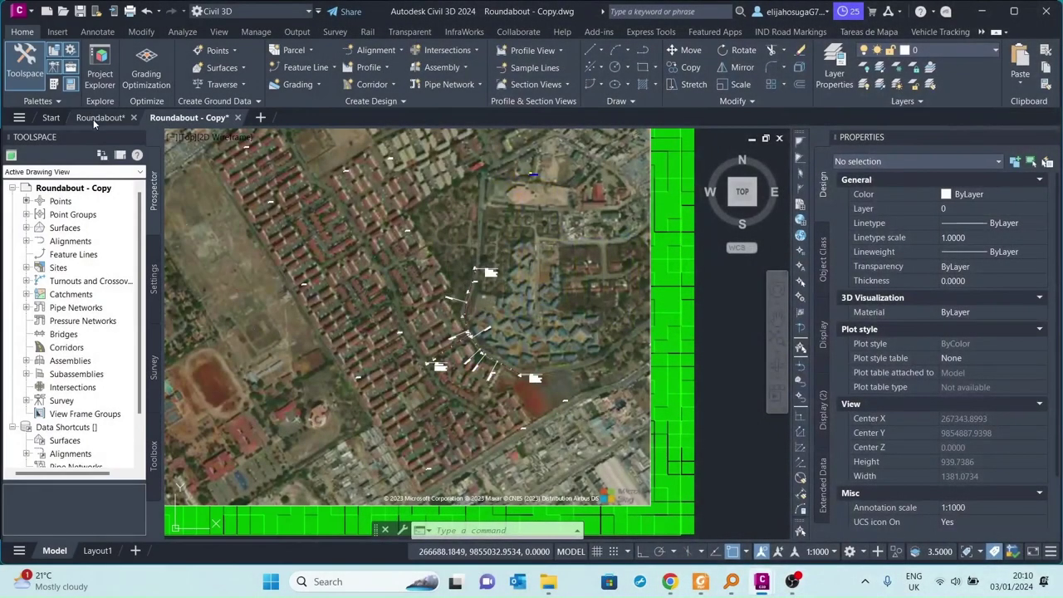
Switch to the Roundabout drawing and examine the finished roundabout corridor and its three arms on the aerial image
left_click(93, 119)
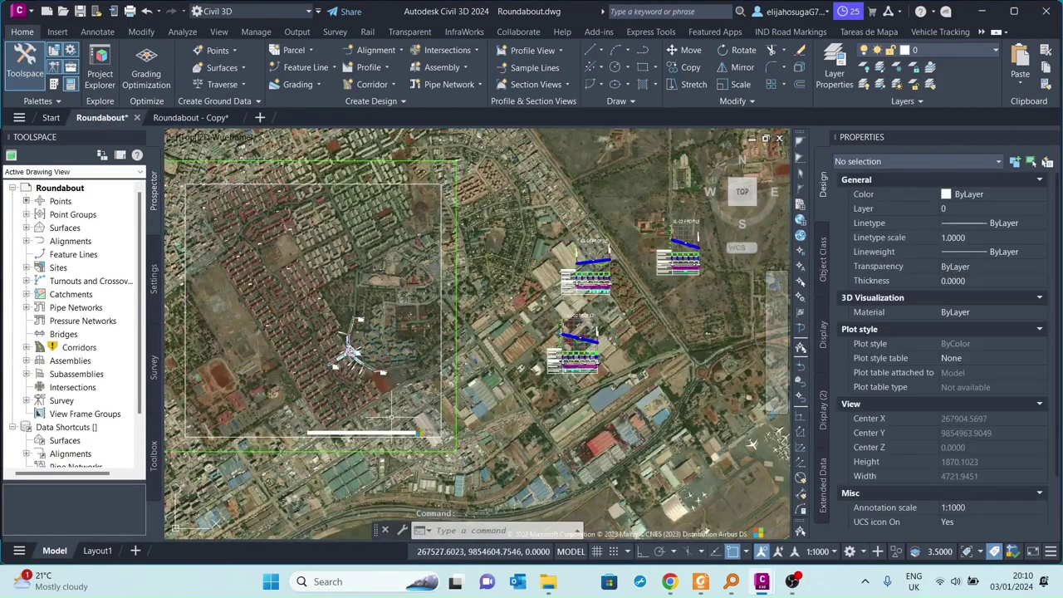
scroll(480, 313, "up", 6)
scroll(480, 313, "down", 4)
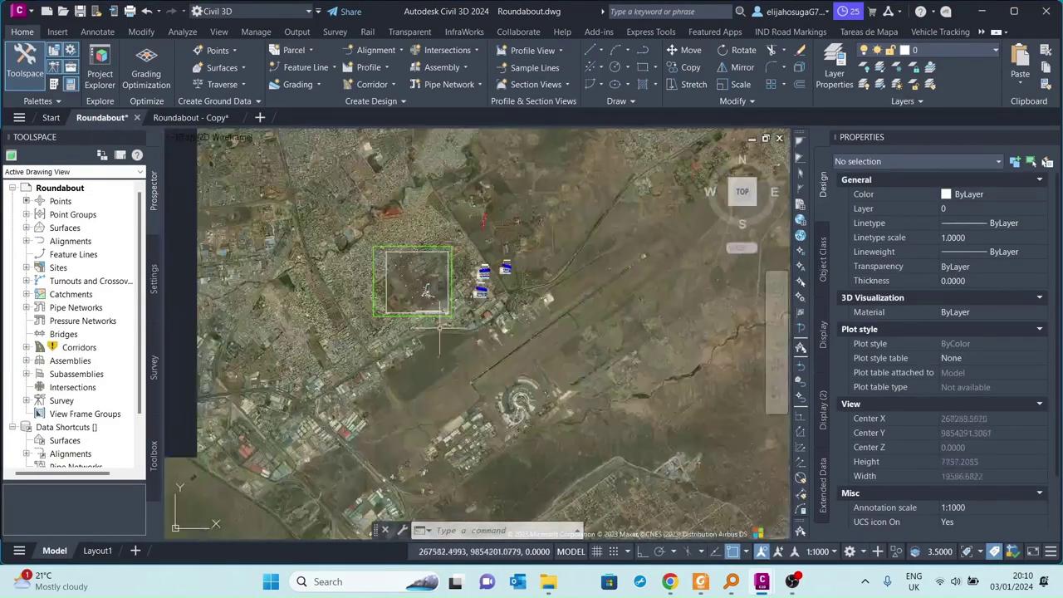
scroll(433, 280, "down", 4)
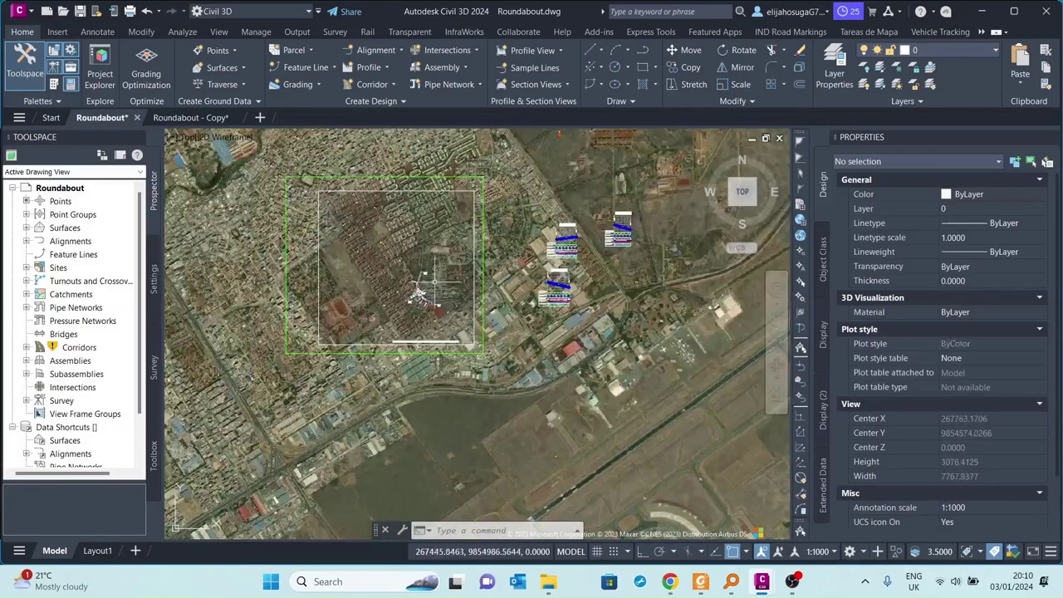
scroll(415, 299, "up", 6)
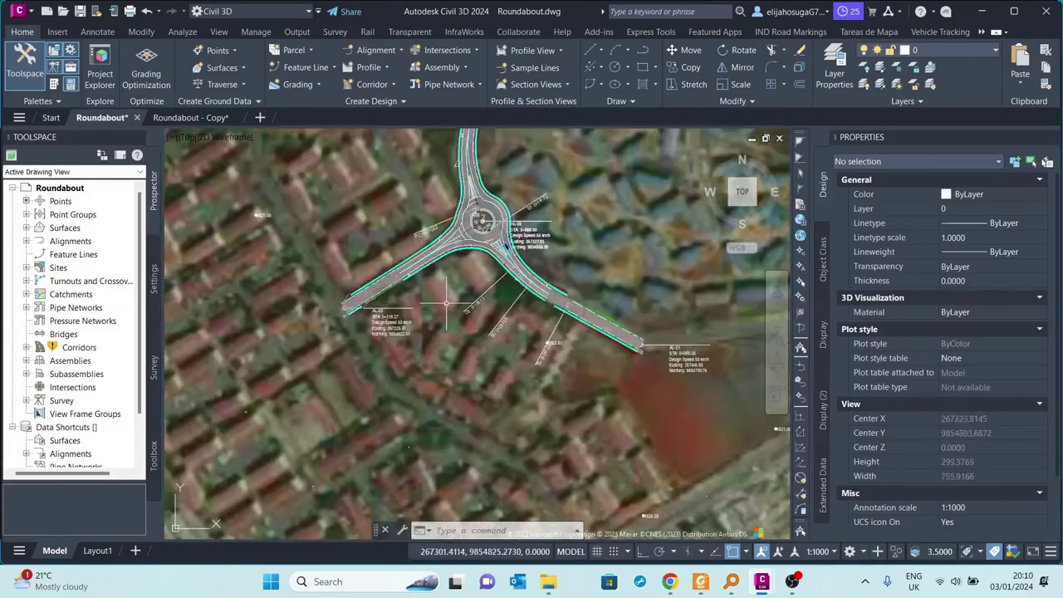
scroll(441, 301, "down", 5)
scroll(446, 299, "up", 3)
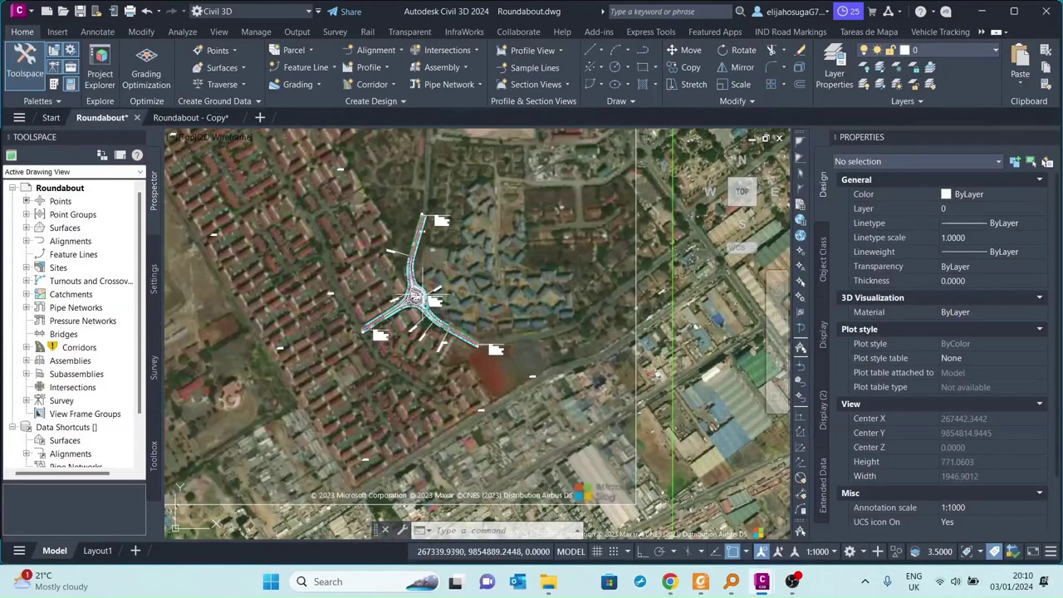
scroll(440, 366, "up", 4)
scroll(440, 365, "down", 6)
scroll(443, 376, "up", 3)
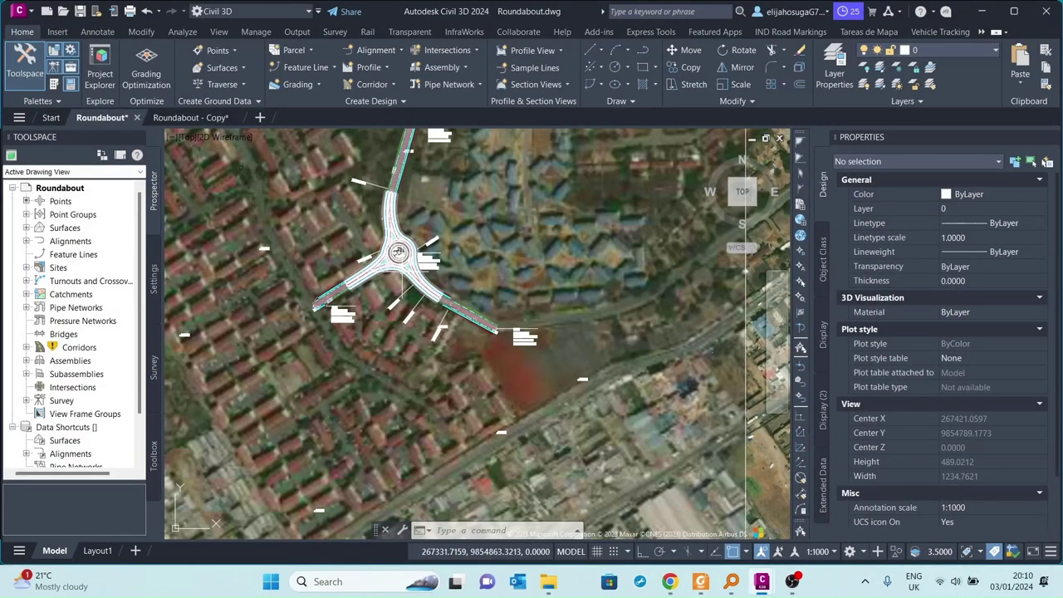
scroll(382, 166, "down", 8)
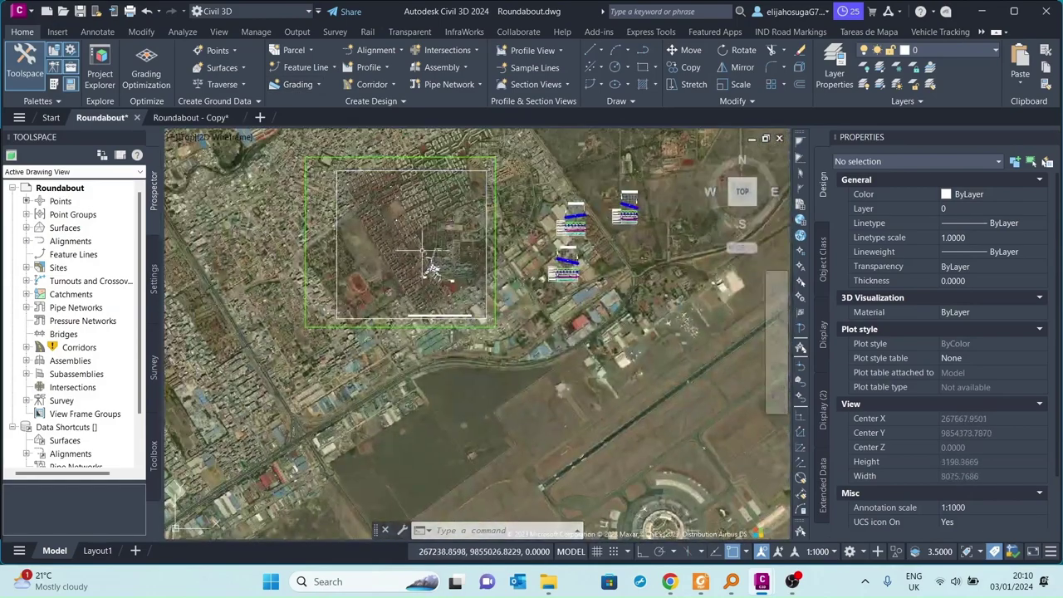
scroll(316, 200, "down", 3)
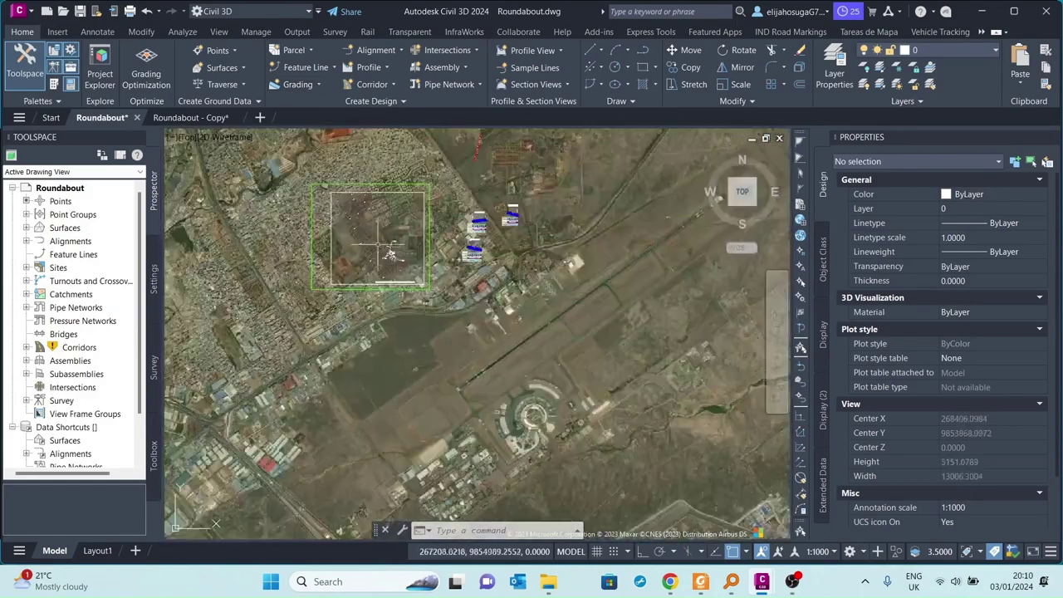
scroll(381, 248, "up", 8)
scroll(407, 268, "down", 3)
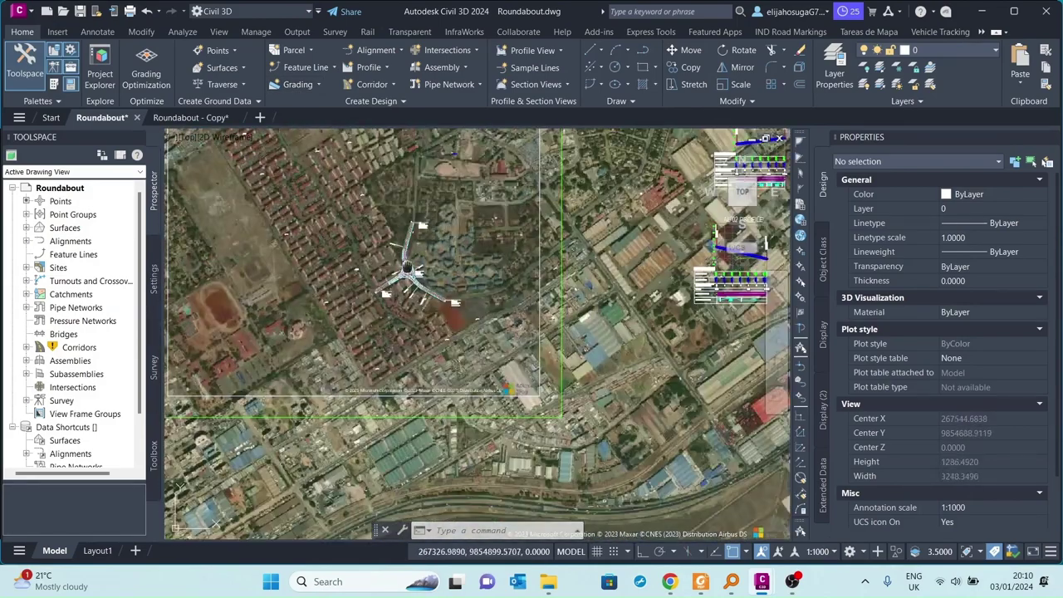
scroll(415, 247, "up", 4)
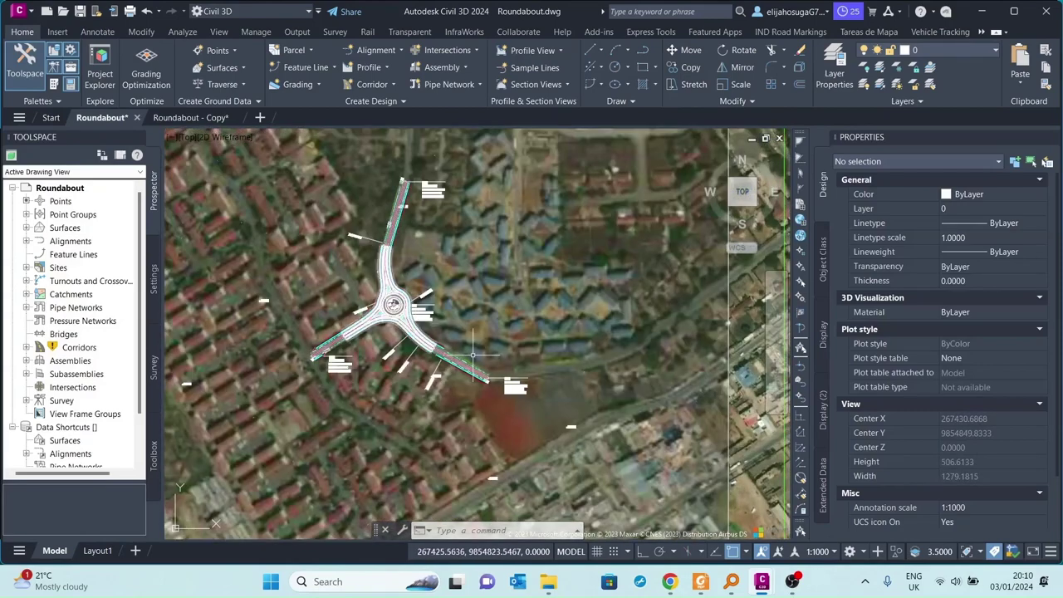
scroll(344, 332, "down", 5)
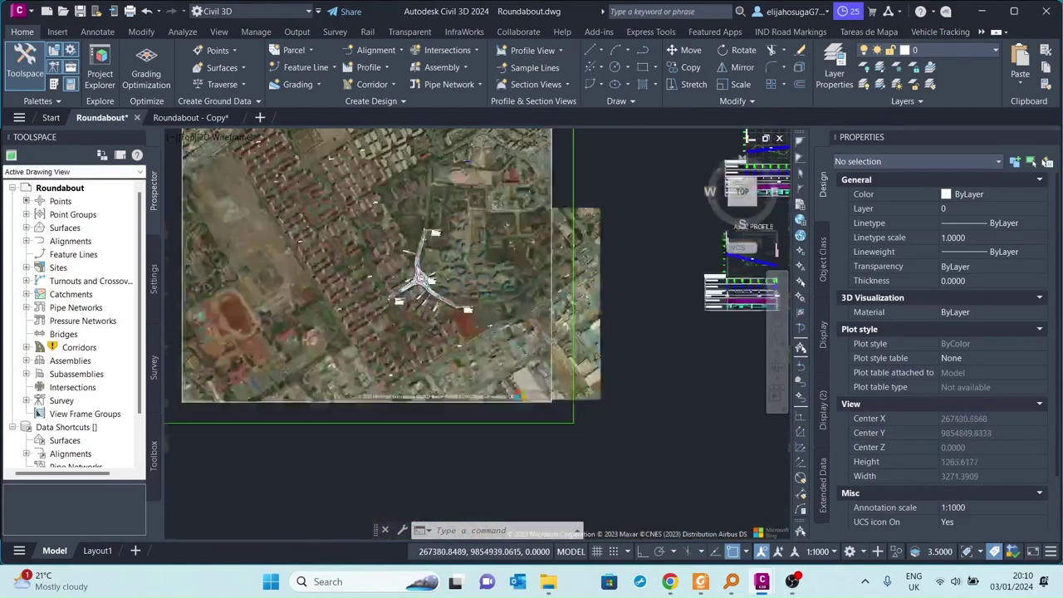
Look over the alignment profile views placed to the east of the site image
middle_click_drag(366, 300, 304, 331)
scroll(532, 299, "up", 3)
scroll(549, 150, "down", 2)
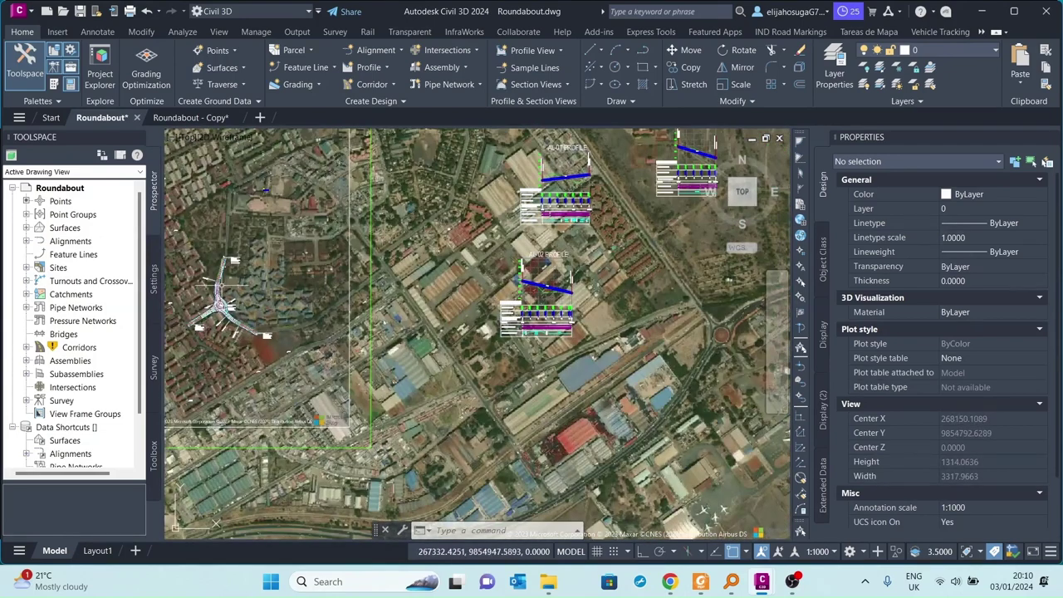
middle_click_drag(323, 305, 338, 292)
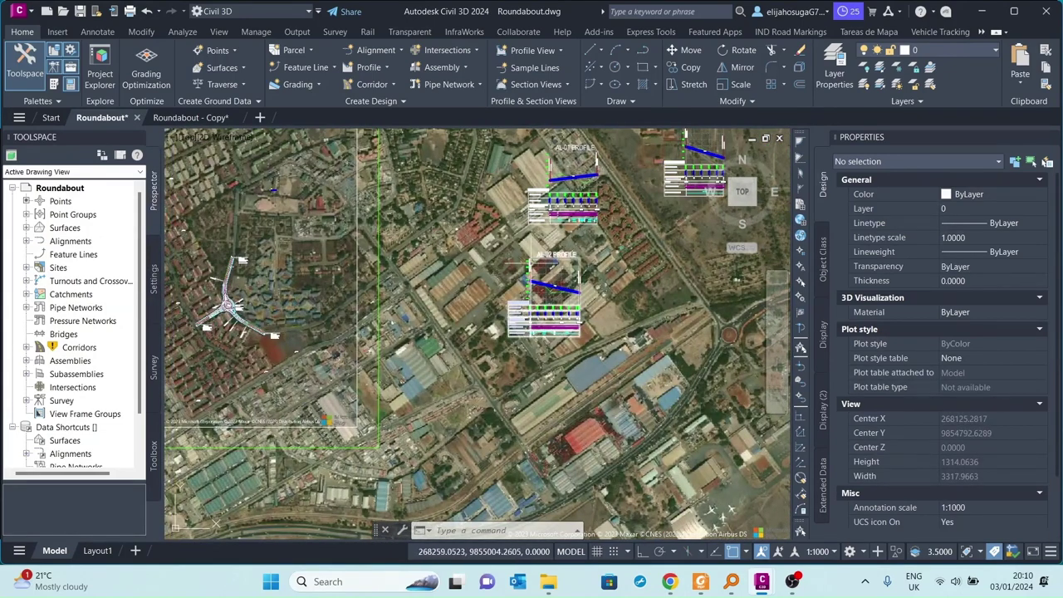
middle_click_drag(726, 149, 706, 218)
middle_click_drag(477, 334, 638, 276)
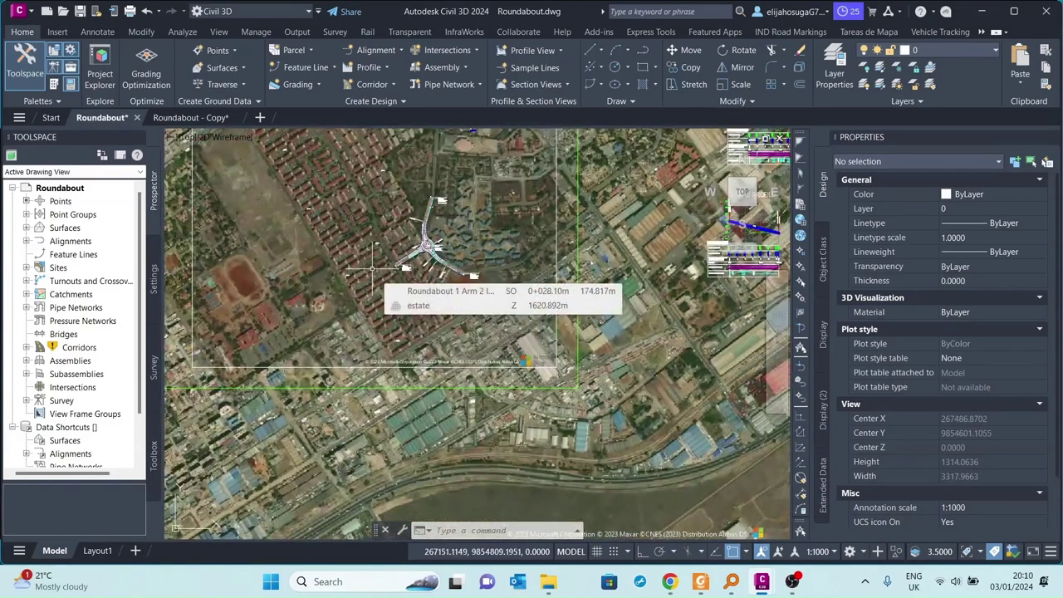
Inspect the roundabout's central island and approach arms up close, then view the whole site
scroll(424, 249, "up", 5)
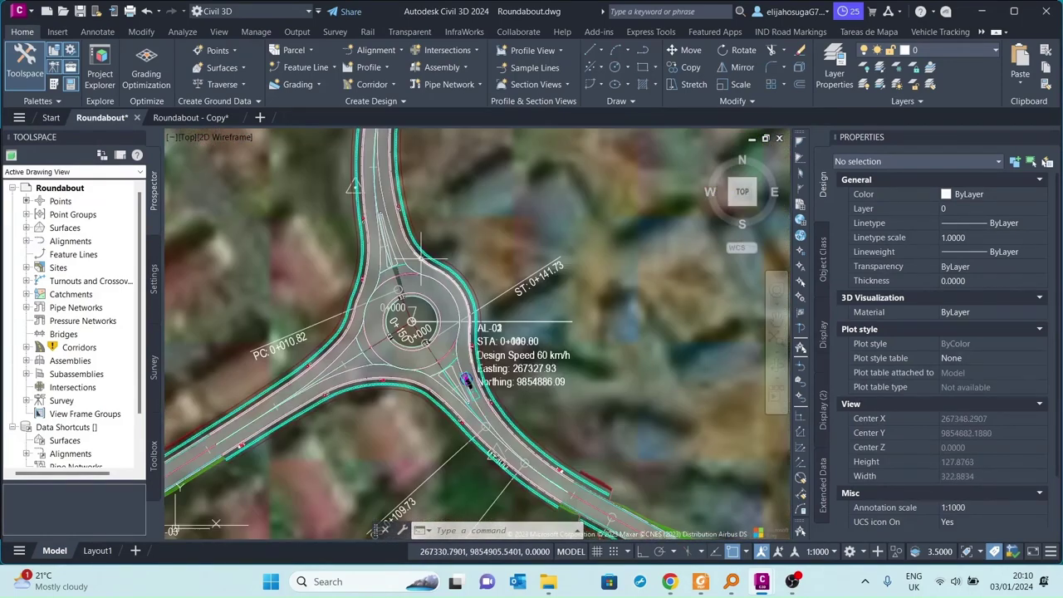
scroll(424, 254, "down", 4)
middle_click_drag(416, 266, 473, 325)
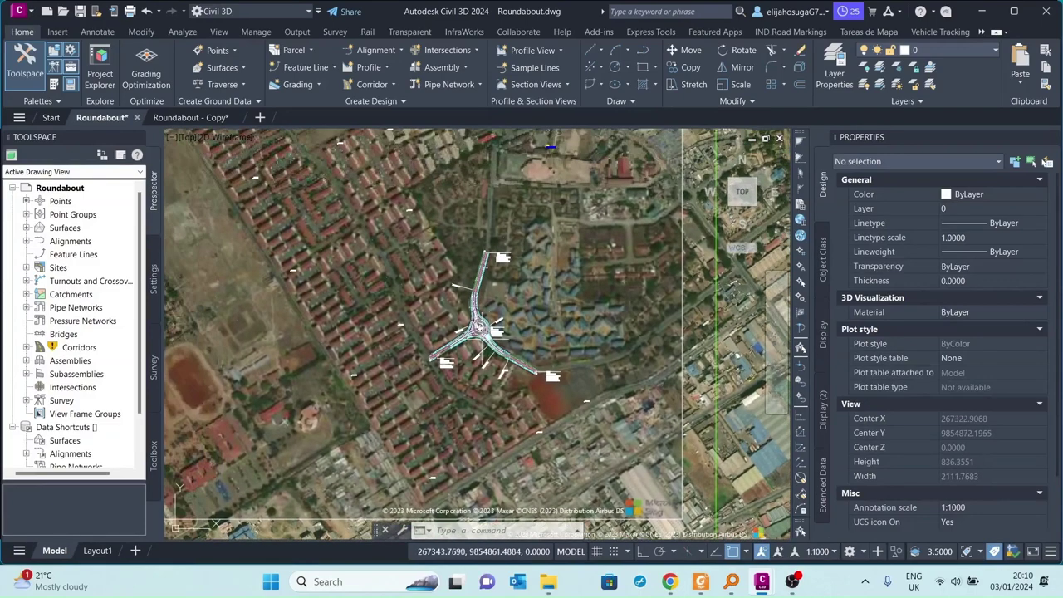
scroll(432, 328, "up", 4)
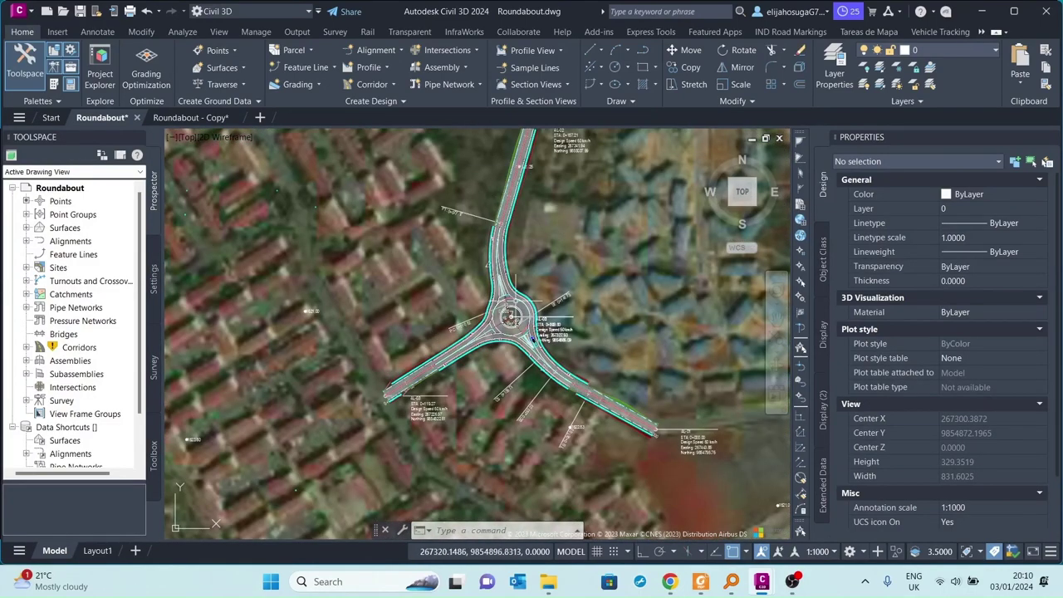
scroll(451, 295, "down", 5)
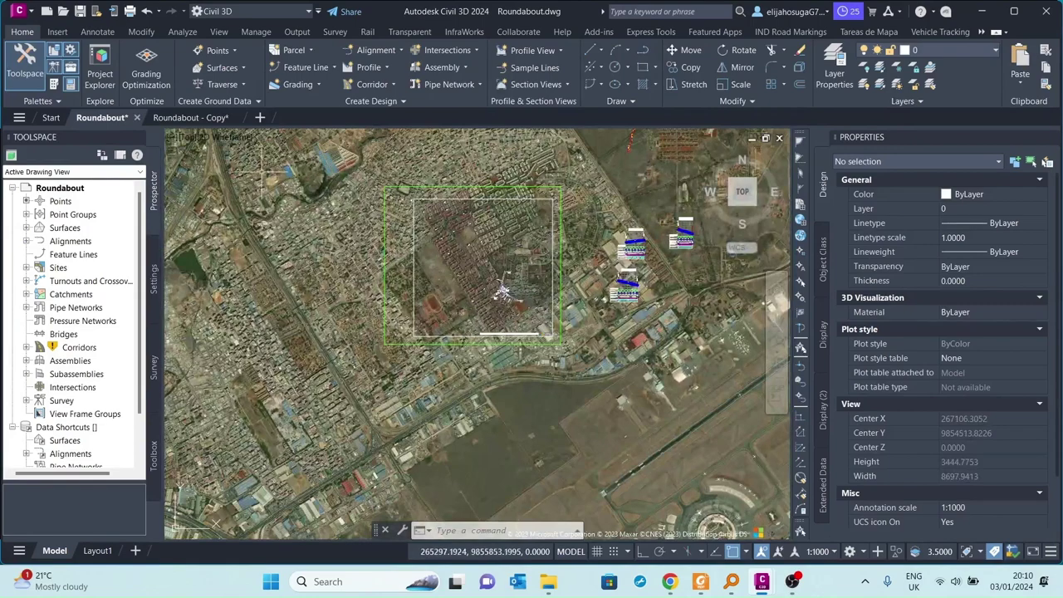
Return to the Roundabout - Copy drawing and view the full surface extents around the aerial image
left_click(199, 119)
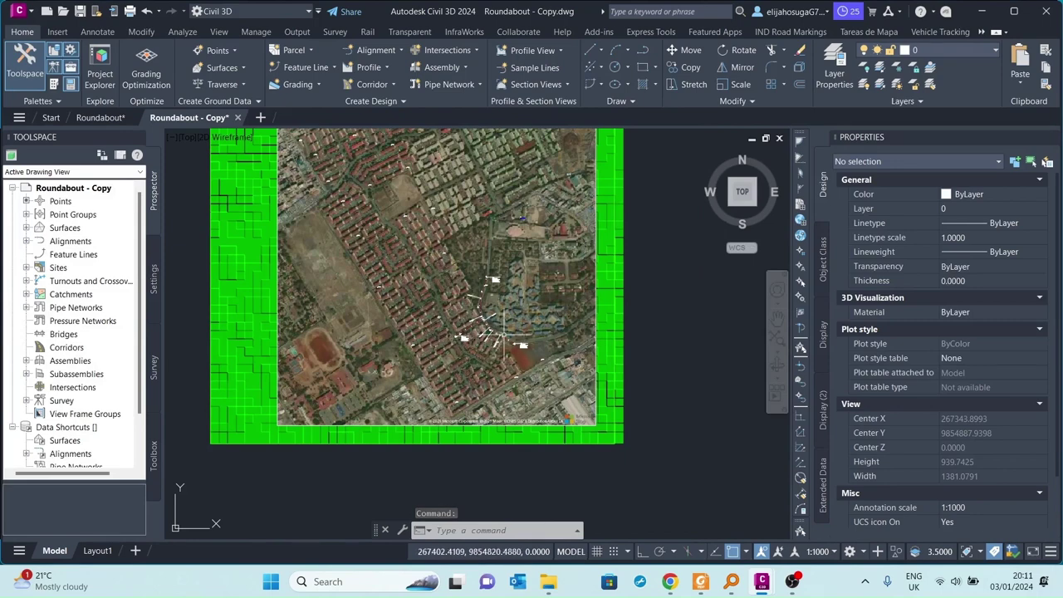
scroll(451, 280, "down", 4)
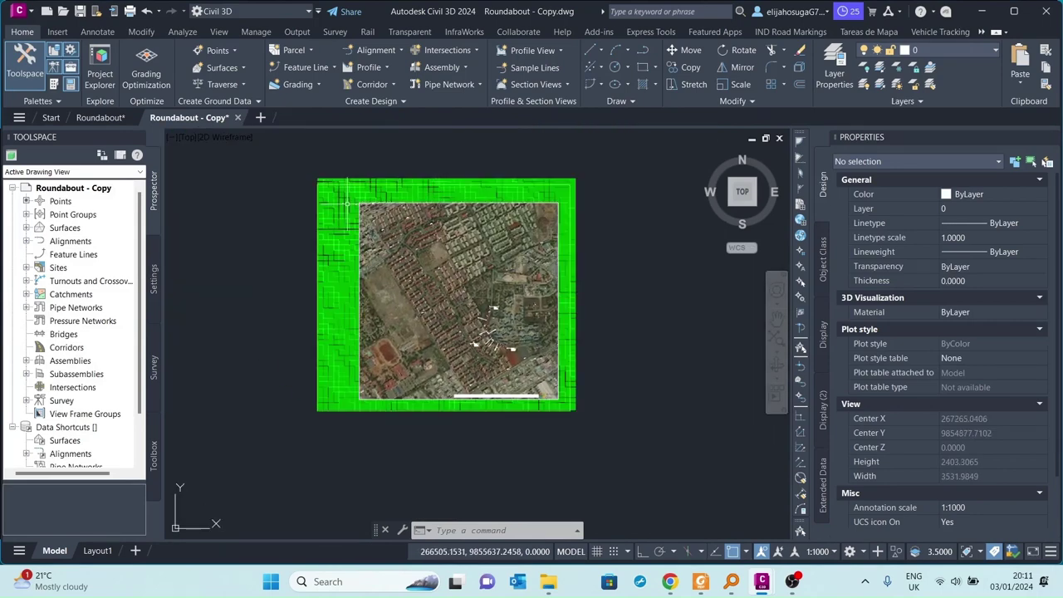
scroll(449, 191, "up", 2)
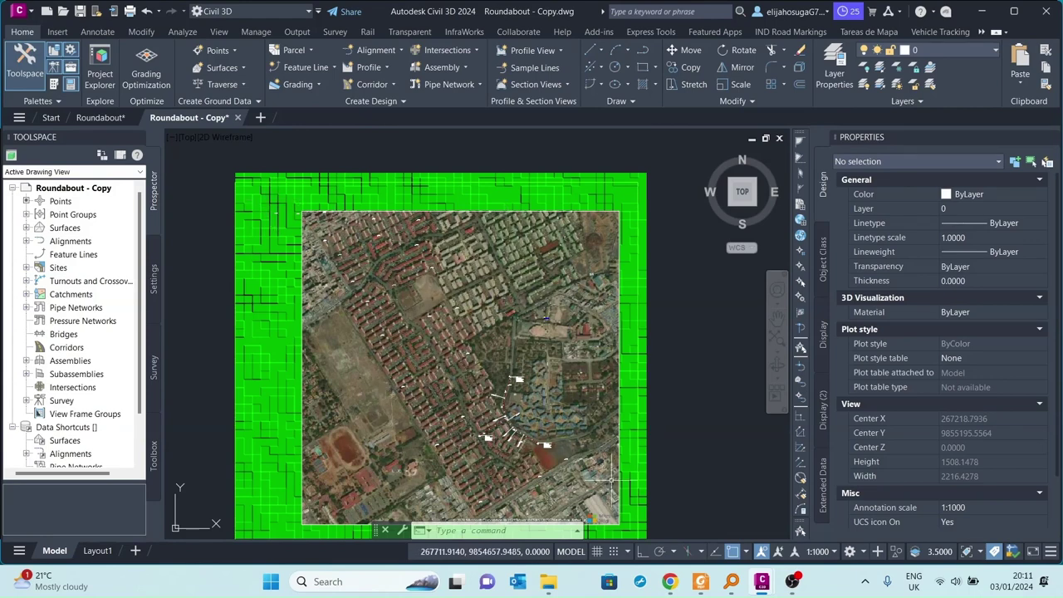
Check the Earth Map elevation layer in Chrome, then return to Civil 3D and view the terrain surface
left_click(670, 582)
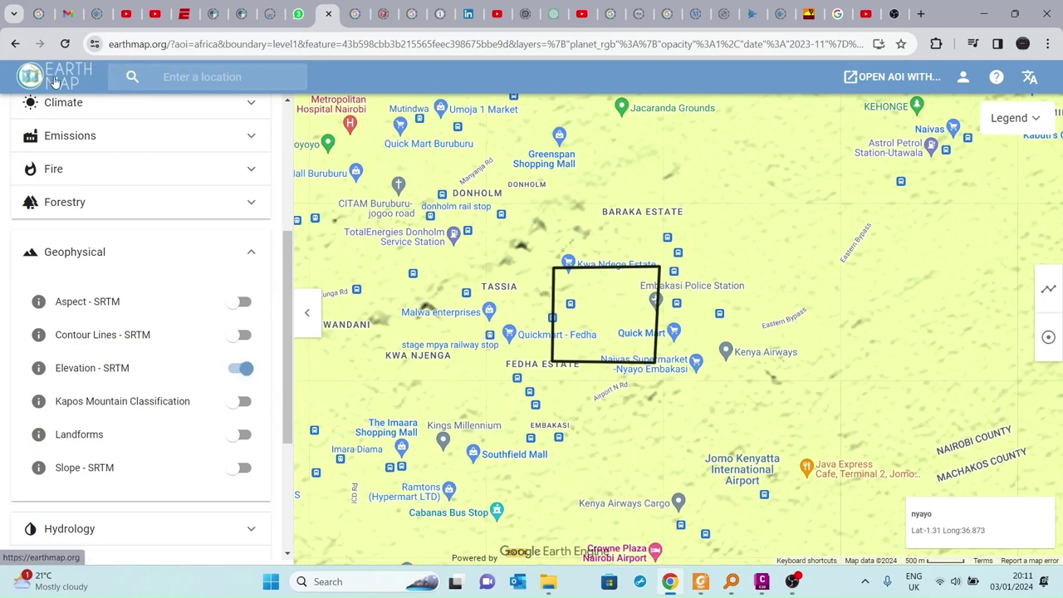
left_click(980, 14)
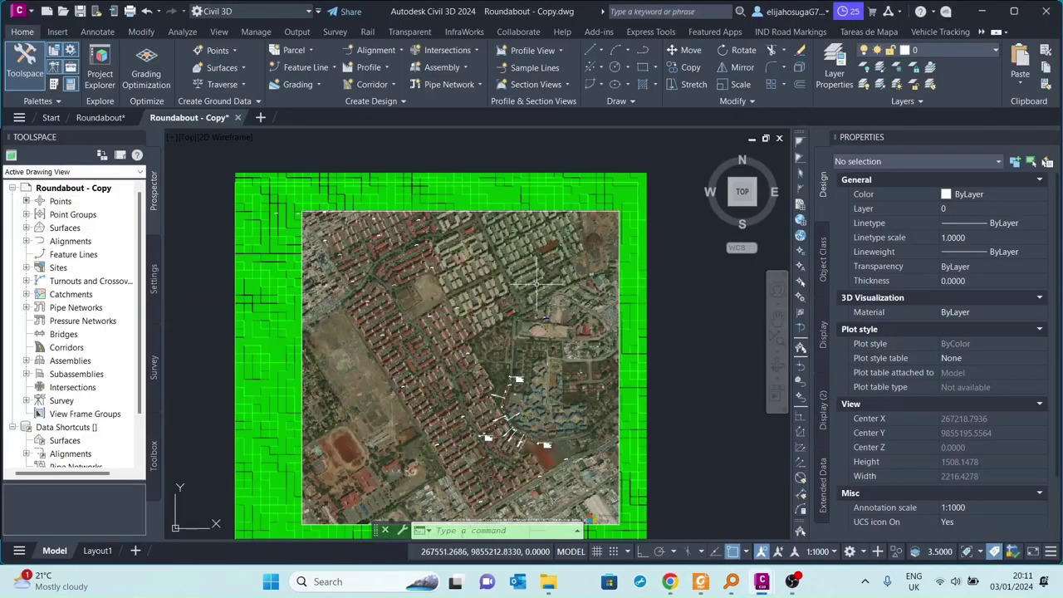
scroll(536, 355, "up", 2)
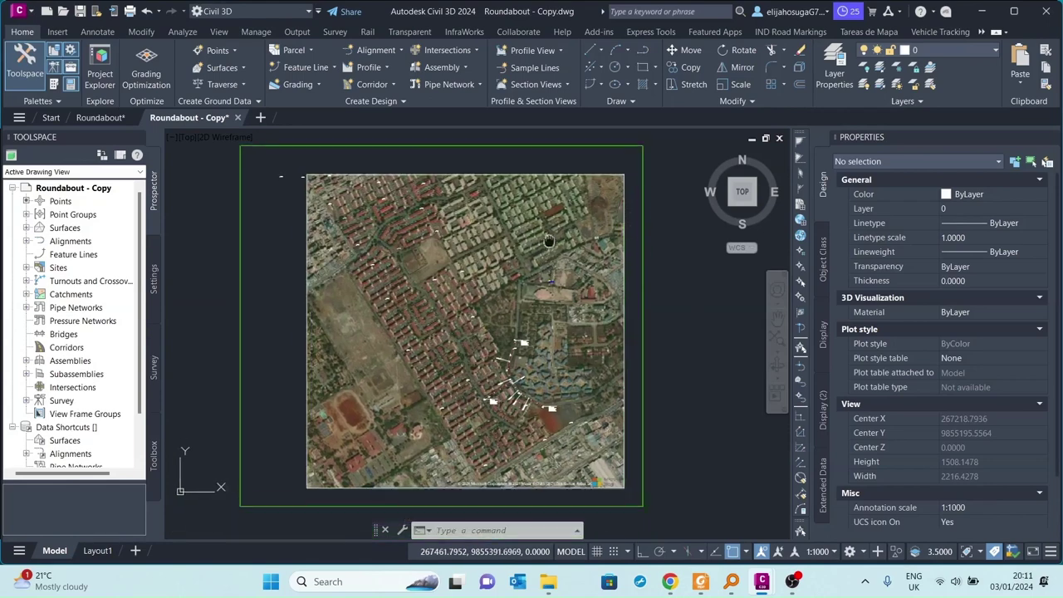
scroll(554, 296, "down", 6)
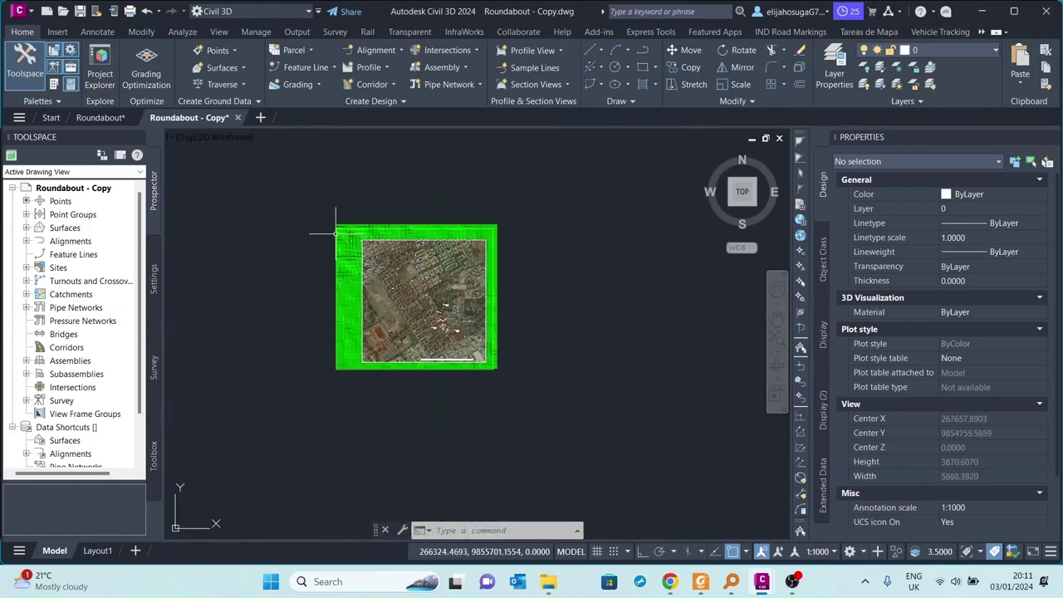
Expand the estate surface's definition and show the DEM files it is built from
left_click(27, 228)
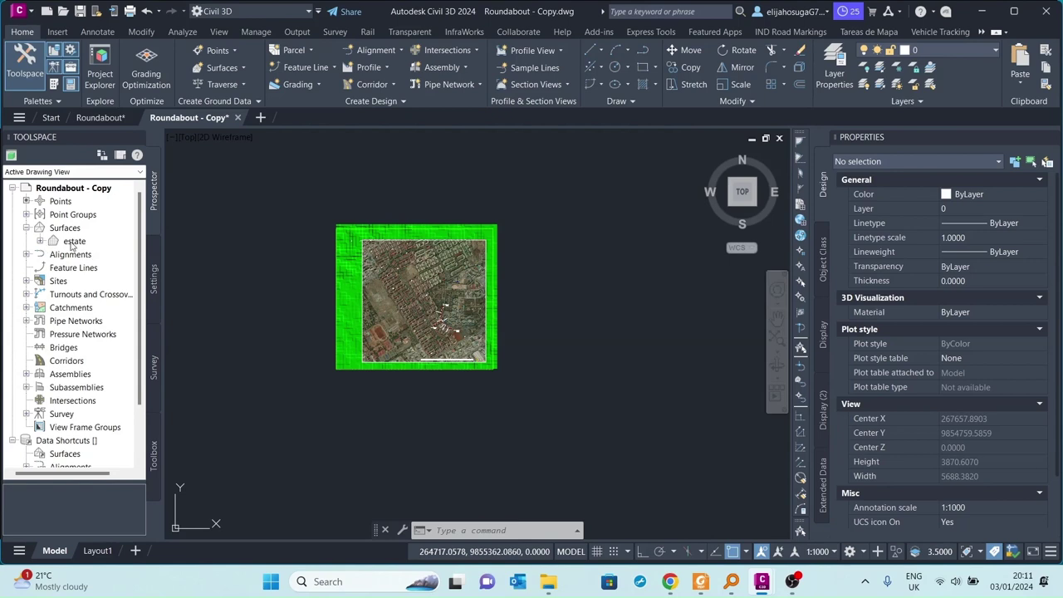
left_click(40, 241)
left_click(54, 280)
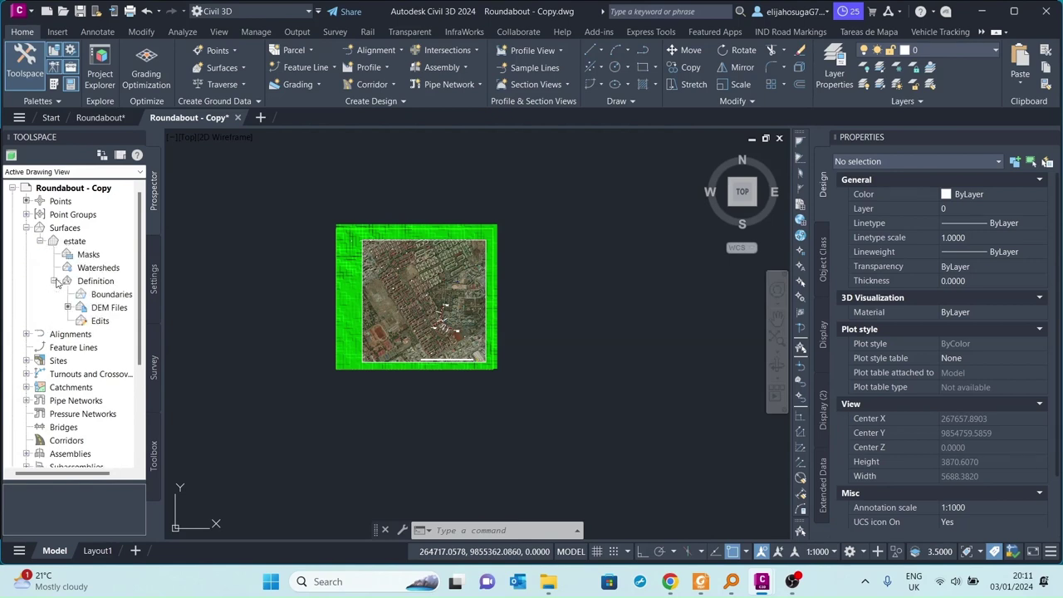
left_click(108, 308)
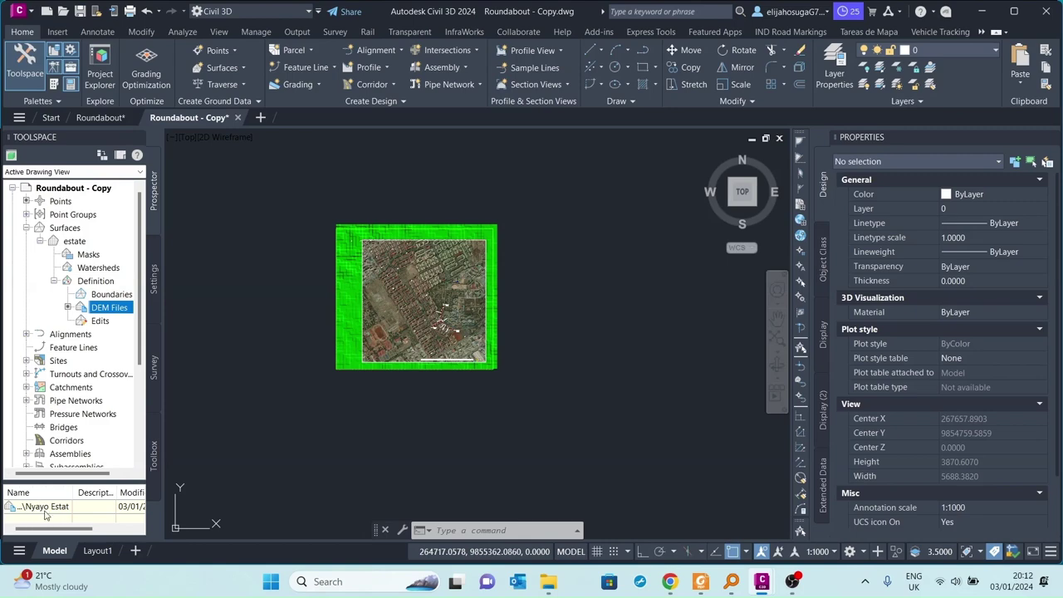
scroll(512, 302, "up", 3)
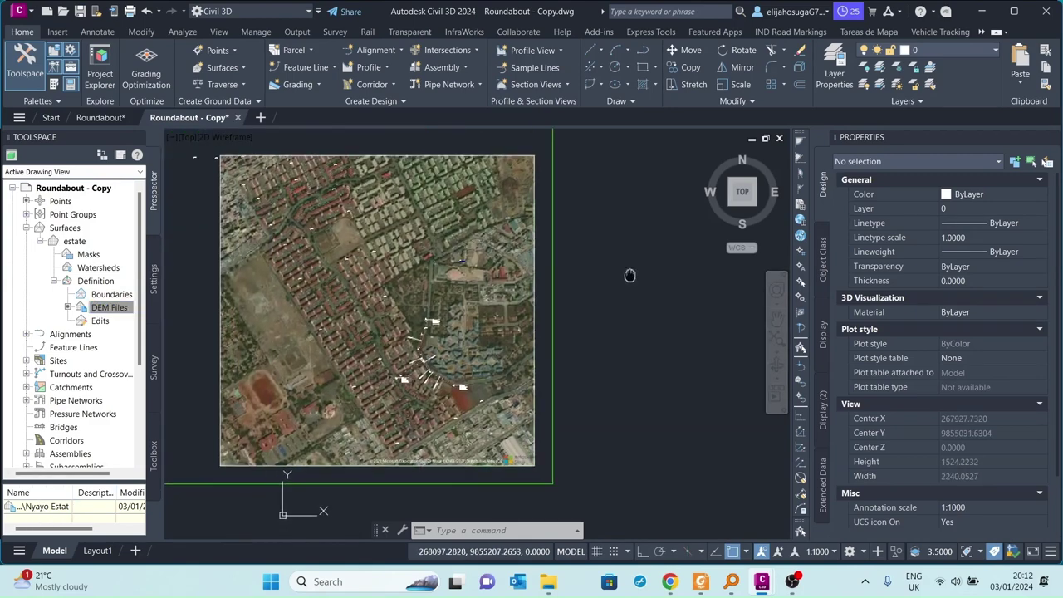
scroll(629, 275, "down", 3)
scroll(494, 295, "up", 3)
scroll(497, 299, "down", 6)
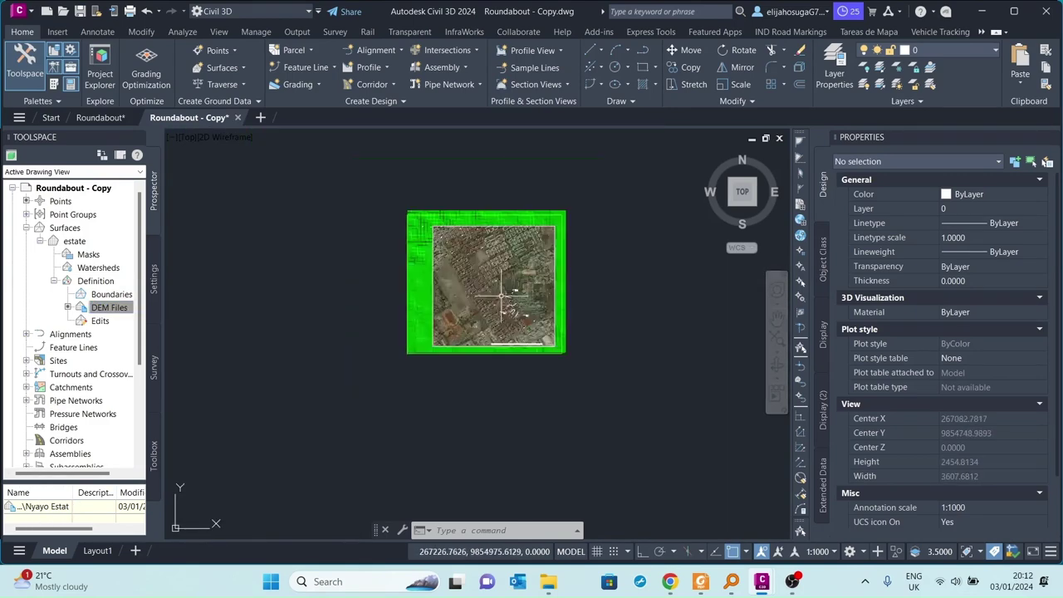
Sample the estate surface along the full length of alignment AL-01 as a surface profile for drawing in a profile view
scroll(501, 303, "up", 7)
scroll(468, 317, "up", 2)
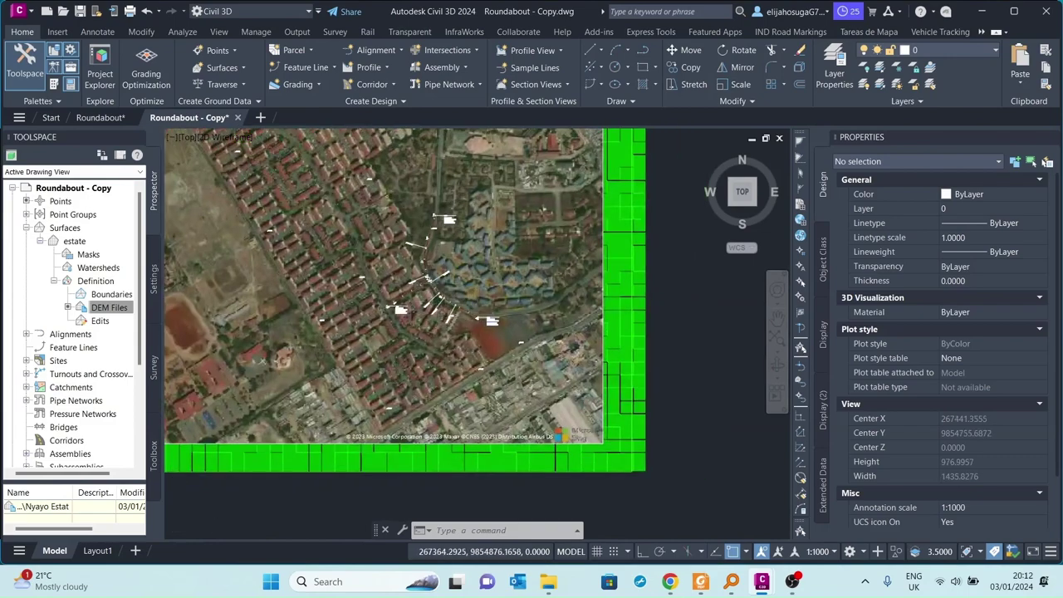
scroll(399, 306, "up", 4)
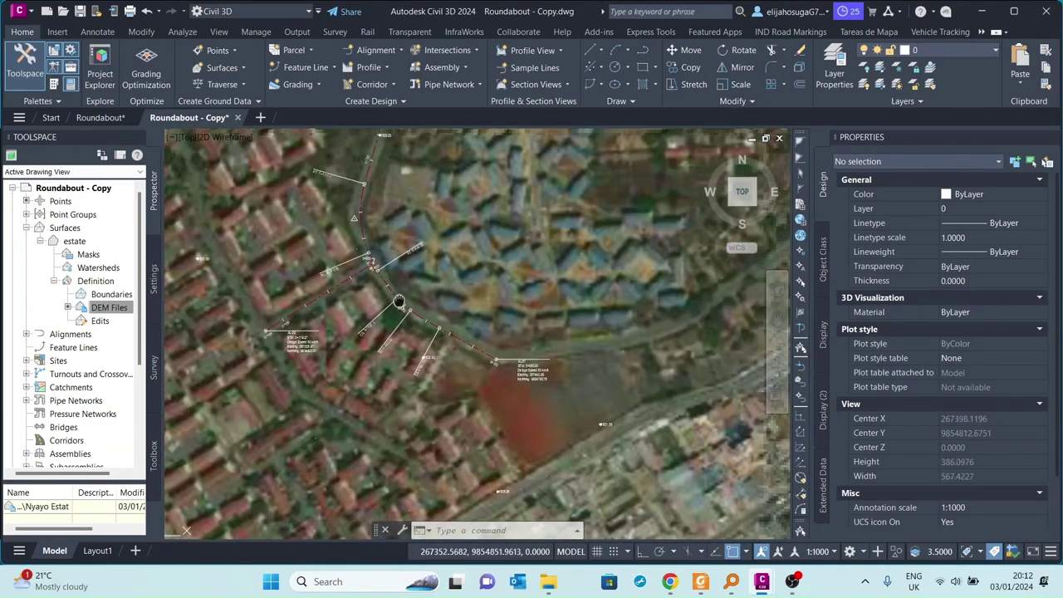
scroll(400, 304, "up", 4)
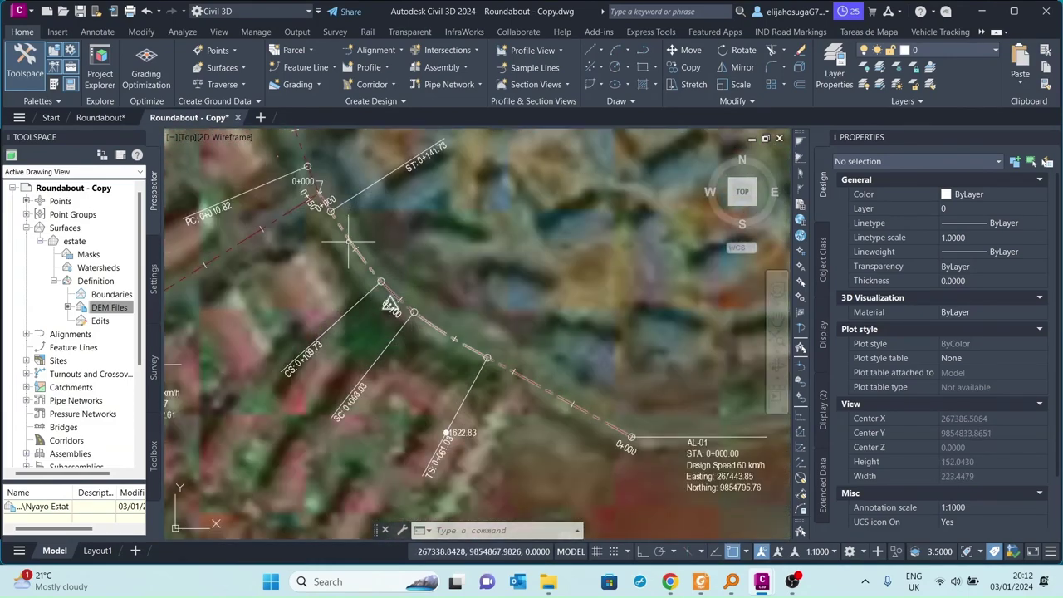
left_click(349, 246)
scroll(349, 246, "down", 12)
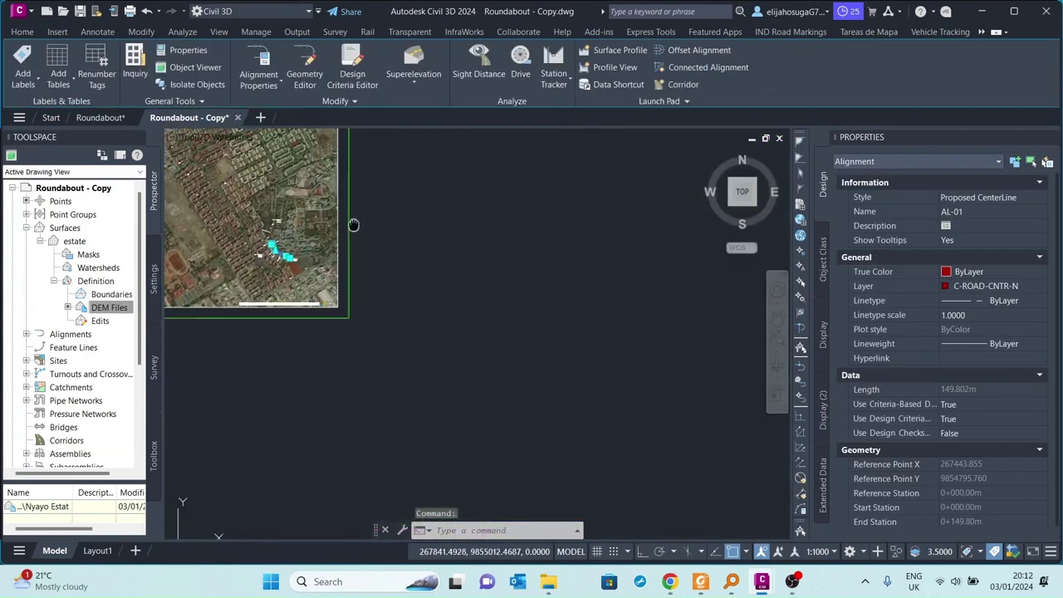
scroll(458, 221, "up", 1)
scroll(505, 206, "up", 3)
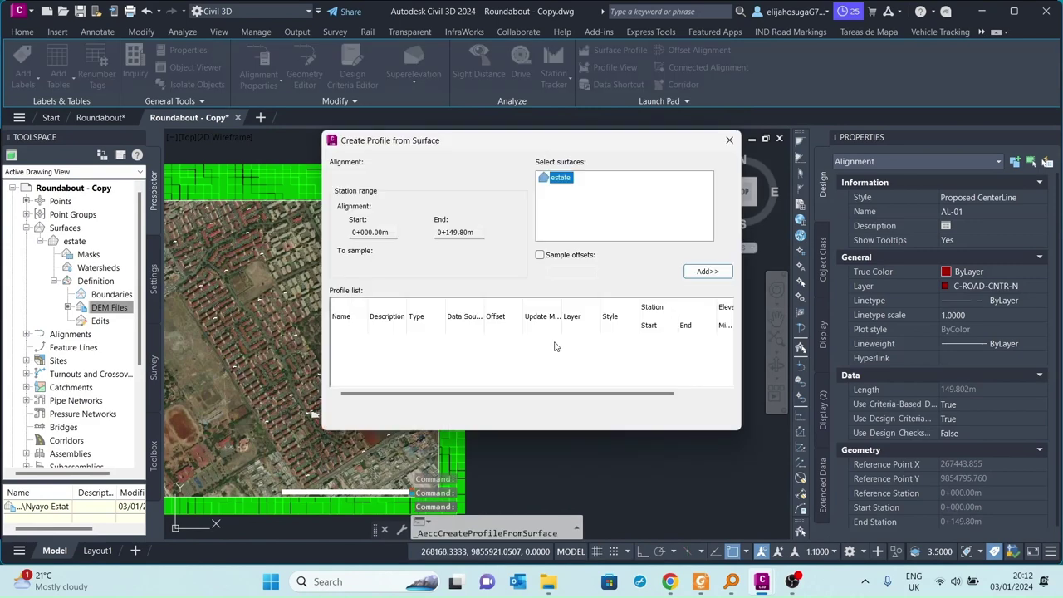
left_click(705, 273)
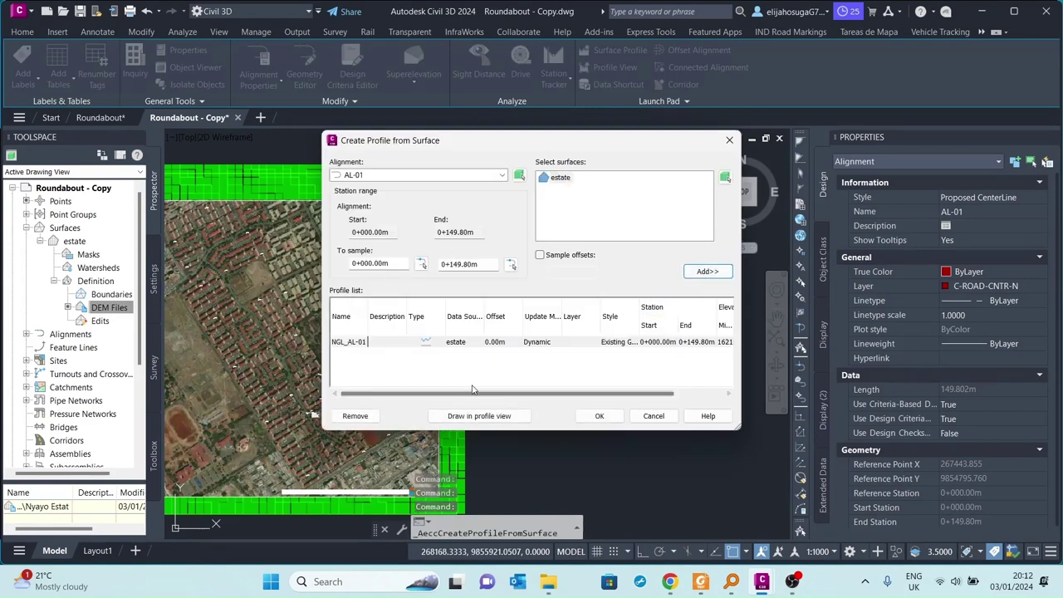
left_click(599, 415)
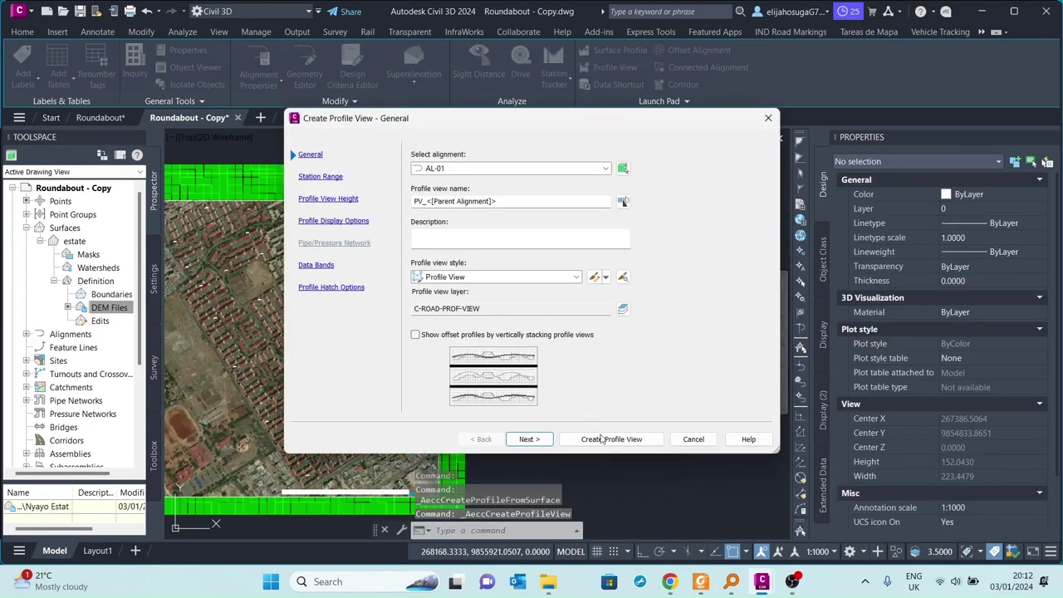
Create the AL-01 profile view with the default settings and place it in the empty area east of the estate surface
left_click(611, 440)
scroll(524, 295, "down", 5)
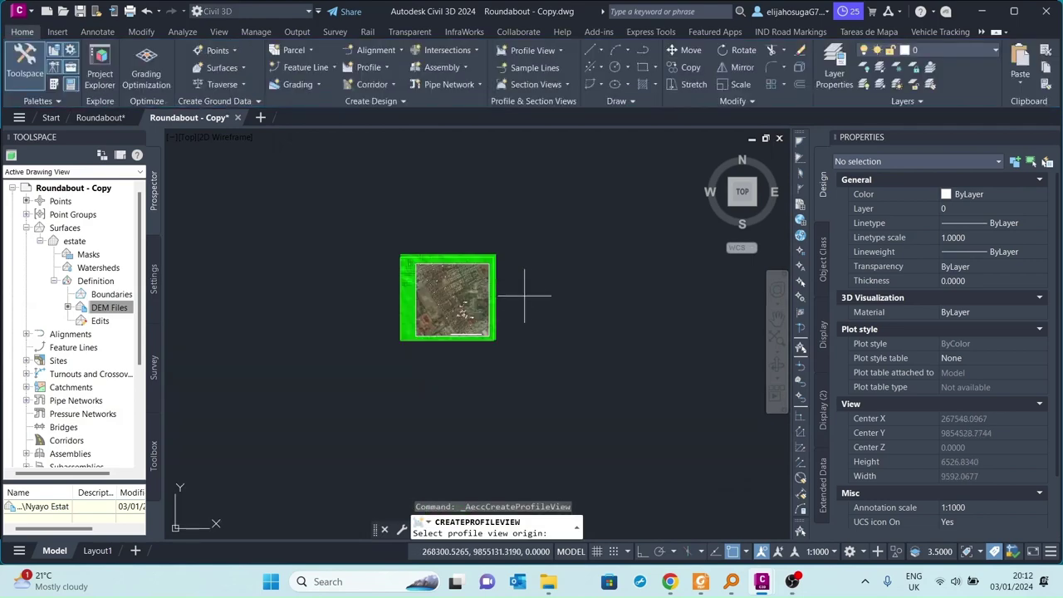
left_click(532, 300)
scroll(537, 294, "up", 8)
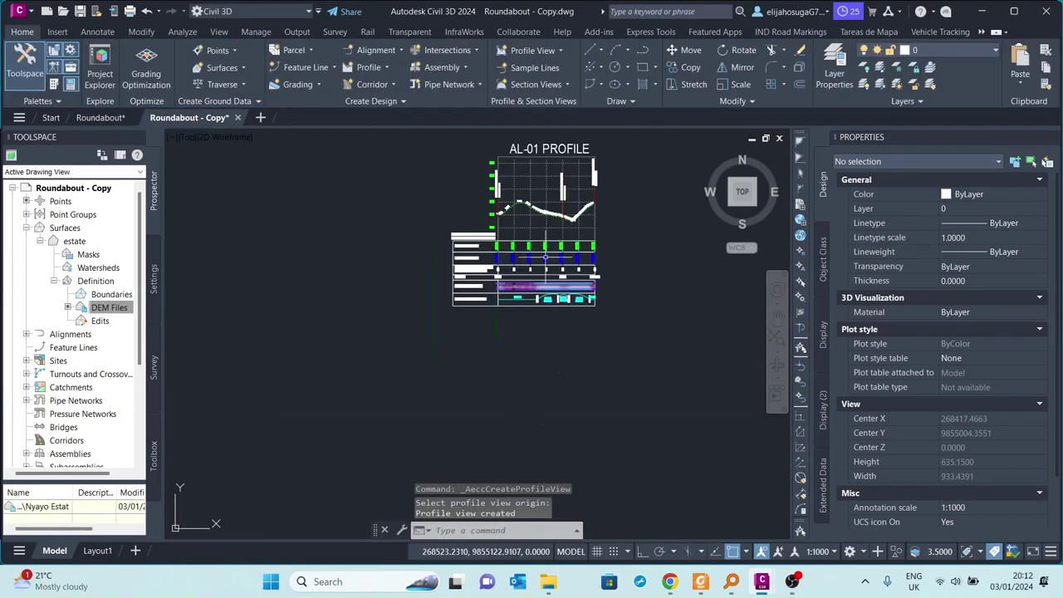
Sample the estate surface along the full length of alignment AL-02 as a surface profile for drawing in a profile view
scroll(427, 274, "down", 6)
scroll(427, 275, "up", 5)
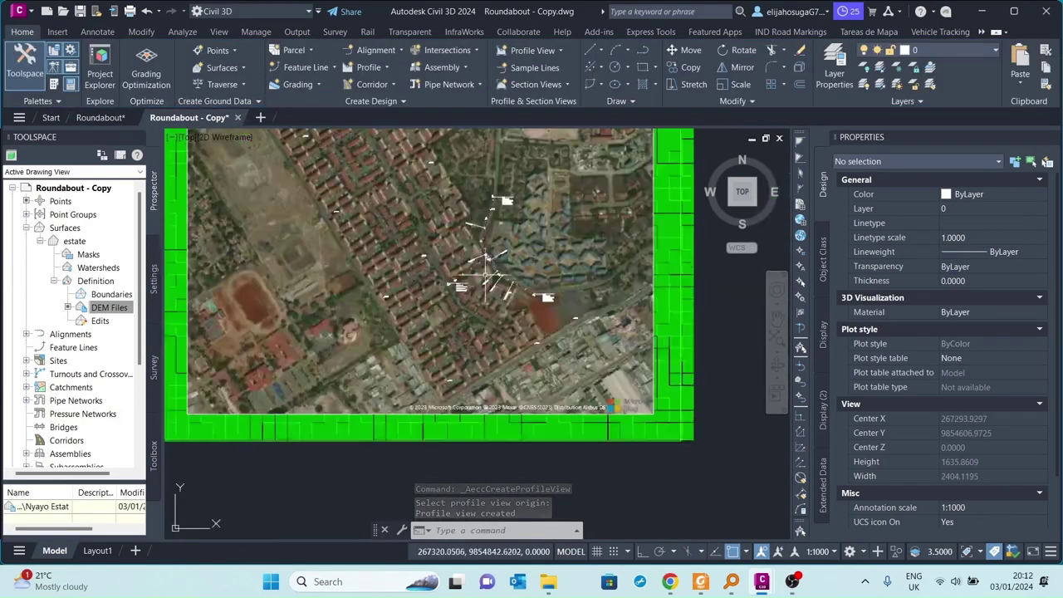
scroll(419, 368, "down", 1)
scroll(421, 368, "down", 6)
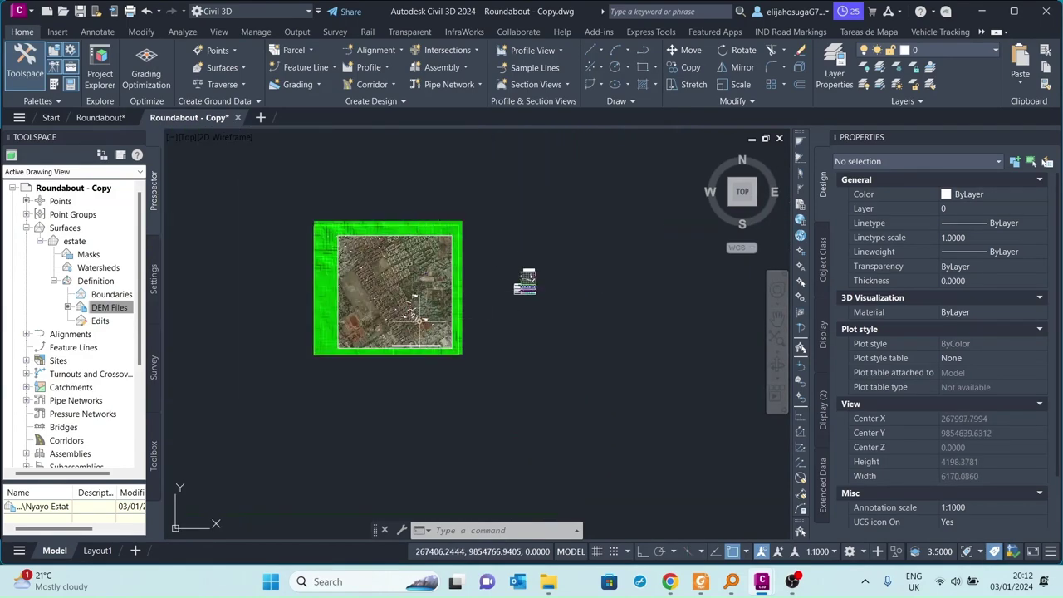
scroll(403, 306, "up", 12)
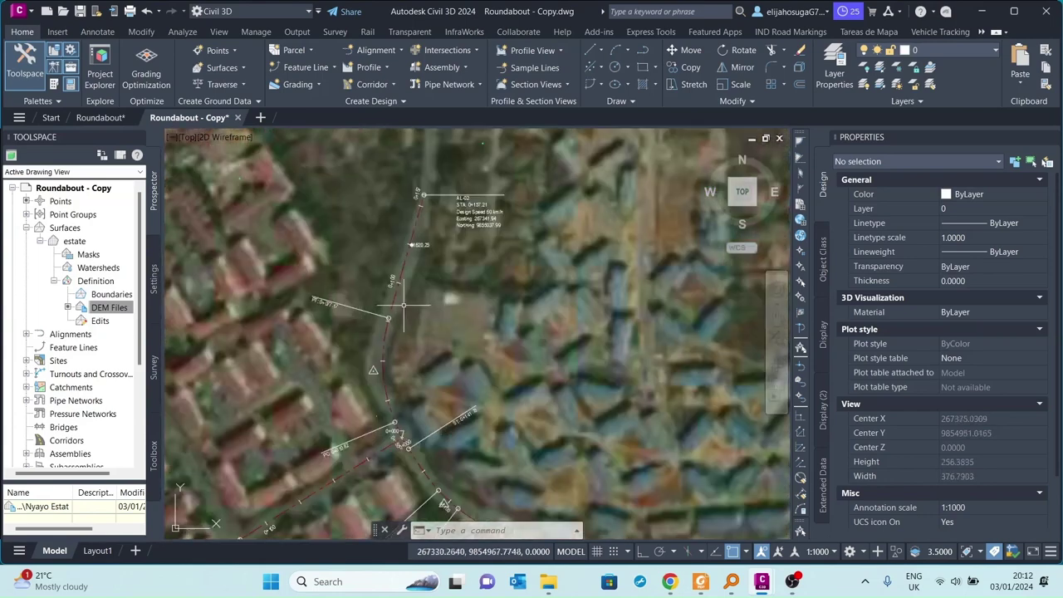
left_click(395, 304)
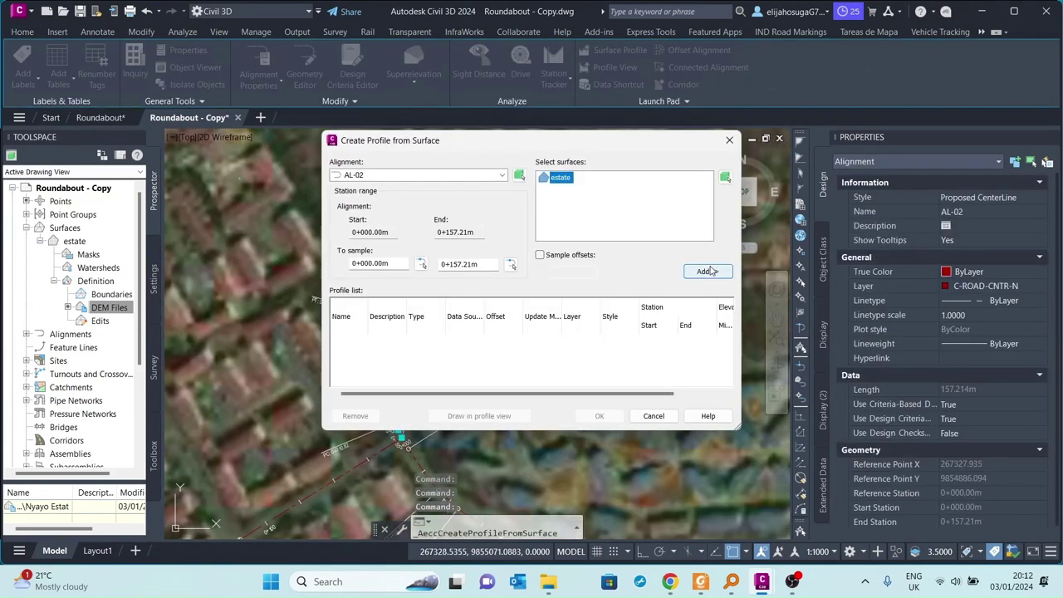
left_click(709, 272)
left_click(480, 416)
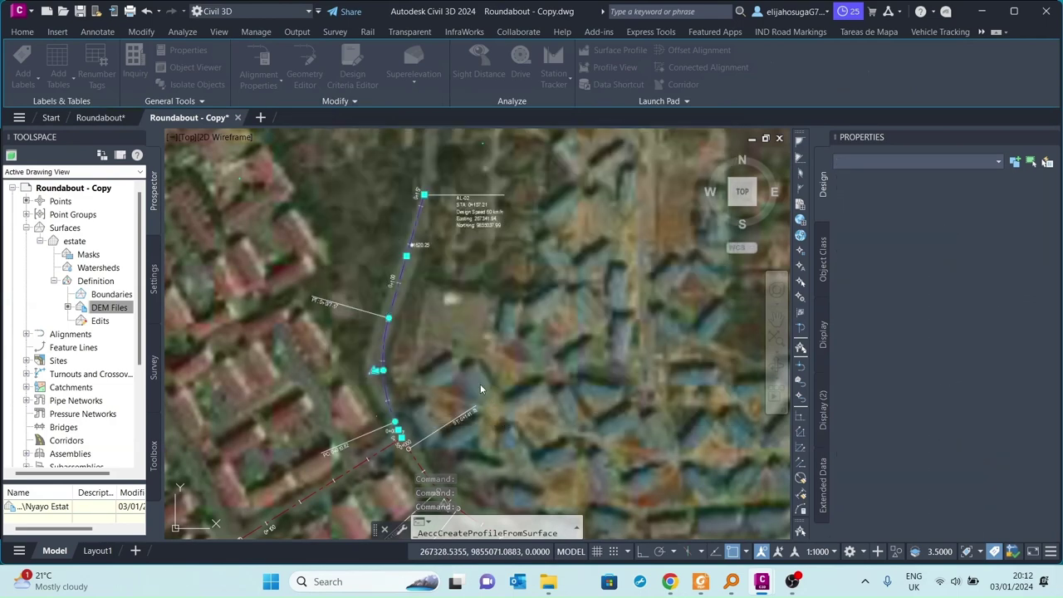
Create the AL-02 profile view with the default settings and place it below the AL-01 profile view
left_click(612, 438)
scroll(411, 258, "down", 10)
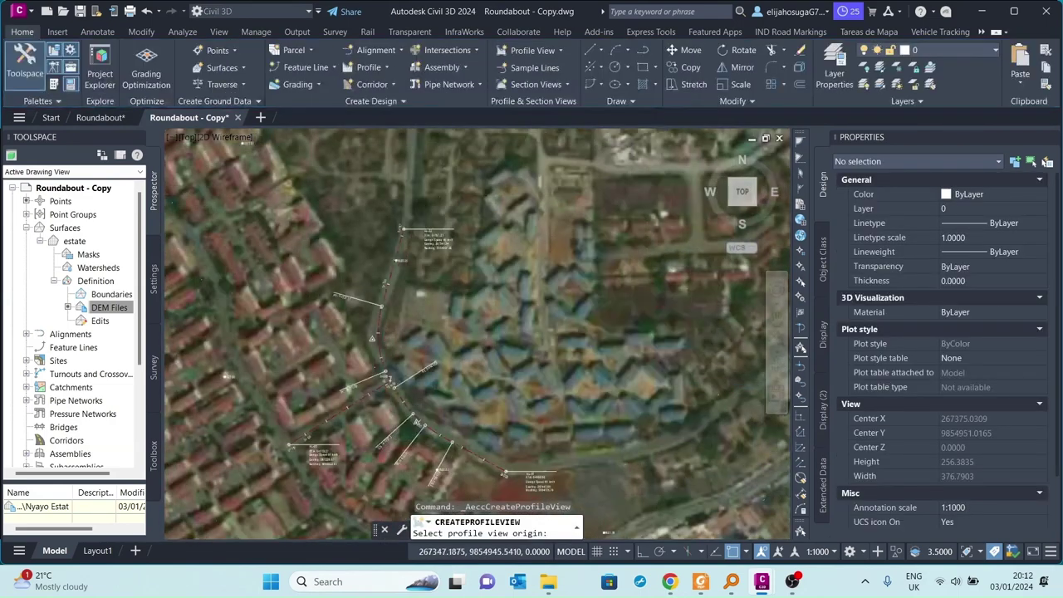
scroll(412, 258, "up", 2)
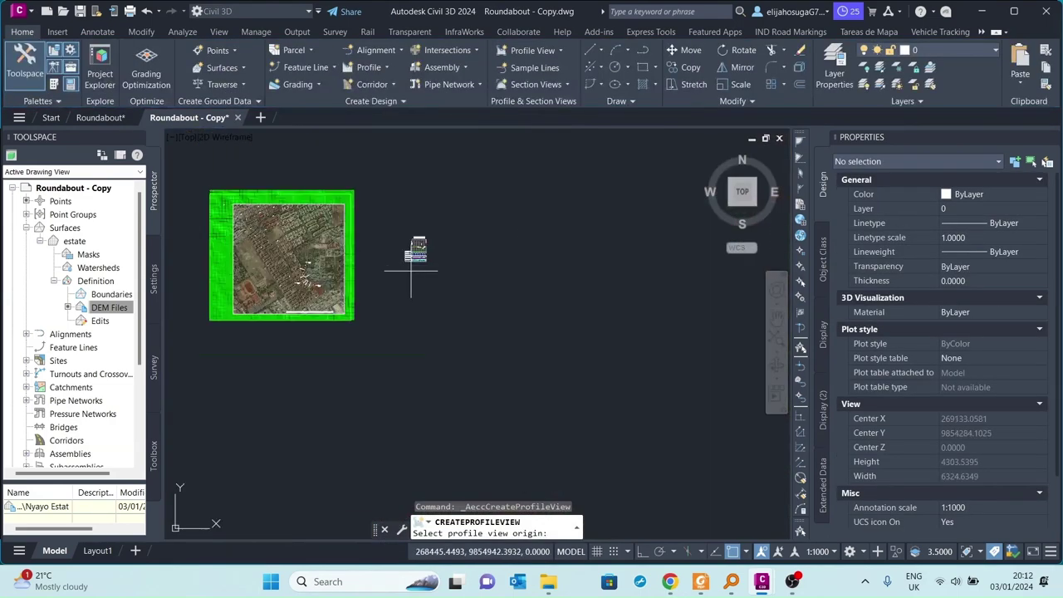
left_click(405, 322)
scroll(415, 299, "up", 8)
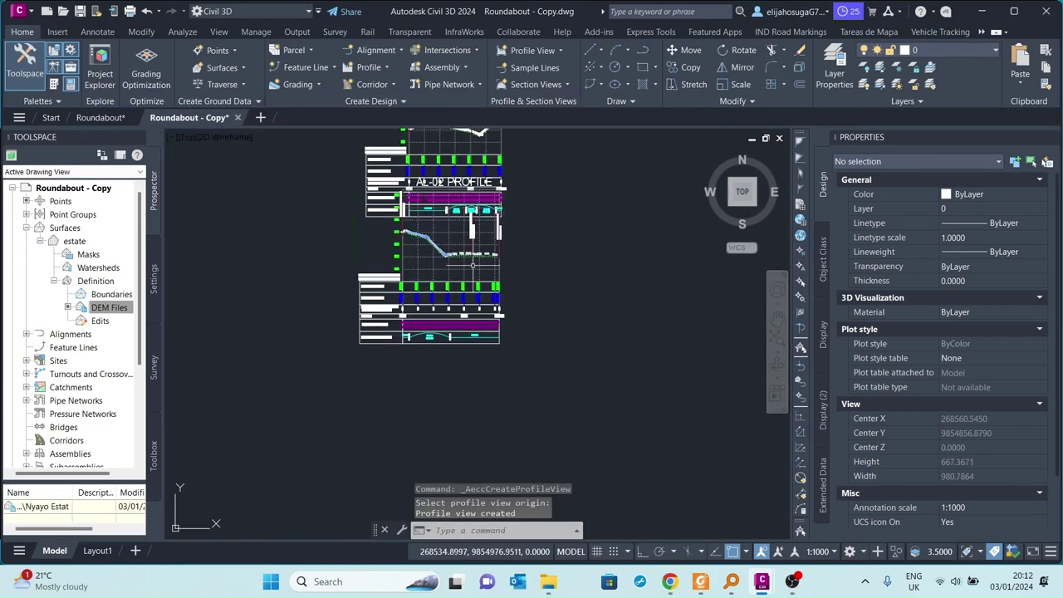
Move the AL-02 profile view further down so it is clear of the AL-01 profile view's data bands
left_click_drag(473, 264, 511, 341)
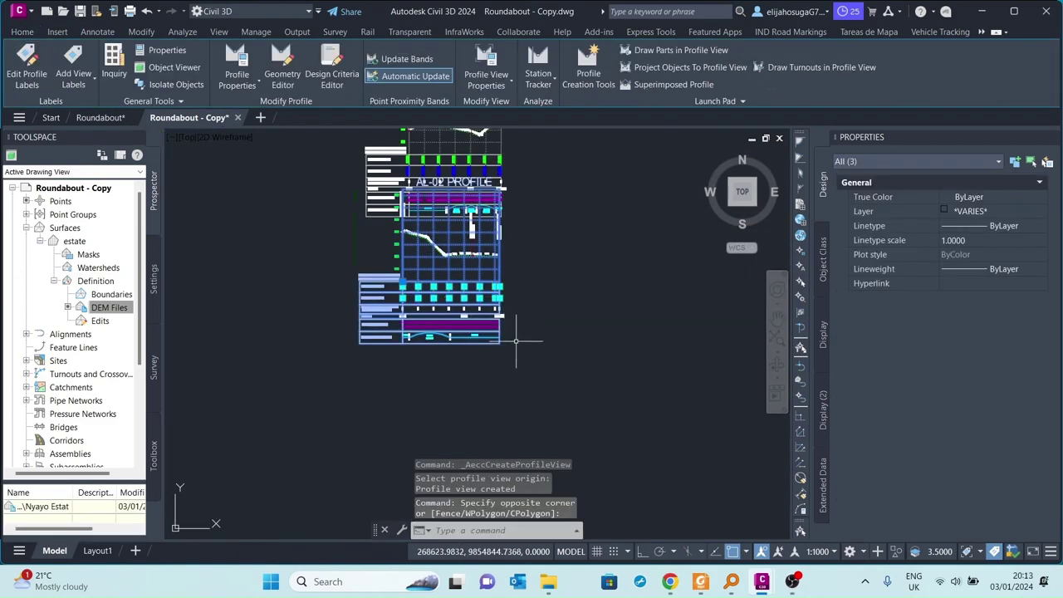
type("m")
key("Return")
left_click(583, 293)
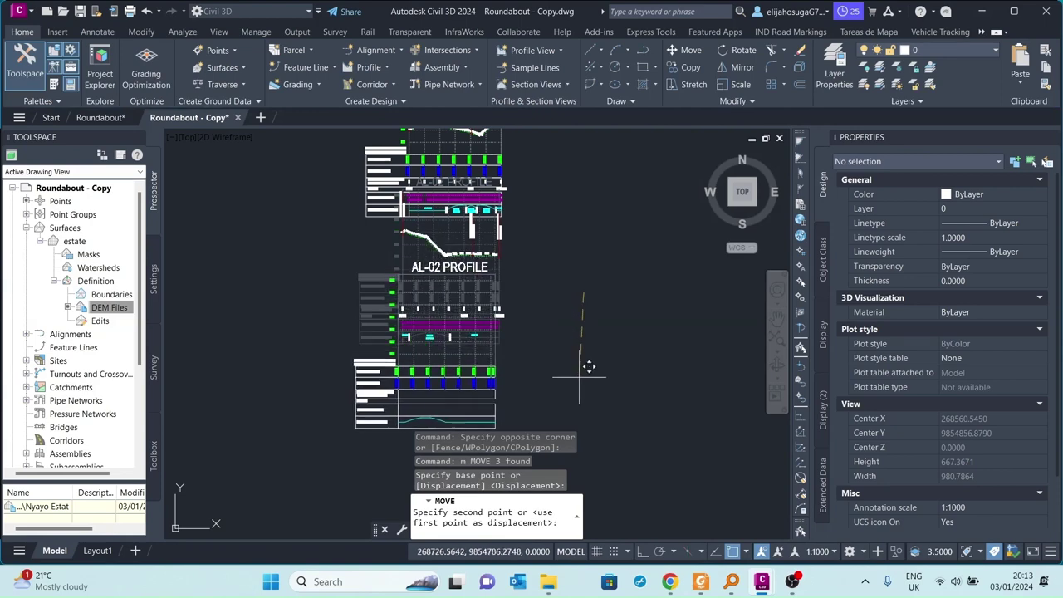
left_click(588, 366)
Sample the estate surface along the full length of alignment AL-03 as a surface profile for drawing in a profile view
scroll(576, 325, "down", 4)
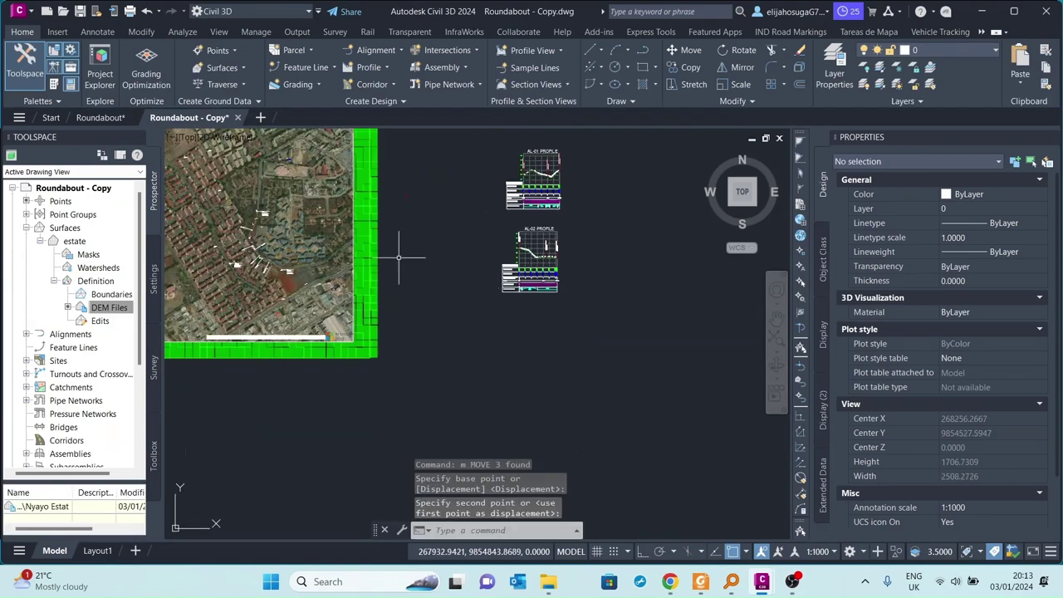
scroll(343, 282, "up", 6)
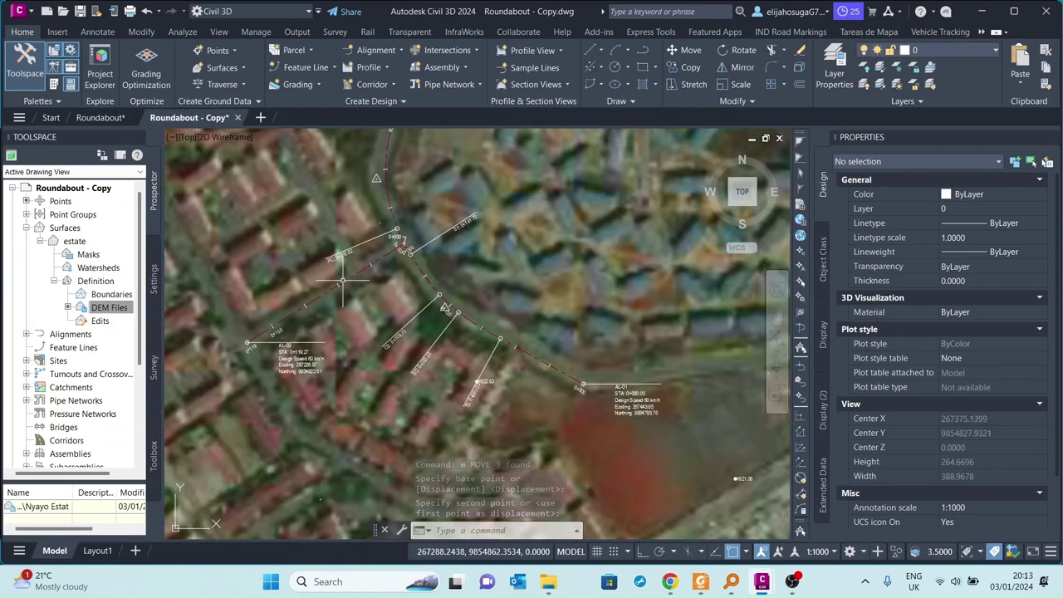
left_click(347, 280)
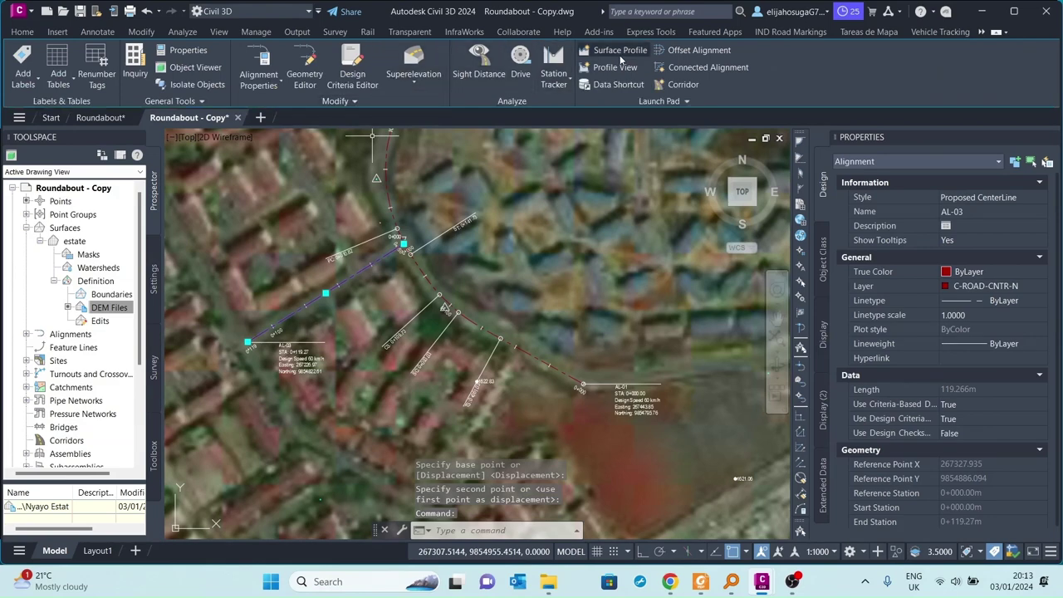
left_click(620, 49)
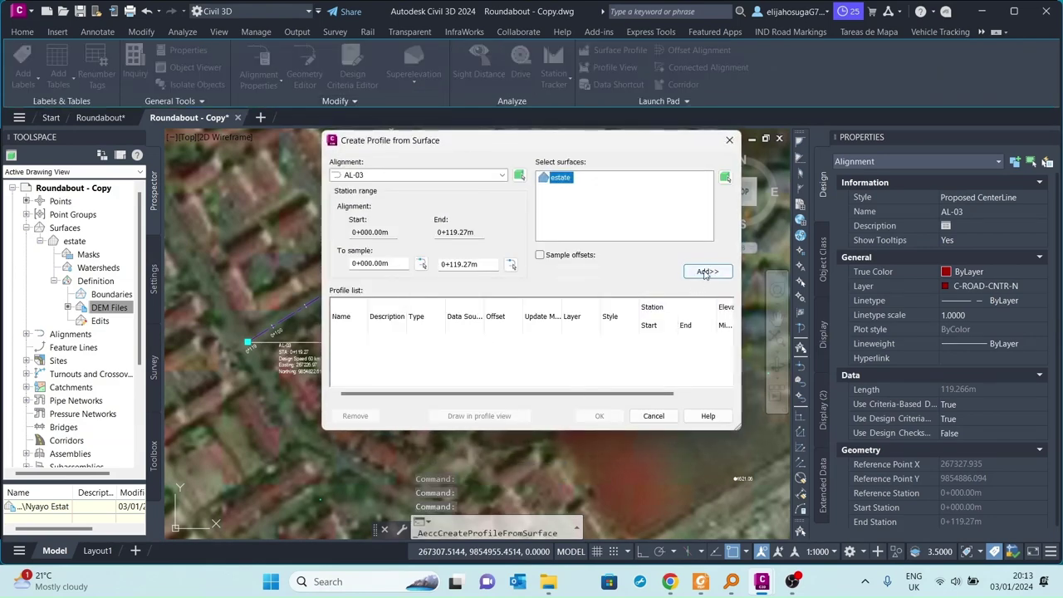
left_click(705, 273)
left_click(499, 416)
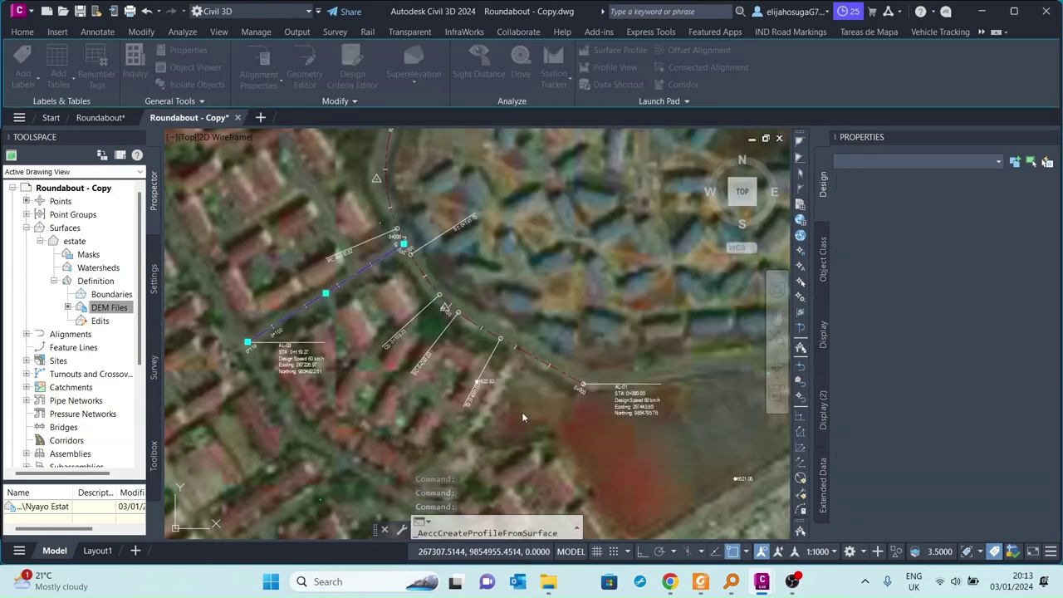
Create the AL-03 profile view with the default settings and place it to the right of the AL-01 profile view
left_click(613, 439)
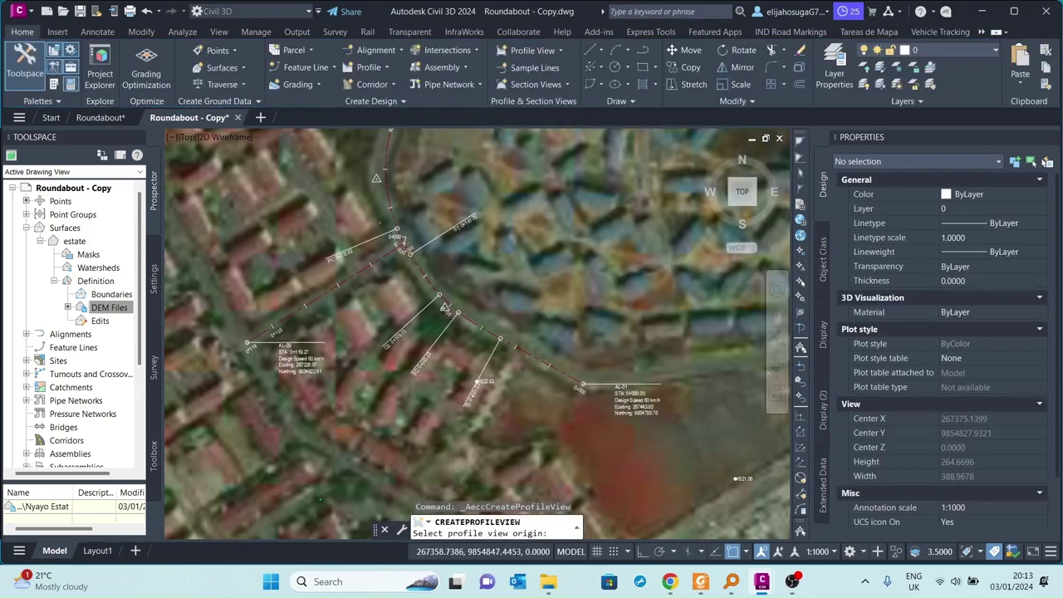
scroll(478, 332, "down", 5)
scroll(598, 276, "up", 5)
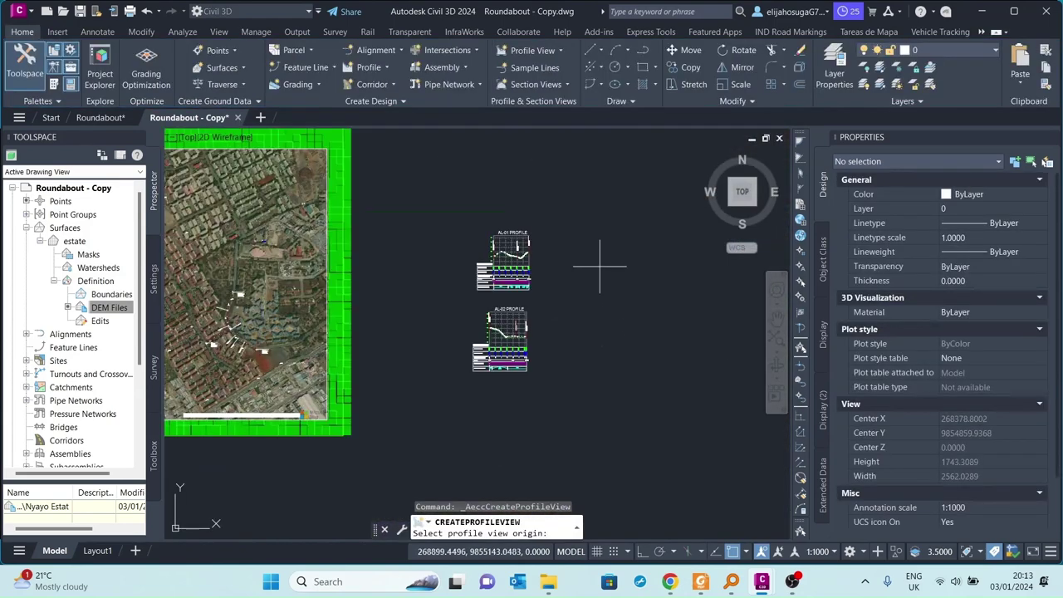
left_click(589, 291)
Delete all profile labels from the existing ground profile in the AL-01 profile view
scroll(577, 256, "up", 5)
scroll(577, 256, "up", 5)
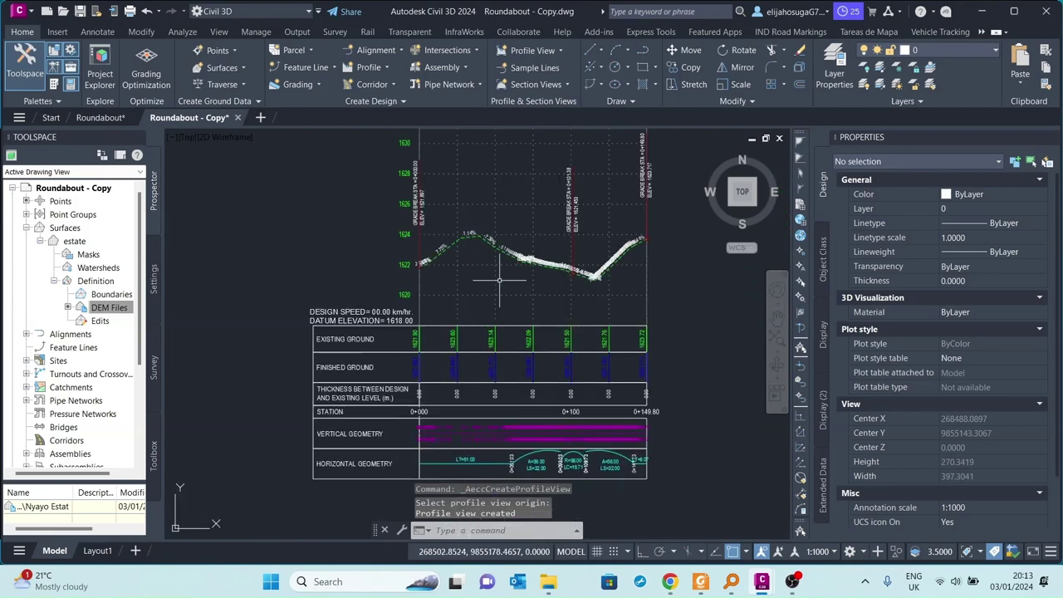
scroll(504, 265, "down", 4)
scroll(503, 265, "up", 4)
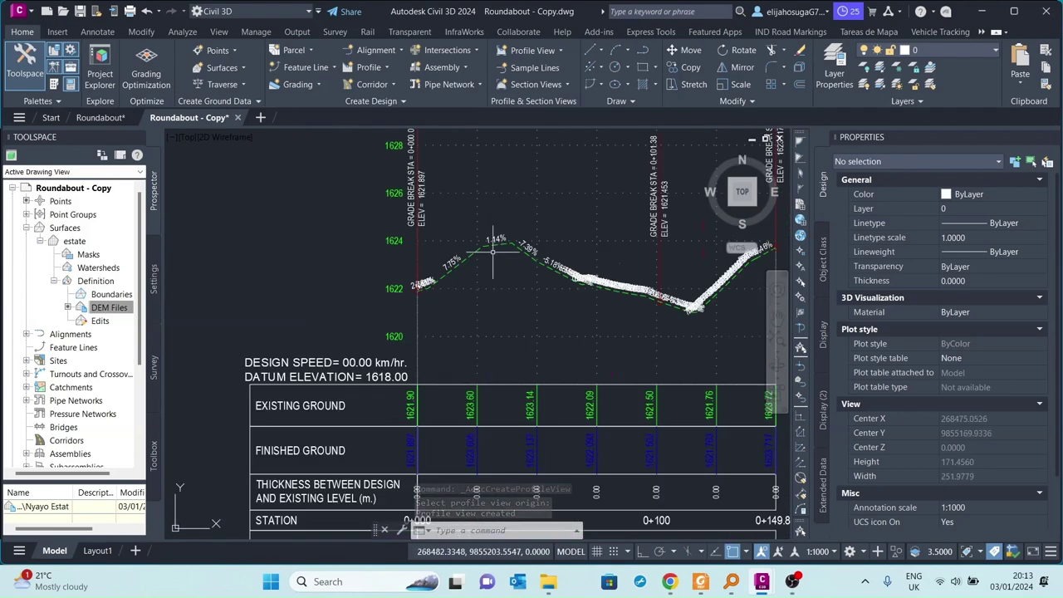
left_click(506, 249)
right_click(530, 291)
left_click(570, 210)
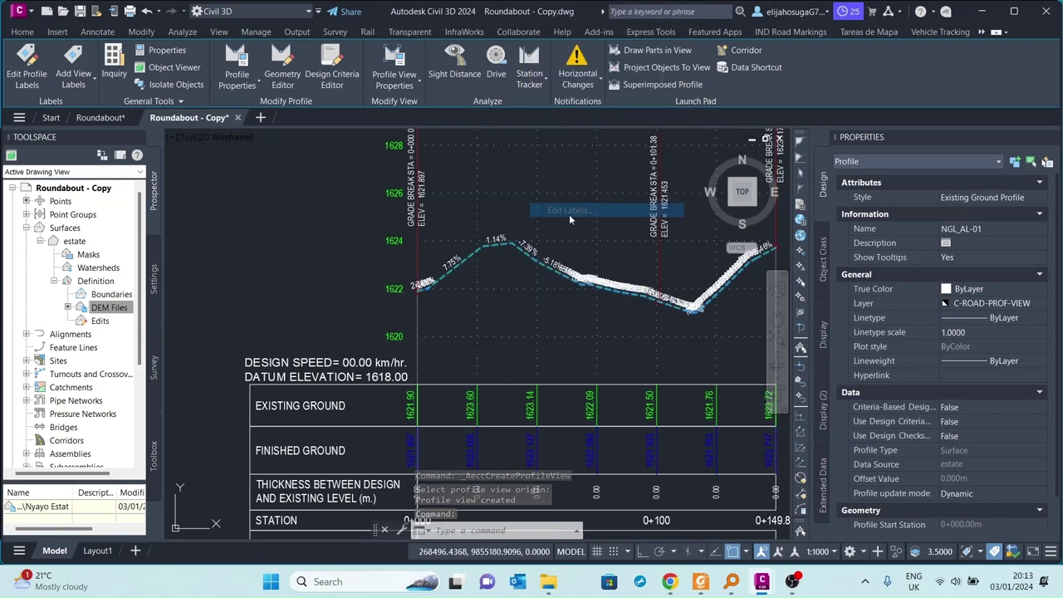
left_click(714, 170)
left_click(715, 170)
left_click(714, 169)
left_click(714, 170)
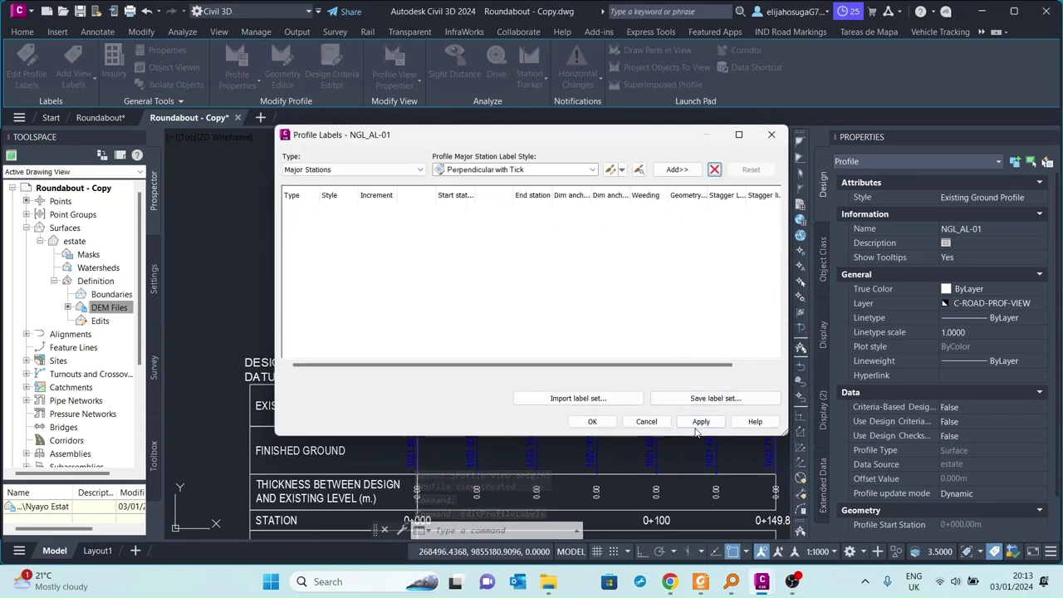
left_click(592, 421)
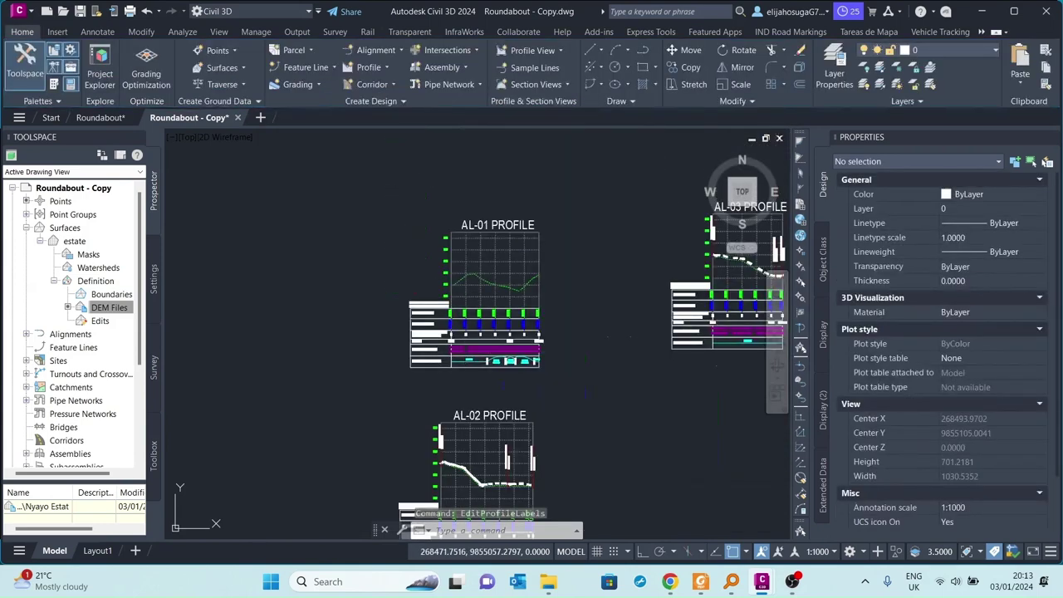
Delete all profile labels from the existing ground profile in the AL-02 profile view
scroll(482, 499, "up", 5)
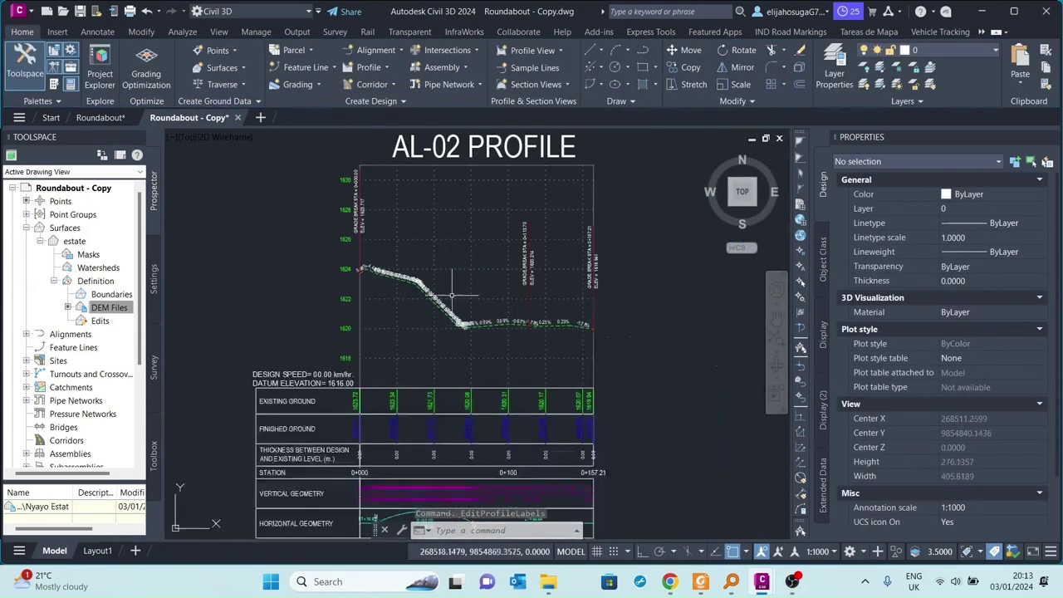
scroll(453, 295, "up", 5)
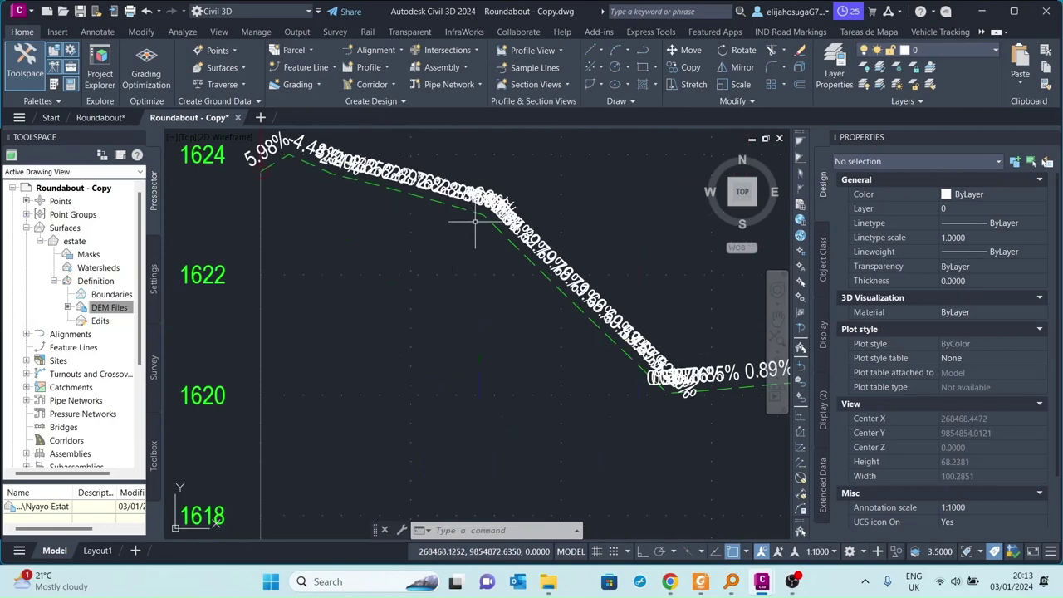
left_click(477, 218)
right_click(490, 263)
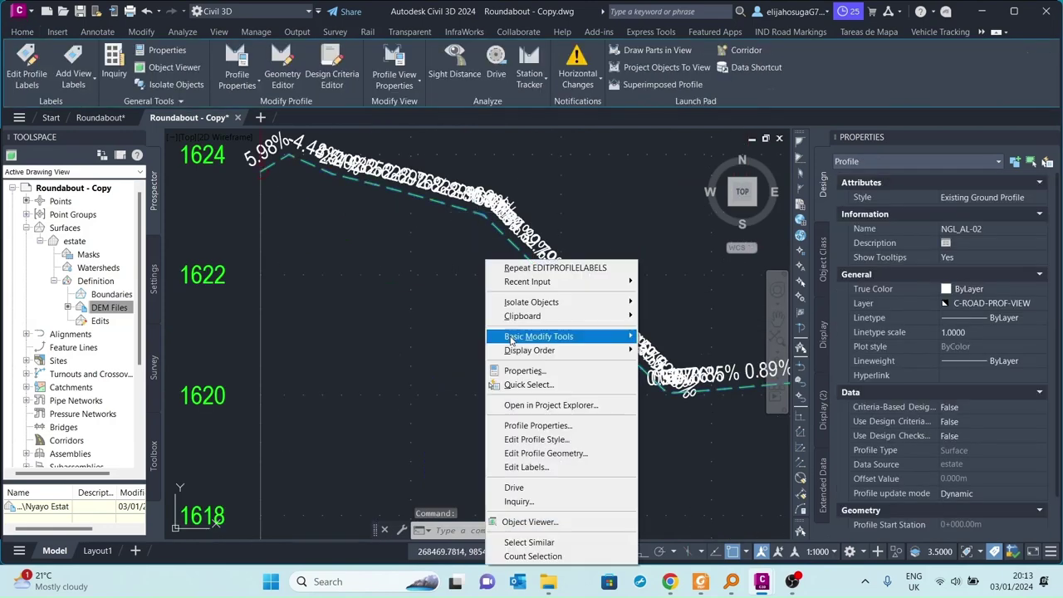
left_click(526, 467)
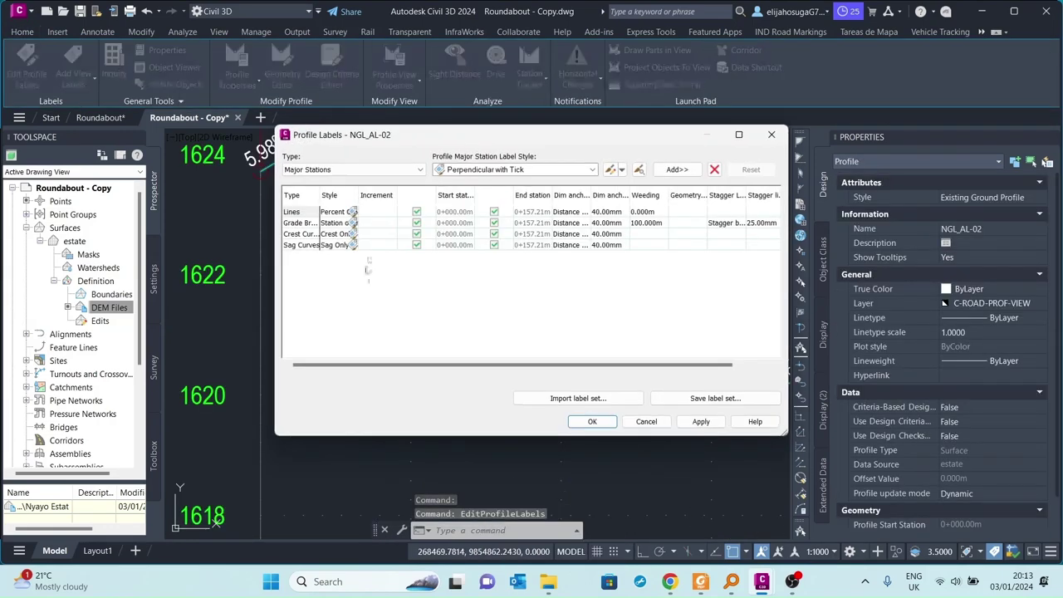
left_click(715, 170)
left_click(715, 170)
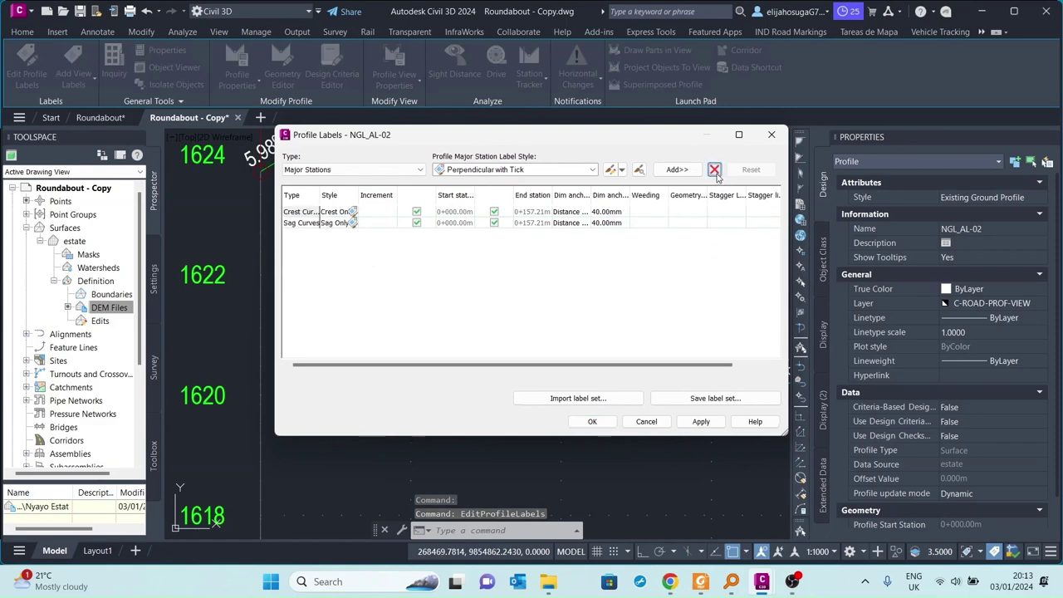
left_click(715, 171)
left_click(715, 171)
left_click(701, 422)
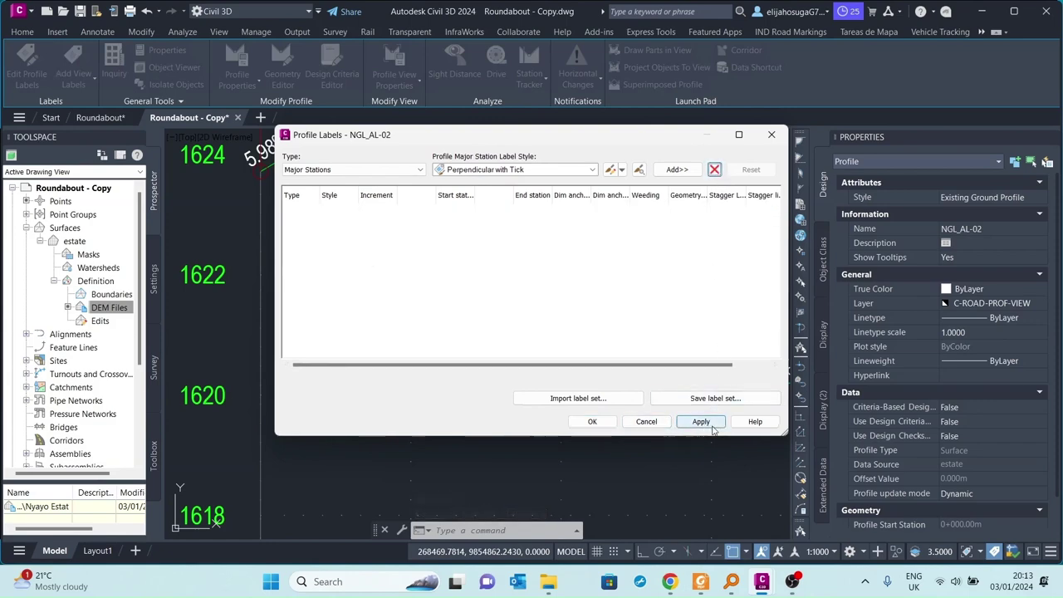
left_click(592, 421)
scroll(565, 204, "down", 6)
scroll(565, 203, "up", 4)
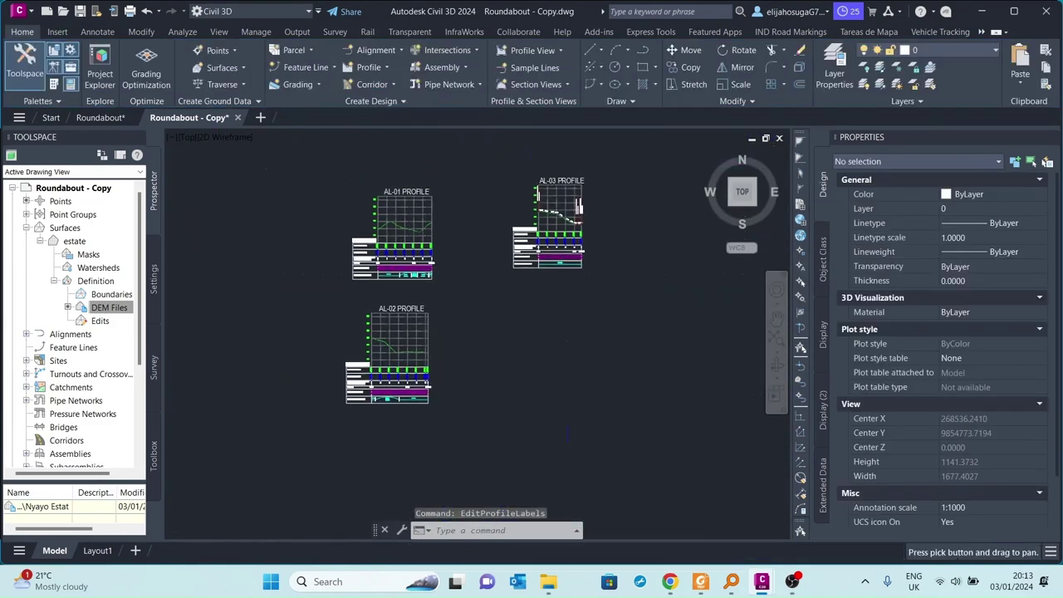
left_click(540, 208)
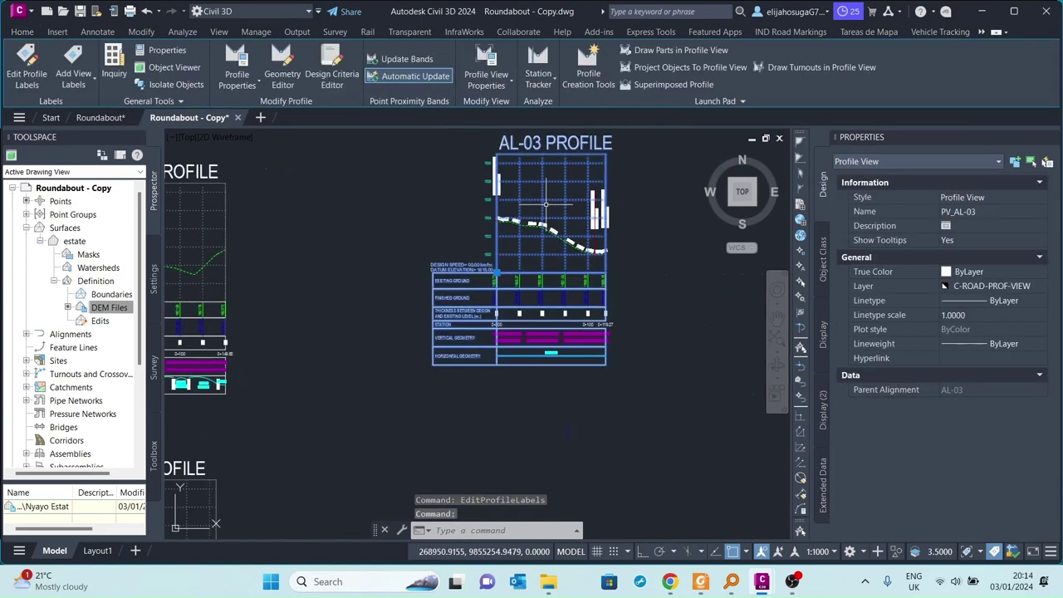
right_click(546, 206)
key("Escape")
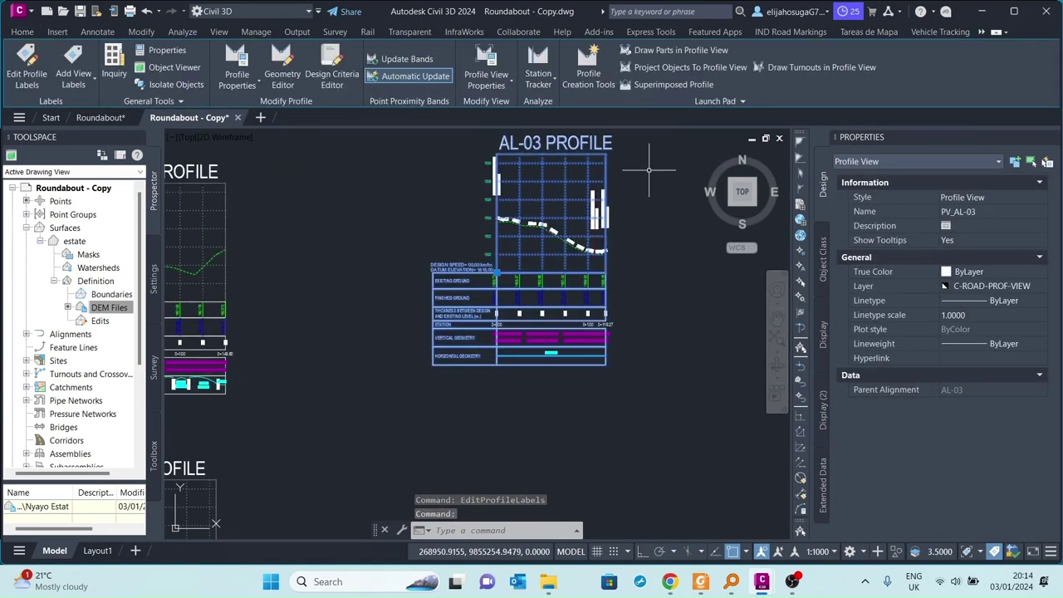
key("Escape")
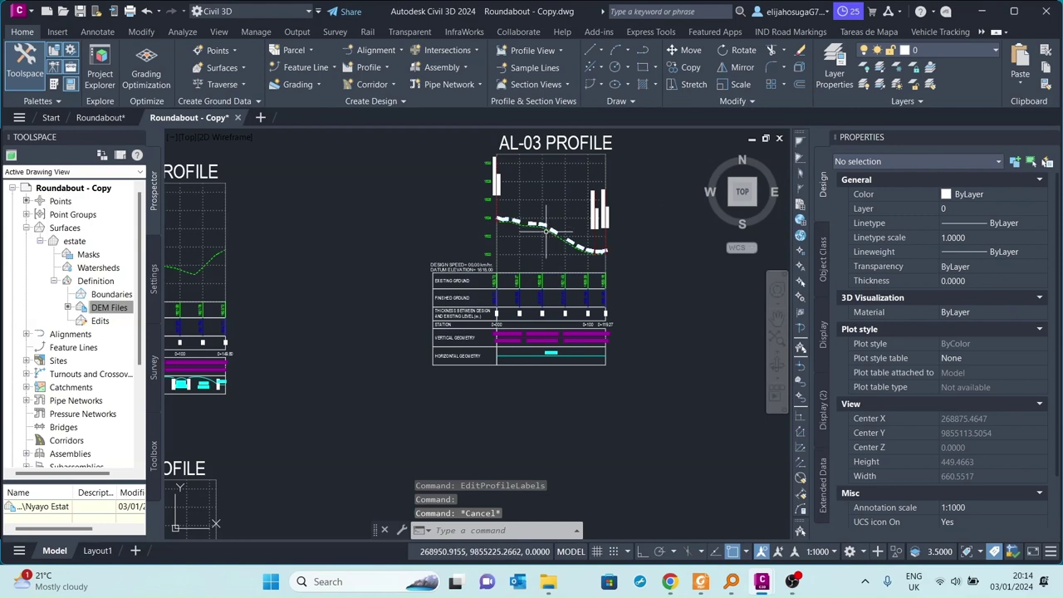
Delete all profile labels from the existing ground profile in the AL-03 profile view
left_click(548, 226)
right_click(550, 234)
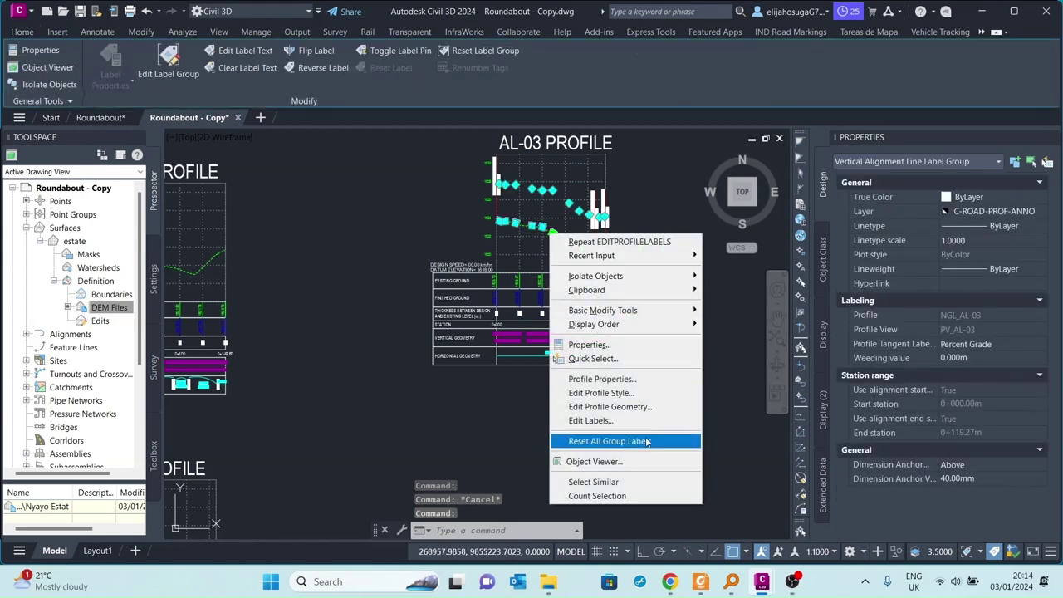
left_click(592, 421)
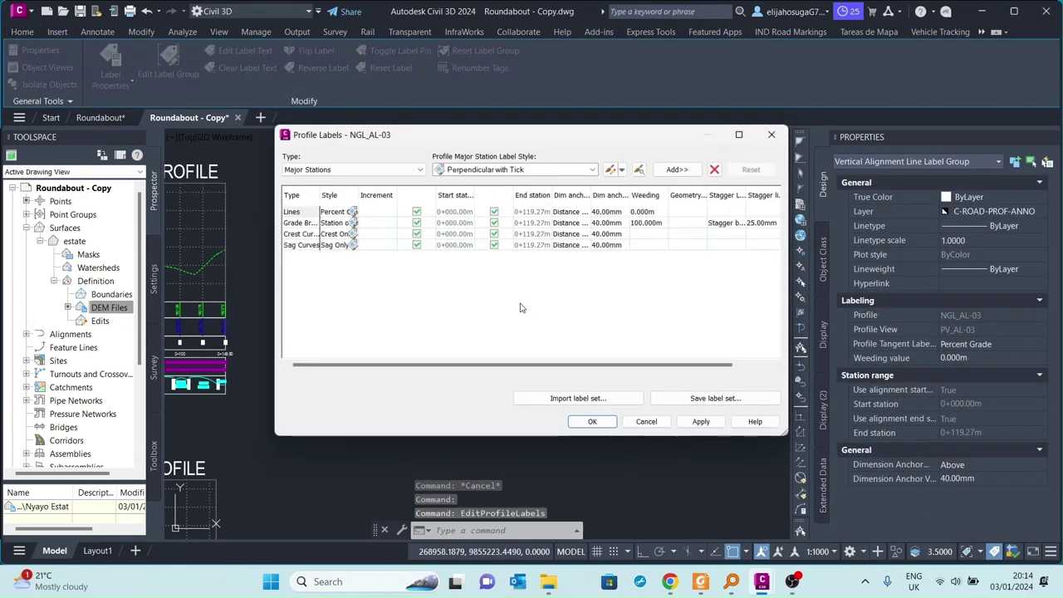
left_click(714, 170)
left_click(715, 169)
left_click(714, 170)
left_click(715, 170)
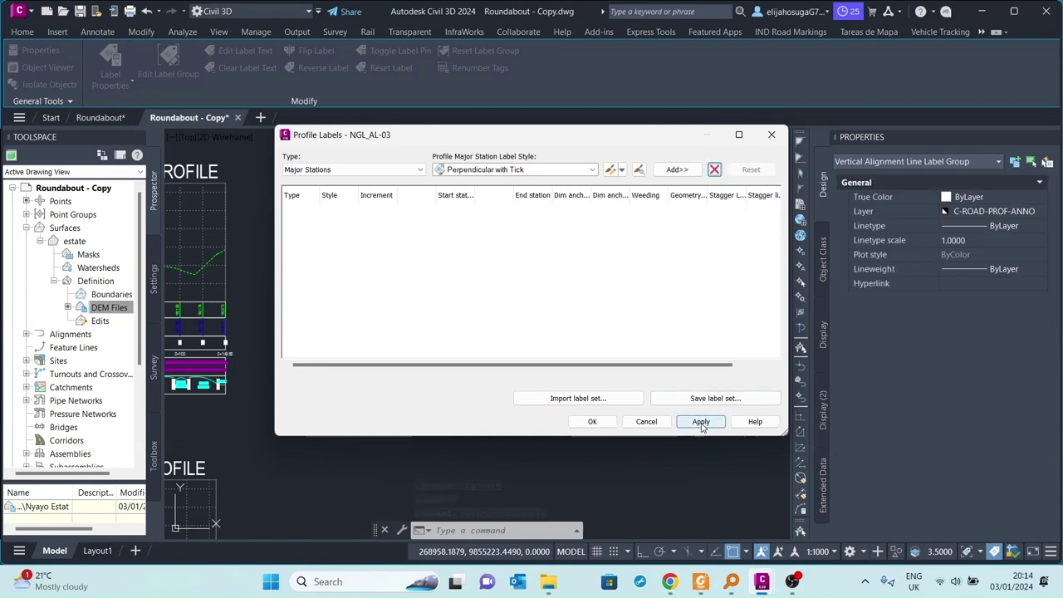
left_click(646, 422)
Examine where the alignments meet on the aerial image and compare them with the AL-01, AL-02 and AL-03 profile views
scroll(539, 261, "down", 10)
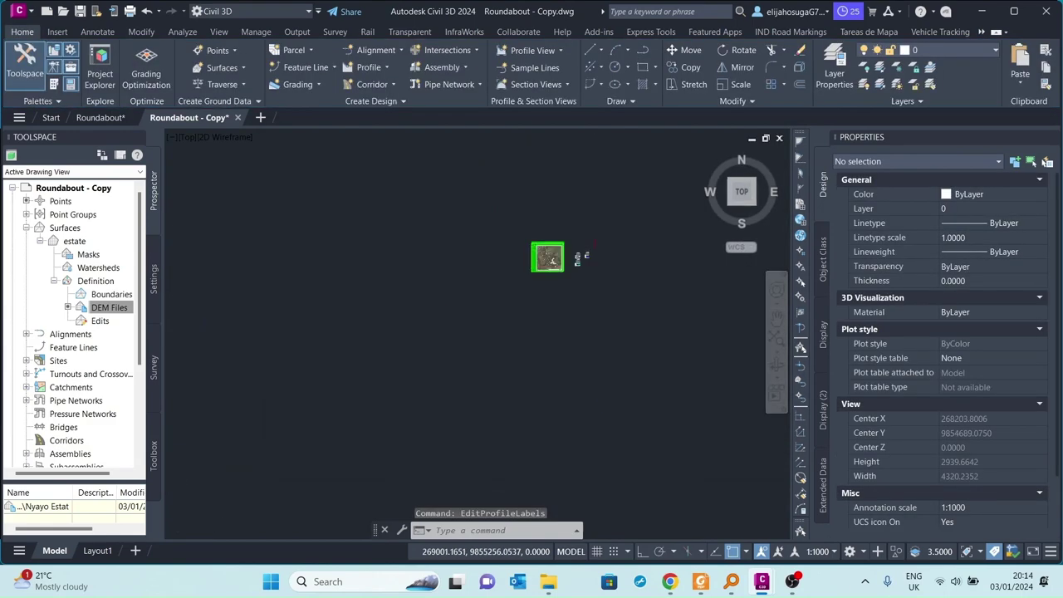
scroll(538, 261, "up", 10)
scroll(511, 261, "up", 8)
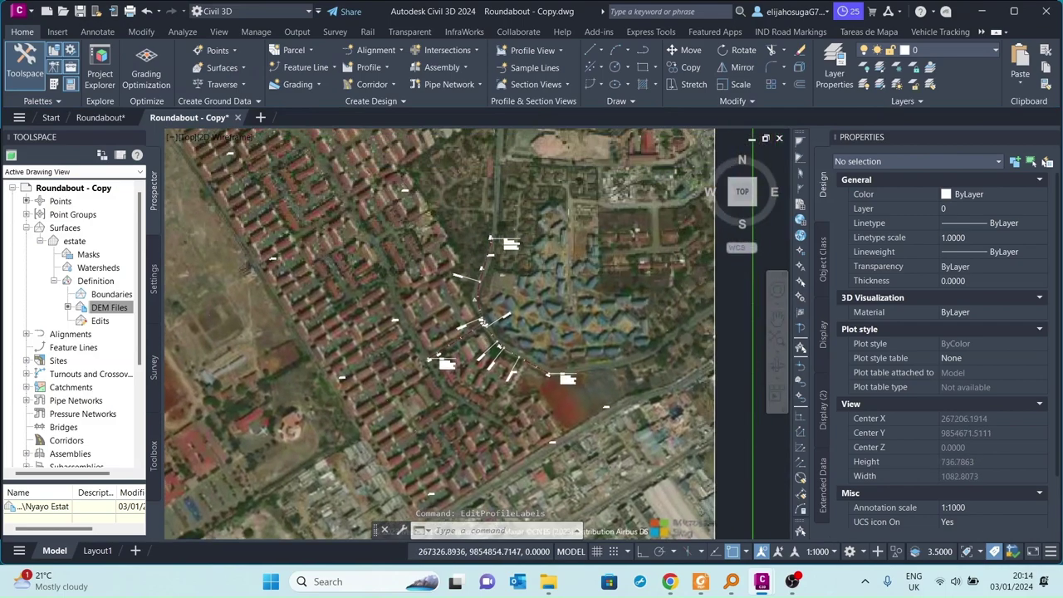
scroll(626, 422, "down", 8)
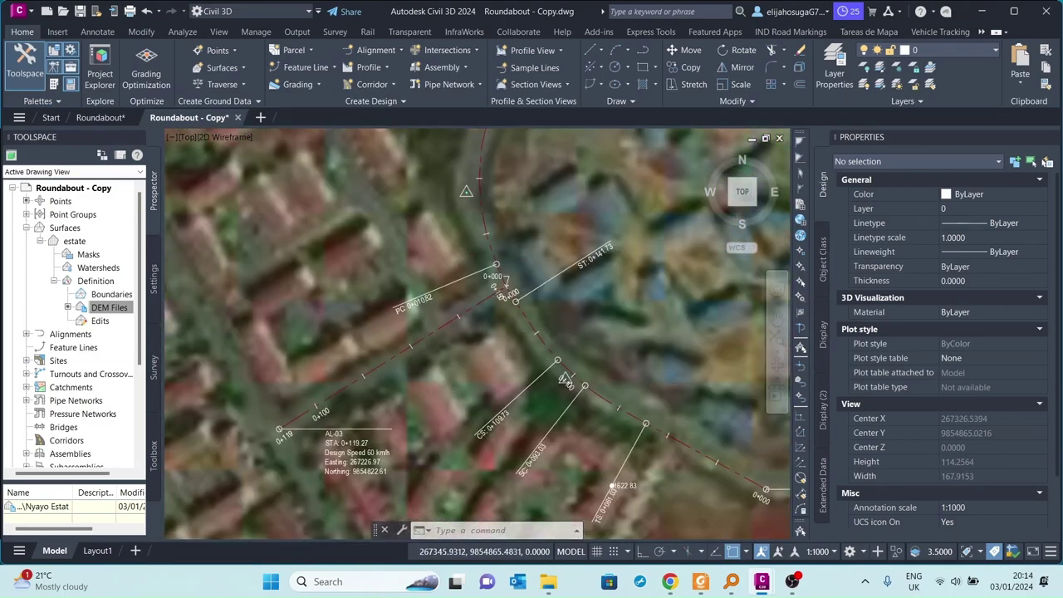
scroll(489, 347, "up", 6)
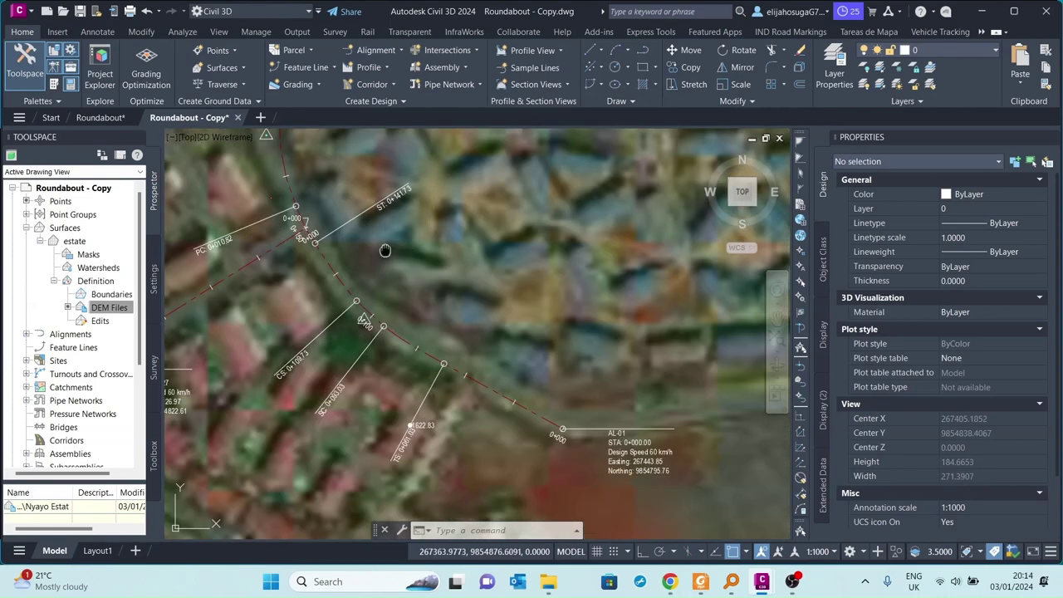
scroll(447, 239, "down", 6)
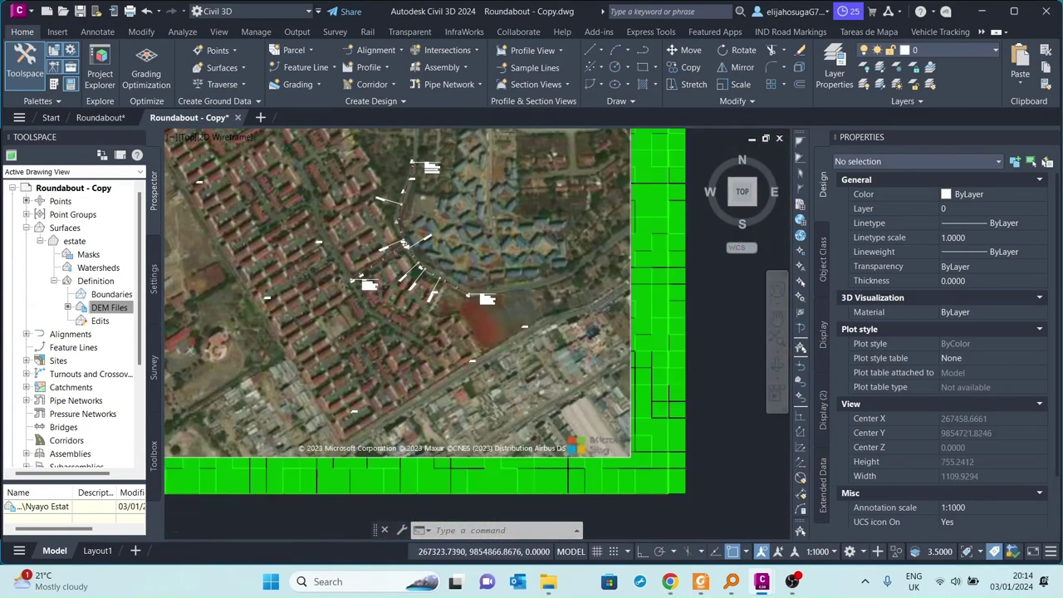
scroll(399, 245, "down", 4)
scroll(462, 264, "up", 3)
scroll(479, 259, "down", 3)
scroll(598, 247, "up", 5)
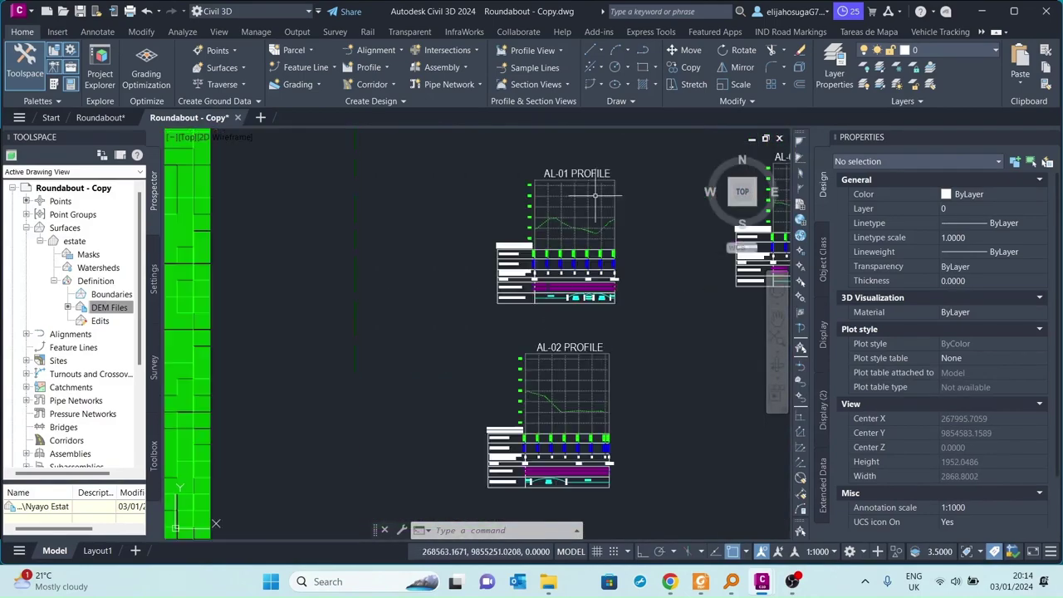
scroll(566, 235, "up", 3)
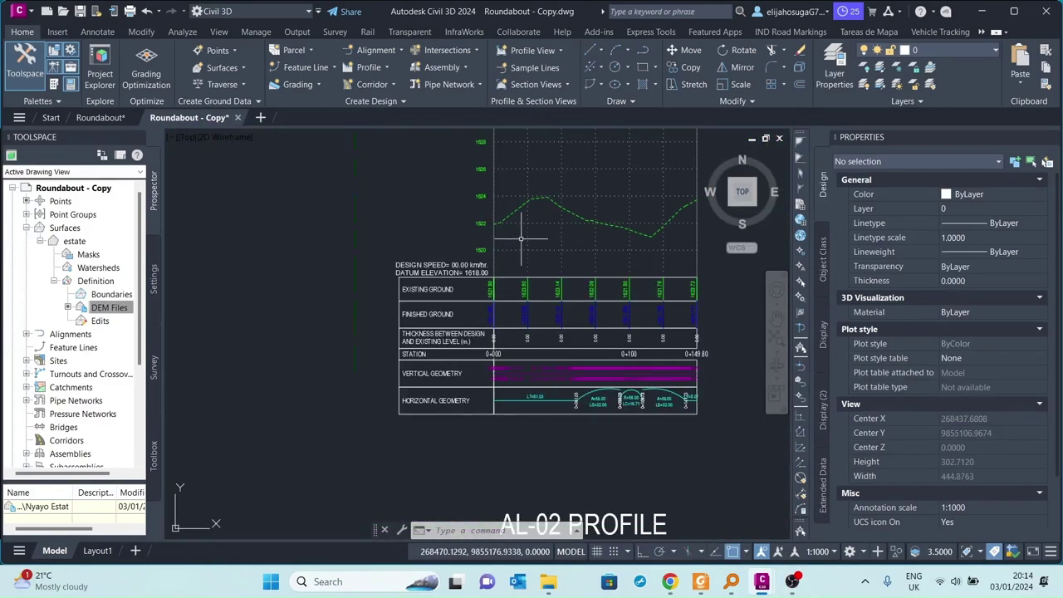
scroll(540, 248, "down", 5)
scroll(515, 328, "down", 4)
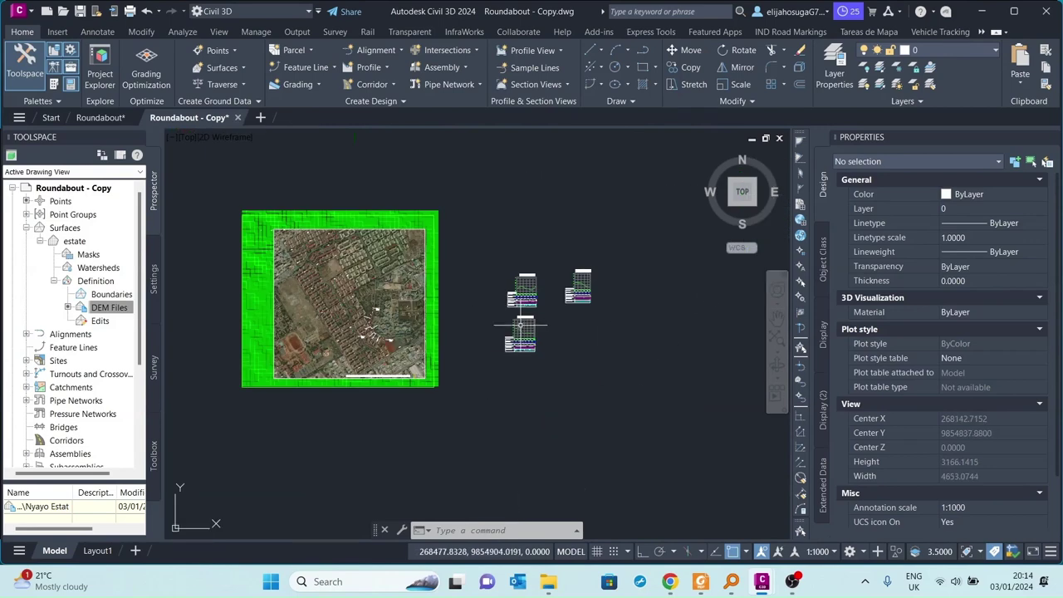
scroll(401, 331, "up", 2)
scroll(522, 286, "up", 2)
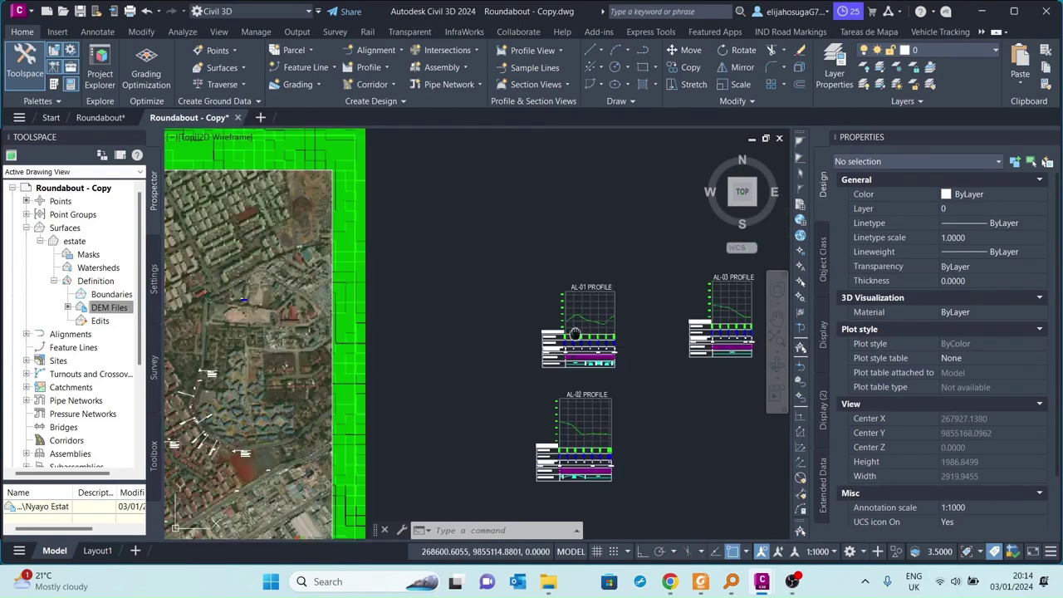
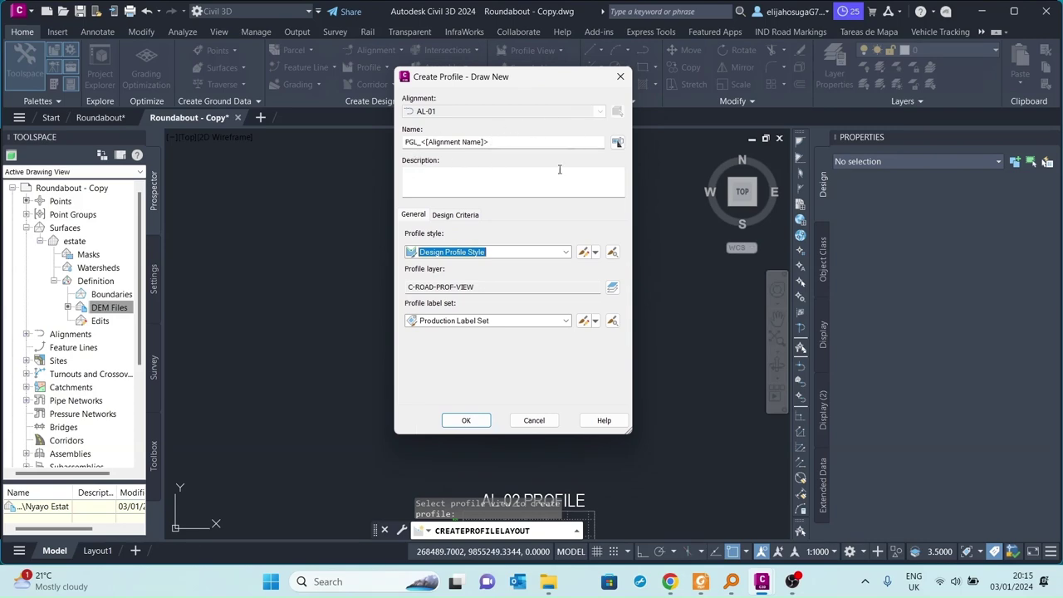
Create the AL-01 layout profile with Design Profile Style and Production Label Set, using Draw Tangents with Curves between the existing ground's start and end
left_click(466, 420)
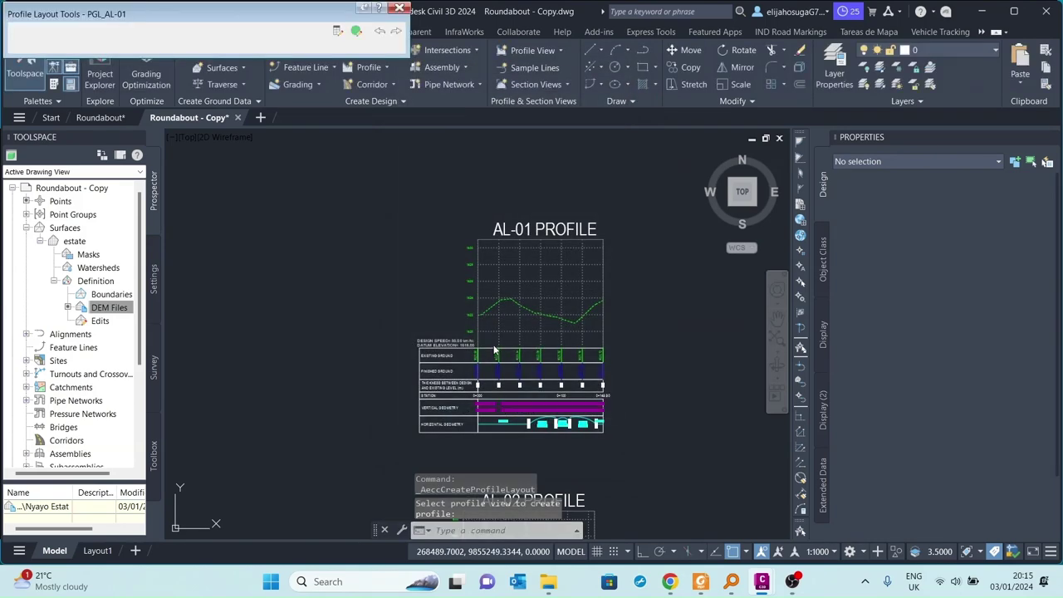
left_click_drag(131, 14, 156, 47)
left_click(54, 65)
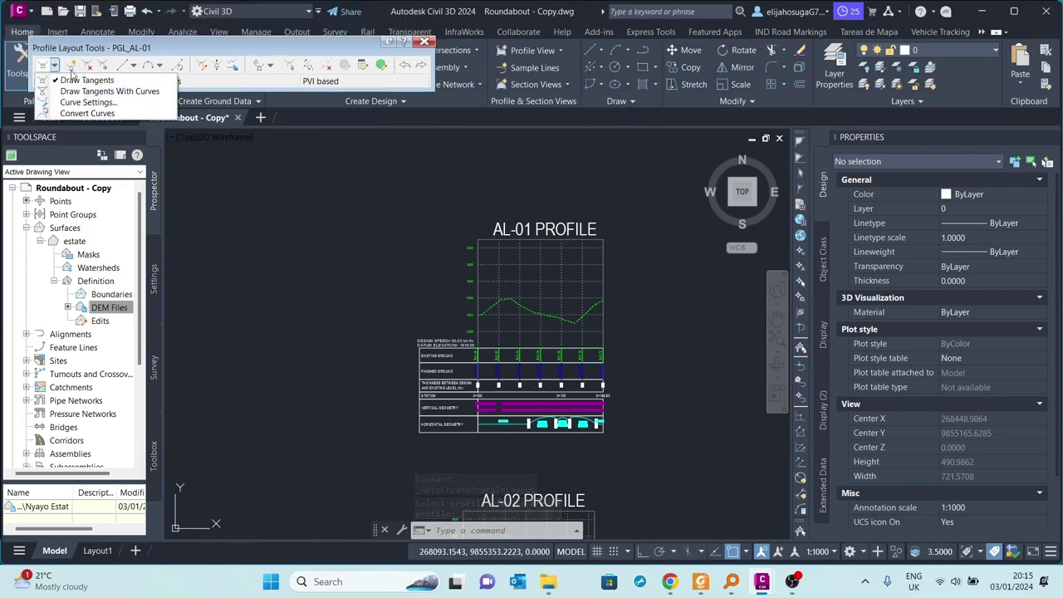
left_click(87, 92)
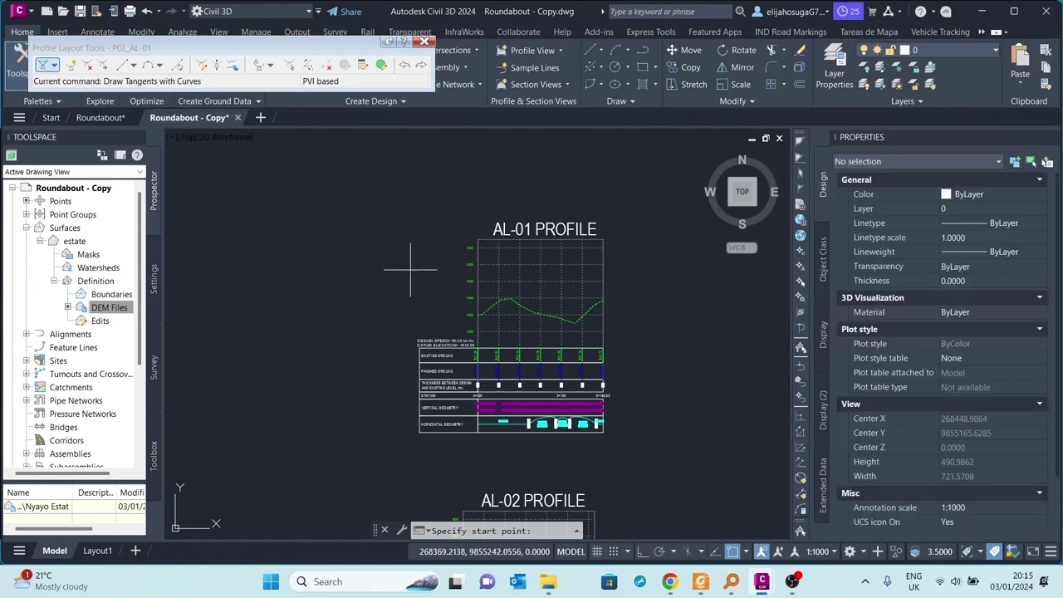
scroll(478, 314, "up", 5)
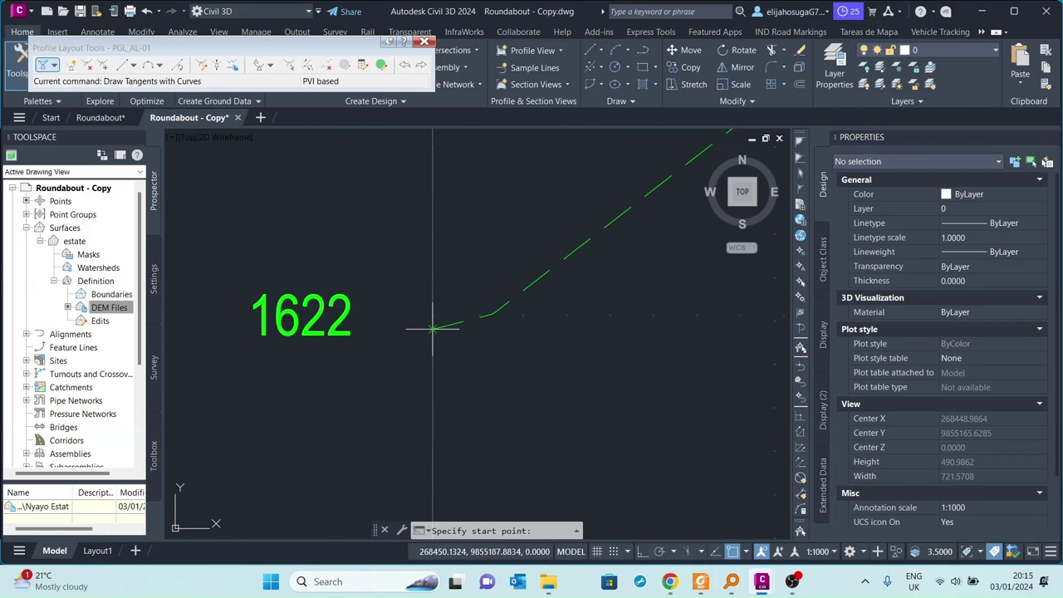
left_click(432, 329)
scroll(518, 280, "down", 5)
scroll(438, 316, "up", 4)
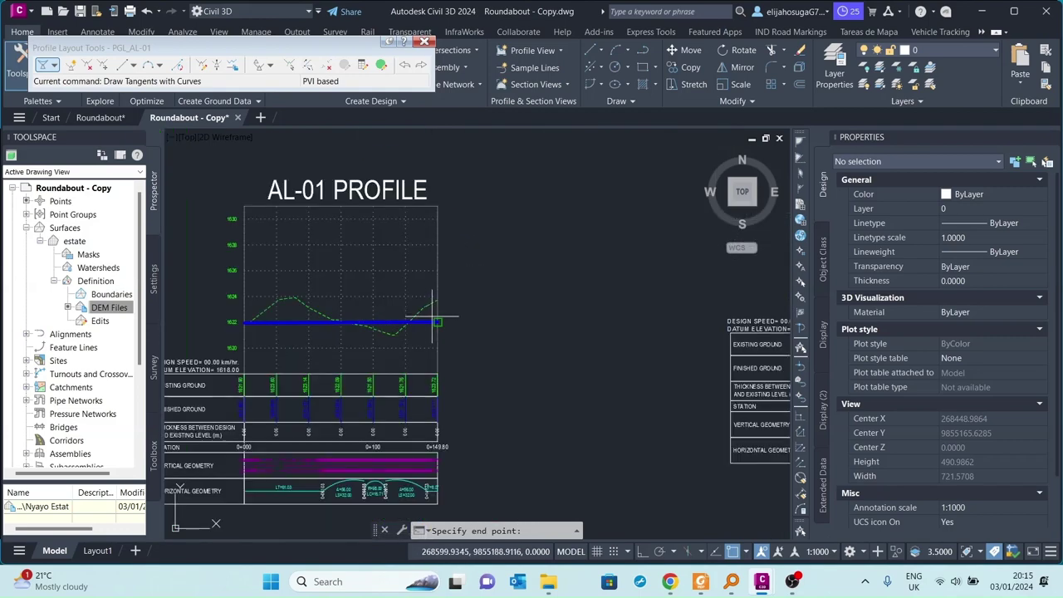
scroll(433, 318, "up", 3)
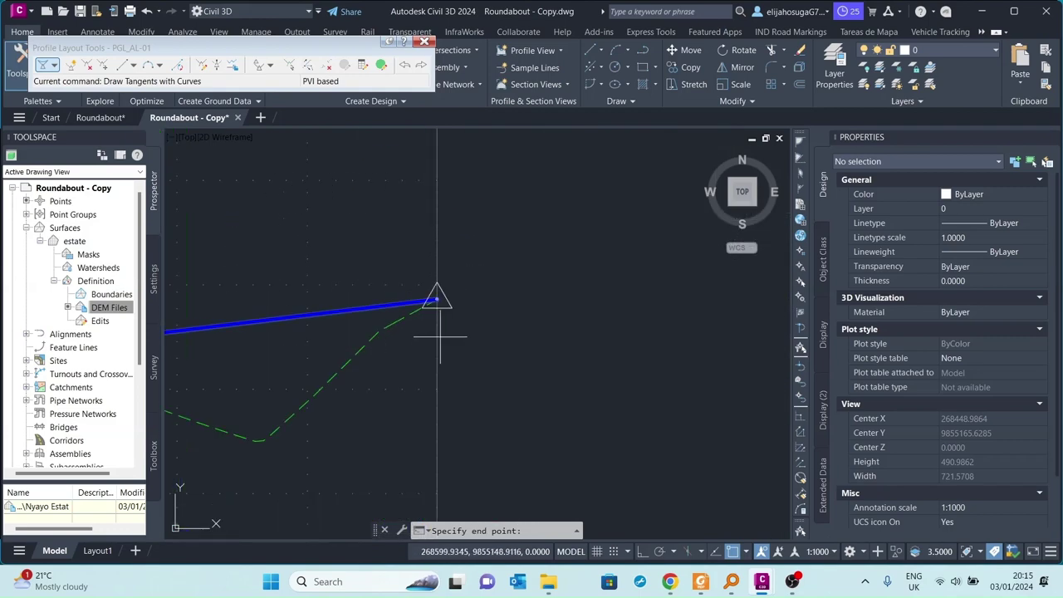
left_click(437, 325)
scroll(551, 268, "down", 4)
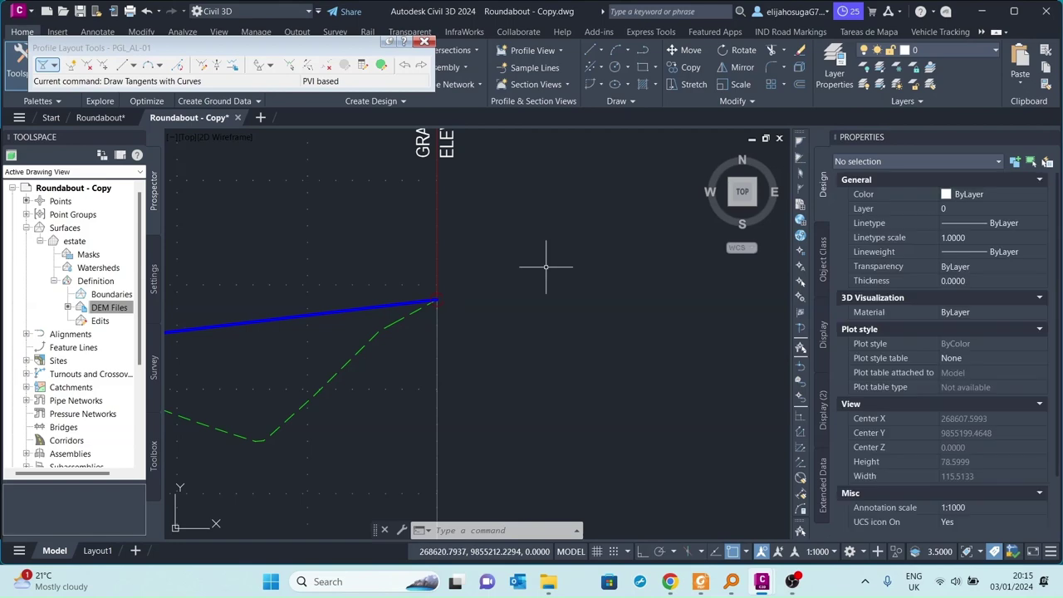
left_click(424, 40)
Create a layout profile in the AL-02 profile view with Design Profile Style and Production Label Set
left_click(369, 67)
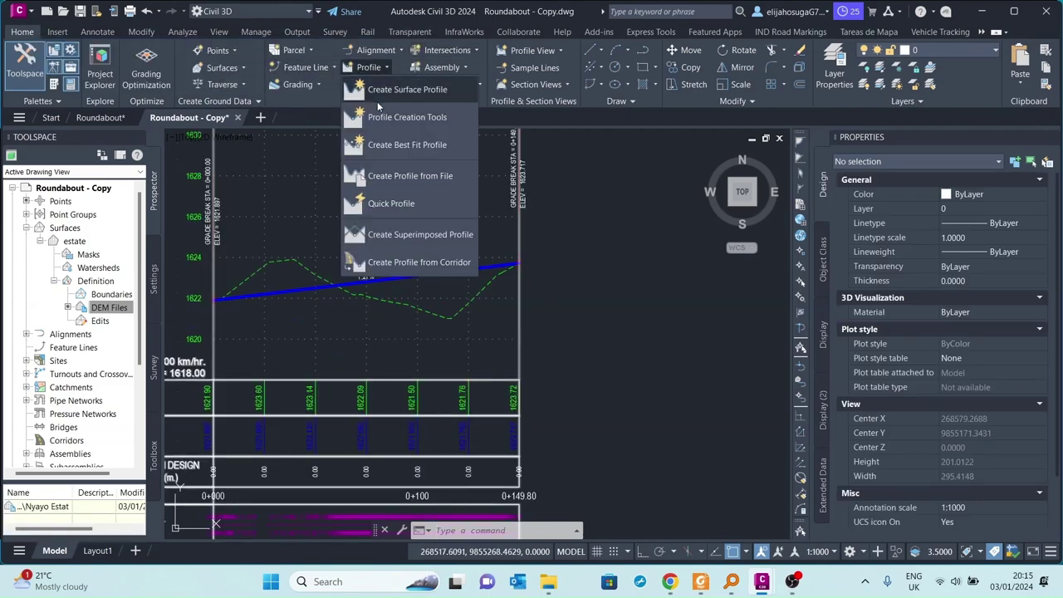
left_click(391, 117)
scroll(487, 238, "down", 6)
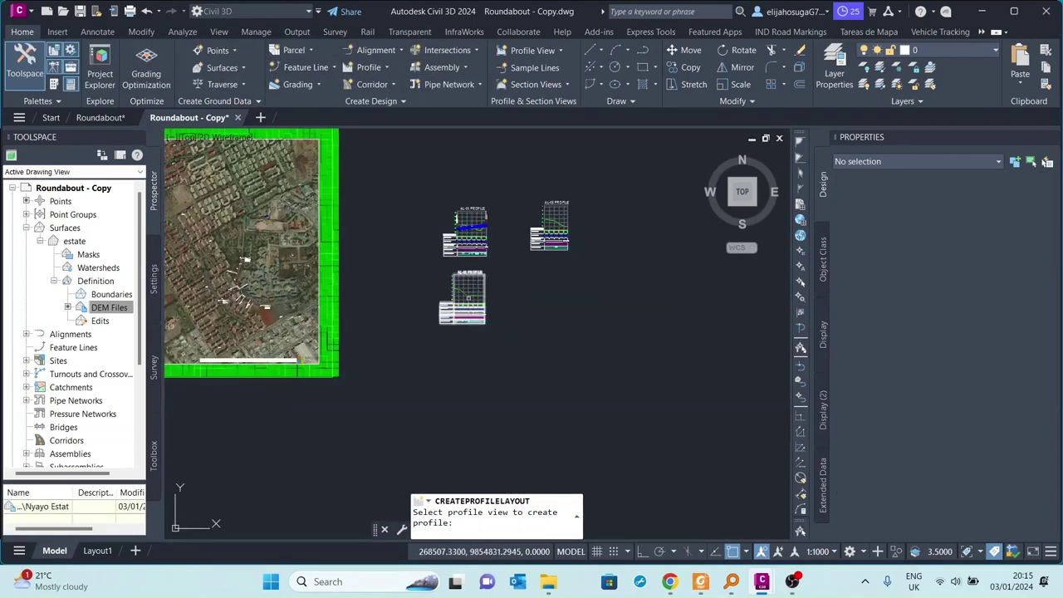
scroll(469, 298, "up", 2)
left_click(467, 269)
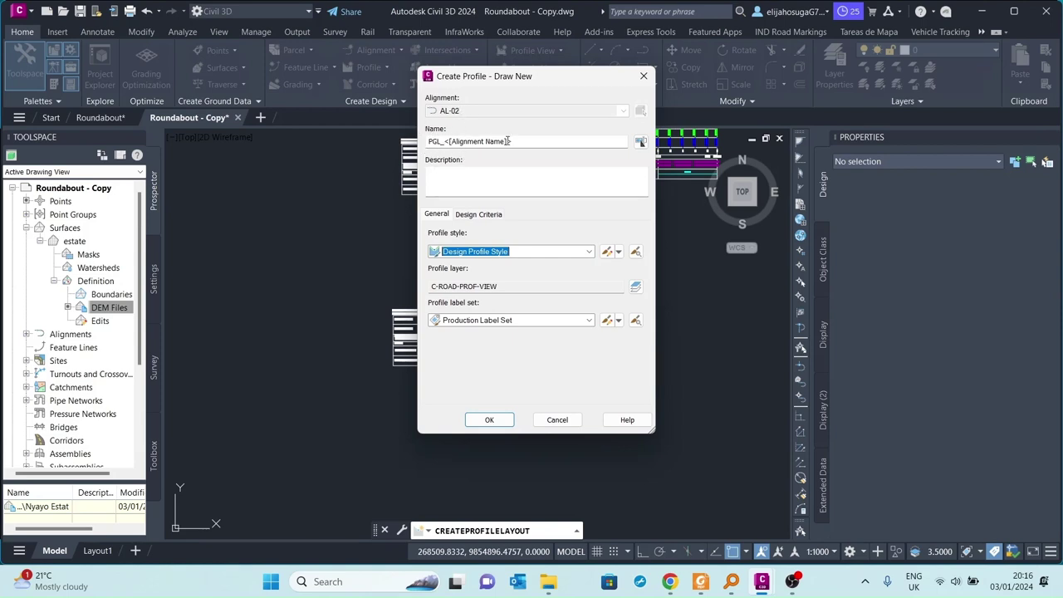
left_click(490, 419)
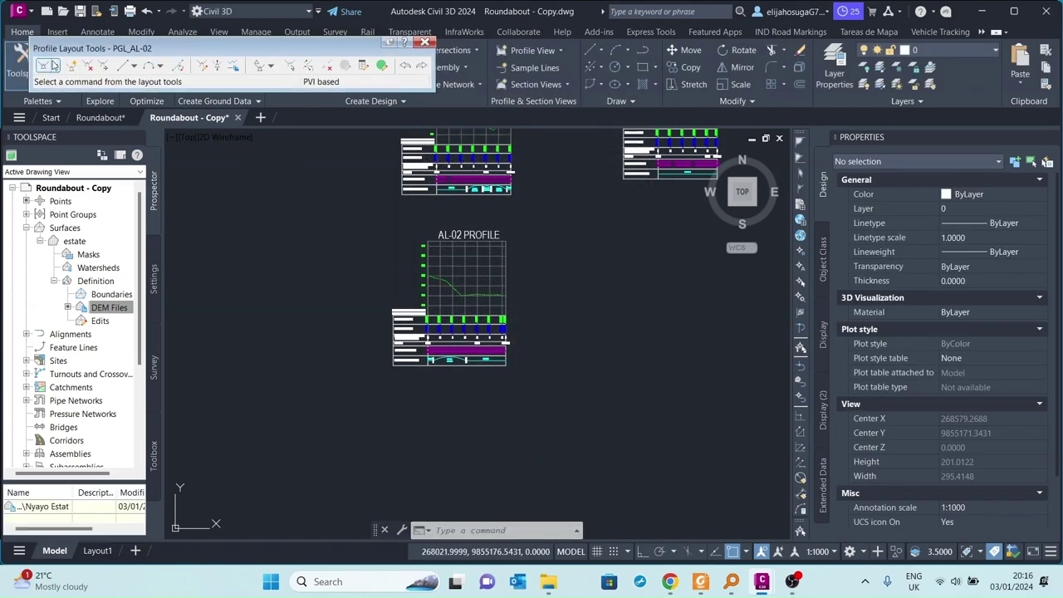
Draw the AL-02 design profile with Draw Tangents With Curves, from the start of the existing ground line to its end
left_click(55, 66)
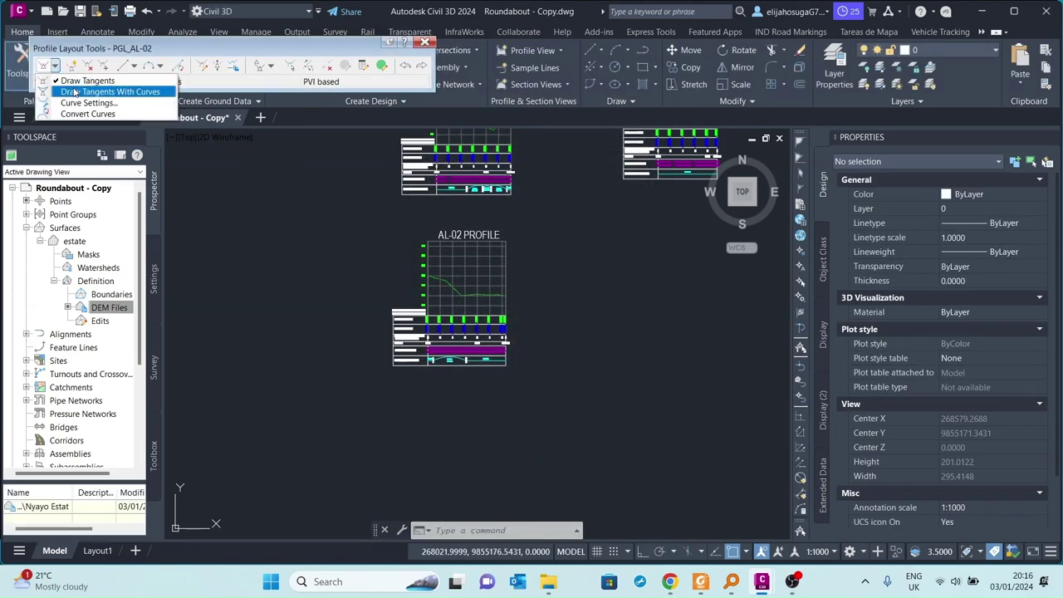
left_click(84, 92)
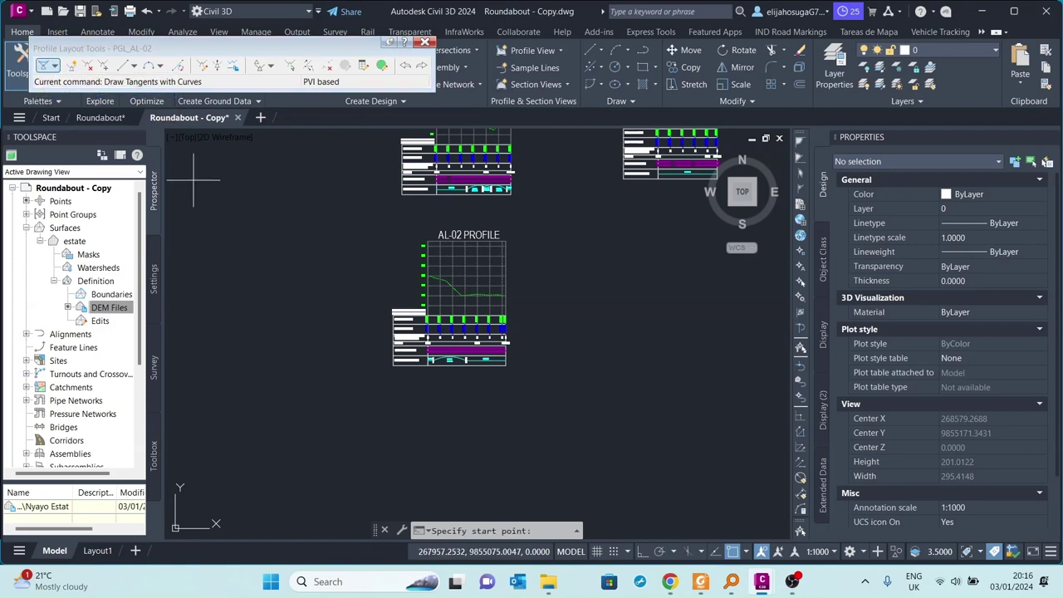
scroll(443, 270, "up", 4)
scroll(344, 340, "up", 4)
left_click(327, 342)
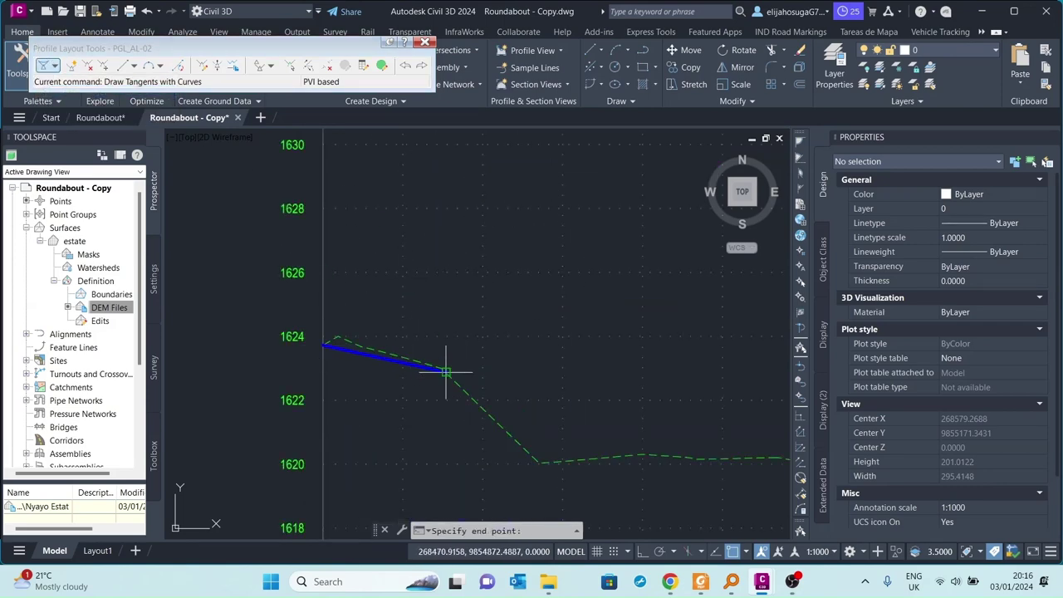
scroll(263, 300, "down", 6)
scroll(360, 308, "up", 5)
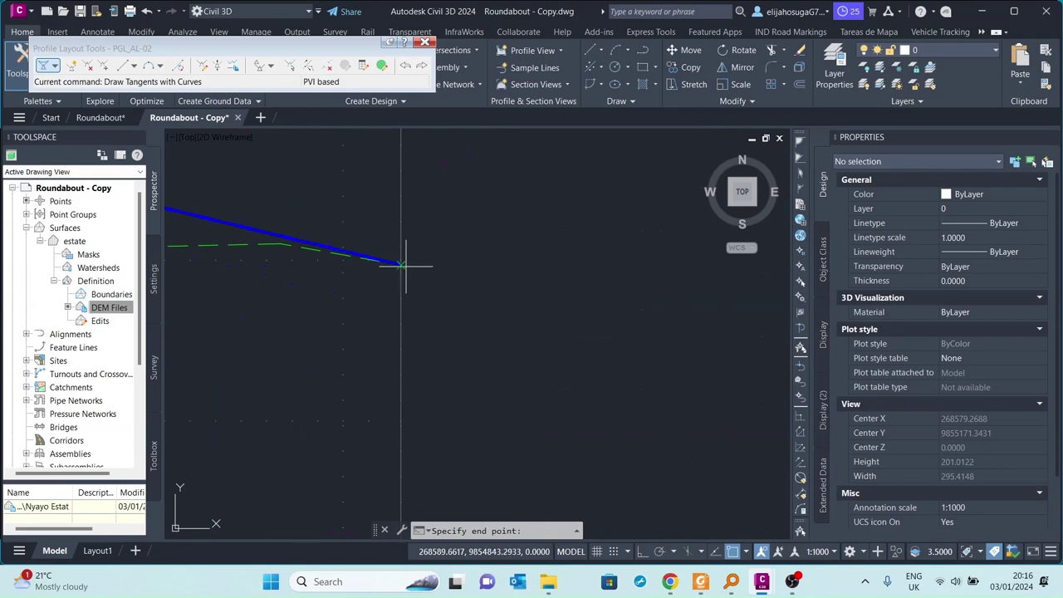
left_click(397, 264)
key("Return")
Create a layout profile in the AL-03 profile view with Design Profile Style and Production Label Set
scroll(452, 257, "down", 8)
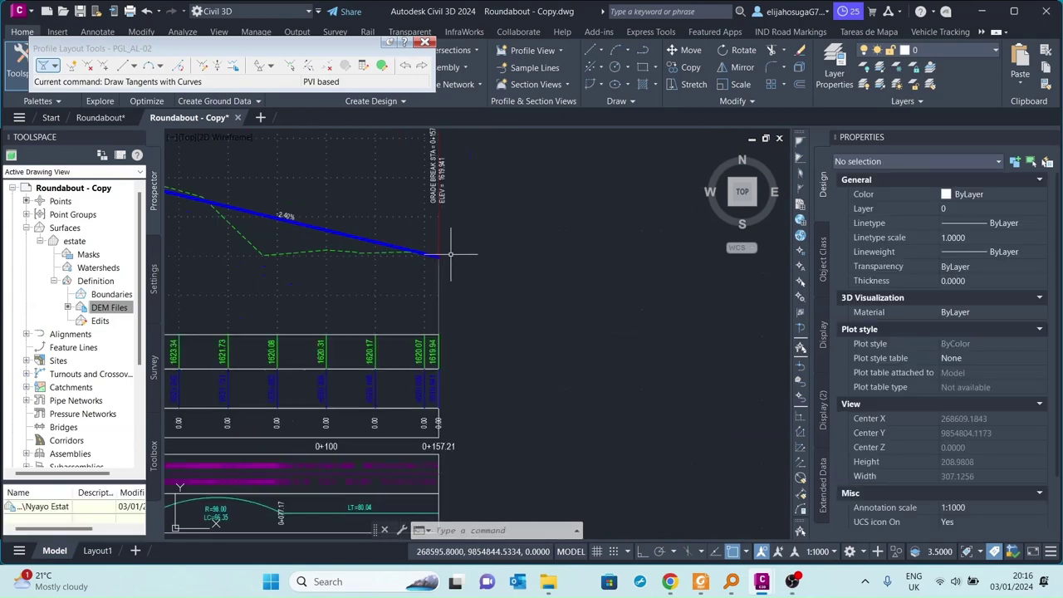
scroll(463, 260, "up", 4)
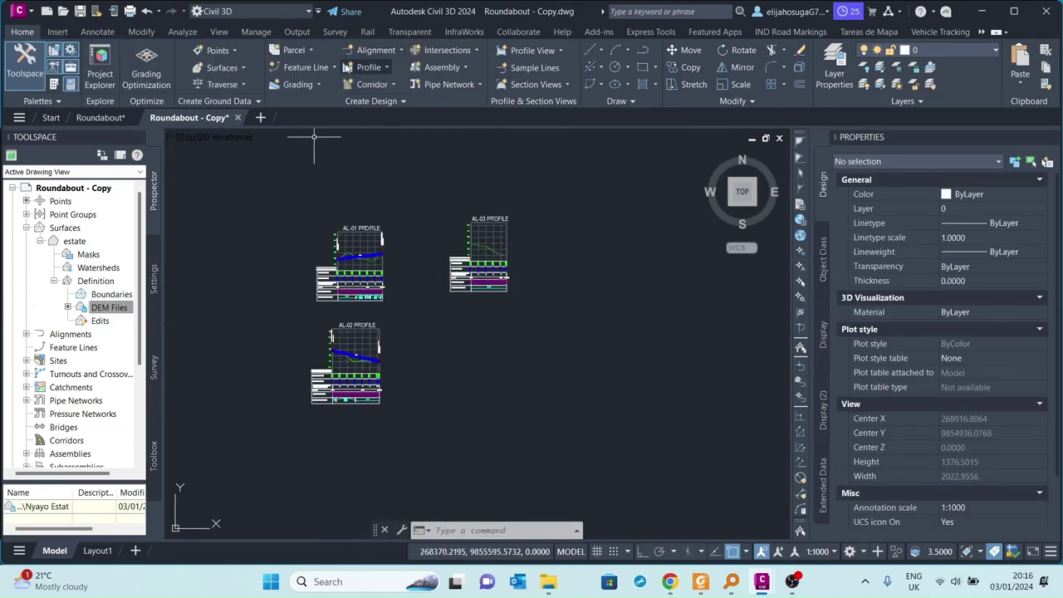
left_click(369, 67)
left_click(399, 118)
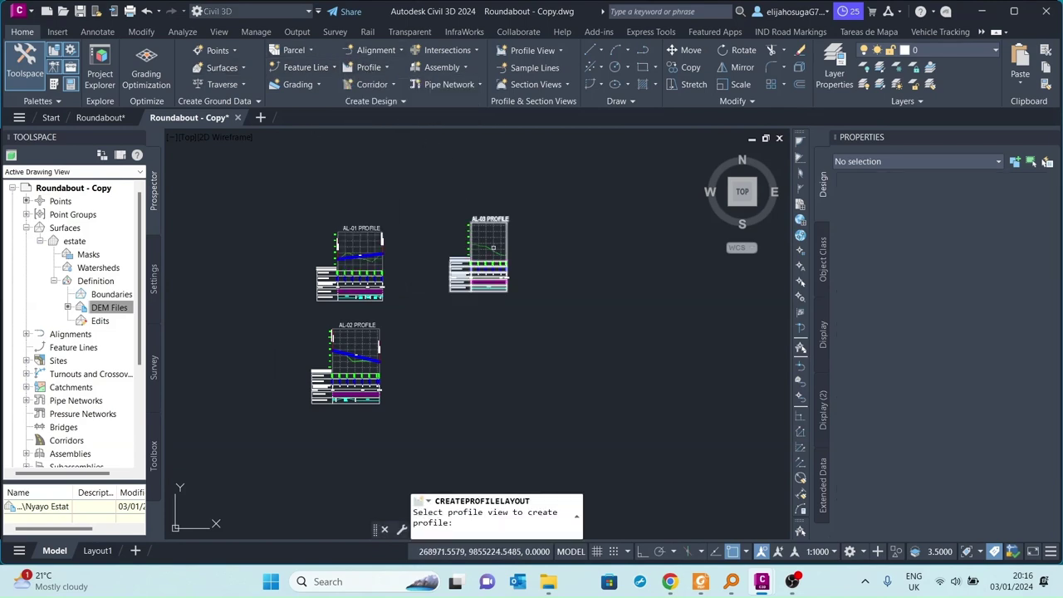
scroll(494, 275, "up", 2)
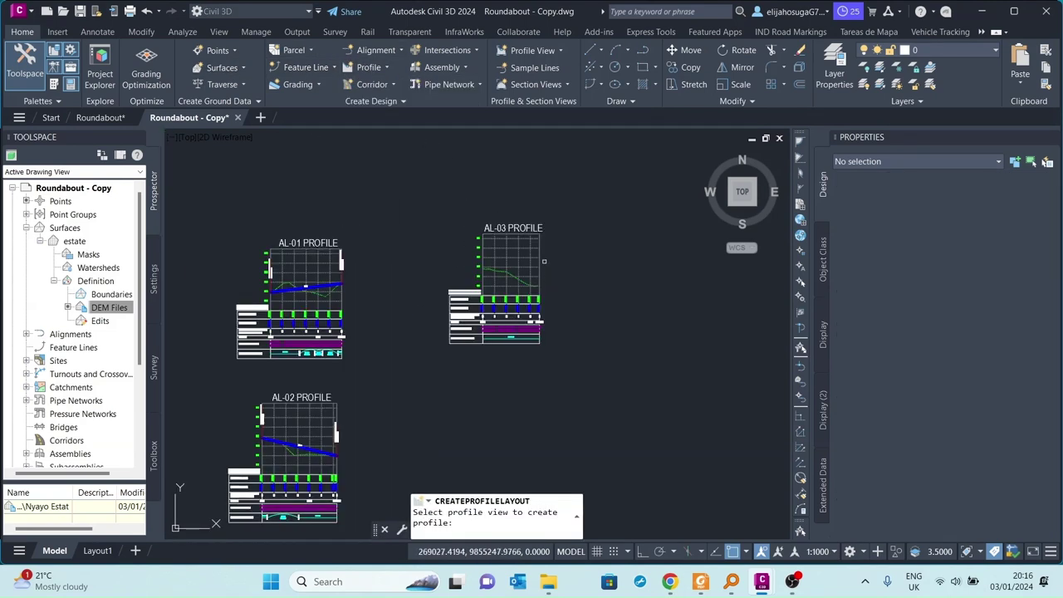
left_click(493, 260)
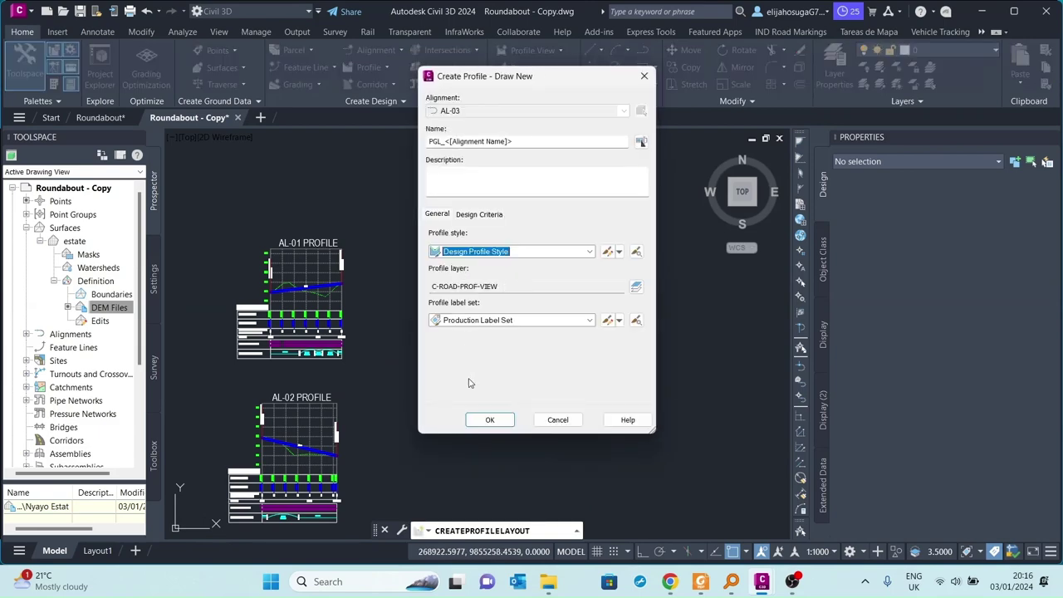
left_click(490, 421)
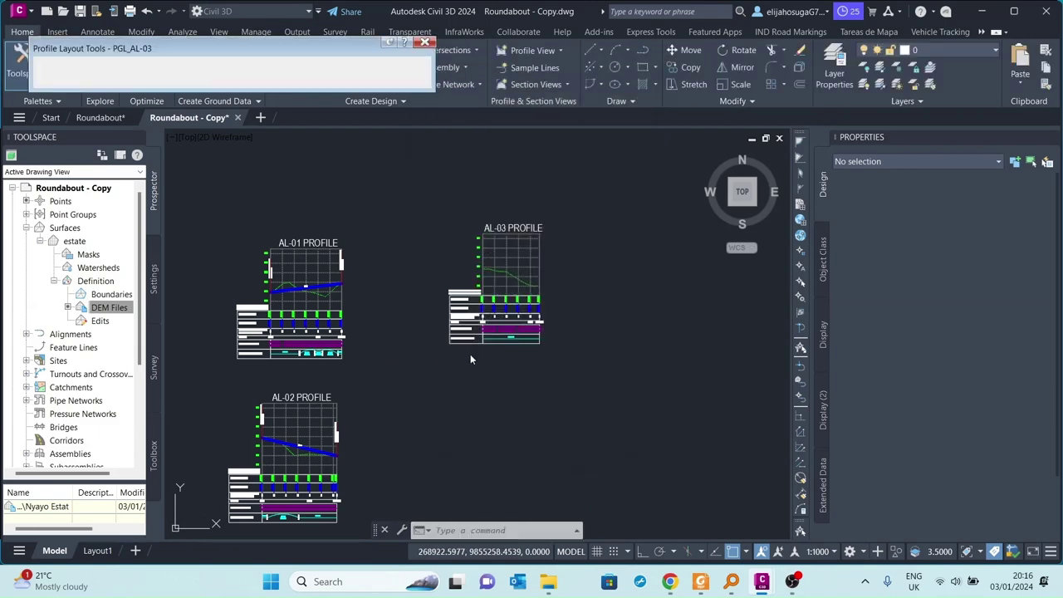
Draw the AL-03 design profile with Draw Tangents With Curves, from the start of the existing ground line to its end
scroll(506, 294, "up", 5)
left_click(54, 66)
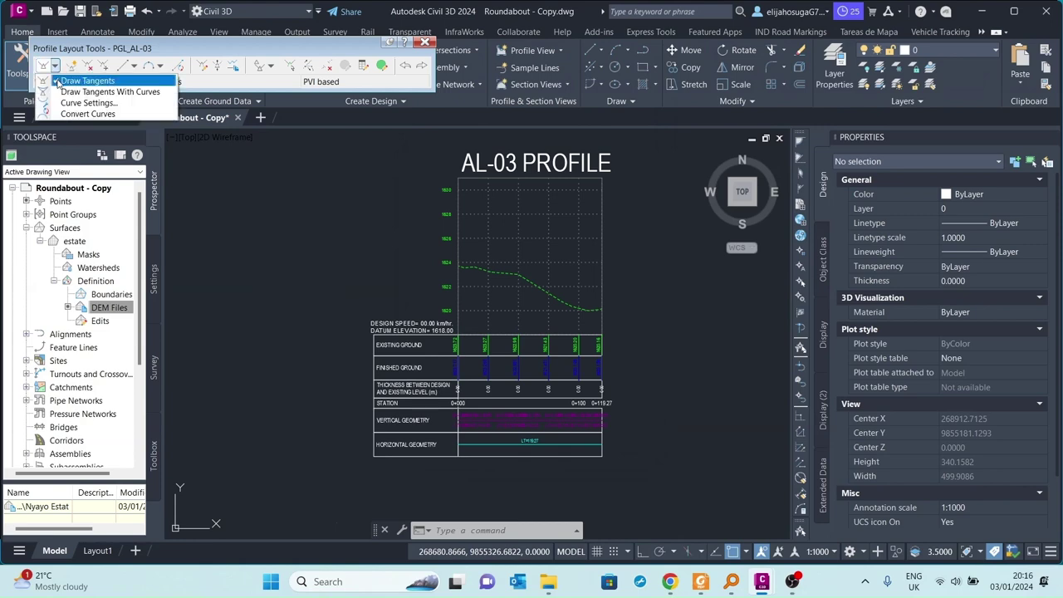
left_click(83, 87)
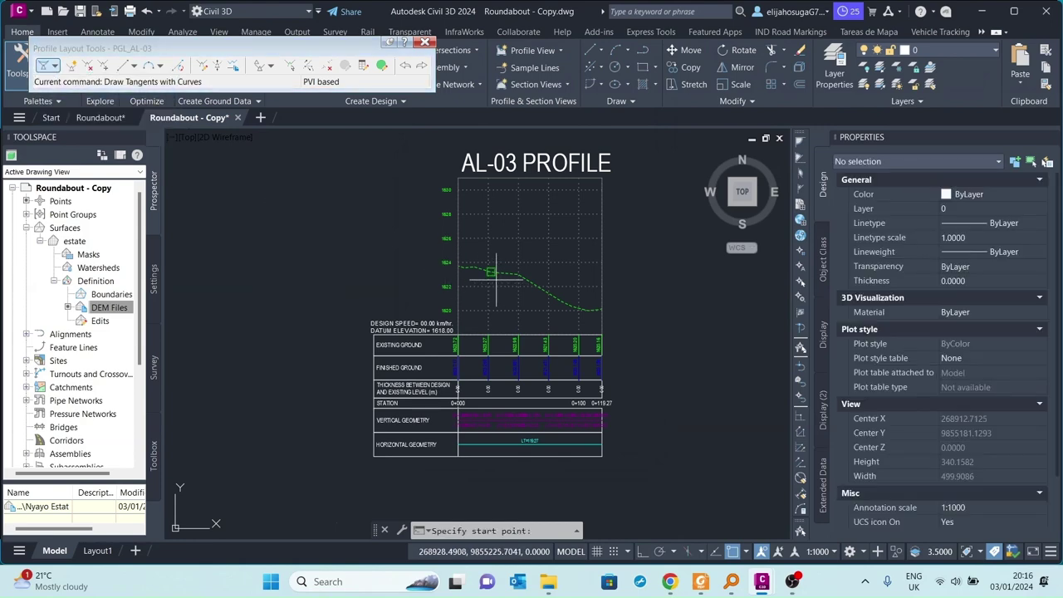
scroll(496, 275, "up", 5)
left_click(364, 231)
scroll(482, 298, "down", 4)
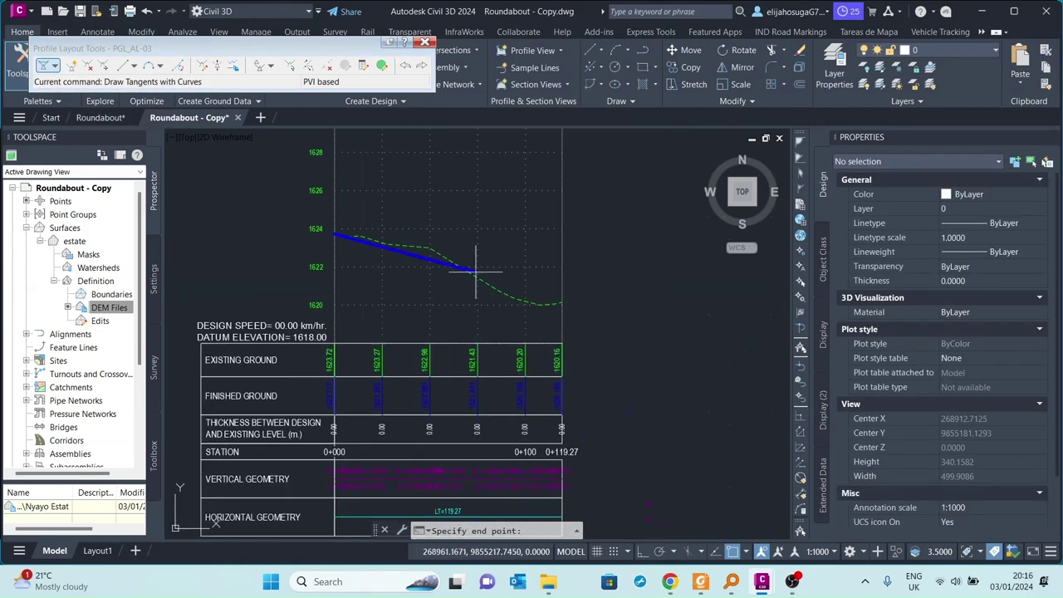
scroll(562, 296, "up", 4)
left_click(541, 294)
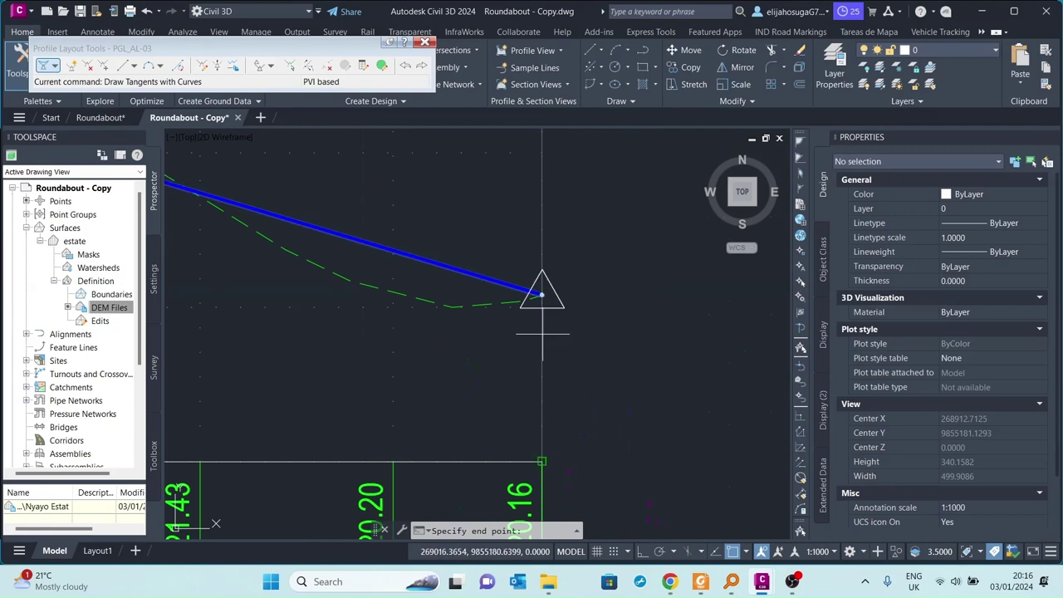
key("Return")
Examine the junction of AL-01, AL-02 and AL-03 on the aerial image, following each alignment between its start and end stations
scroll(536, 287, "down", 5)
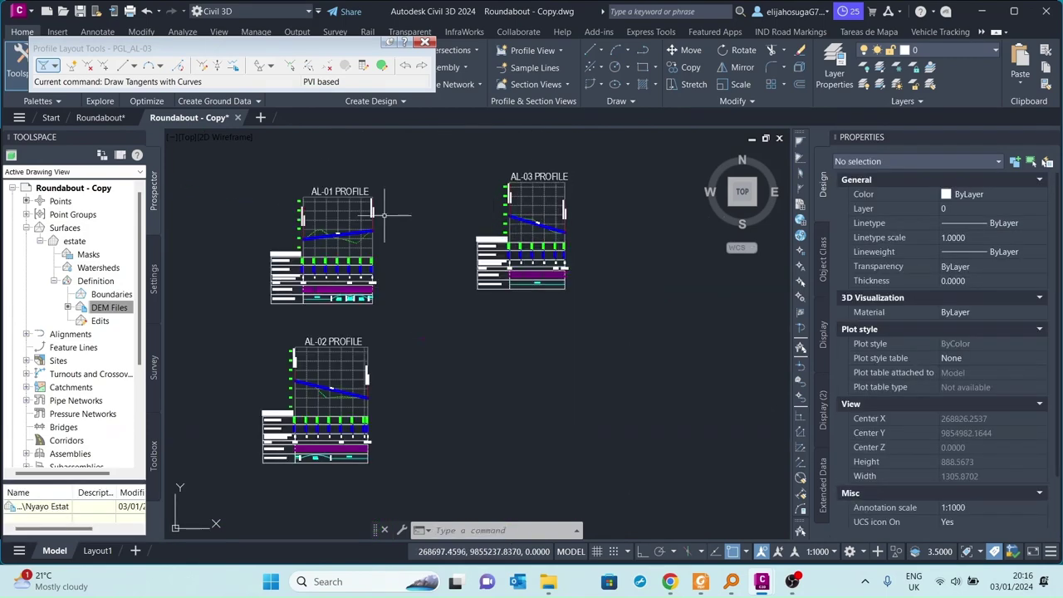
scroll(492, 244, "down", 3)
scroll(310, 300, "up", 6)
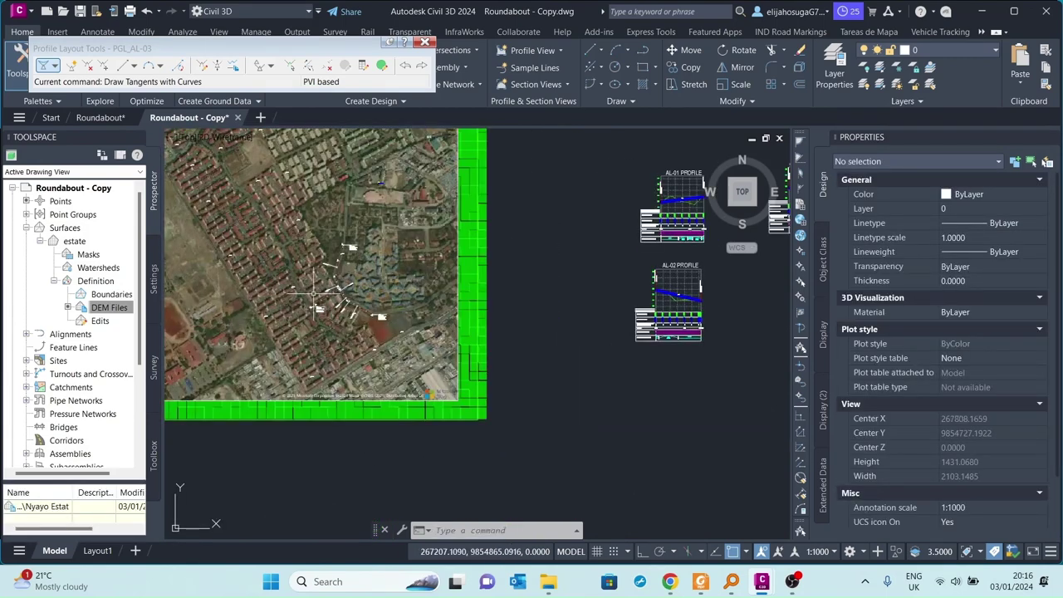
scroll(366, 284, "up", 8)
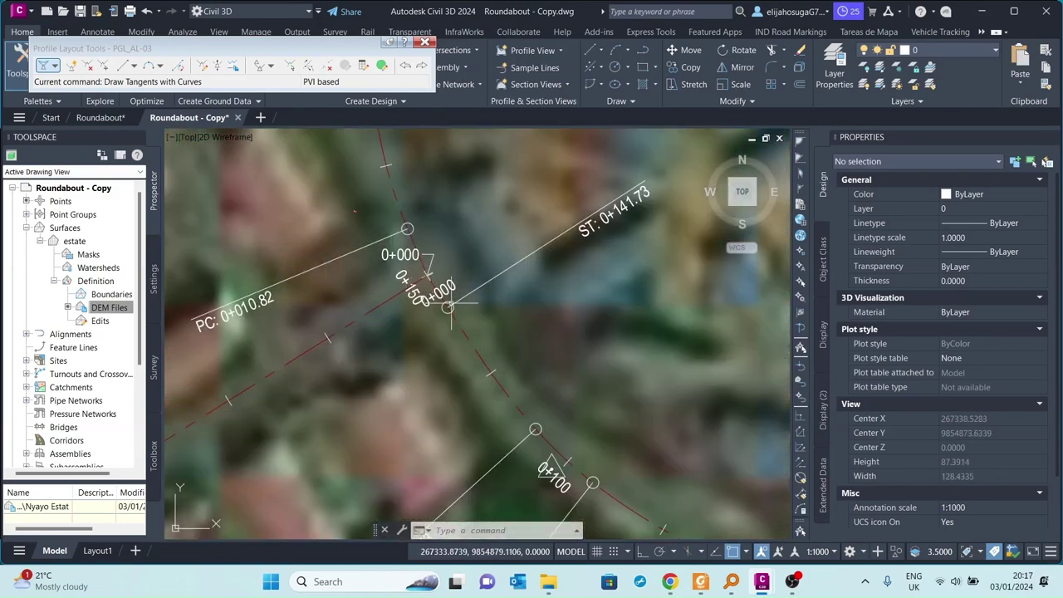
scroll(397, 281, "down", 5)
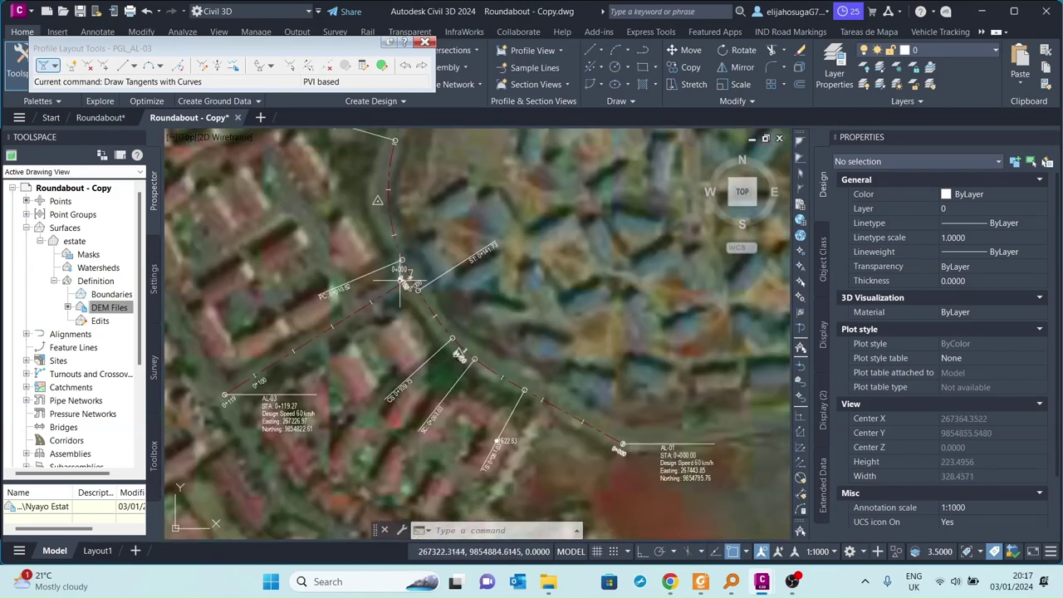
scroll(396, 284, "down", 5)
scroll(414, 340, "up", 10)
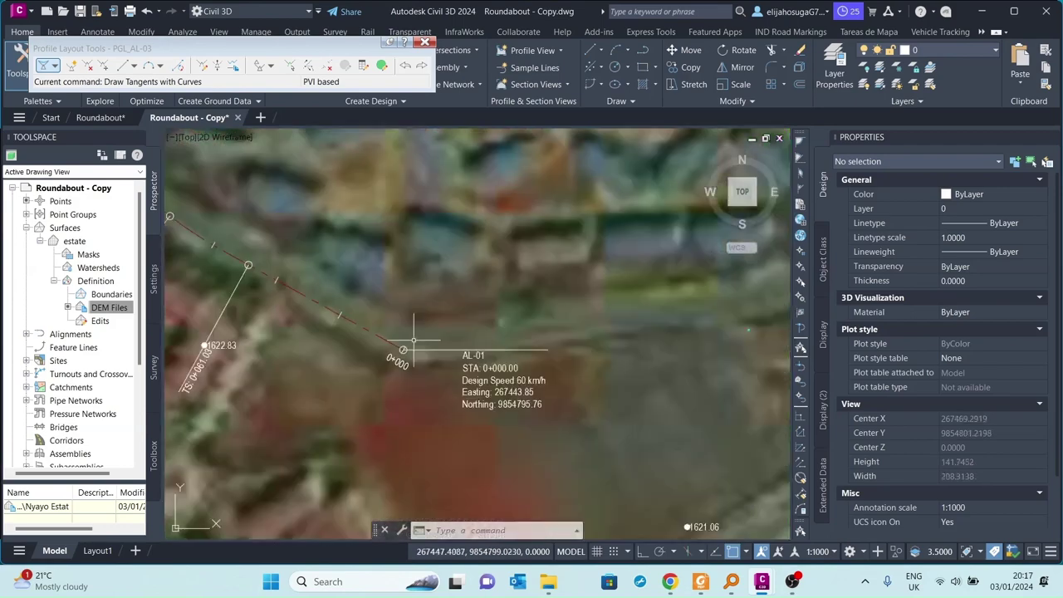
scroll(326, 282, "down", 4)
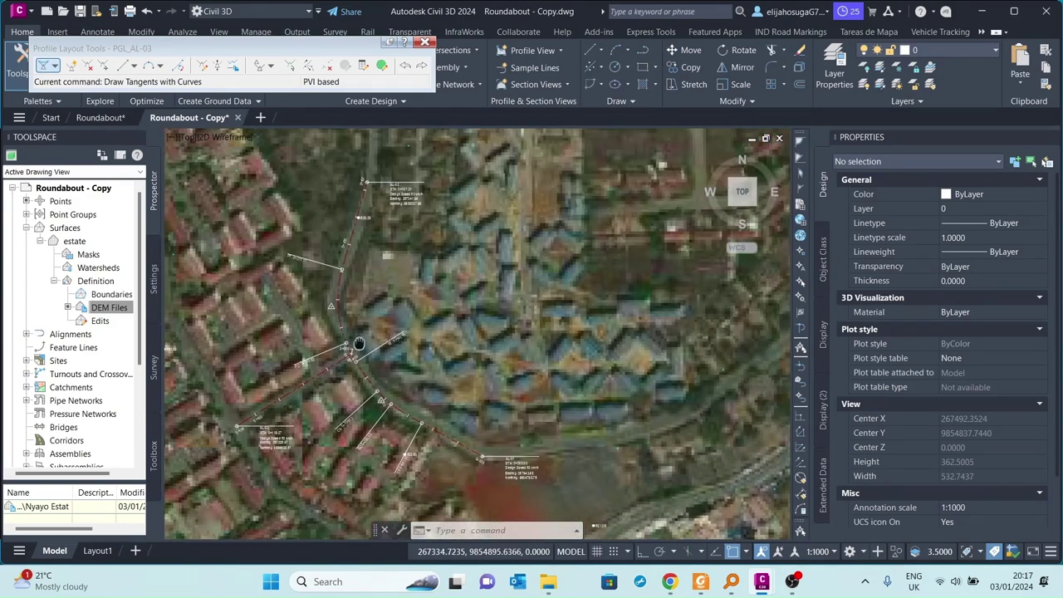
scroll(346, 352, "up", 2)
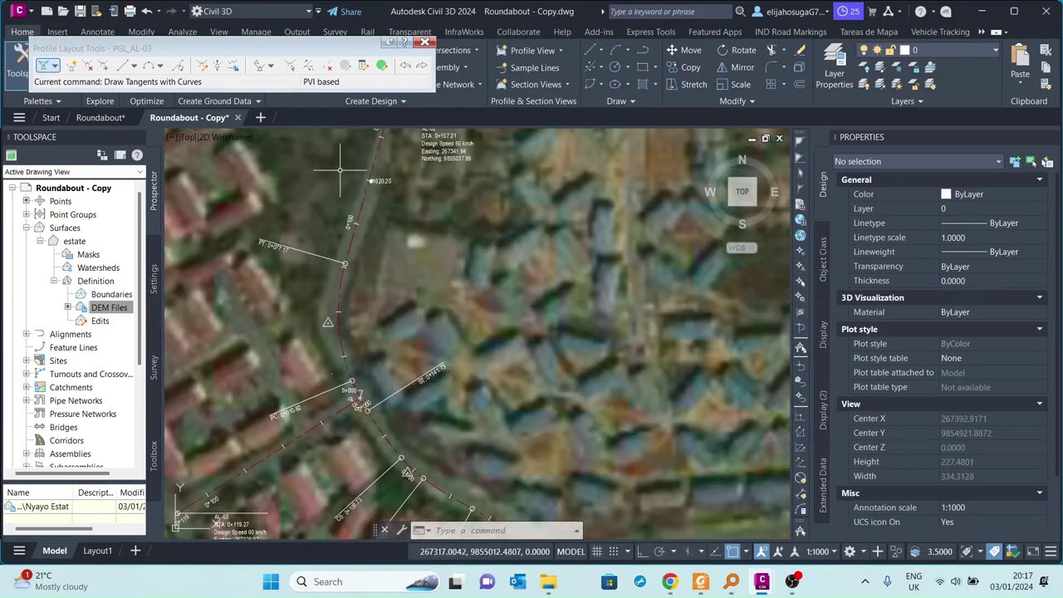
scroll(340, 170, "up", 2)
scroll(361, 247, "down", 2)
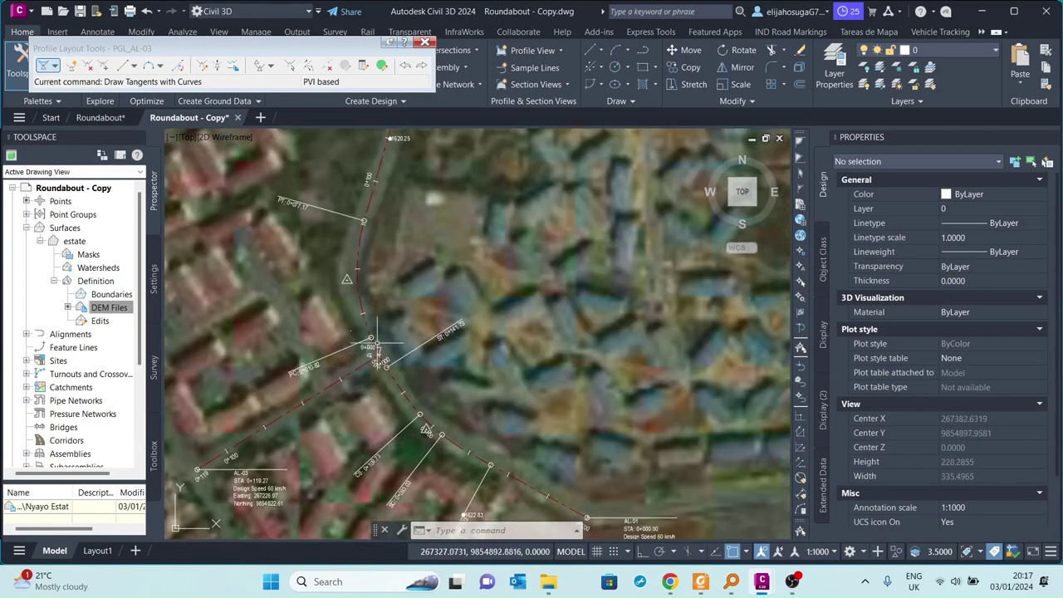
scroll(376, 341, "up", 4)
scroll(336, 208, "down", 5)
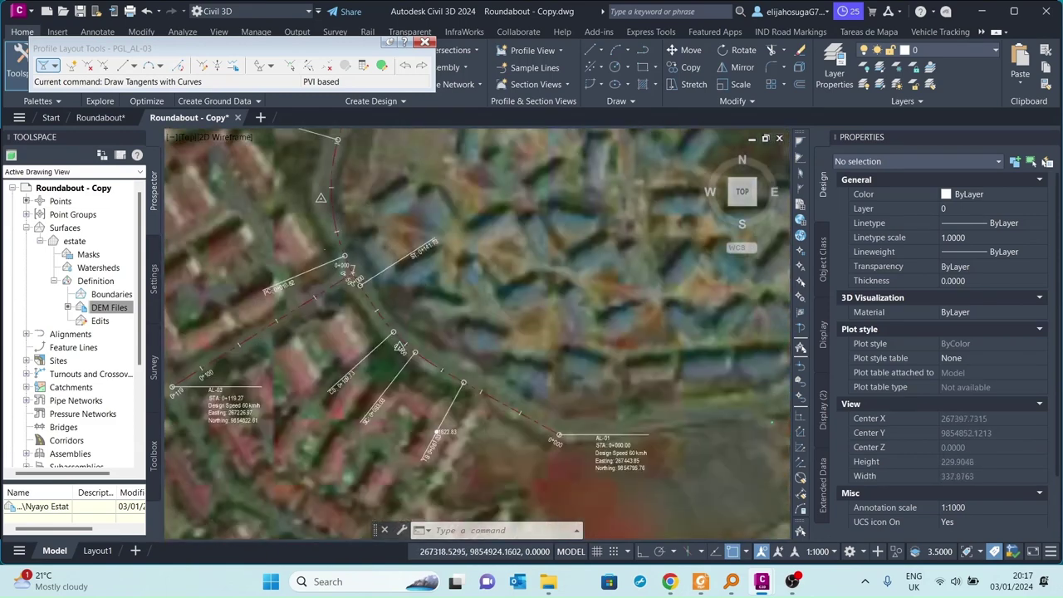
scroll(333, 241, "up", 3)
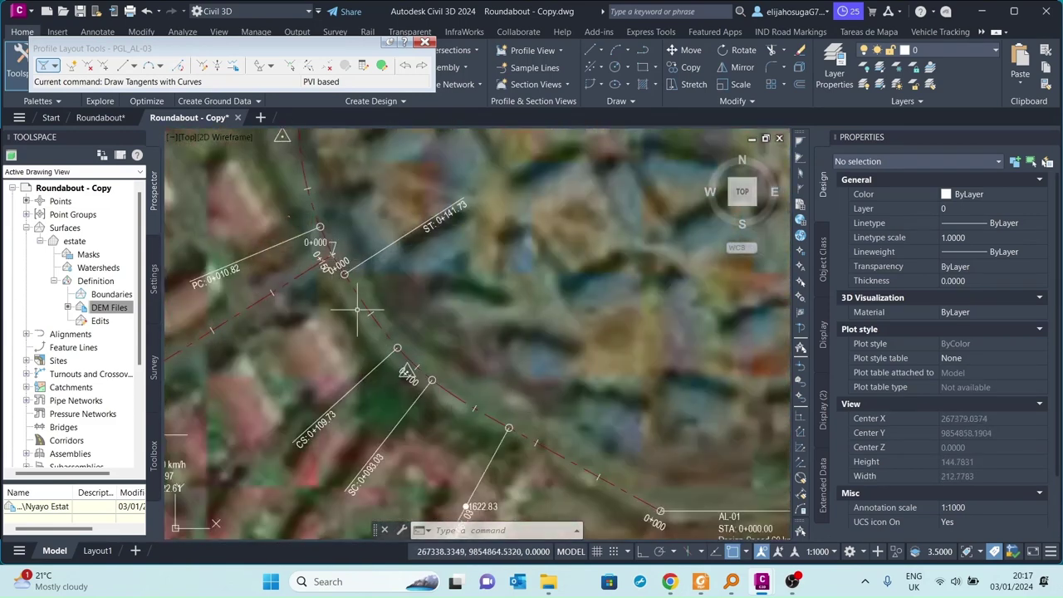
middle_click_drag(343, 299, 579, 268)
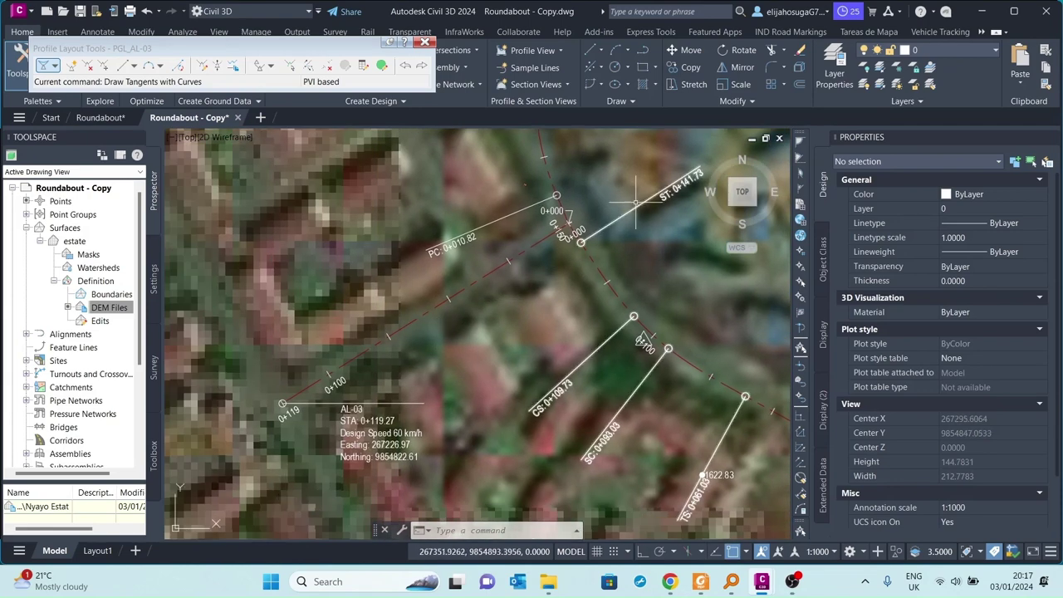
Compare the grade break elevation at the end of the AL-01 design profile with the one at the start of AL-02
scroll(397, 298, "down", 8)
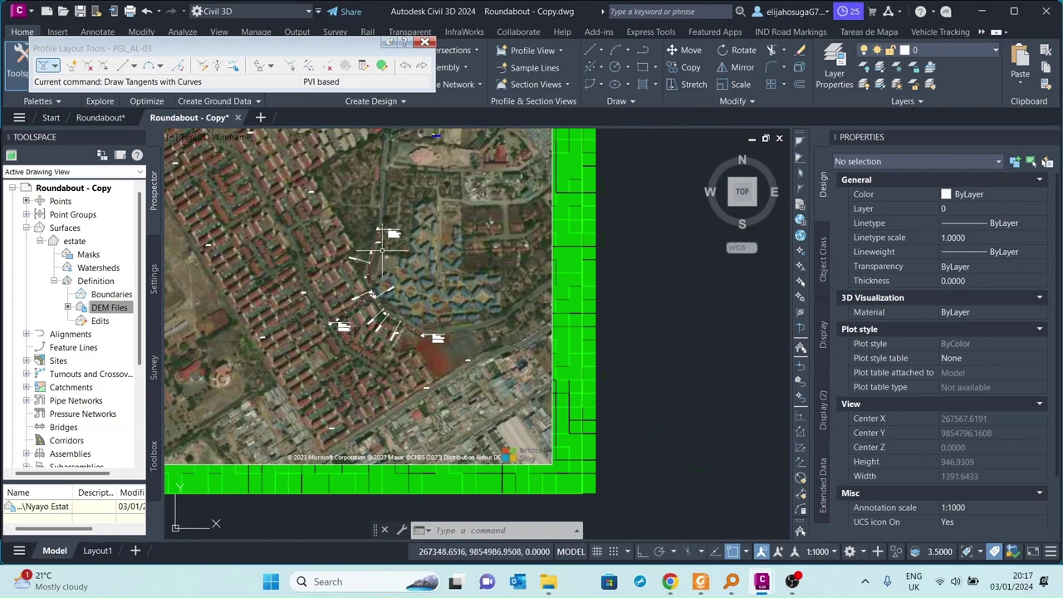
scroll(390, 249, "down", 5)
scroll(442, 243, "up", 2)
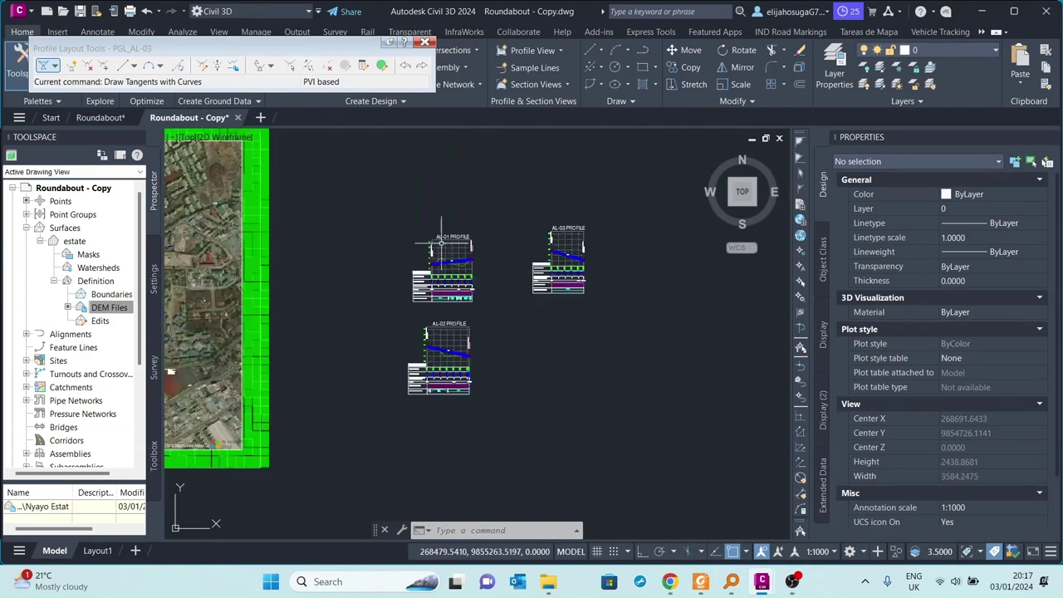
scroll(442, 243, "up", 5)
scroll(582, 370, "up", 3)
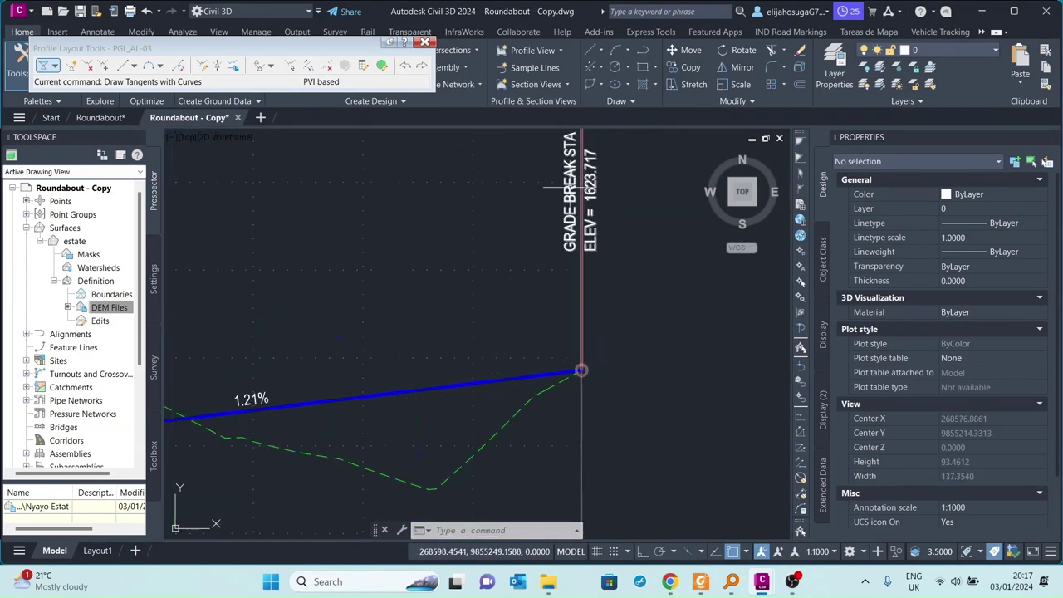
scroll(600, 178, "down", 8)
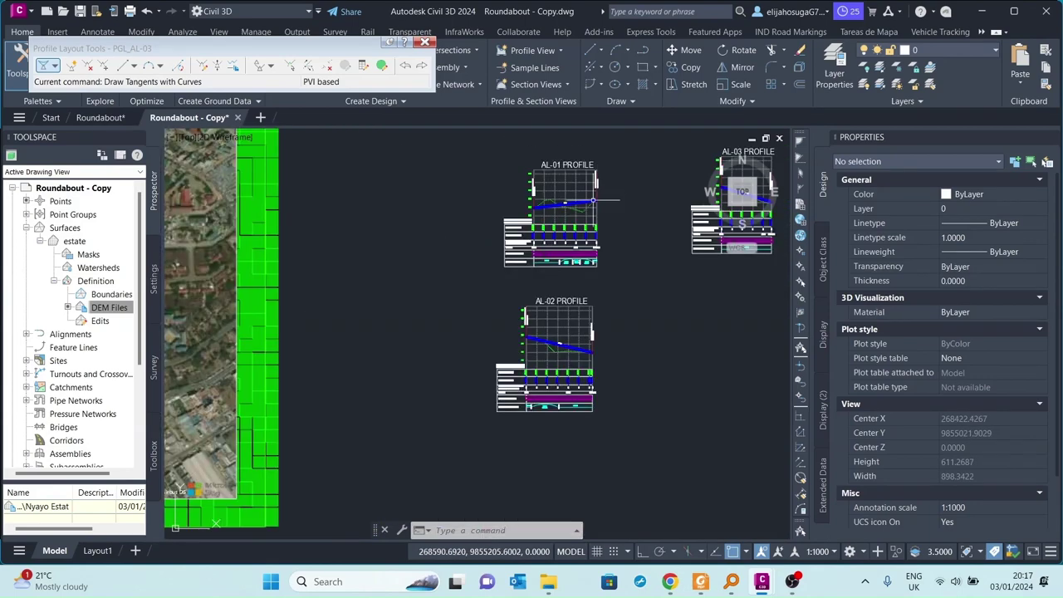
scroll(525, 333, "up", 10)
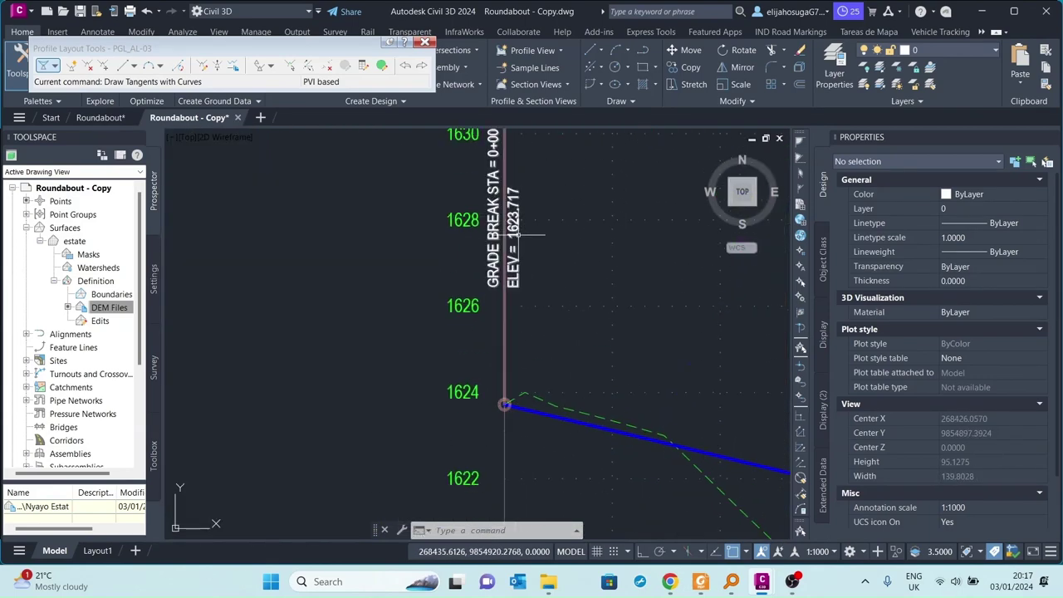
scroll(574, 167, "down", 8)
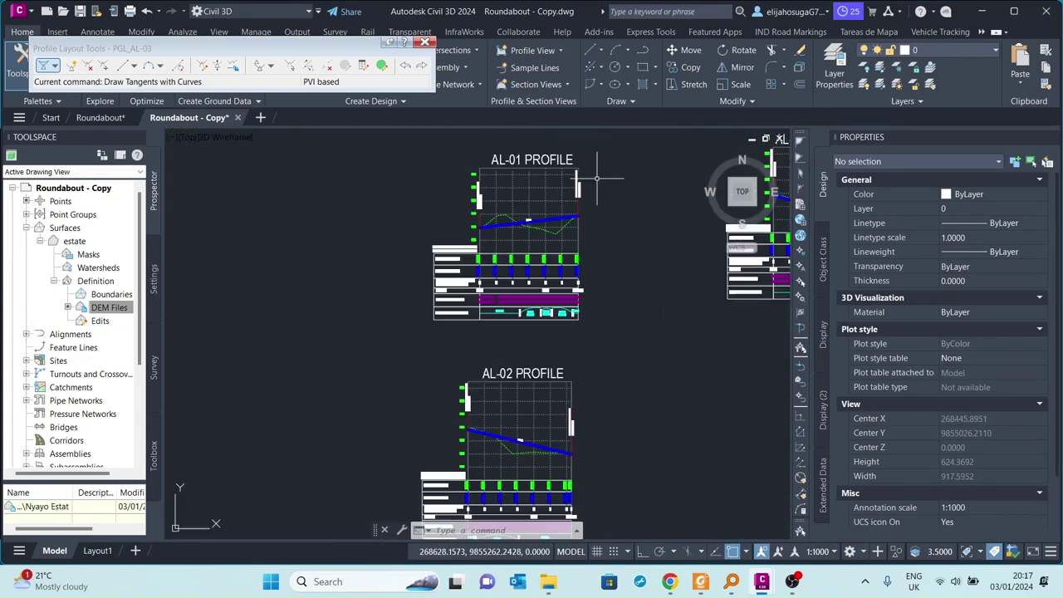
Compare the grade break elevation at the end of the AL-01 design profile with the one at the start of AL-03
scroll(596, 177, "up", 10)
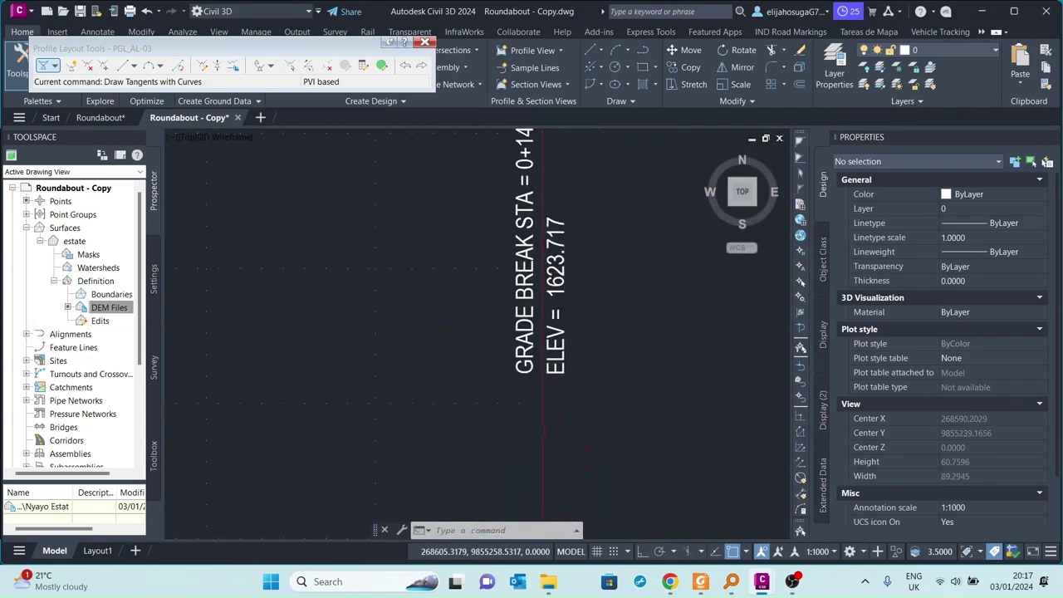
scroll(522, 249, "down", 8)
scroll(522, 296, "up", 5)
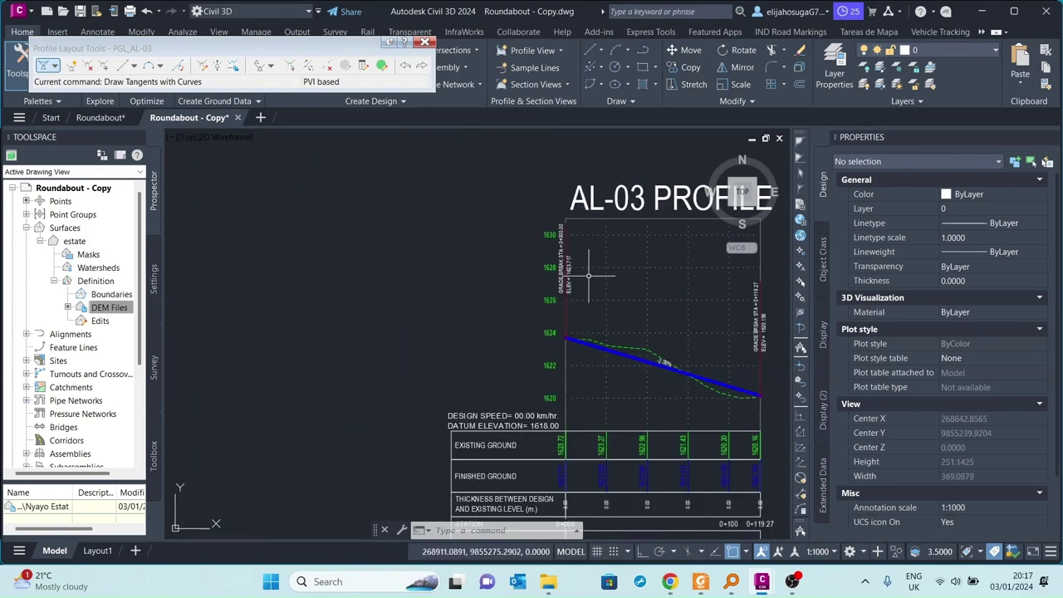
scroll(589, 276, "up", 5)
scroll(584, 276, "down", 6)
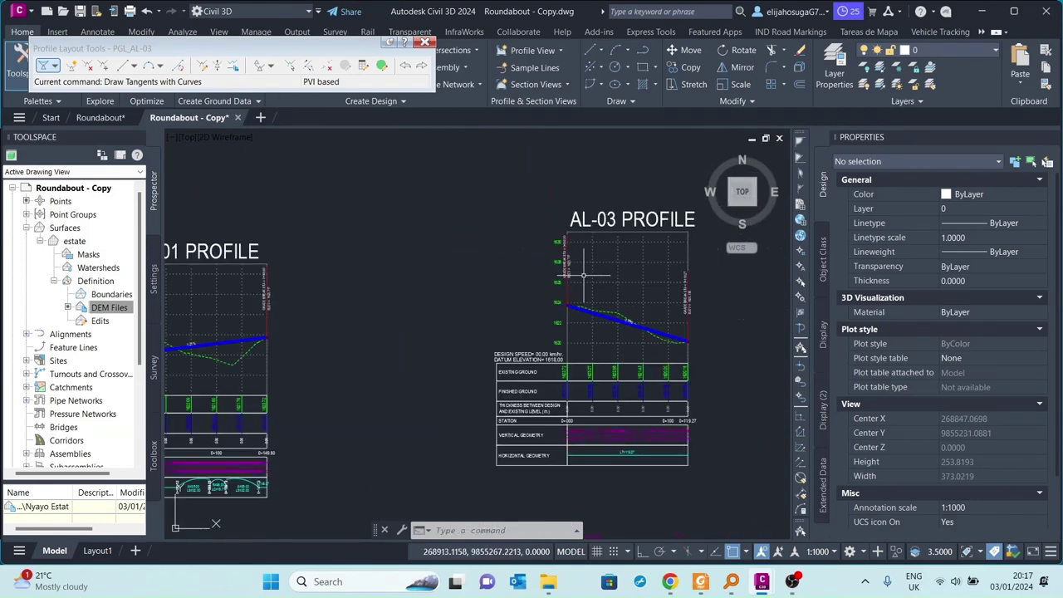
Look over the aerial image with the three alignments and the AL-01, AL-02 and AL-03 profile views beside it
scroll(573, 279, "down", 8)
scroll(615, 268, "up", 4)
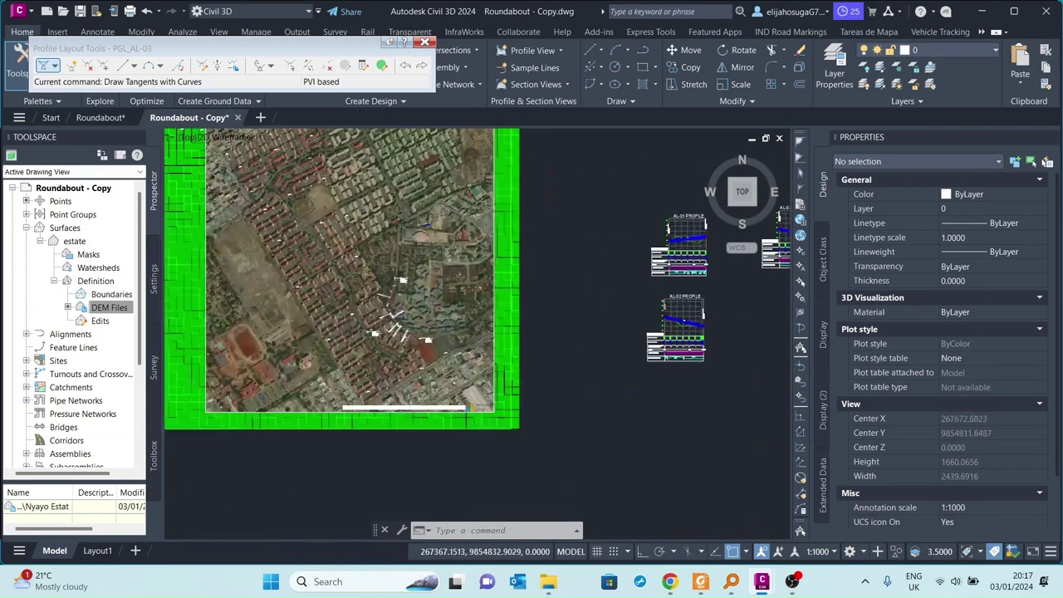
scroll(402, 279, "up", 5)
scroll(418, 271, "down", 5)
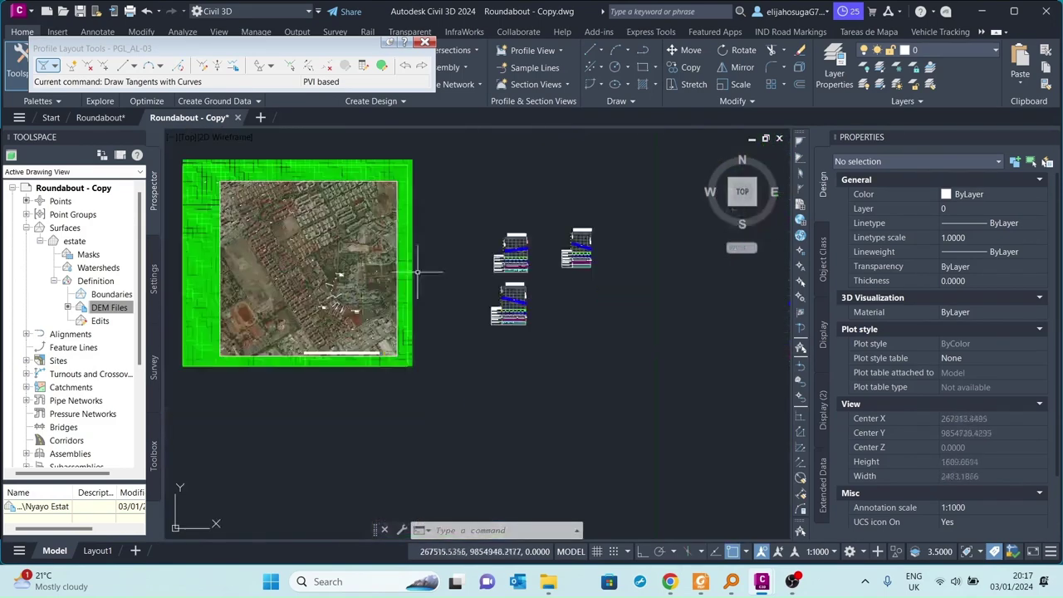
scroll(440, 287, "down", 2)
scroll(461, 299, "up", 3)
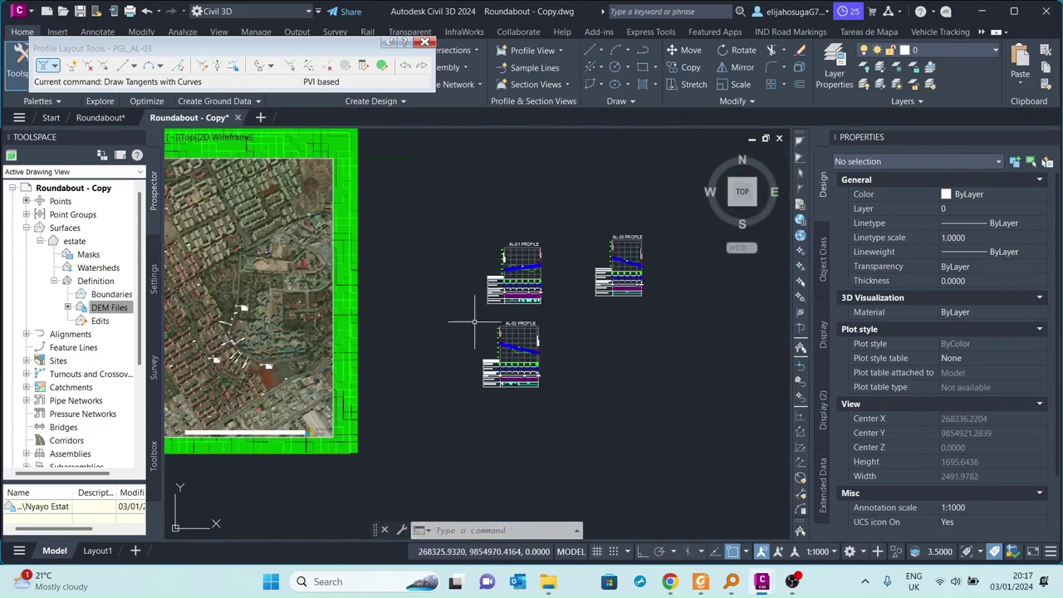
scroll(515, 274, "up", 2)
scroll(515, 274, "down", 2)
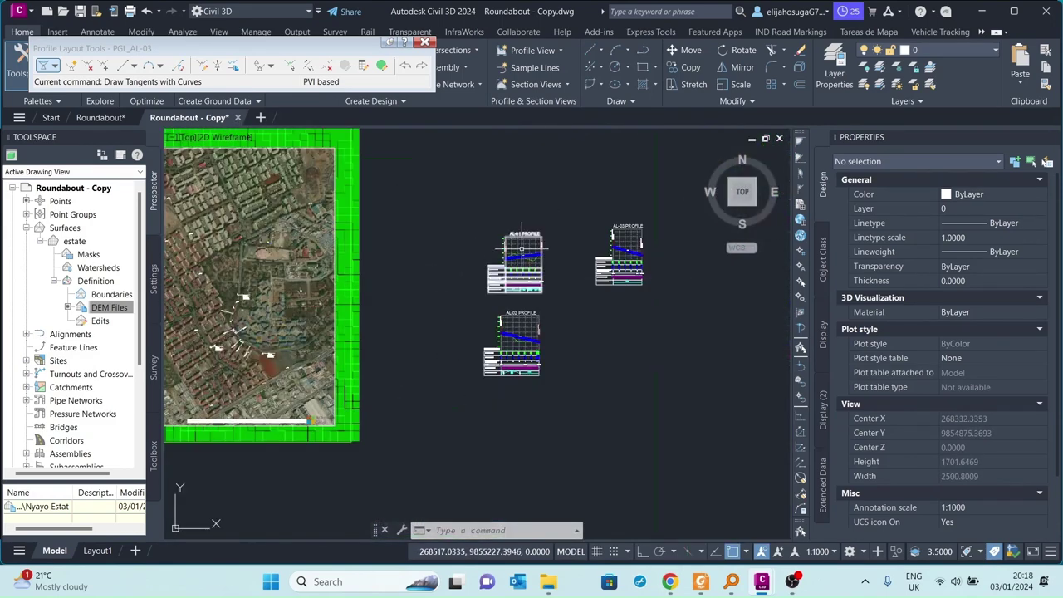
Collapse the estate surface in the drawing's object tree and close the profile layout tools for PGL_AL-03
middle_click_drag(251, 341, 355, 375)
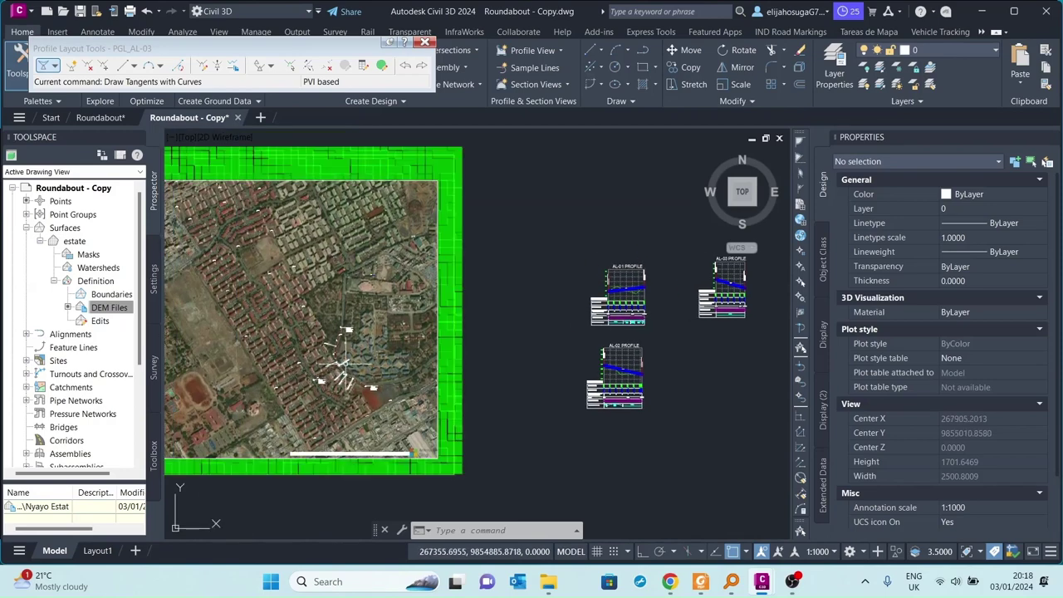
scroll(367, 358, "up", 4)
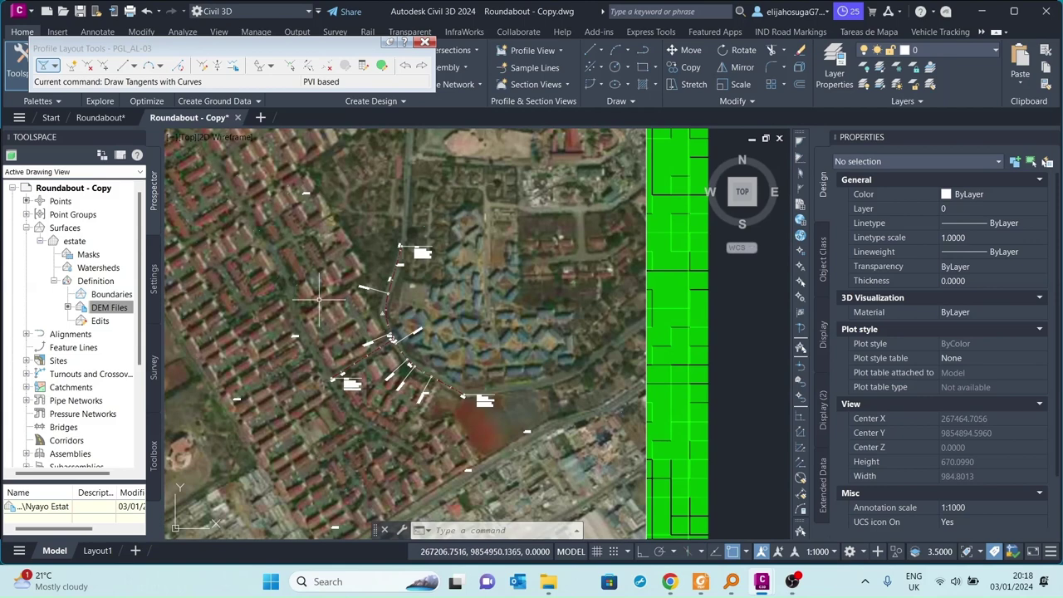
left_click(40, 241)
left_click(424, 41)
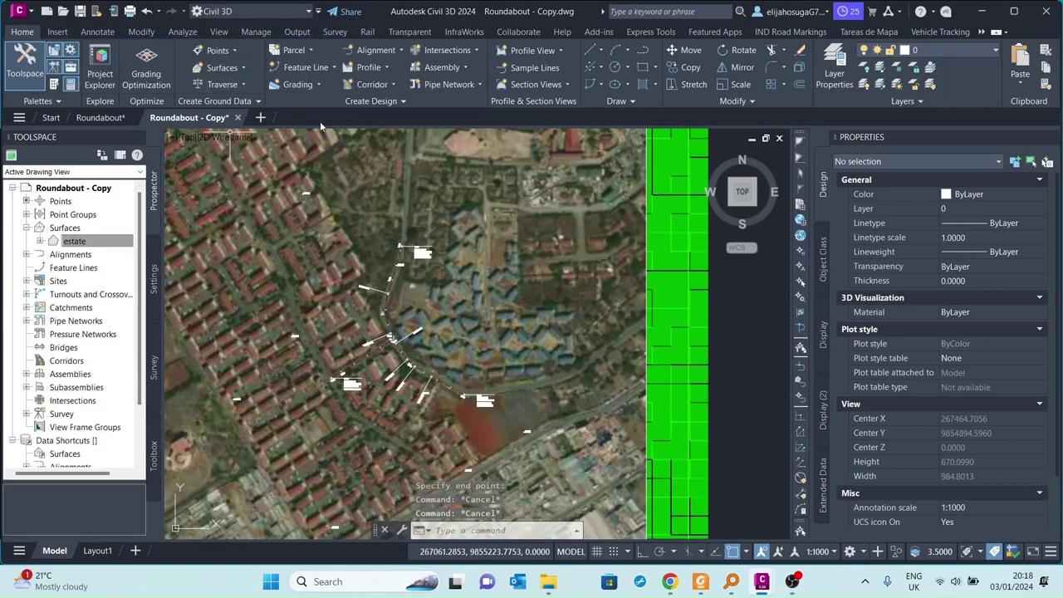
left_click(371, 87)
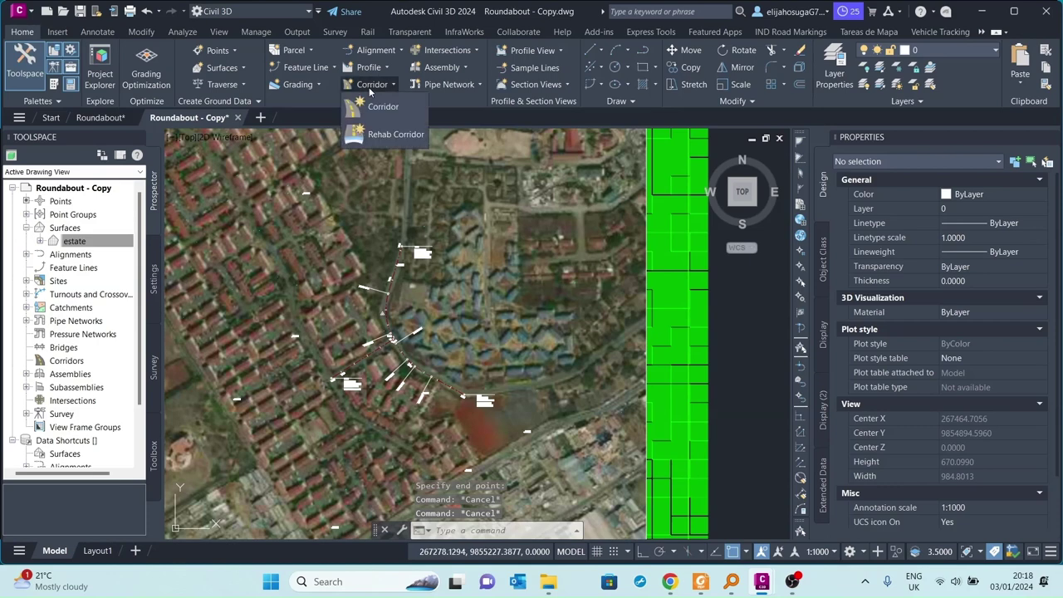
left_click(372, 108)
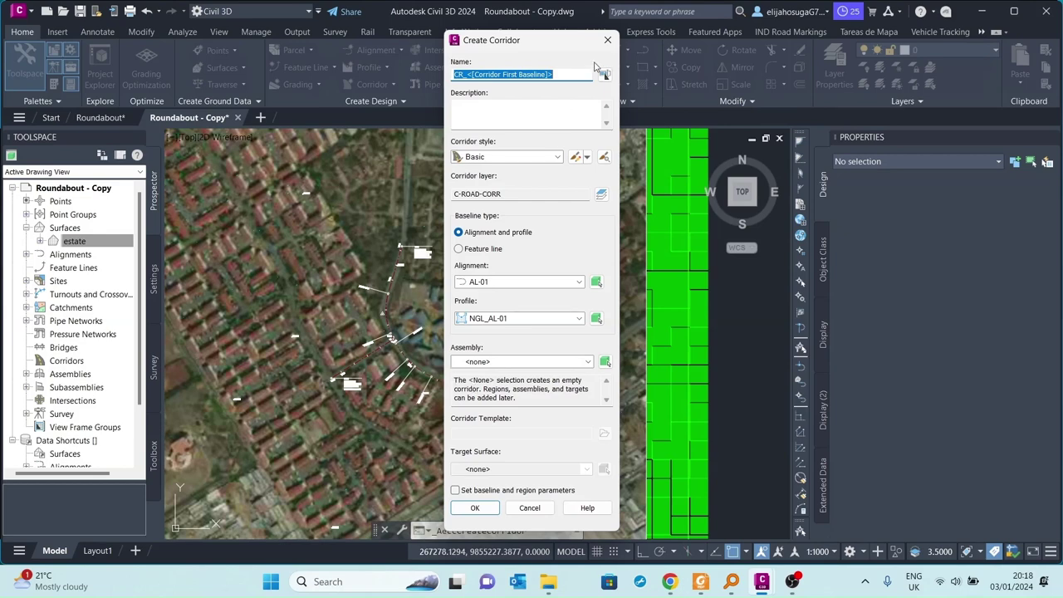
left_click(609, 39)
Insert the ROAD 2 assembly from the tool palettes into the empty area above the profile views
scroll(551, 257, "down", 6)
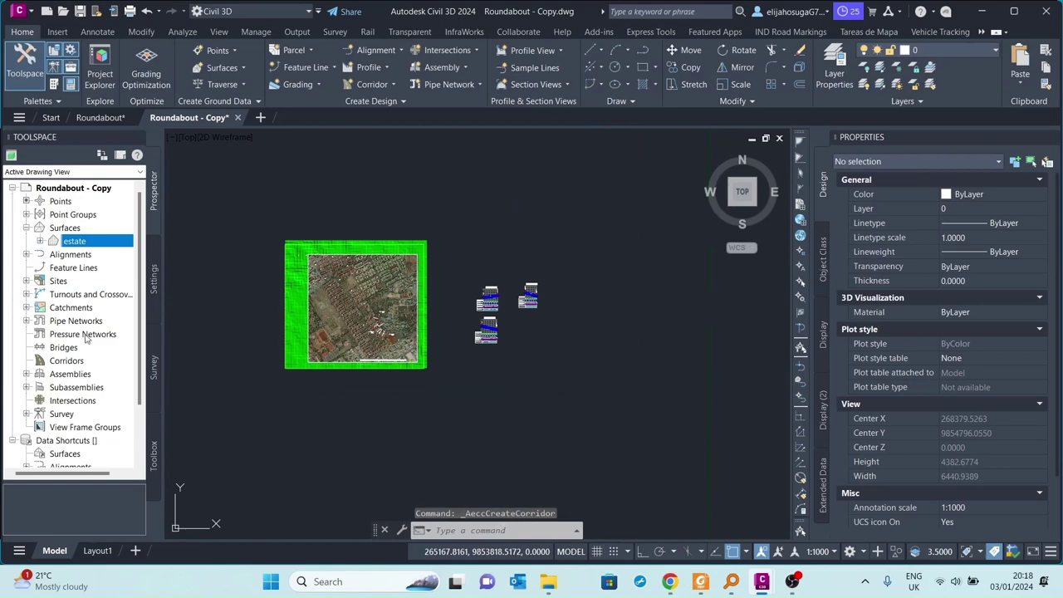
left_click(25, 58)
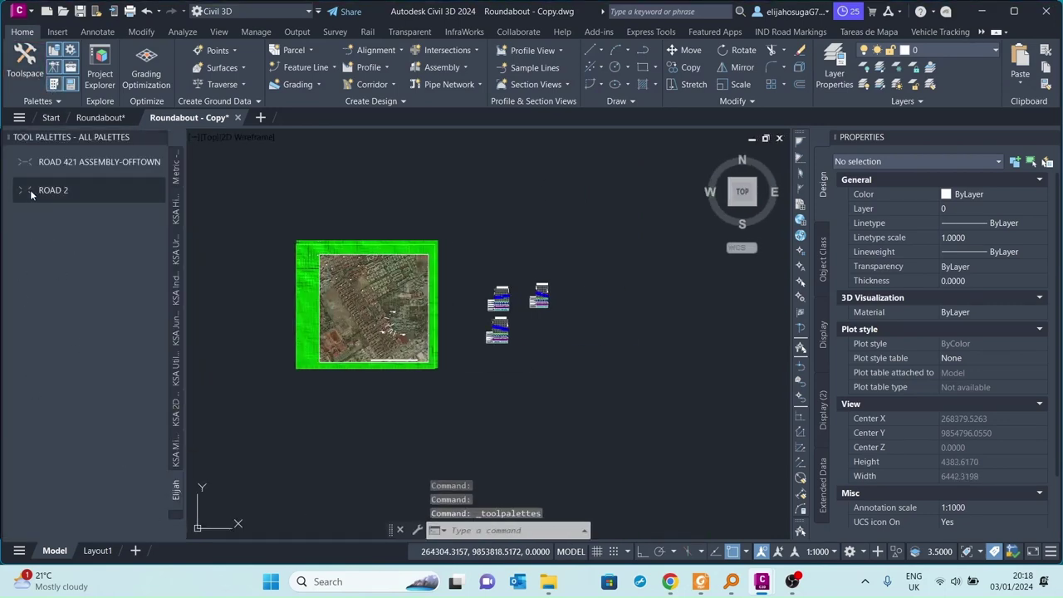
left_click(31, 192)
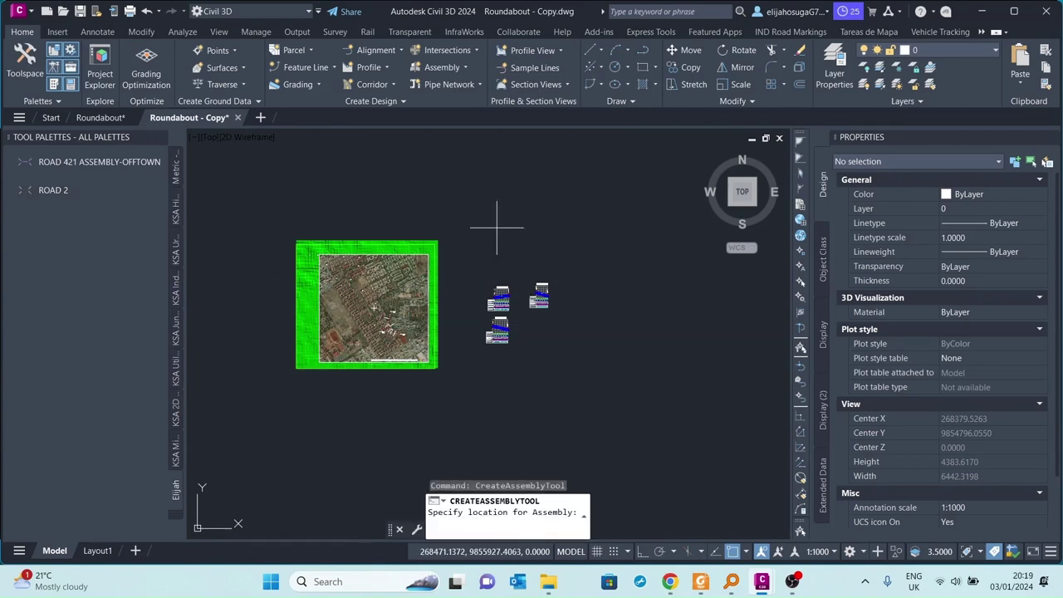
scroll(490, 249, "up", 6)
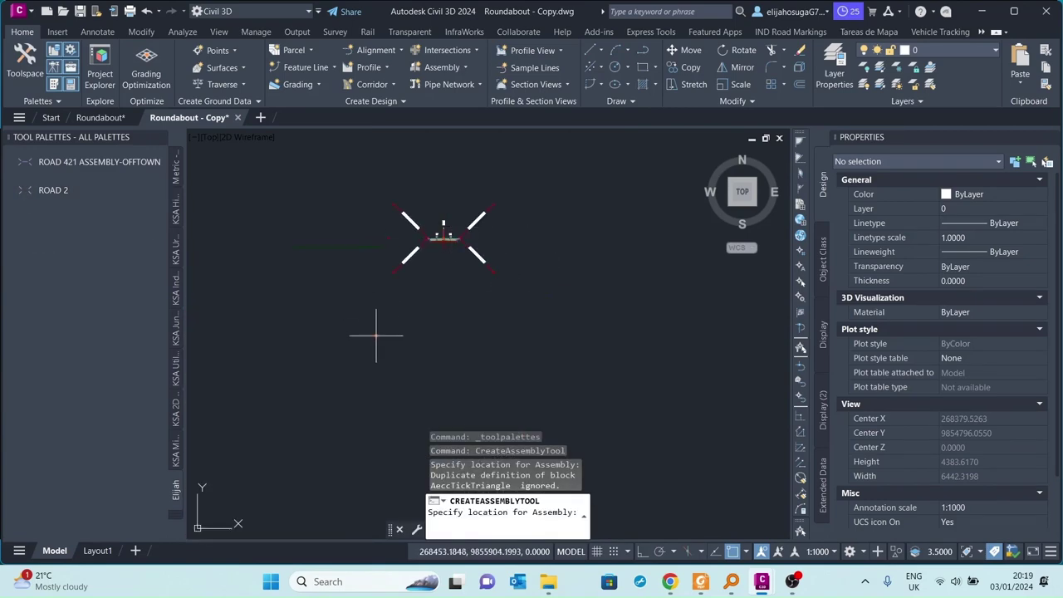
key("Escape")
scroll(432, 266, "up", 4)
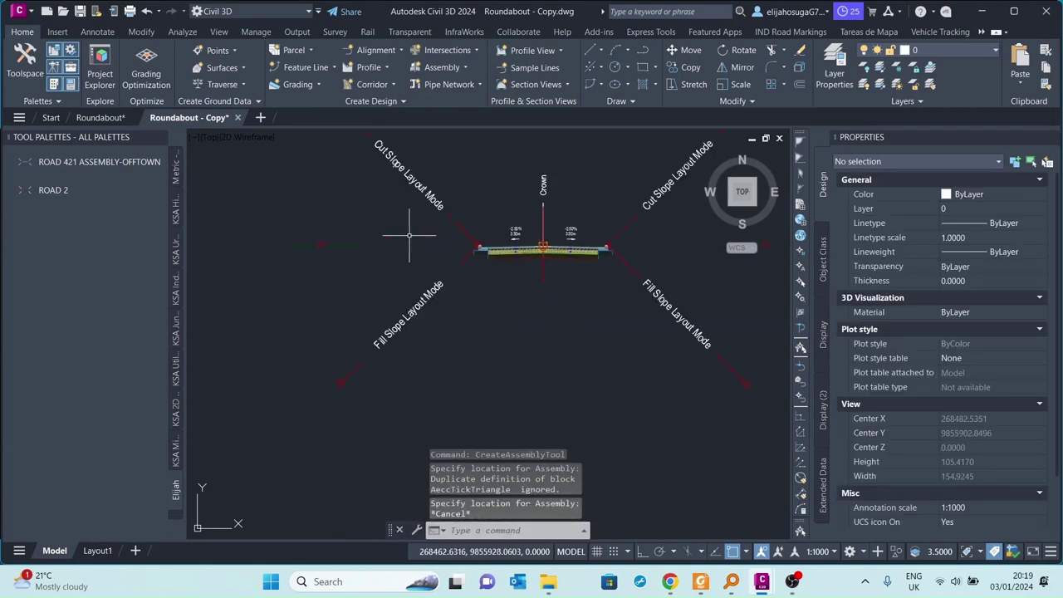
scroll(416, 237, "down", 2)
scroll(416, 238, "down", 3)
Create a corridor on alignment AL-01 and profile NGL_AL-01 with the ROAD 2 assembly, targeting the estate surface
left_click(369, 84)
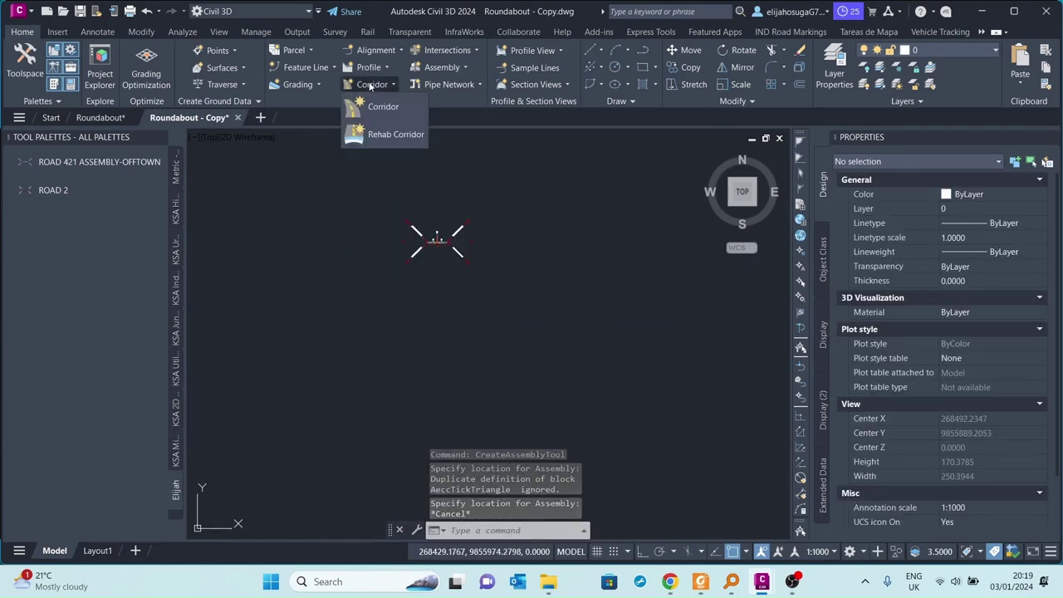
left_click(384, 107)
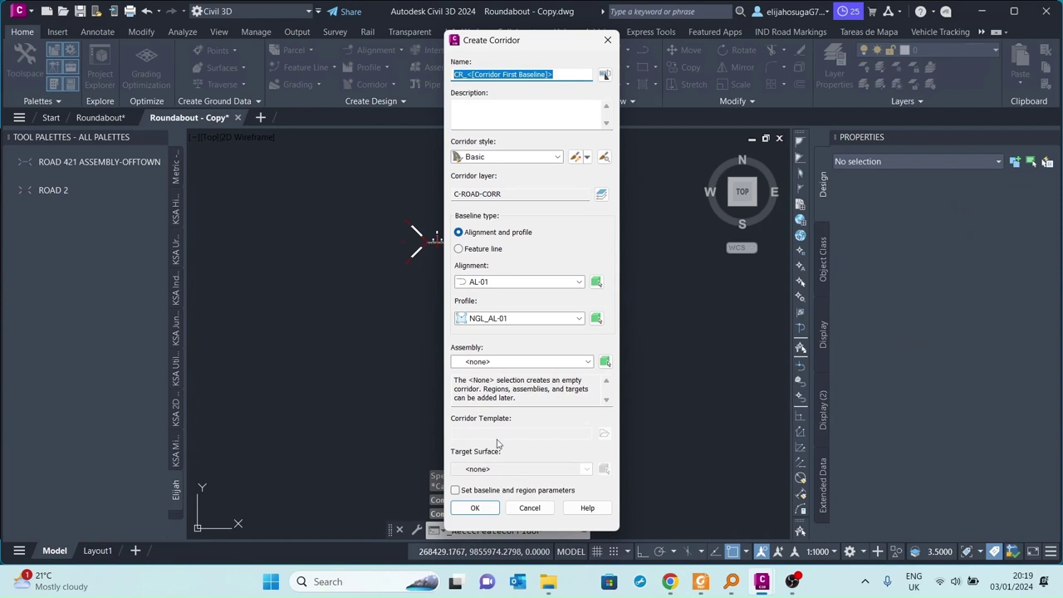
left_click(490, 361)
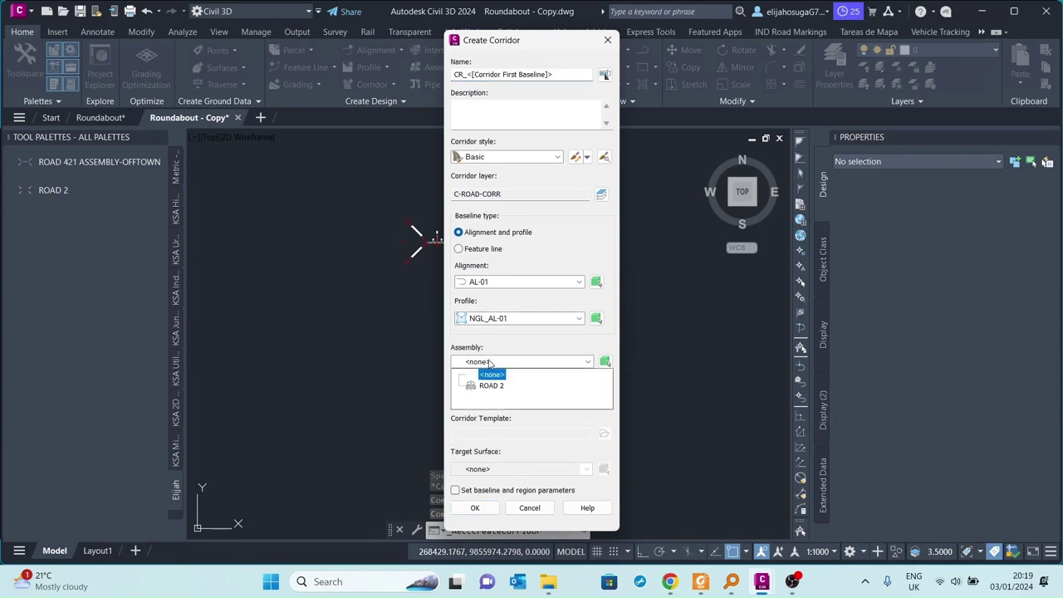
left_click(490, 386)
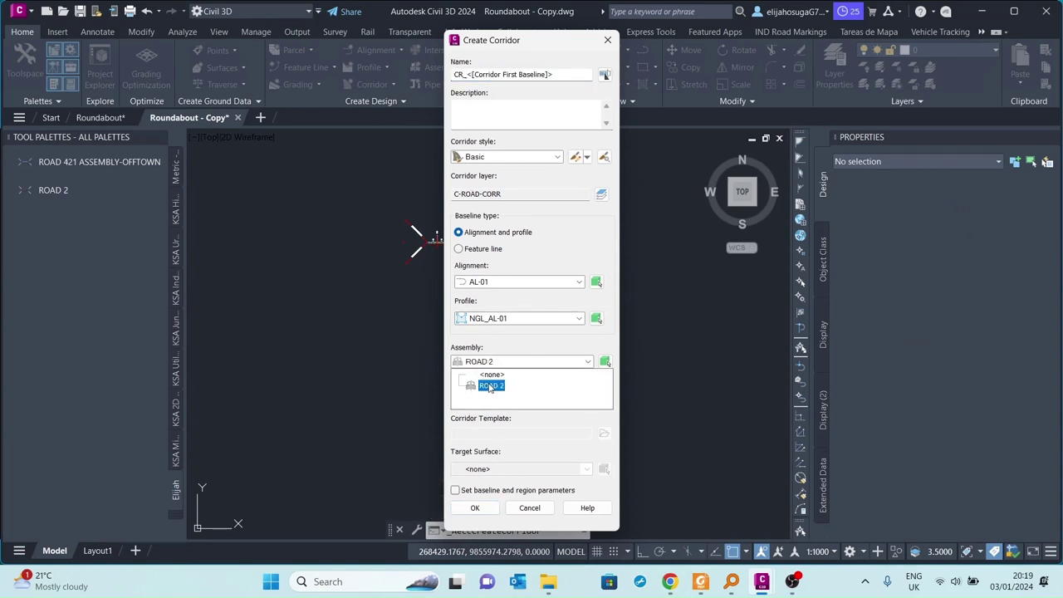
left_click(491, 386)
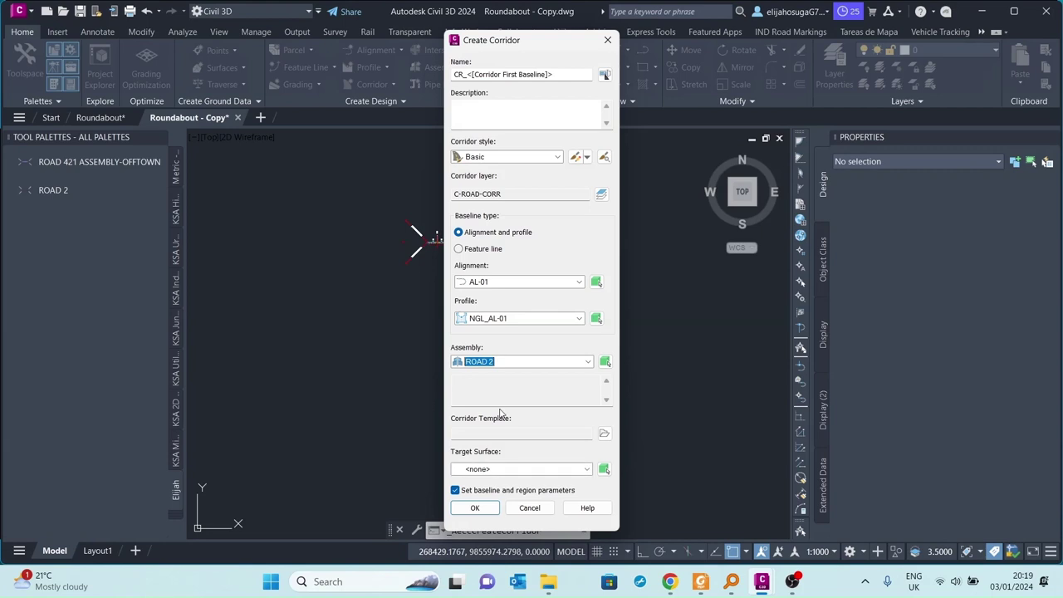
left_click(490, 470)
left_click(488, 489)
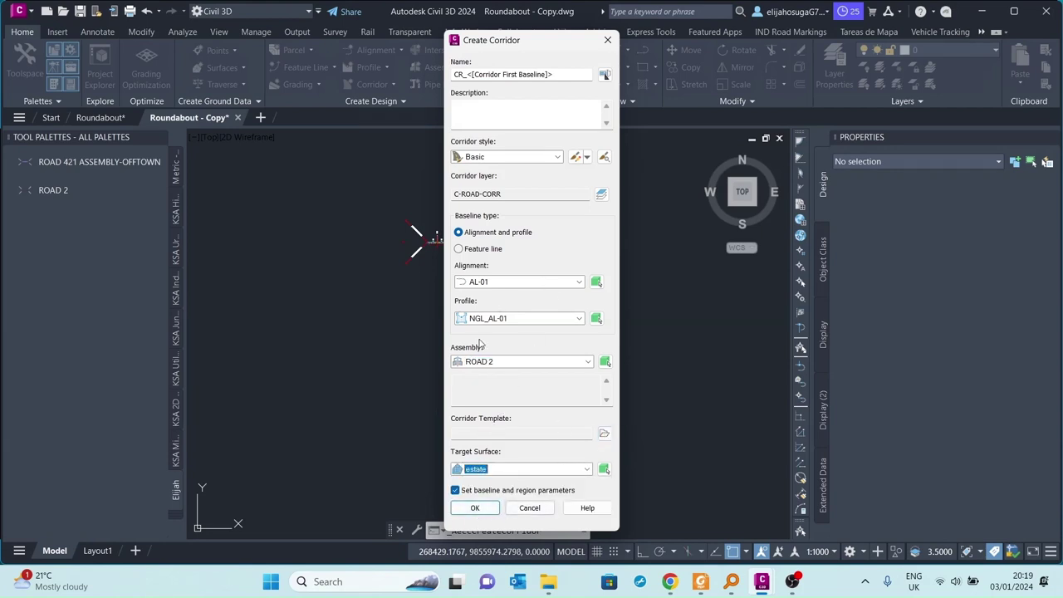
left_click(485, 508)
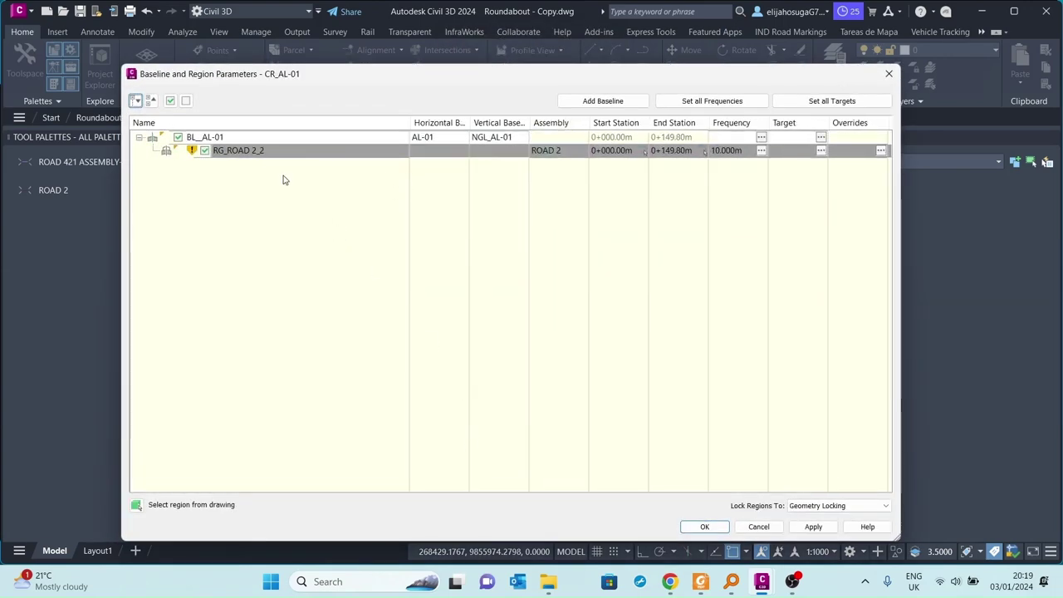
Accept the corridor's baseline and region parameters and rebuild the corridor
left_click_drag(348, 79, 344, 103)
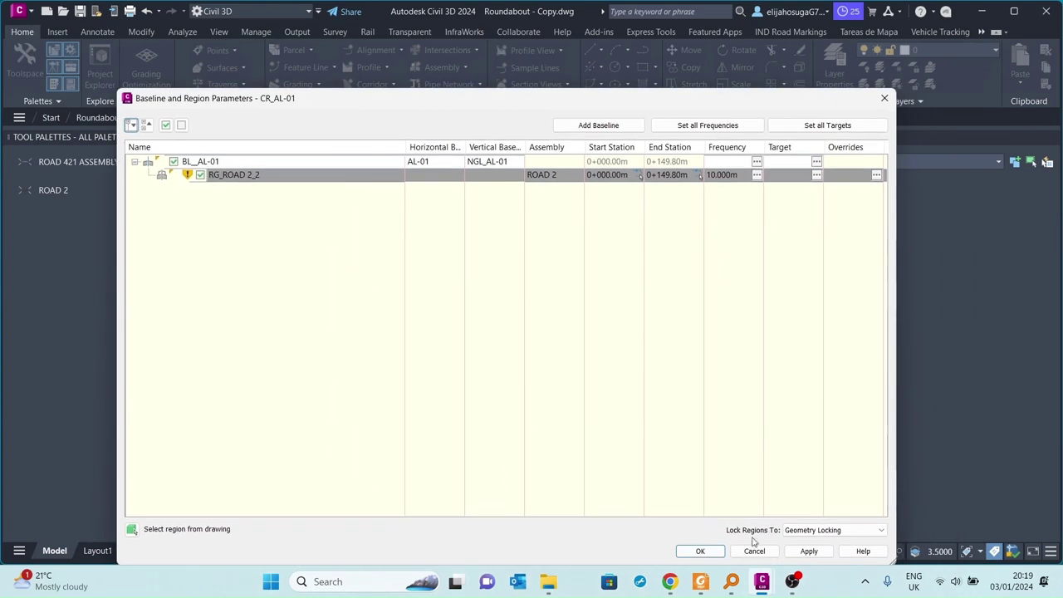
left_click(700, 552)
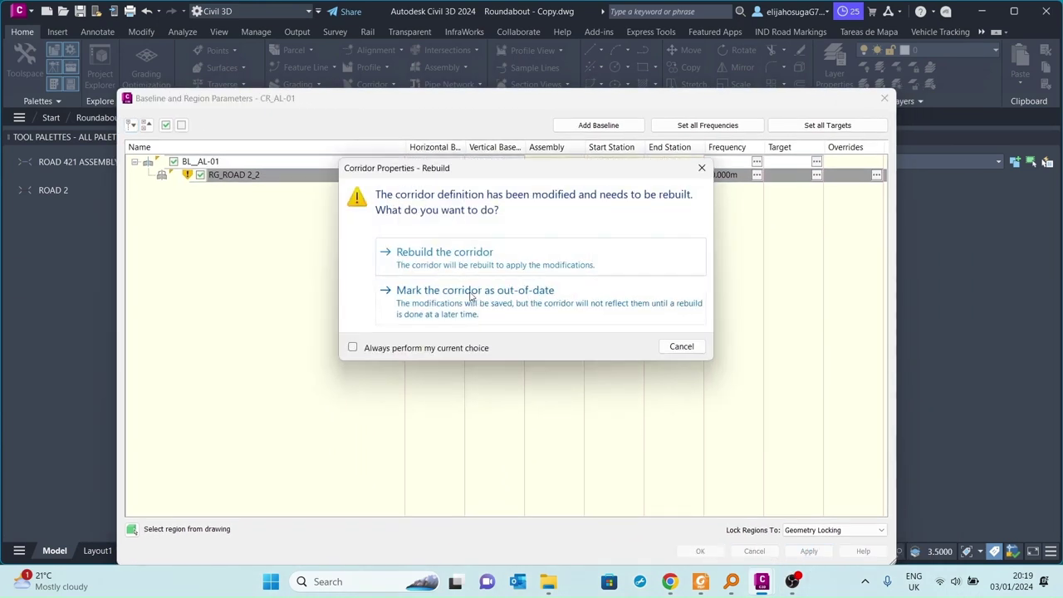
left_click(466, 260)
left_click(701, 552)
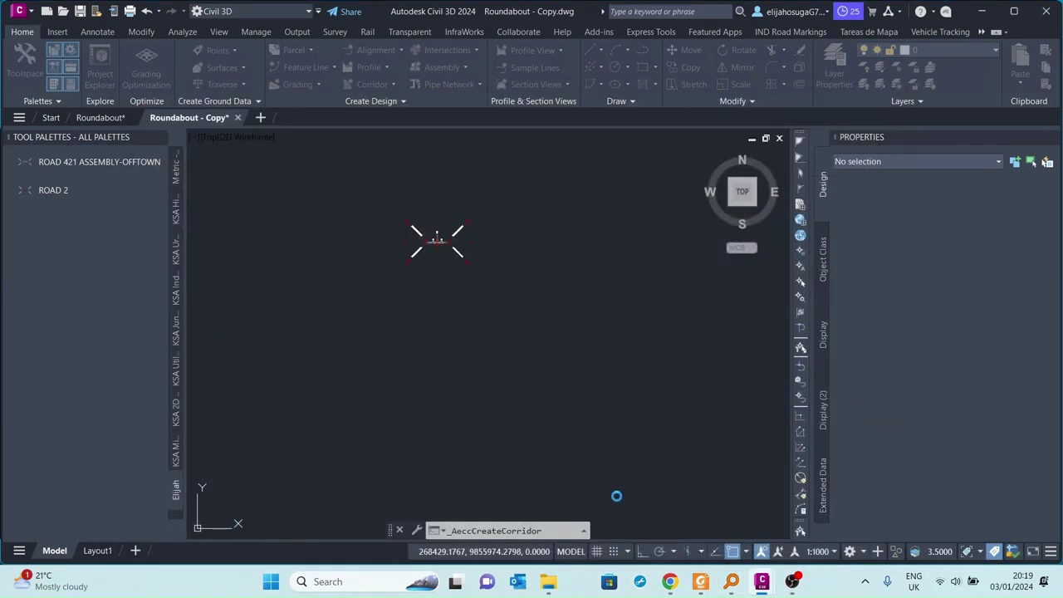
Examine the AL-01 corridor on the aerial image, from the junction with AL-02 and AL-03 along its length
scroll(528, 470, "down", 5)
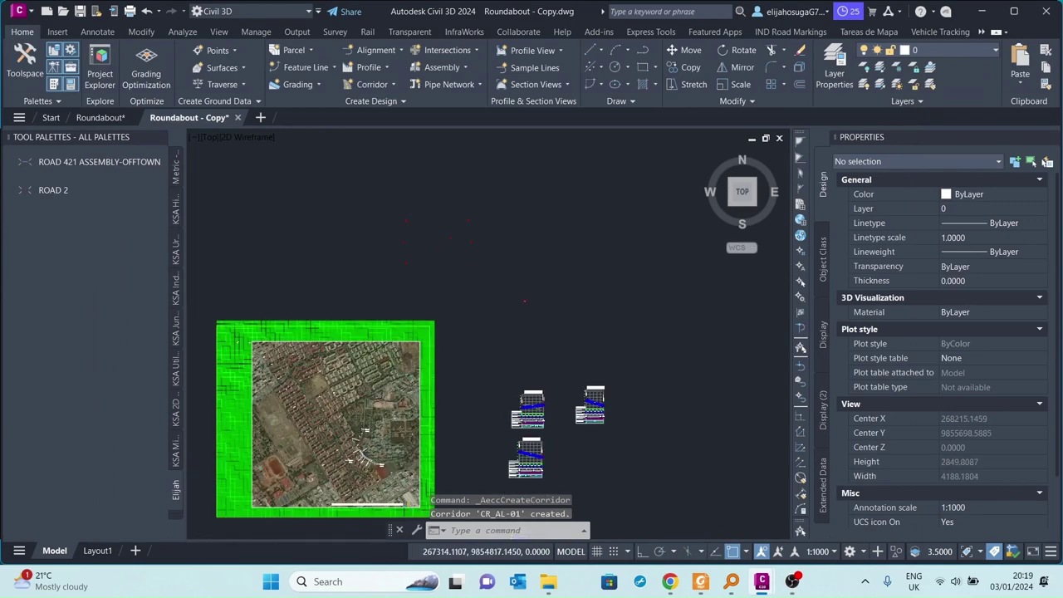
scroll(357, 465, "up", 3)
scroll(358, 465, "up", 2)
scroll(388, 453, "up", 3)
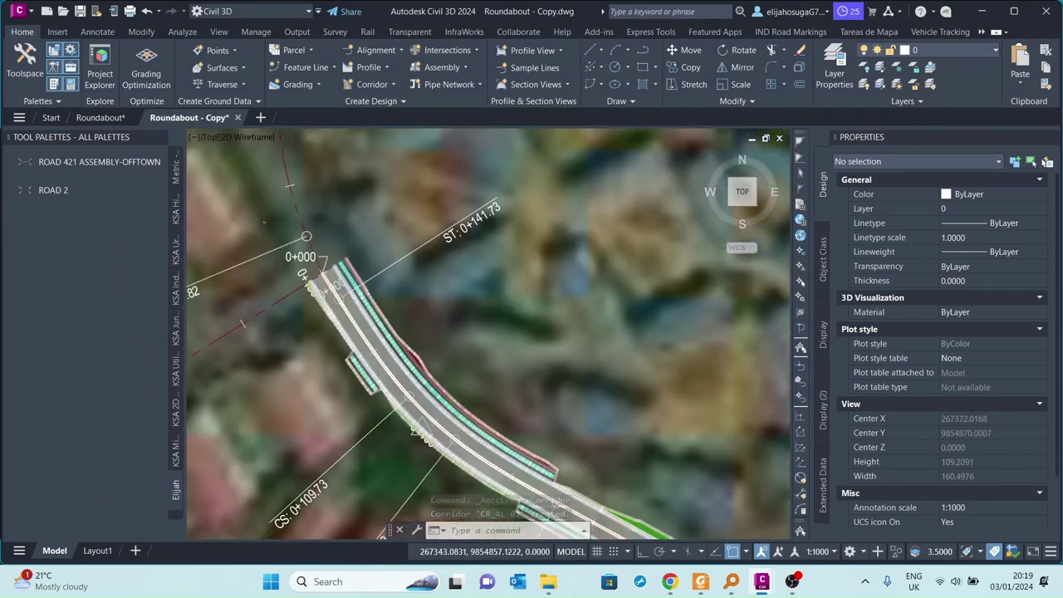
scroll(353, 303, "down", 4)
scroll(353, 303, "up", 6)
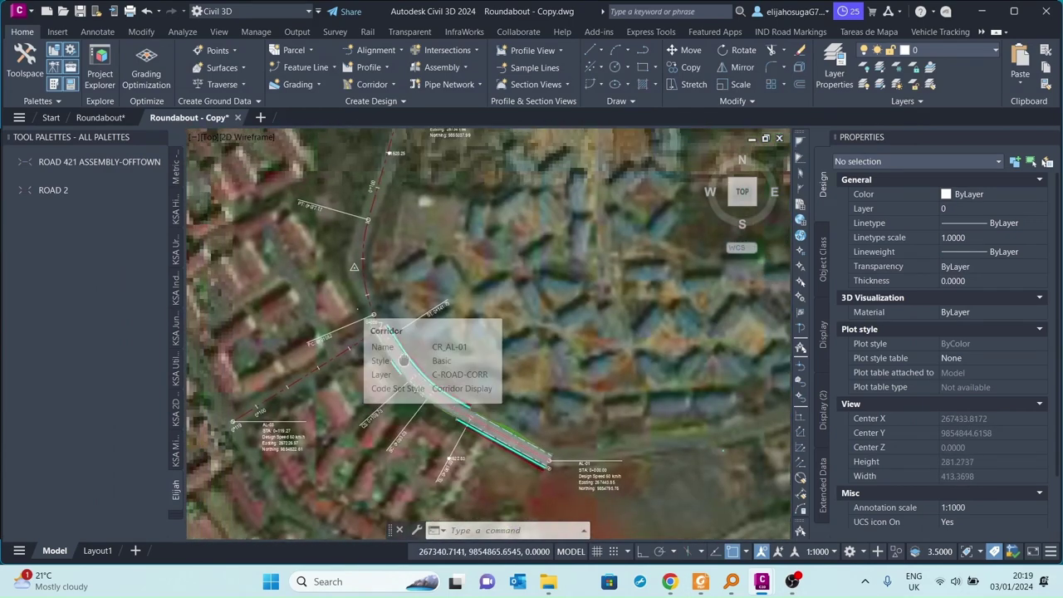
scroll(353, 303, "down", 5)
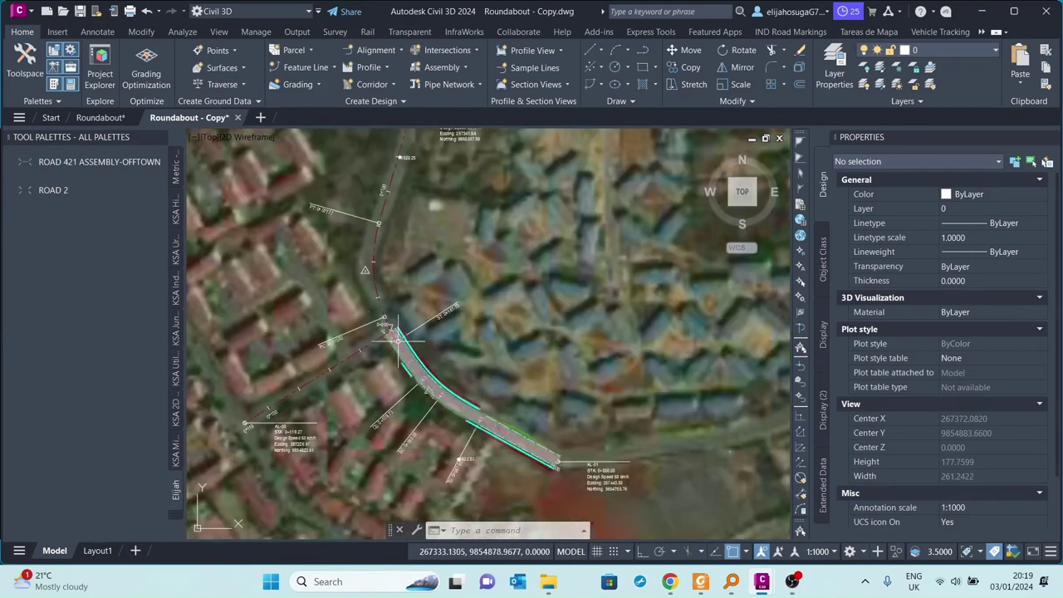
scroll(365, 316, "up", 3)
middle_click_drag(461, 393, 378, 344)
scroll(378, 344, "down", 10)
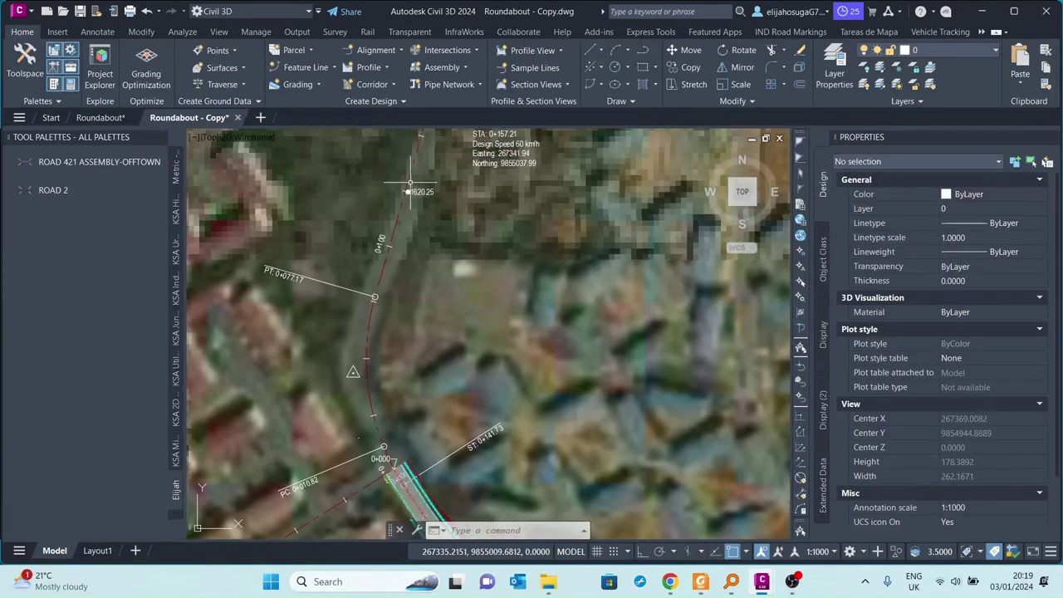
scroll(449, 245, "up", 2)
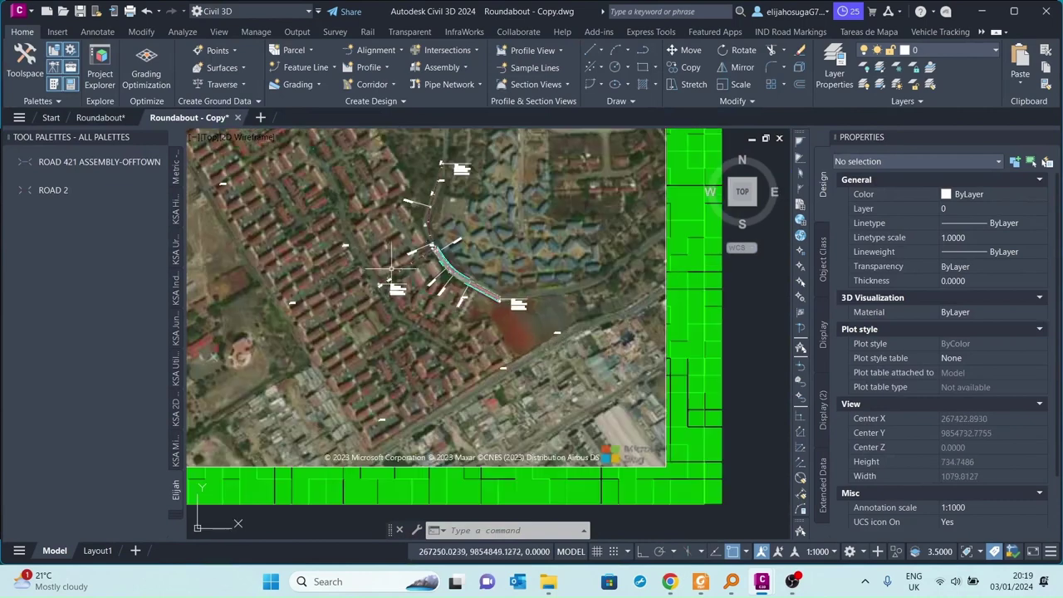
scroll(499, 241, "down", 5)
scroll(568, 237, "up", 1)
scroll(567, 237, "up", 5)
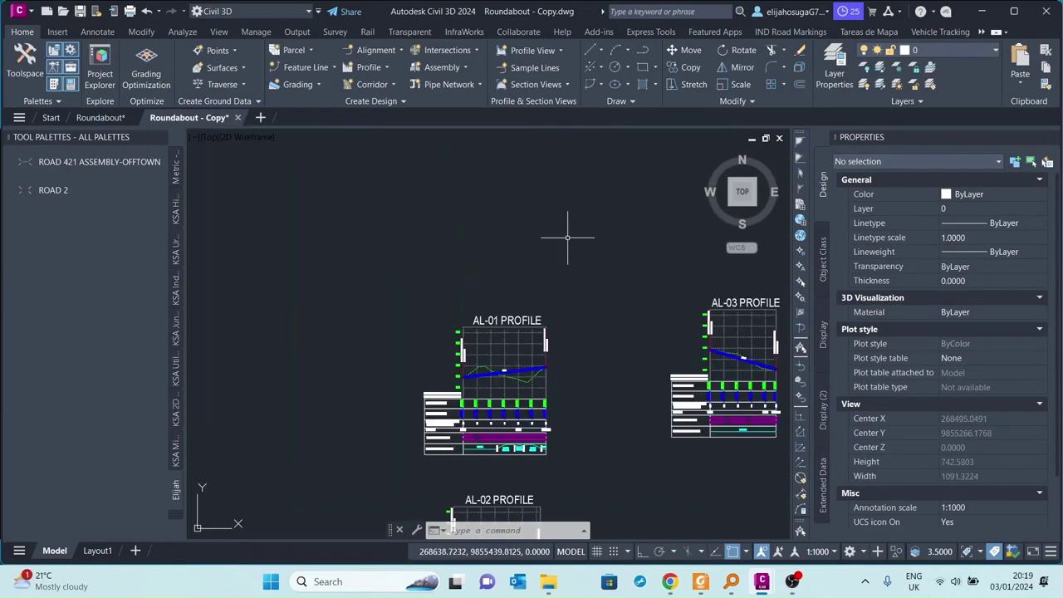
scroll(570, 249, "down", 8)
middle_click_drag(570, 249, 570, 296)
scroll(577, 321, "up", 5)
scroll(578, 322, "down", 3)
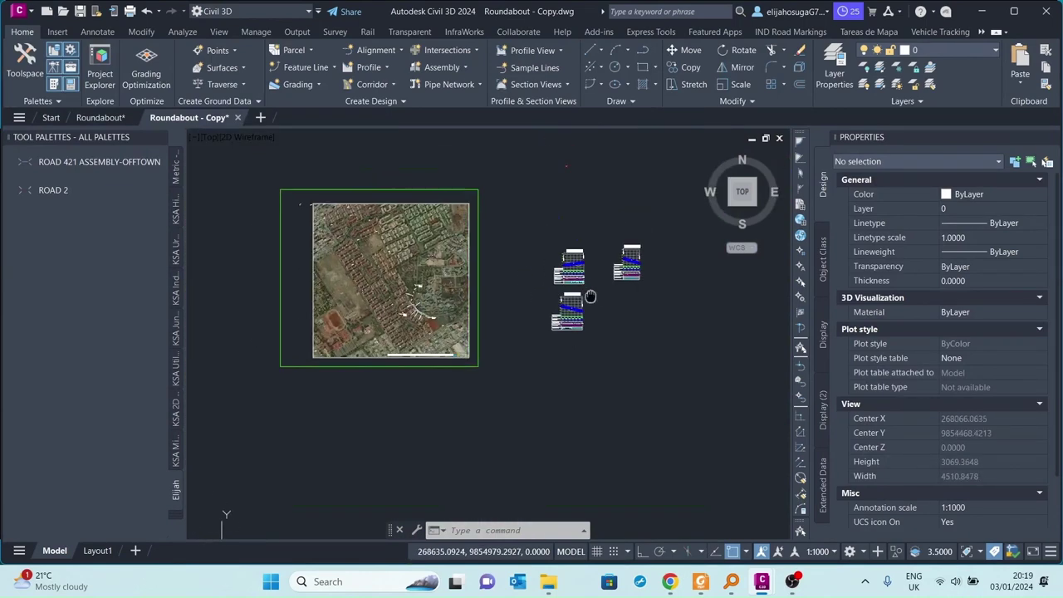
Open the baseline and region parameters of the AL-01 road corridor
scroll(432, 359, "up", 2)
scroll(432, 359, "up", 5)
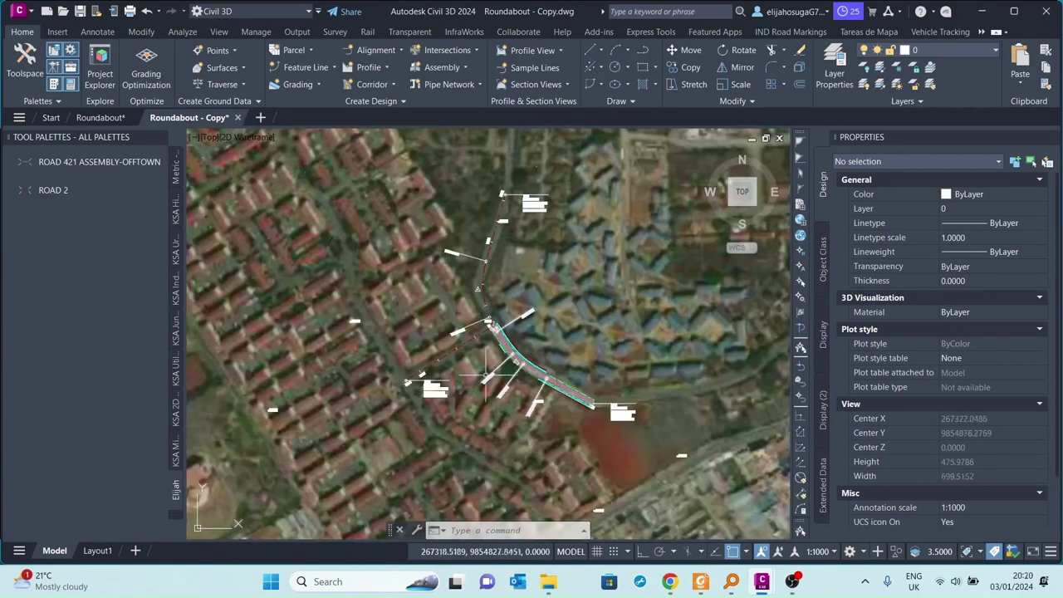
scroll(514, 333, "up", 2)
left_click(514, 331)
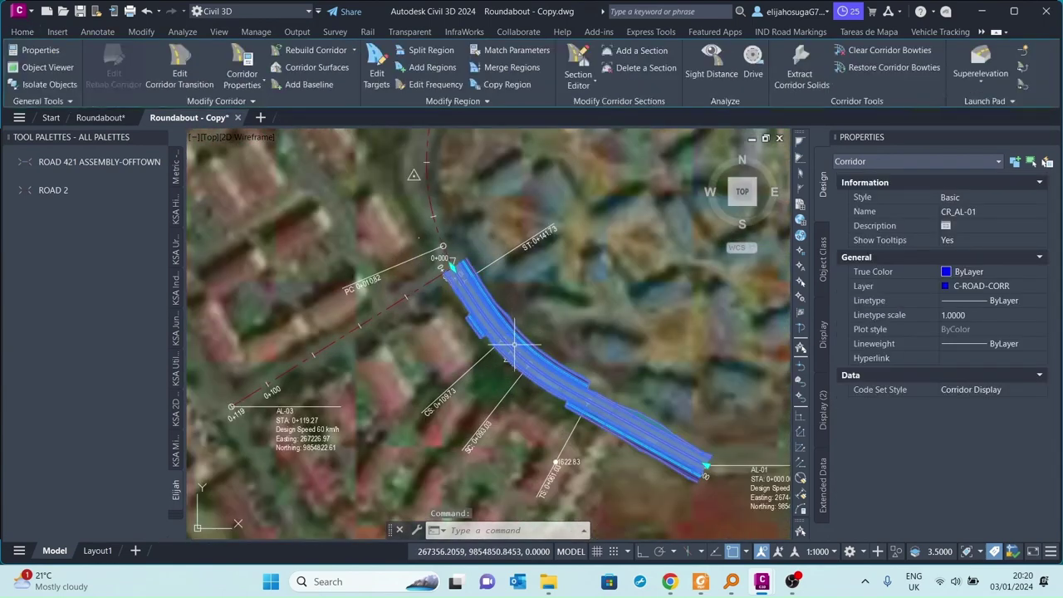
right_click(514, 331)
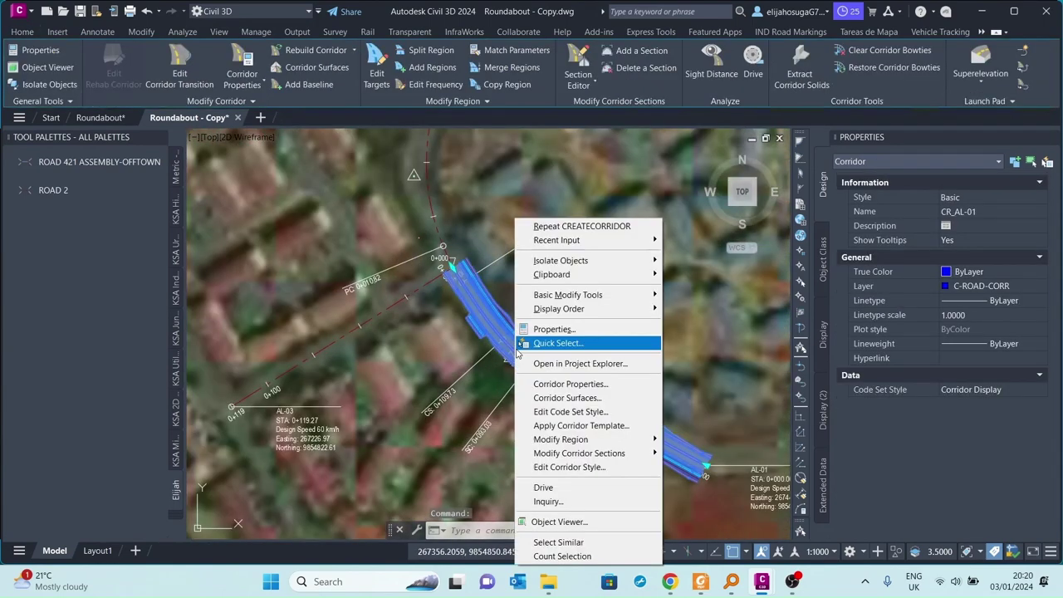
left_click(553, 384)
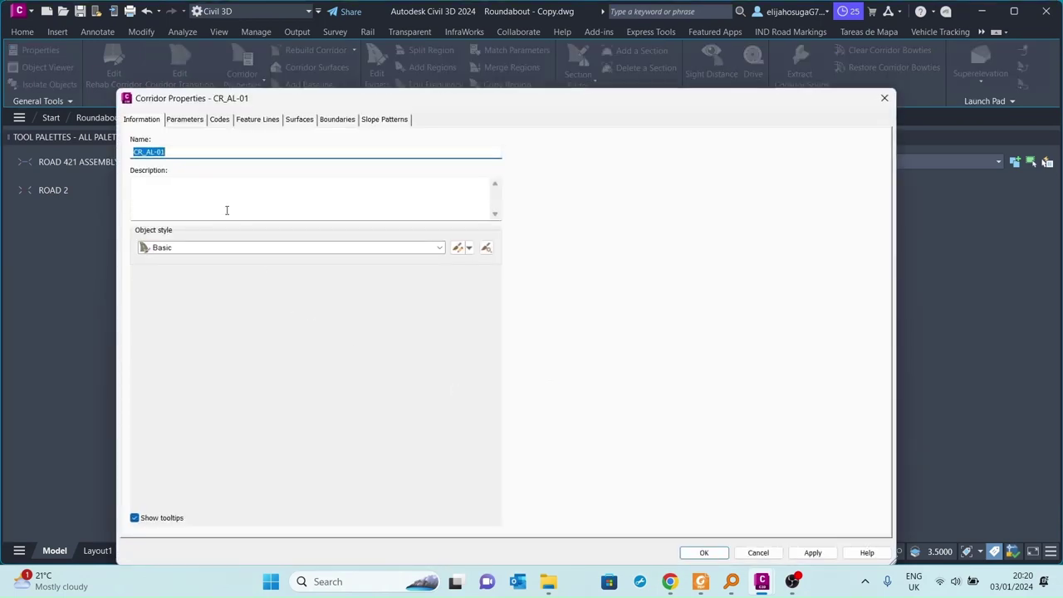
left_click(184, 120)
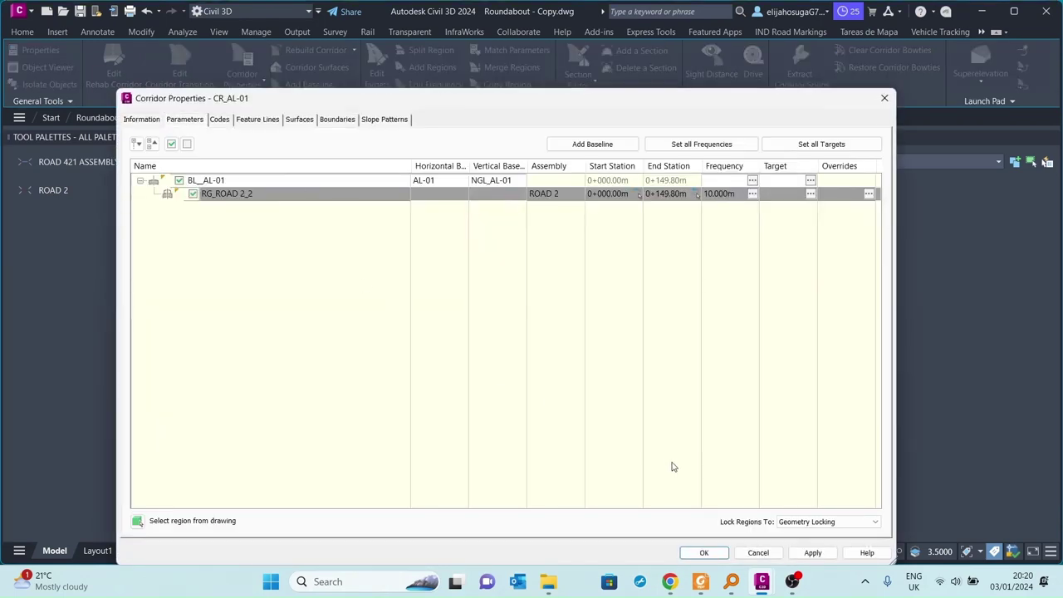
Add a corridor baseline on alignment AL-02 and assign it the profile NGL_AL-02
left_click(585, 148)
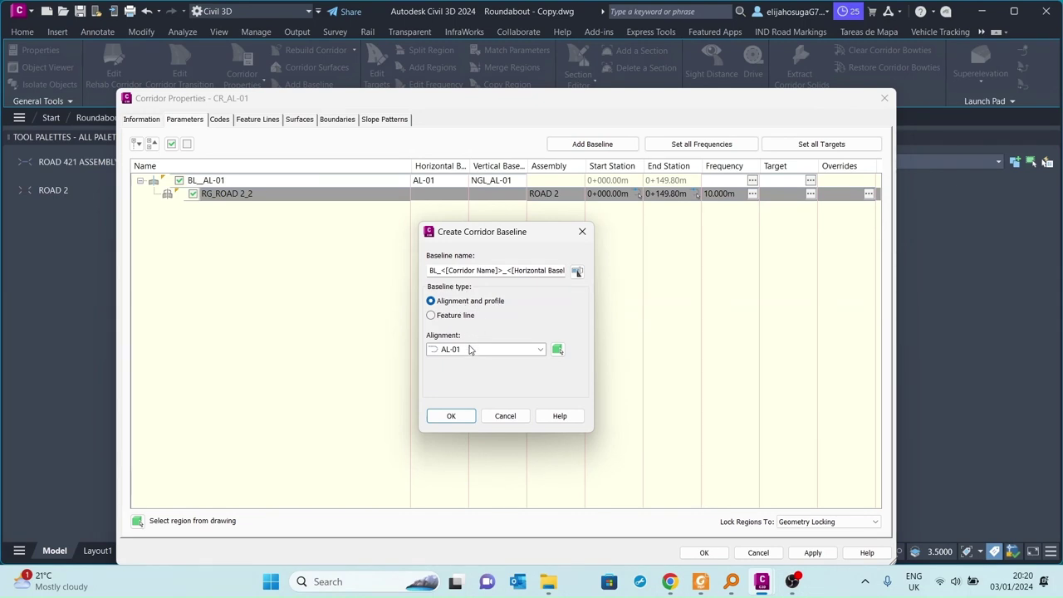
left_click(468, 350)
left_click(463, 375)
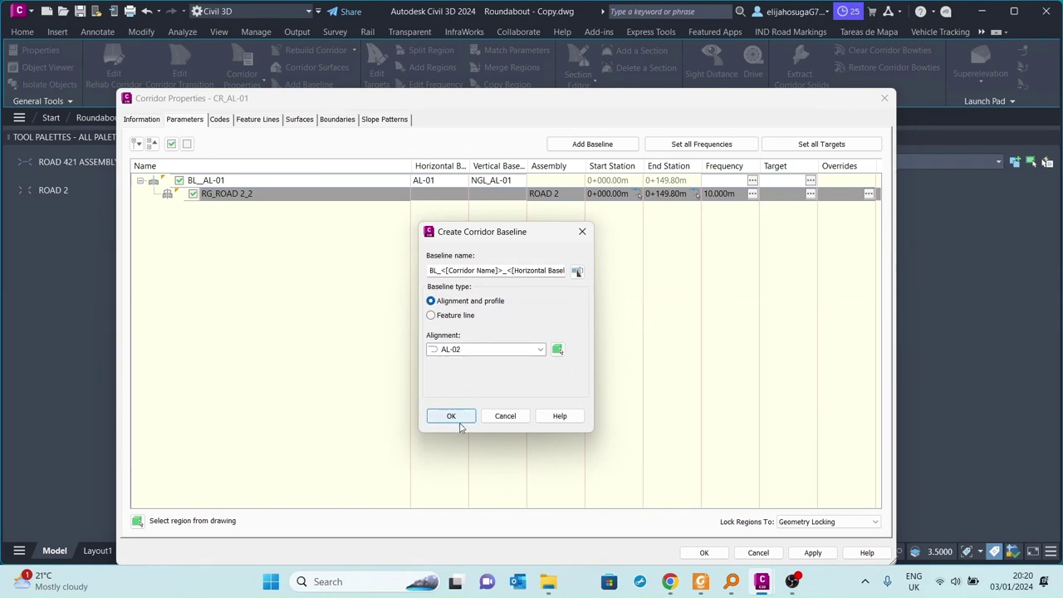
left_click(451, 417)
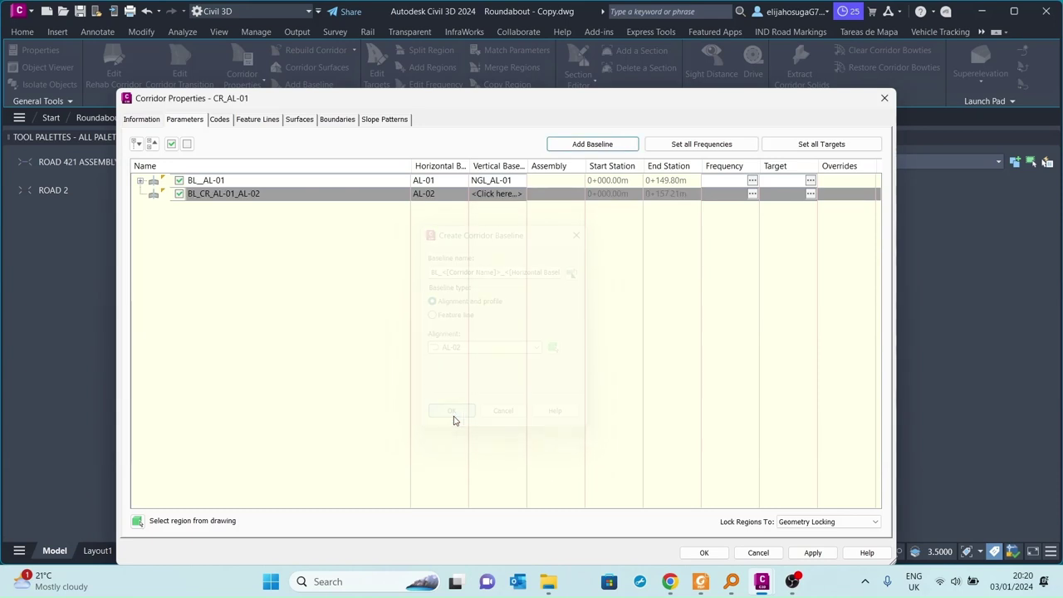
left_click(500, 194)
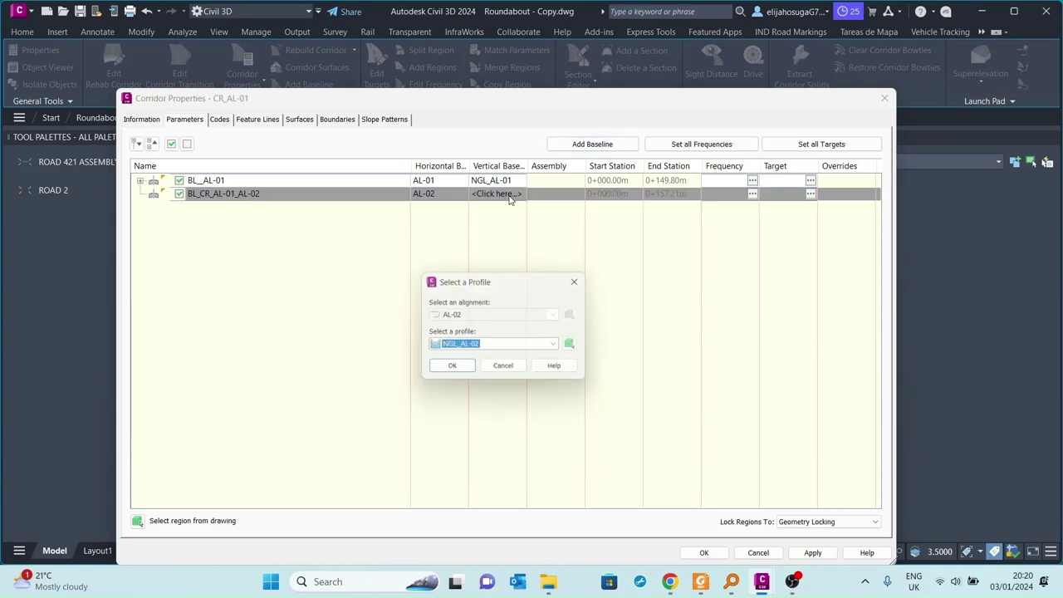
left_click(451, 369)
Add a region with the ROAD 2 assembly to the AL-02 baseline and expand the baseline to list it
right_click(388, 198)
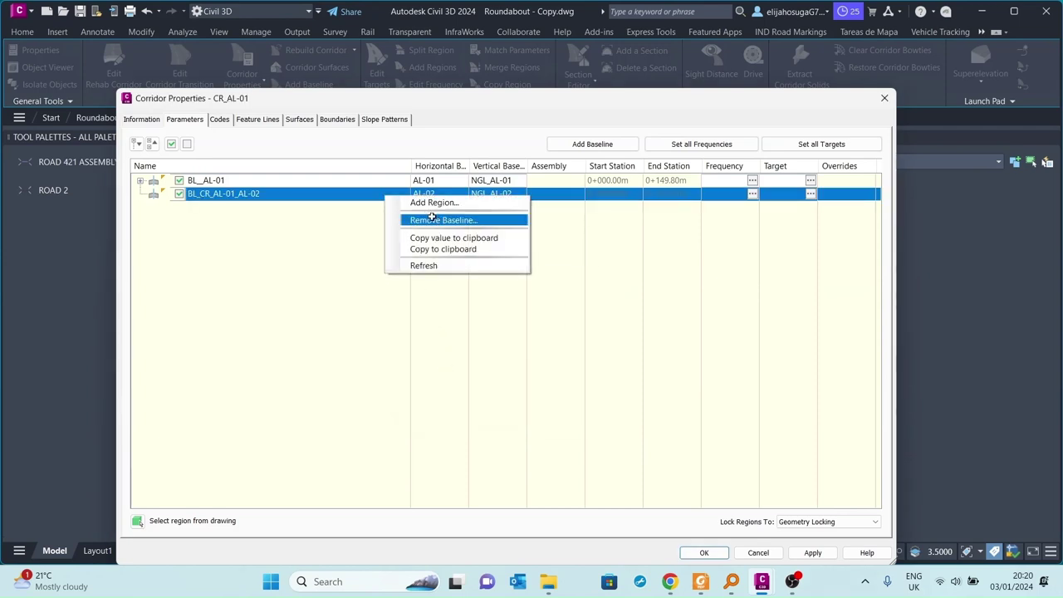
left_click(441, 204)
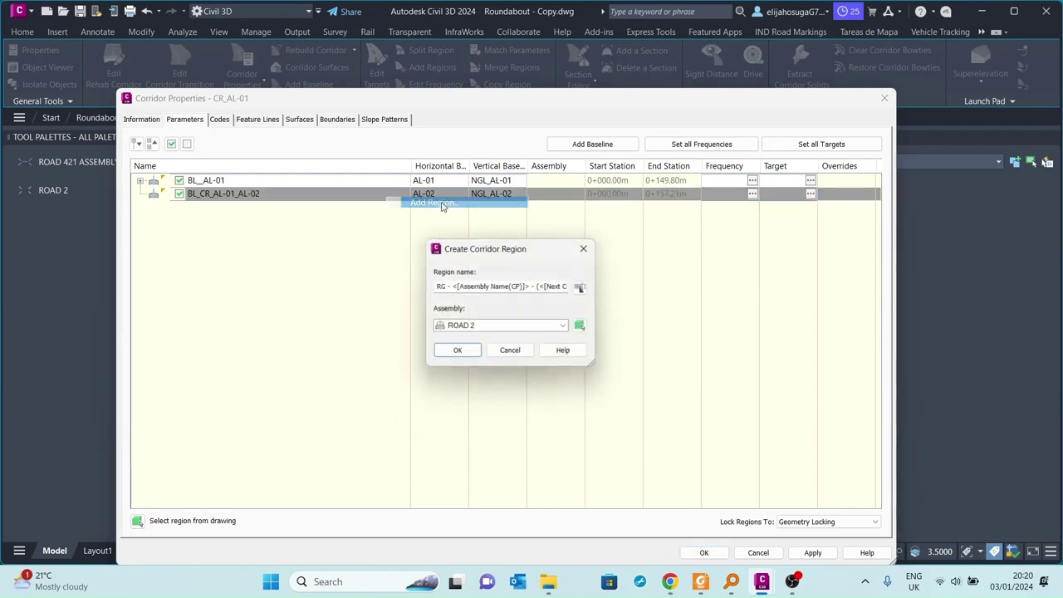
left_click(457, 351)
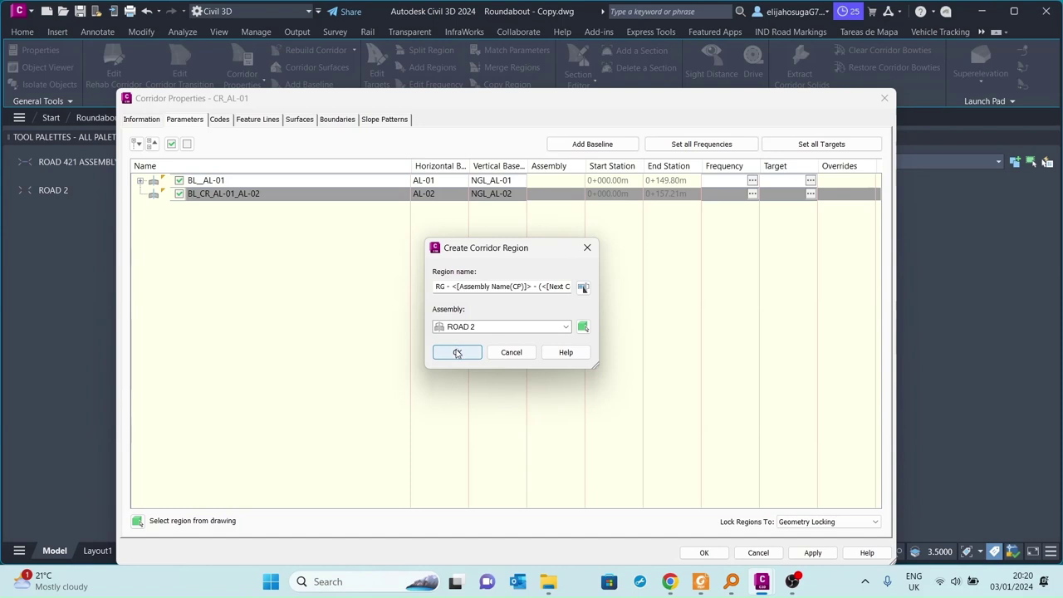
left_click(140, 194)
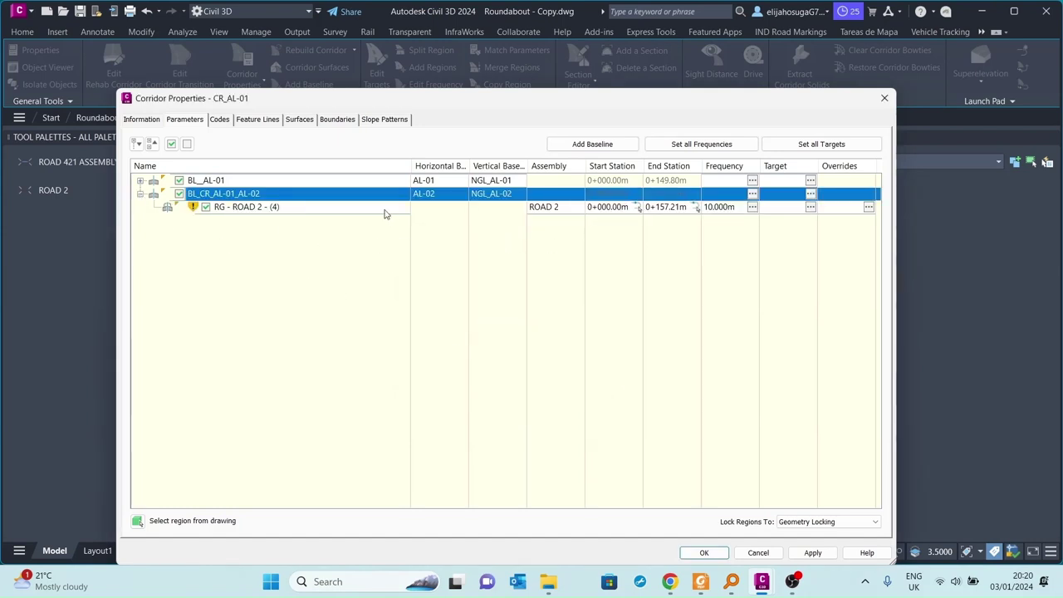
Add another corridor baseline on alignment AL-03 and assign it the profile NGL_AL-03
left_click(590, 144)
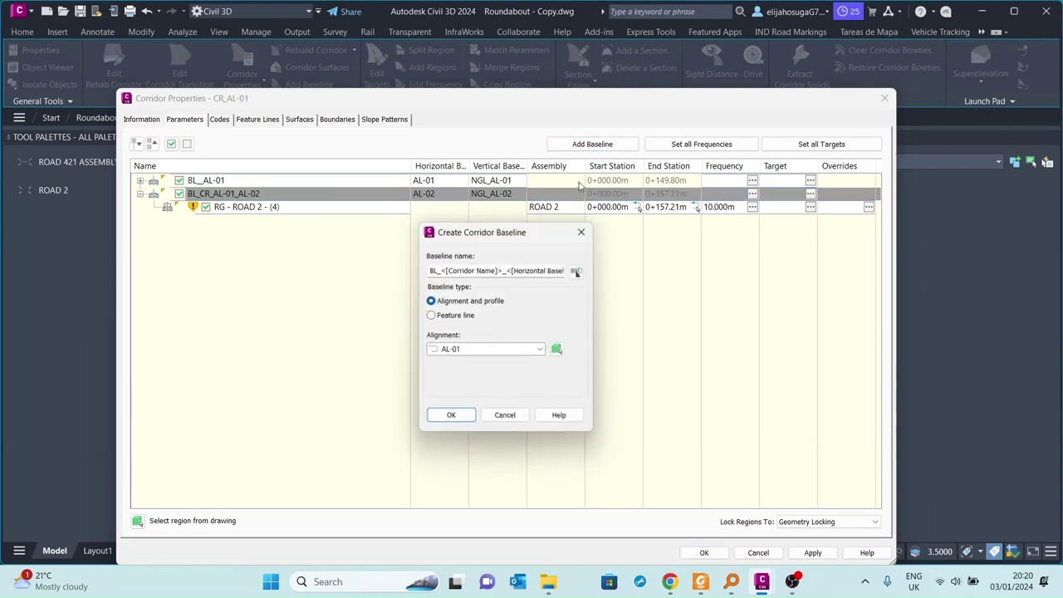
left_click(475, 350)
left_click(464, 384)
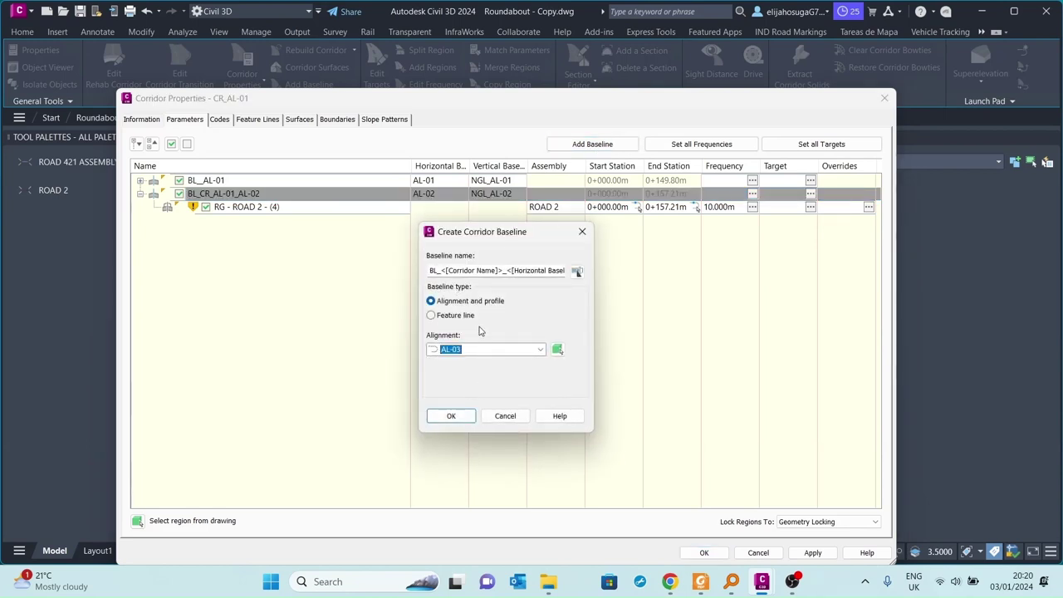
left_click(451, 415)
left_click(497, 221)
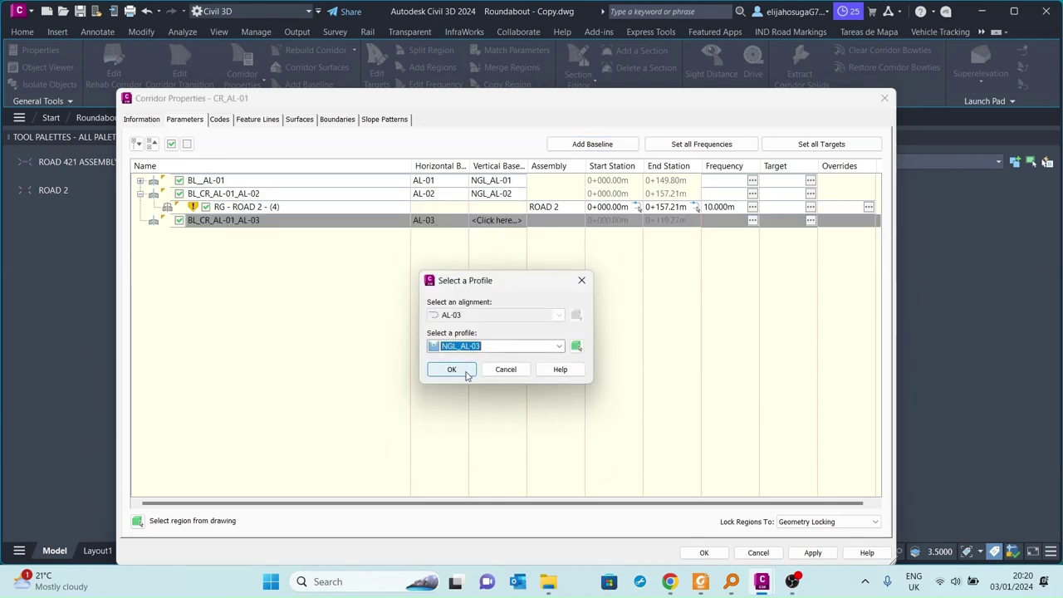
left_click(452, 370)
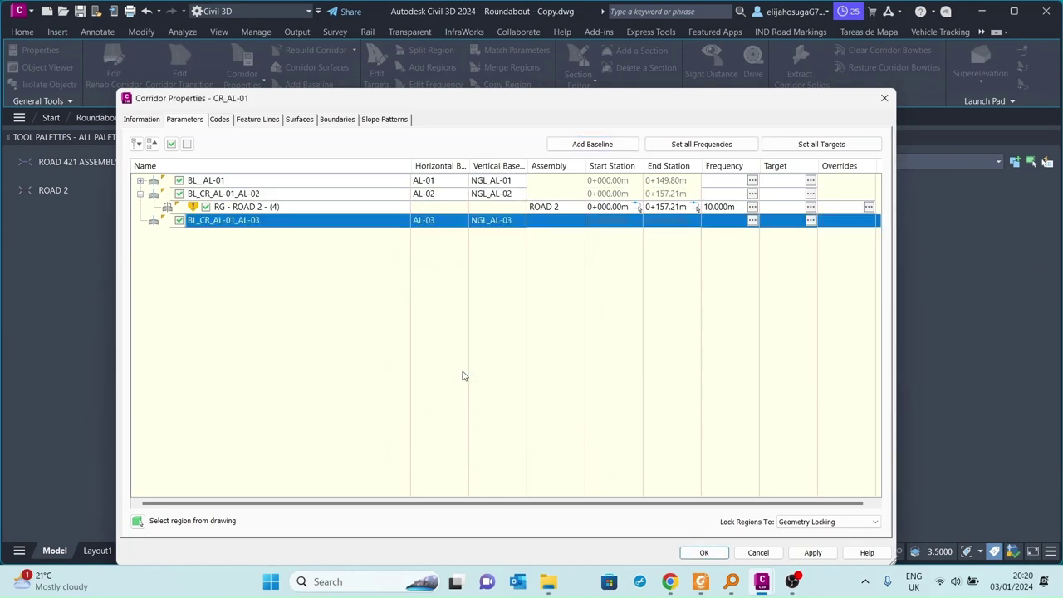
Add a region with the ROAD 2 assembly to the AL-03 baseline and expand the baseline to list it
right_click(254, 222)
left_click(305, 234)
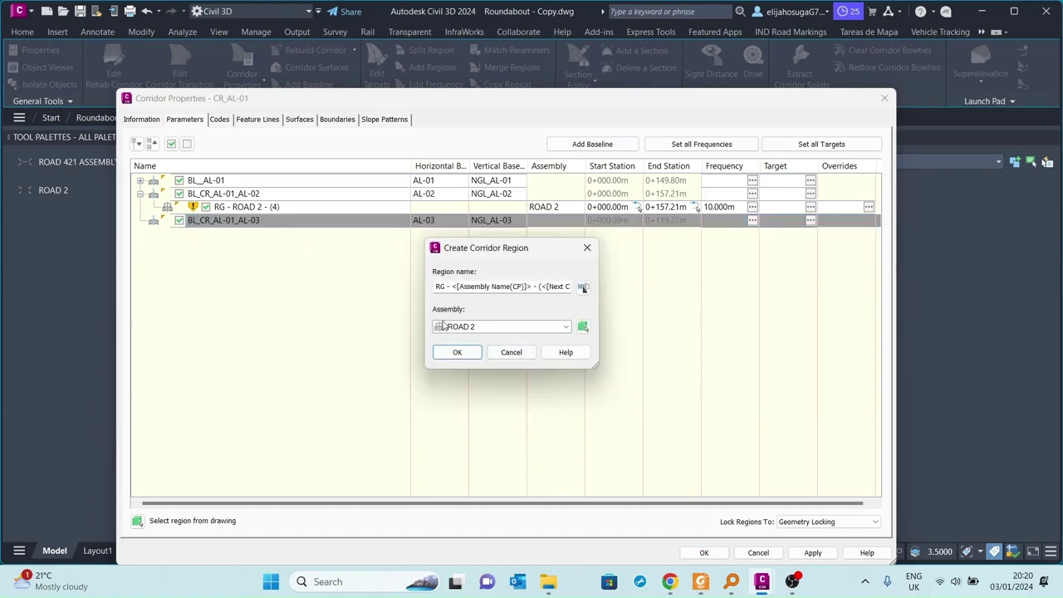
left_click(458, 352)
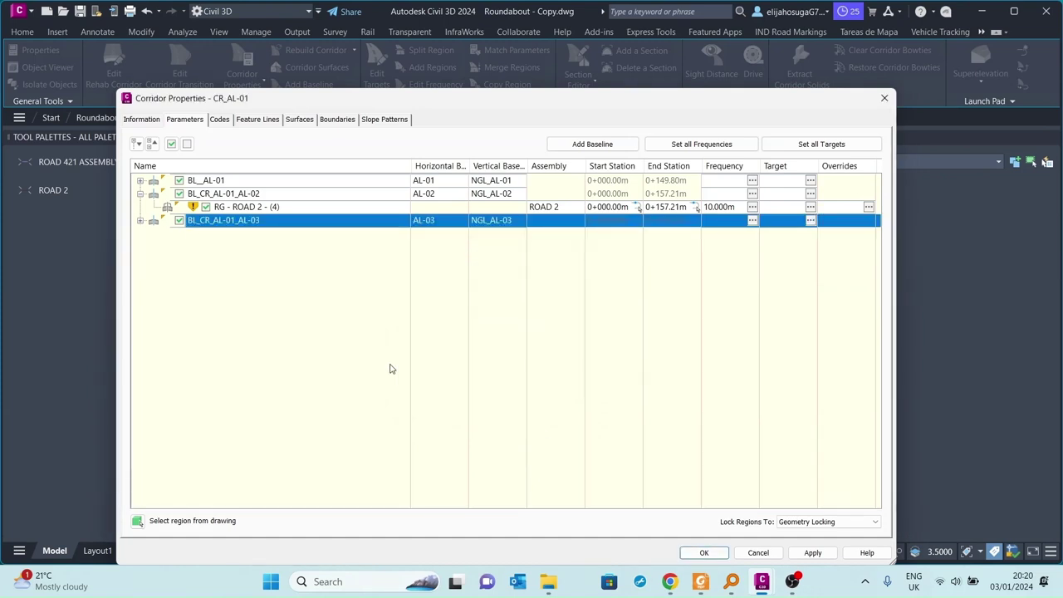
left_click(140, 220)
left_click_drag(558, 109, 519, 87)
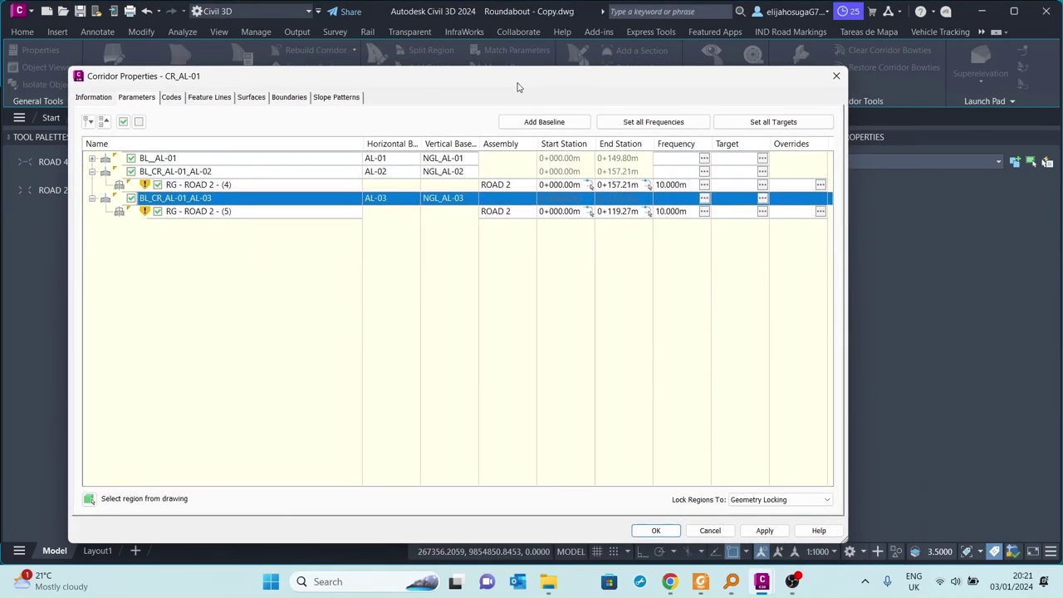
Apply the new baselines and regions, rebuild the corridor and close its properties
left_click(768, 534)
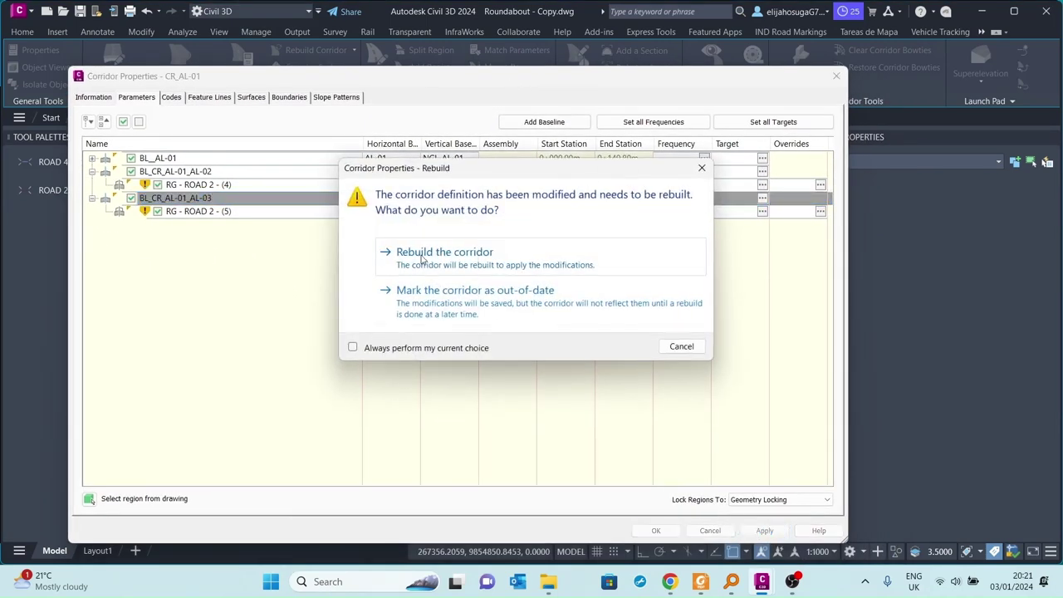
left_click(424, 260)
left_click(657, 531)
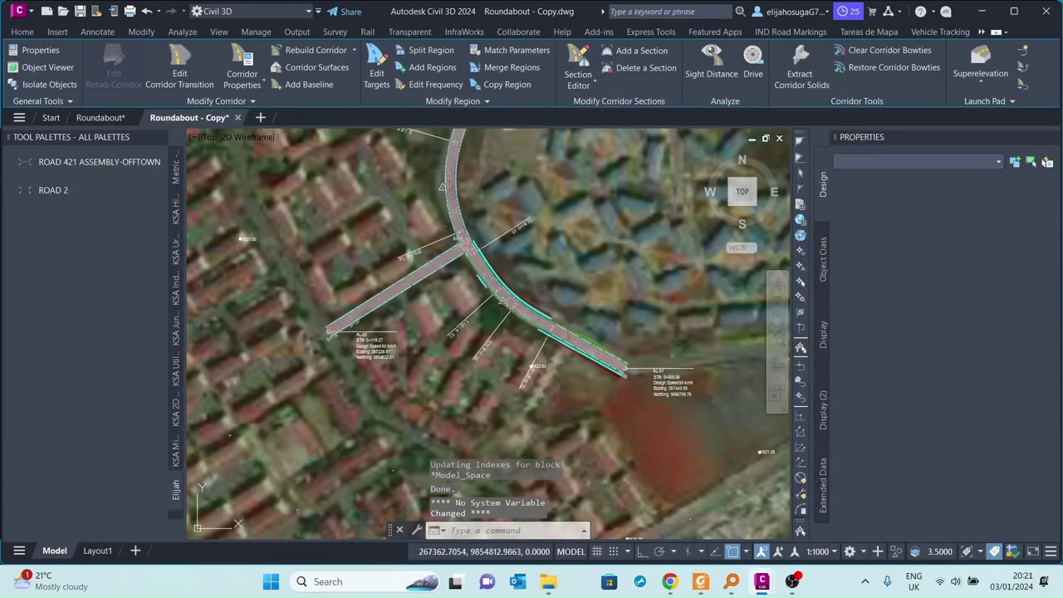
key("Escape")
Examine the corridor at the junction where the AL-01, AL-02 and AL-03 roads meet, along with the adjoining legs
scroll(441, 331, "up", 5)
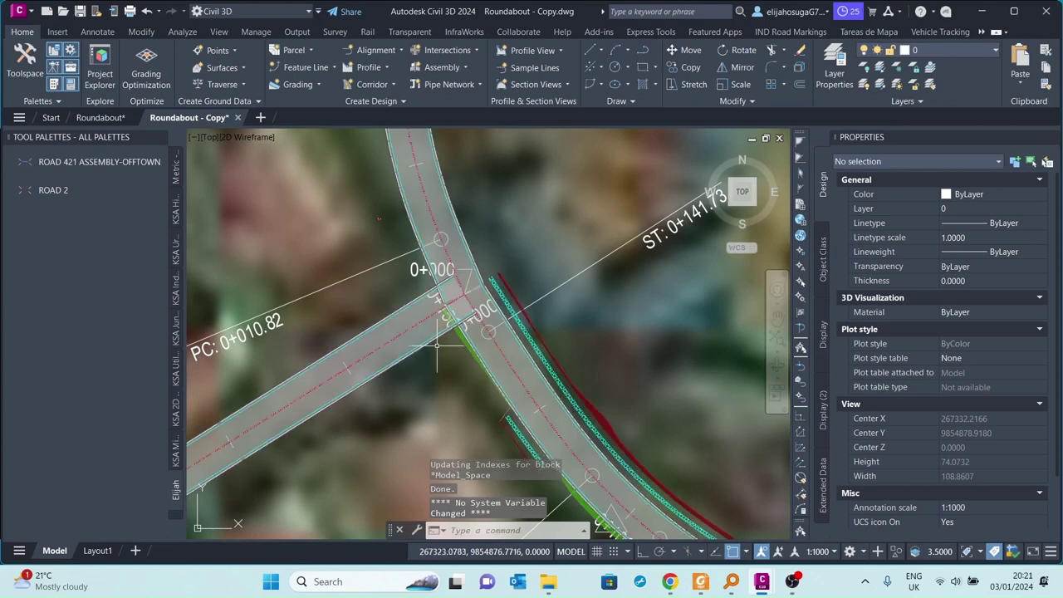
left_click(463, 291)
scroll(463, 291, "up", 5)
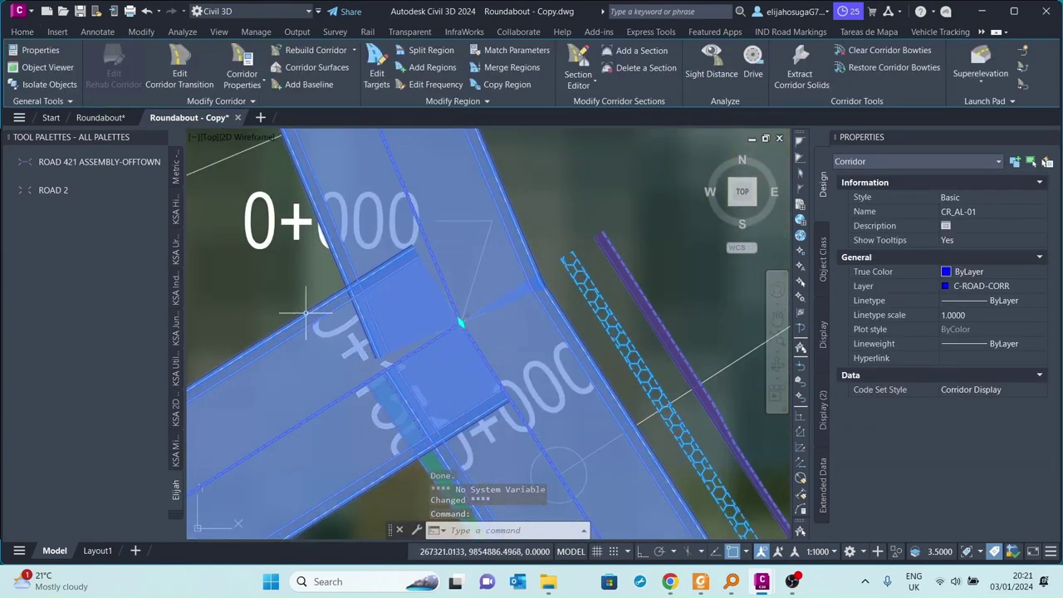
scroll(466, 324, "down", 2)
middle_click_drag(465, 328, 615, 303)
scroll(607, 316, "down", 6)
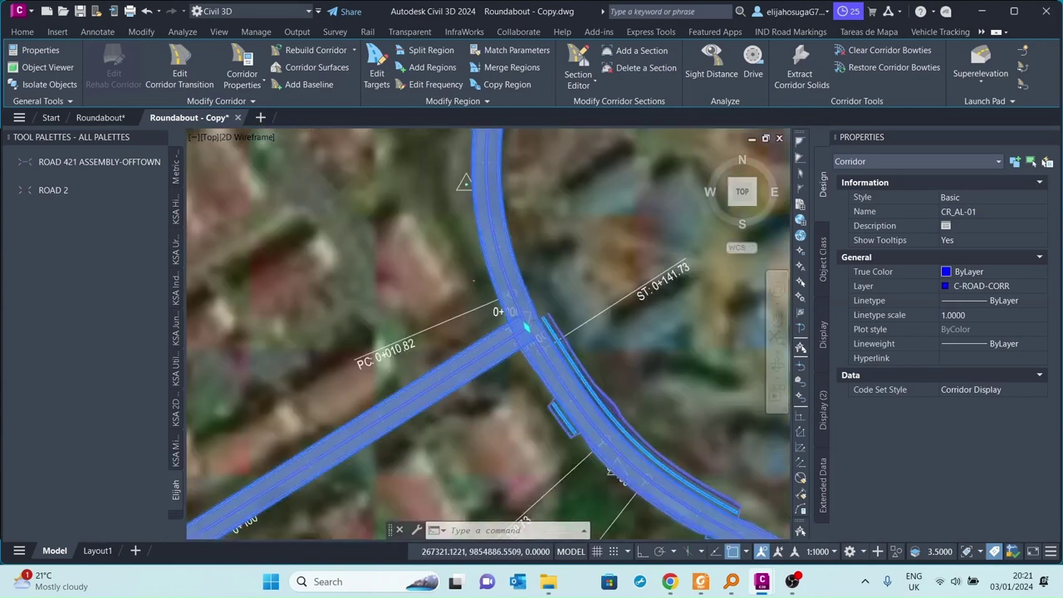
scroll(465, 281, "up", 4)
middle_click_drag(465, 280, 465, 264)
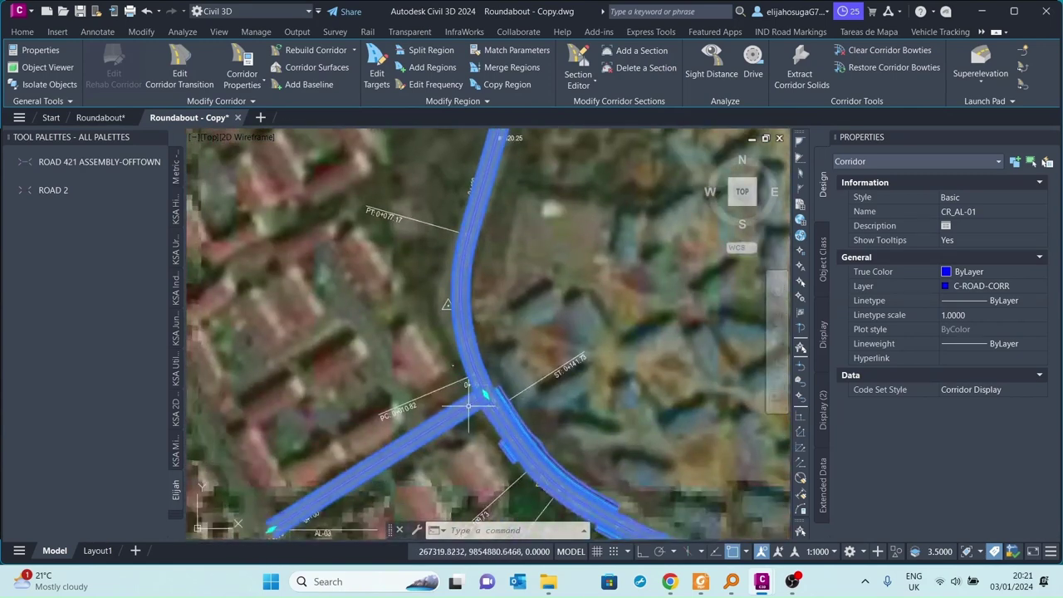
scroll(469, 391, "up", 3)
scroll(455, 376, "down", 3)
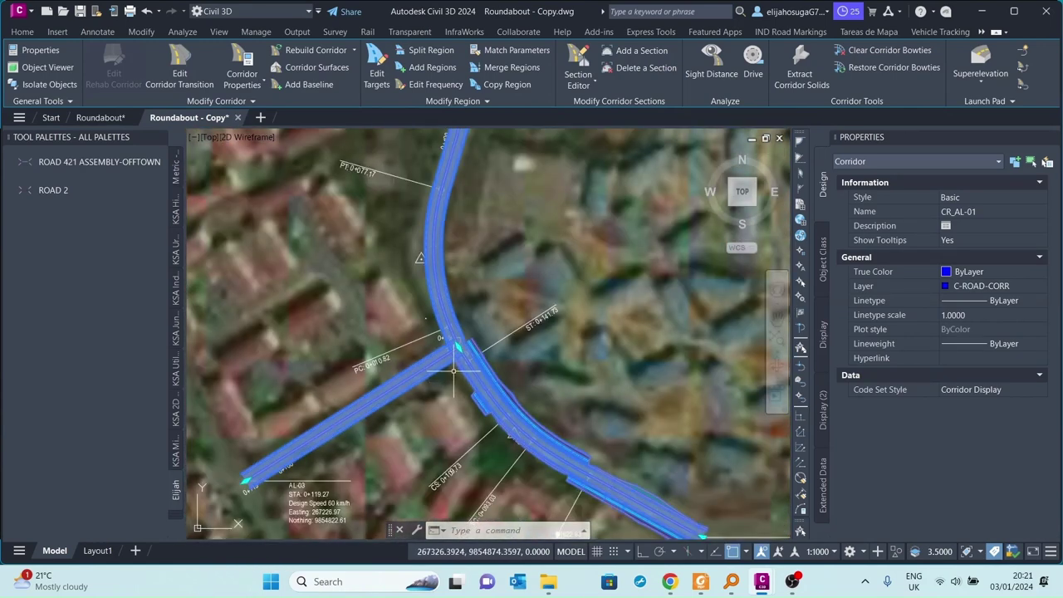
scroll(452, 366, "down", 2)
scroll(444, 355, "up", 5)
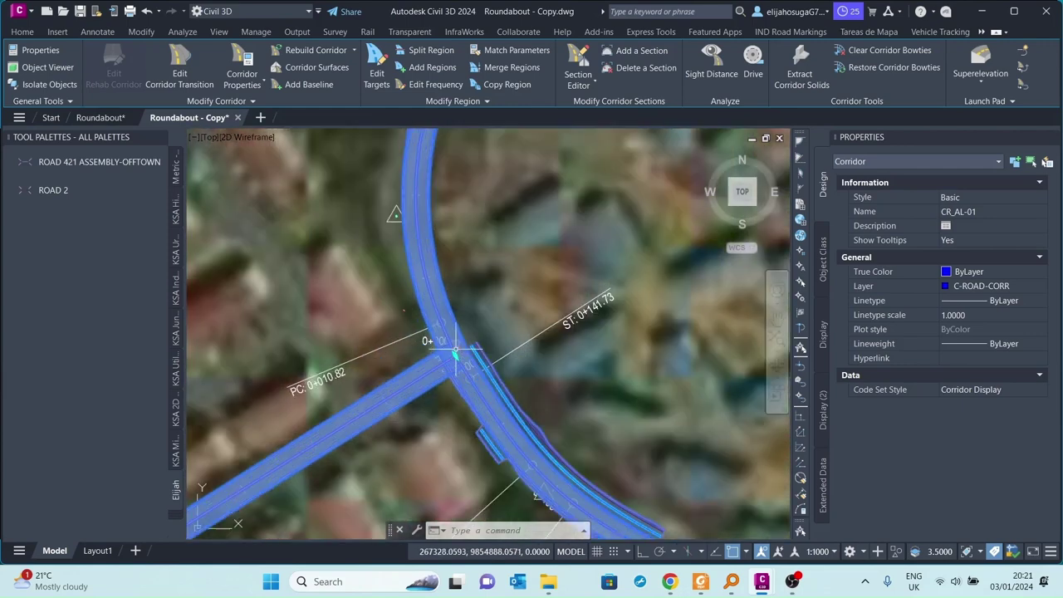
scroll(453, 359, "down", 5)
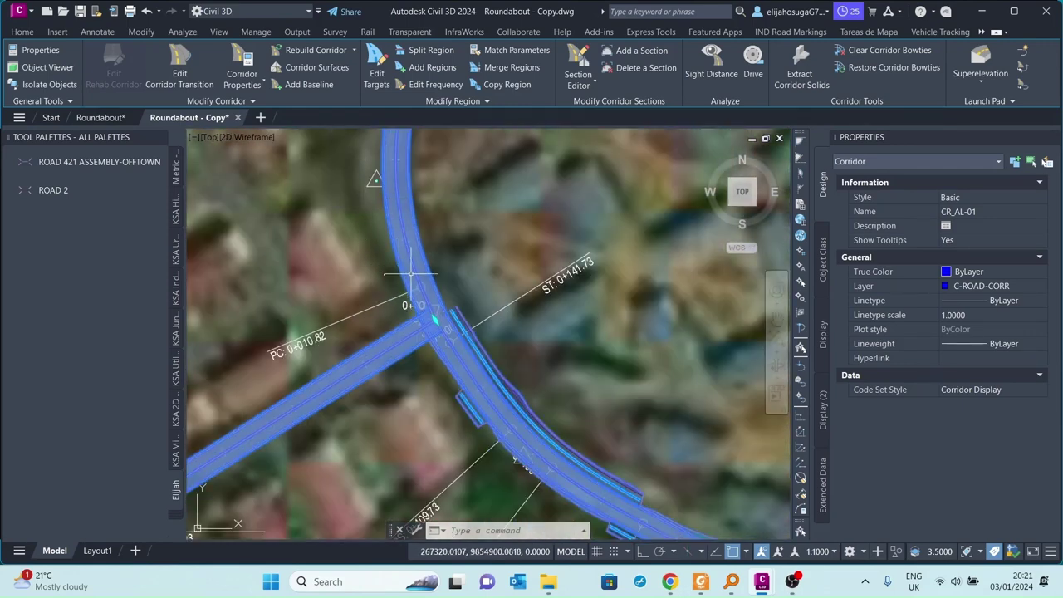
Try to set new start stations for the AL-03 and AL-02 corridor regions by picking points near the junction in the drawing
right_click(417, 219)
left_click(475, 382)
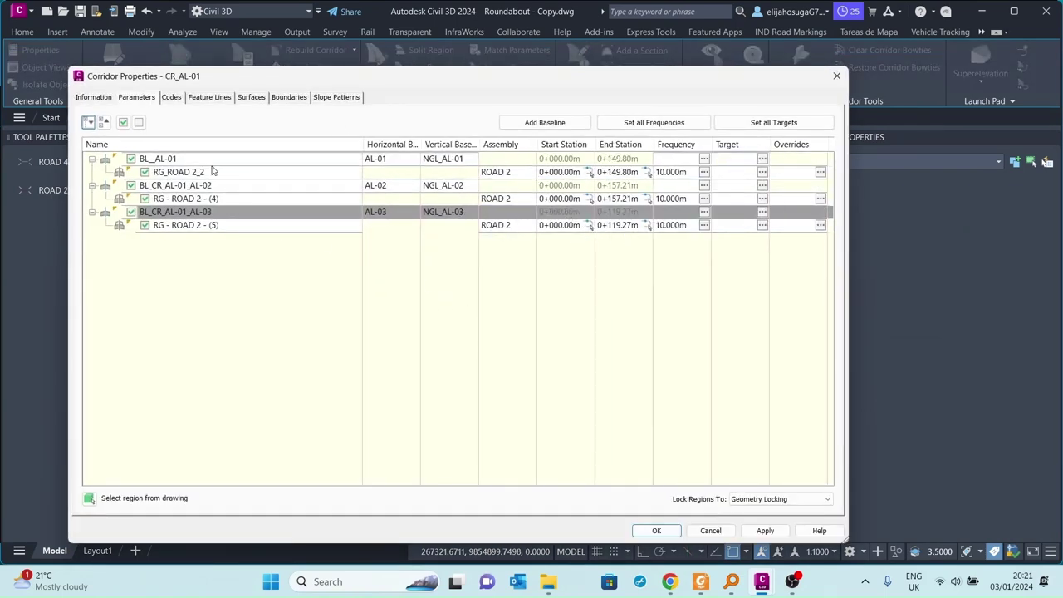
left_click(589, 226)
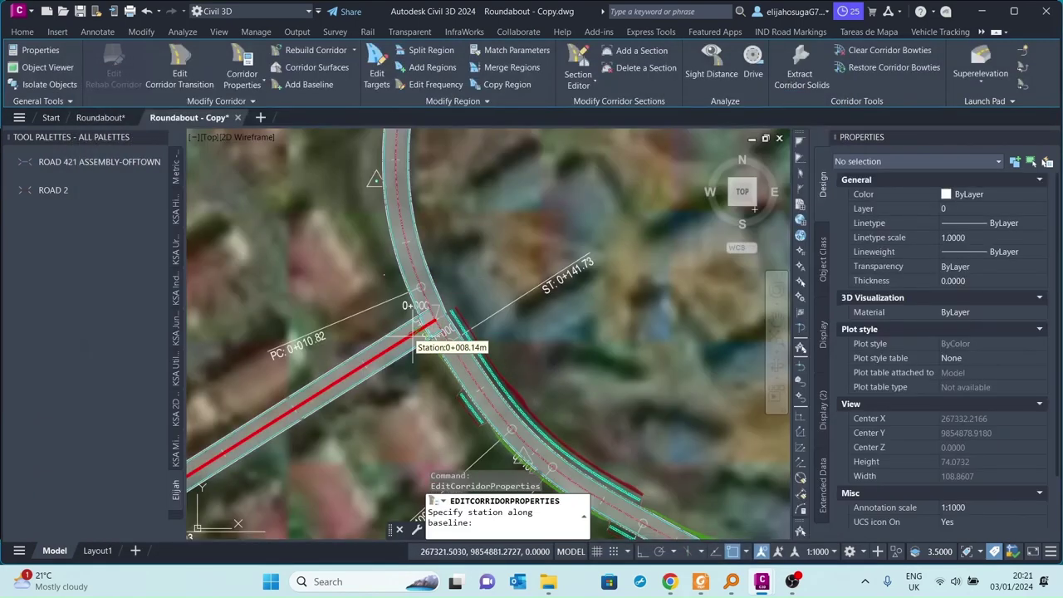
scroll(439, 326, "up", 3)
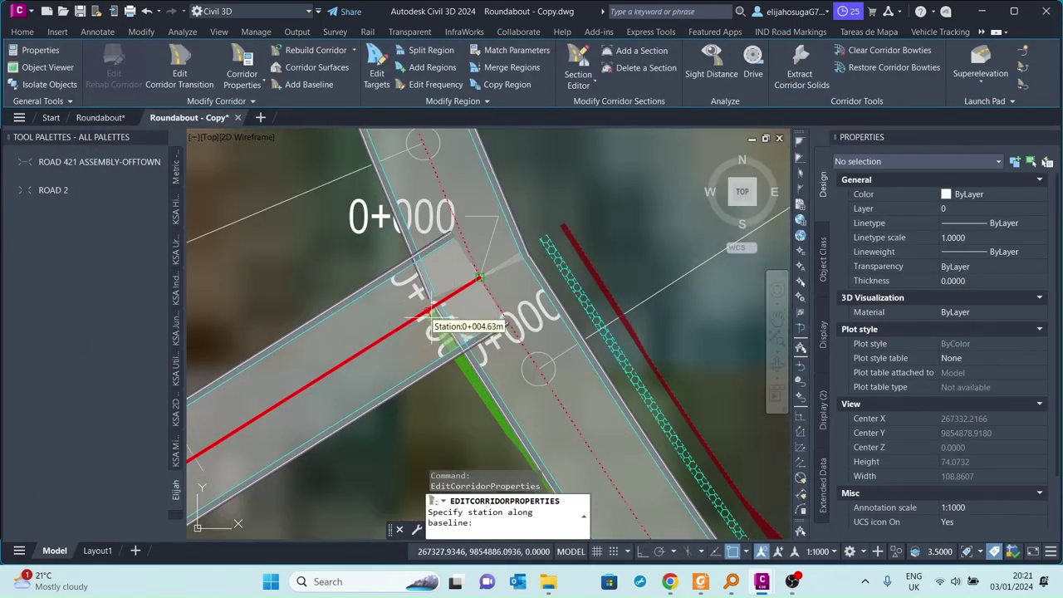
left_click(425, 320)
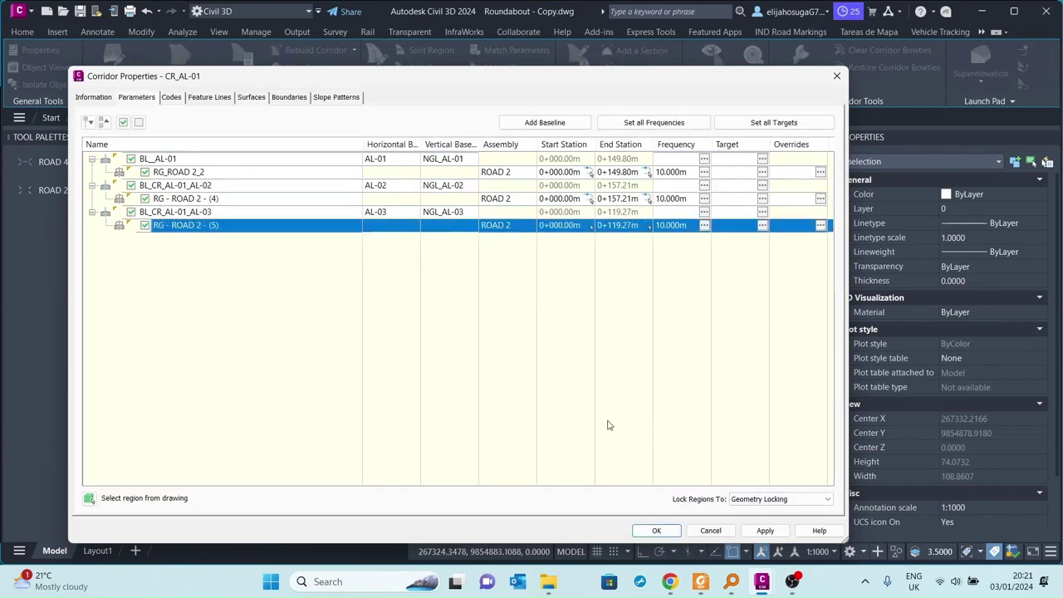
left_click(586, 200)
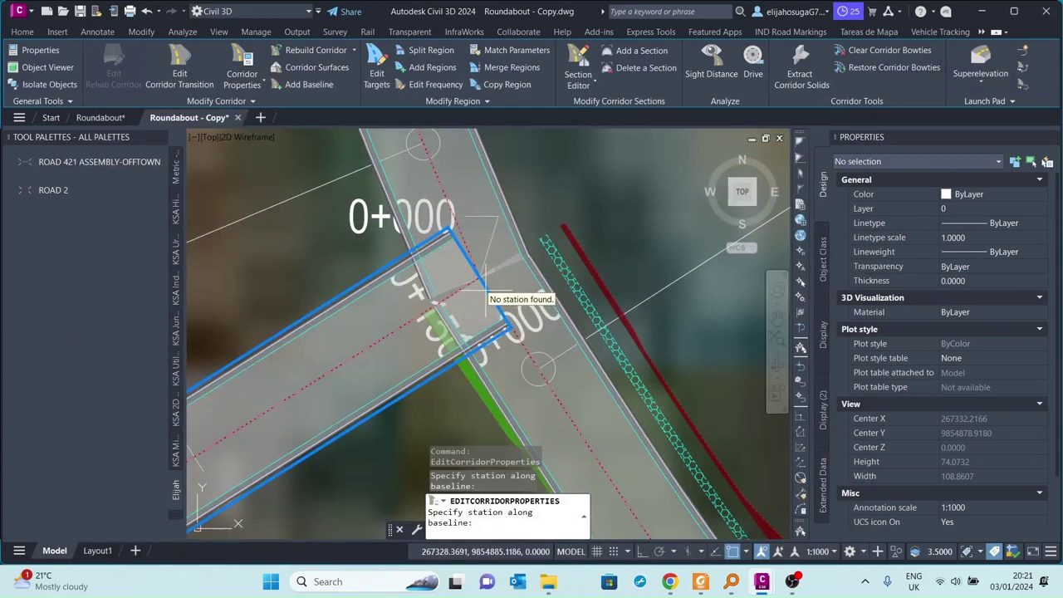
left_click(483, 288)
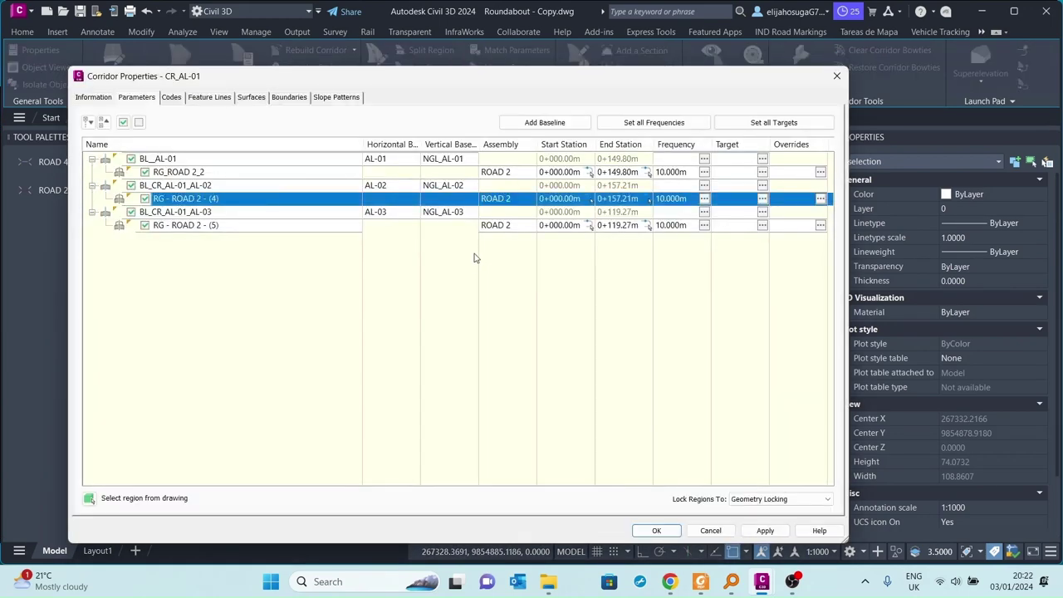
Try a new start station for the AL-02 region, set the AL-01 region's end station to 0+148.55m, and rebuild the corridor
left_click(590, 201)
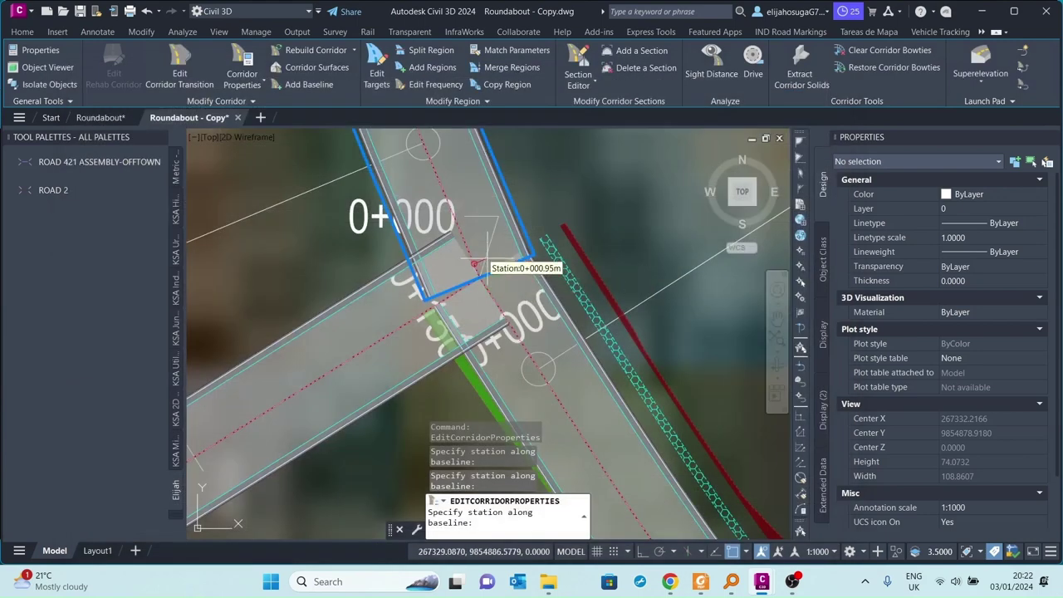
left_click(514, 262)
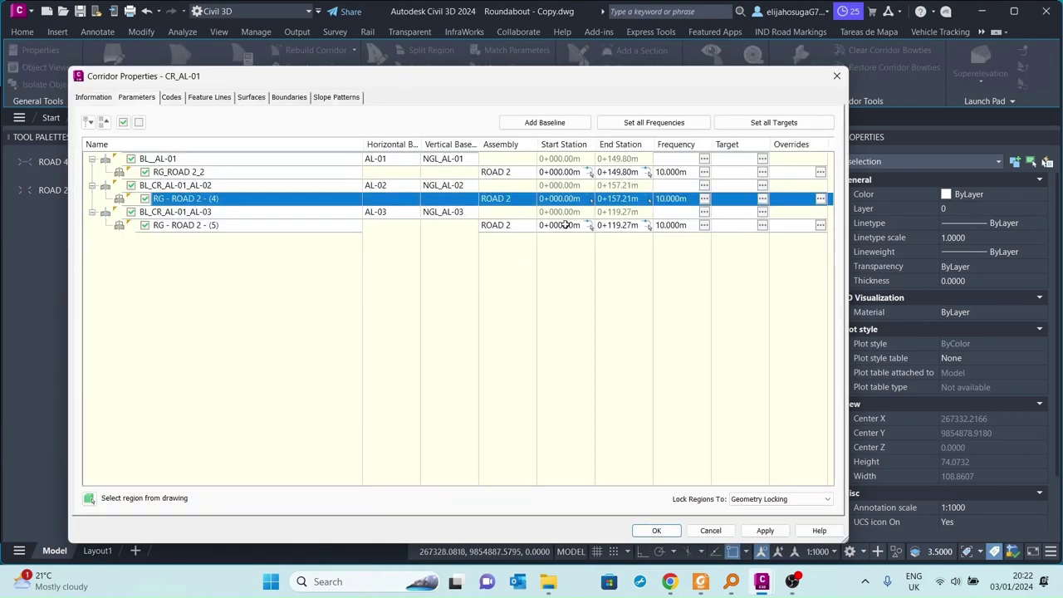
left_click(650, 173)
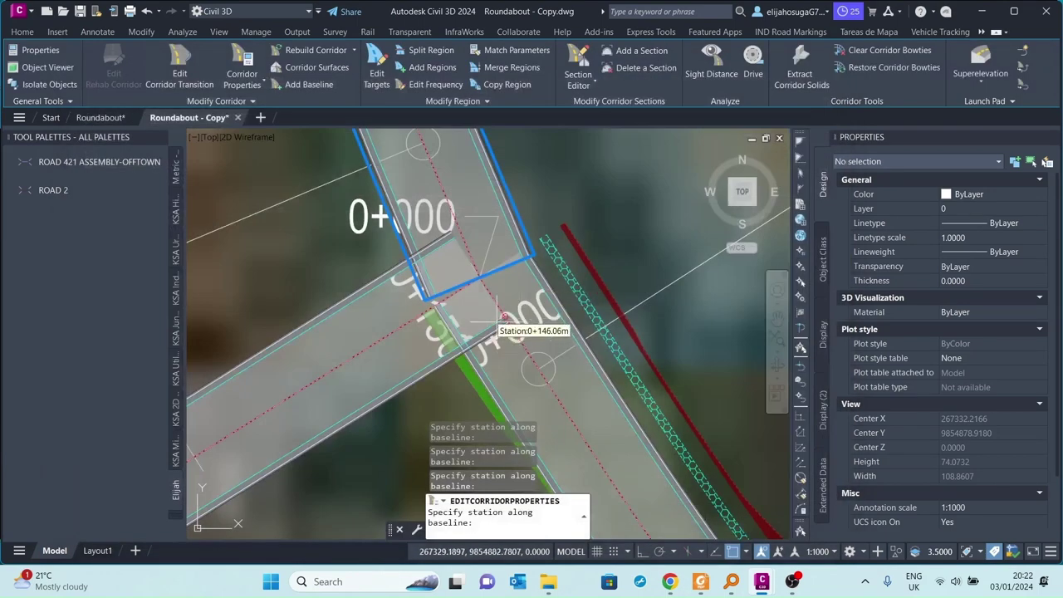
left_click(483, 290)
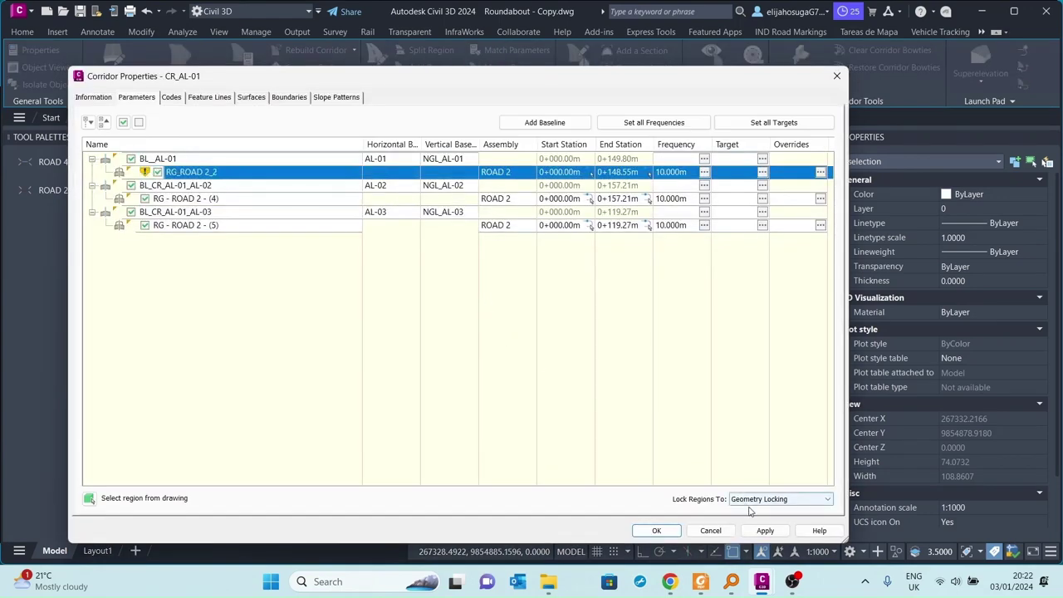
left_click(657, 531)
left_click(449, 256)
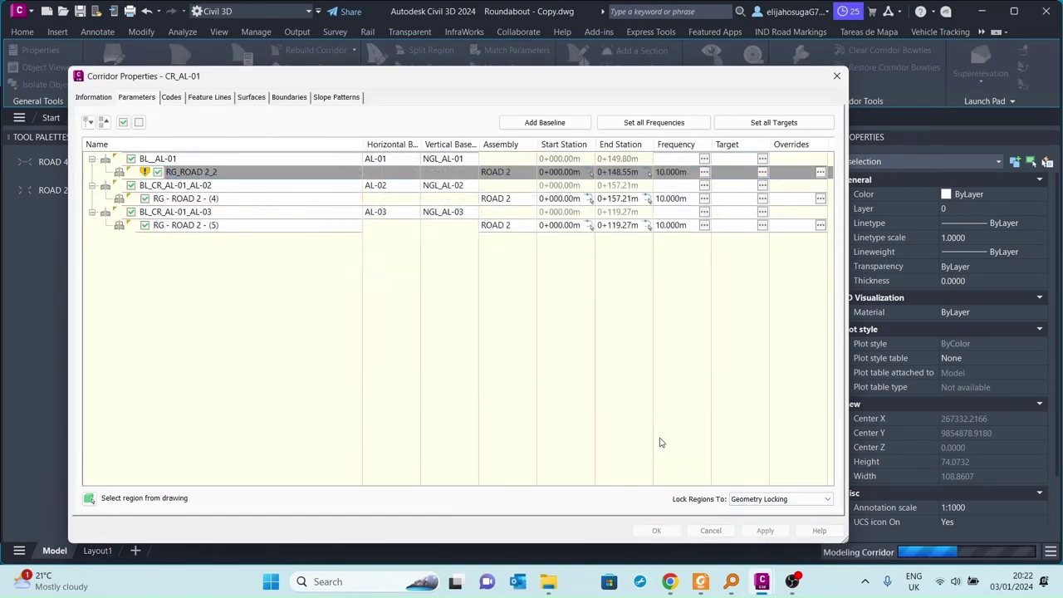
left_click(658, 531)
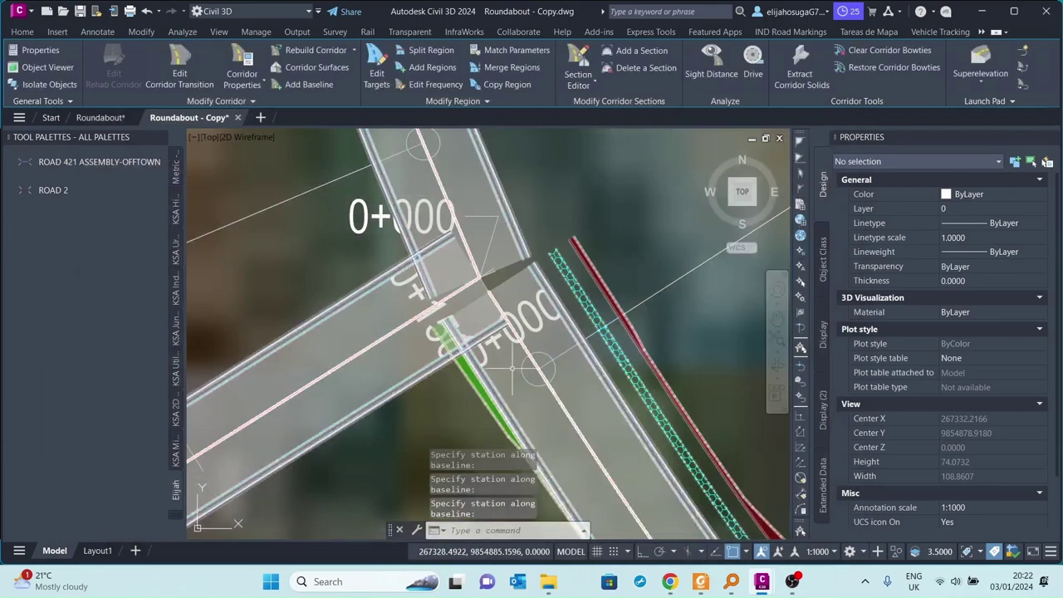
Turn off object snap and stretch the AL-01 corridor region's end back from the junction to just past the ST: 0+141.73 label point
scroll(520, 249, "down", 4)
scroll(499, 266, "down", 3)
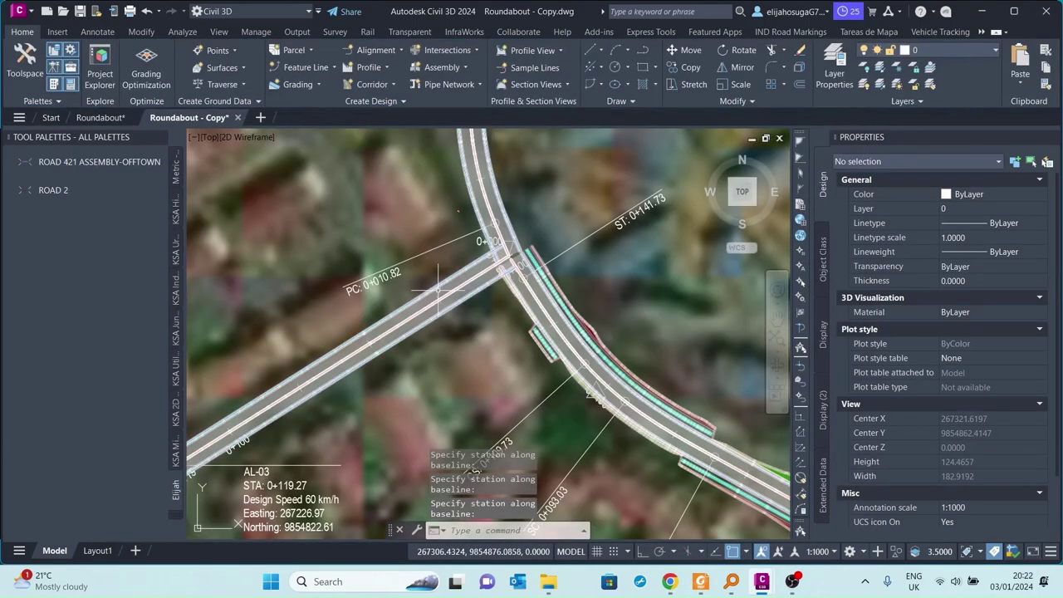
scroll(499, 266, "up", 2)
scroll(490, 282, "down", 3)
middle_click_drag(490, 286, 486, 328)
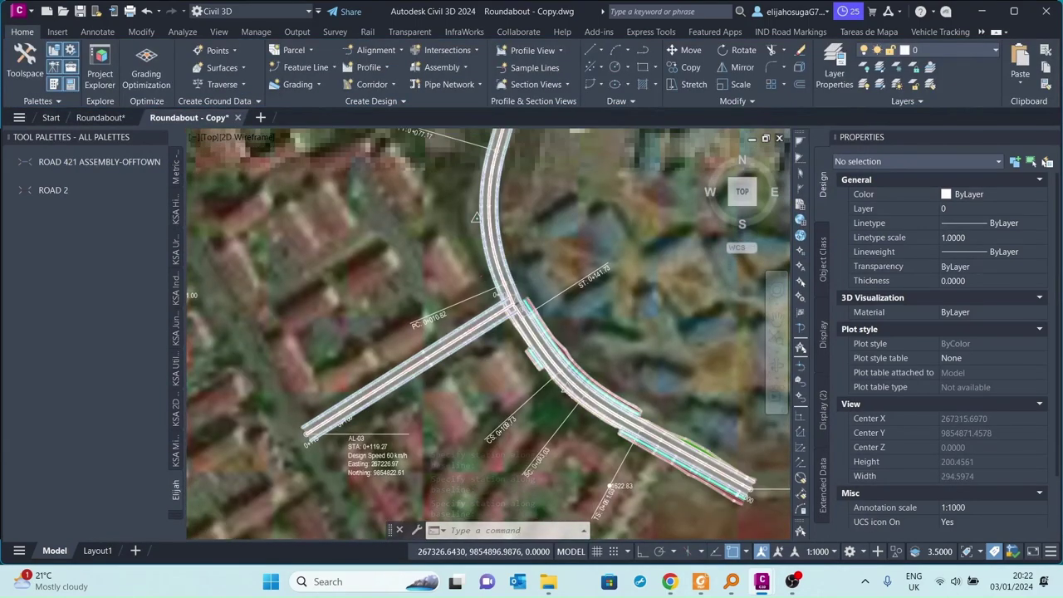
scroll(482, 337, "up", 4)
left_click(481, 357)
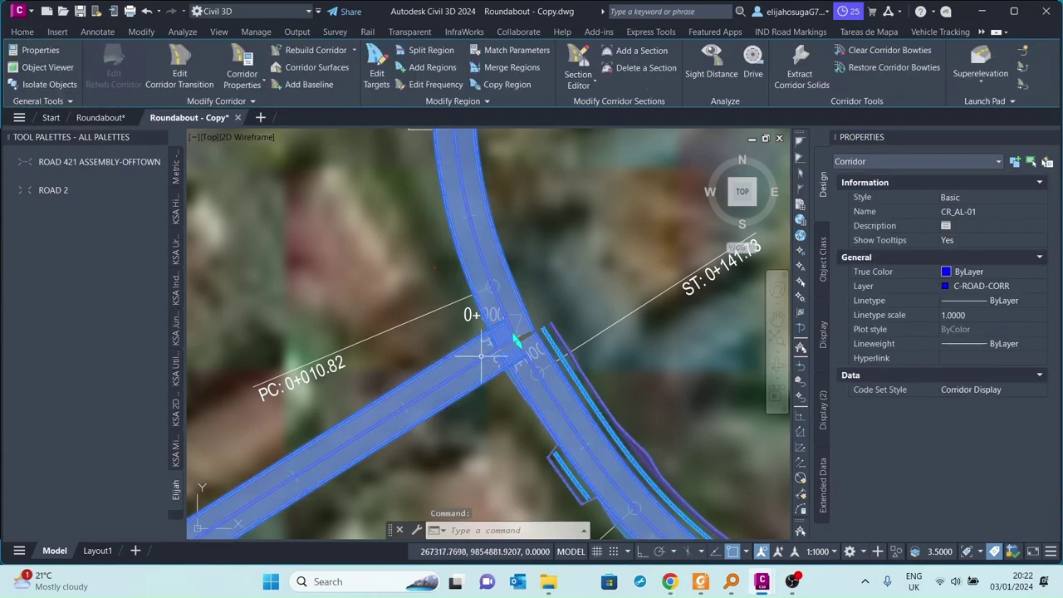
left_click(516, 339)
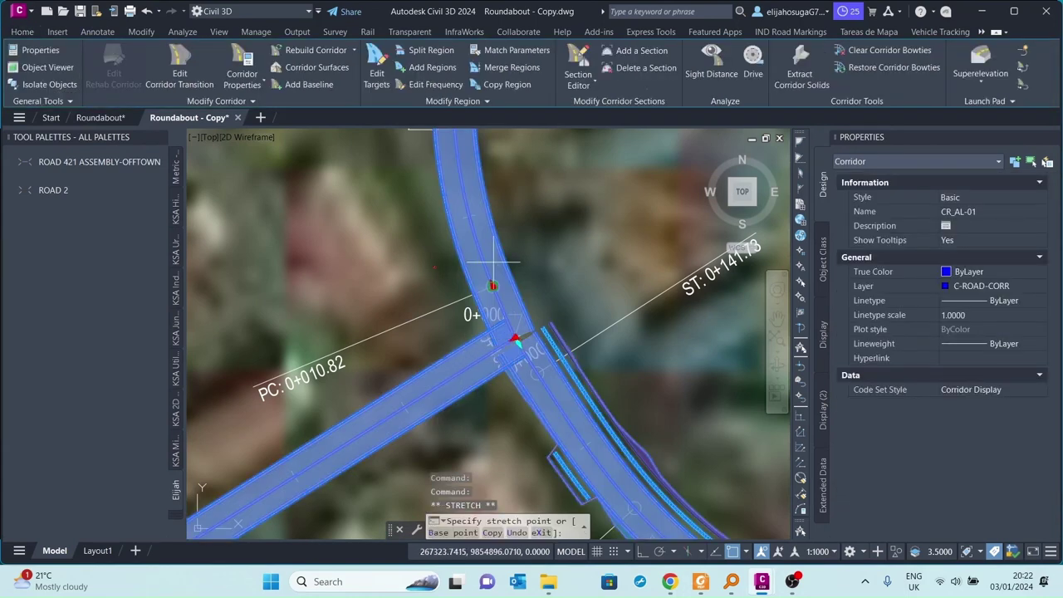
key("Escape")
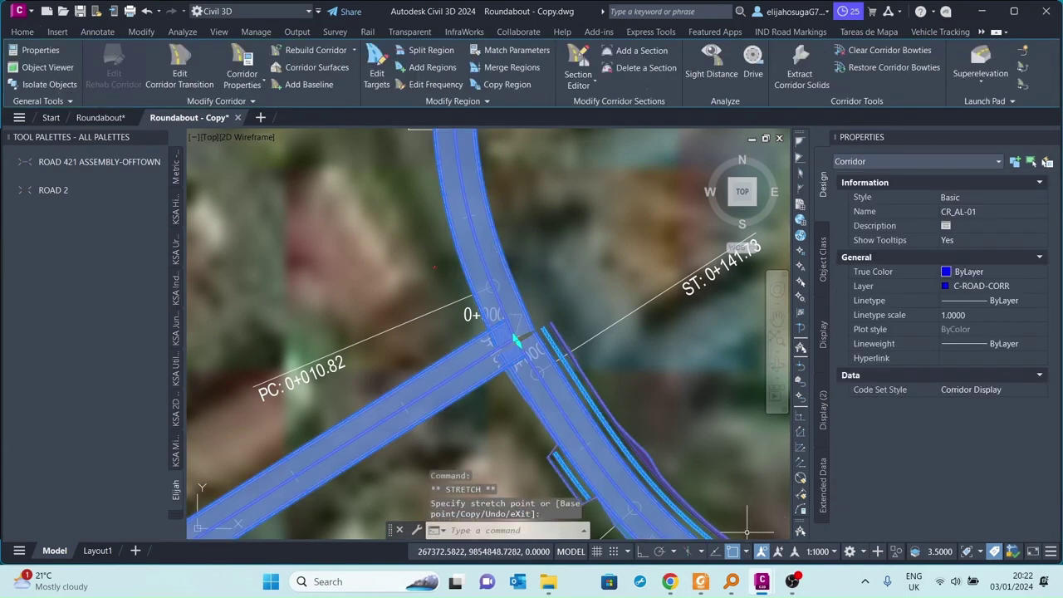
key("F3")
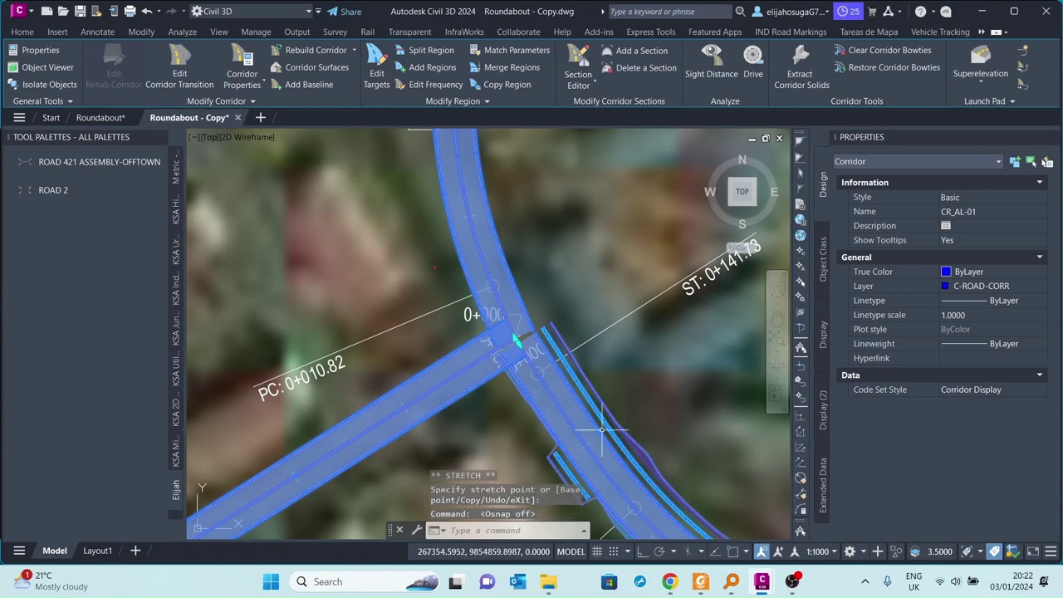
left_click(516, 339)
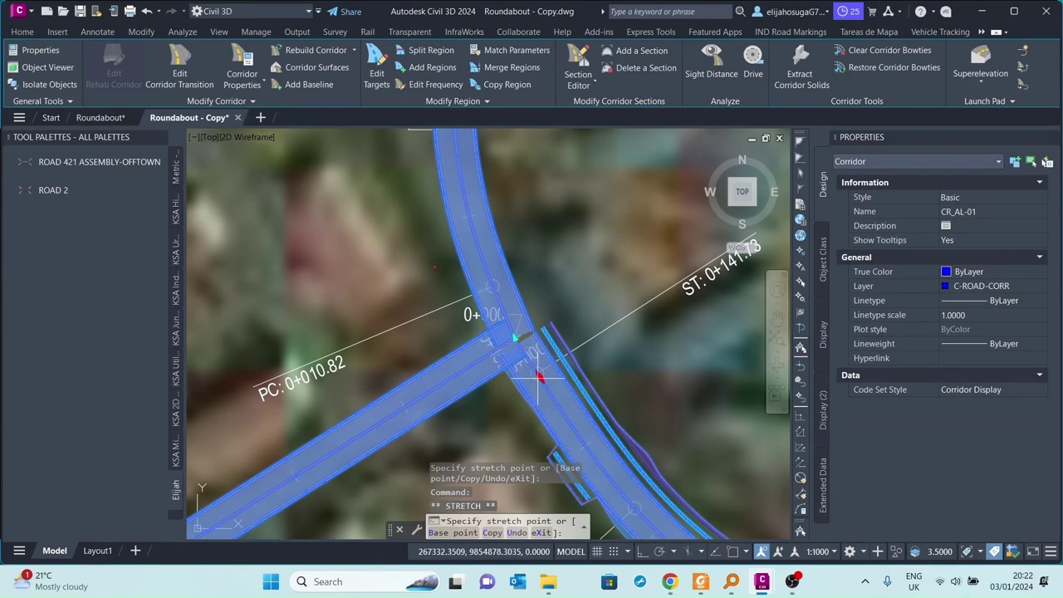
left_click(540, 379)
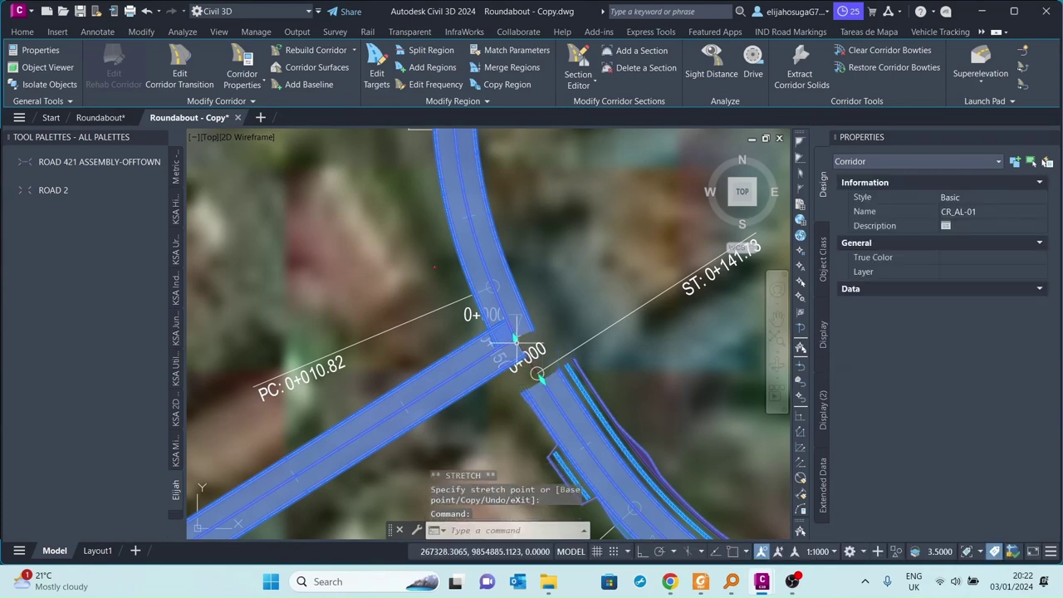
Stretch the start of the AL-03 corridor region back along its alignment, leaving a gap before the junction
left_click(515, 339)
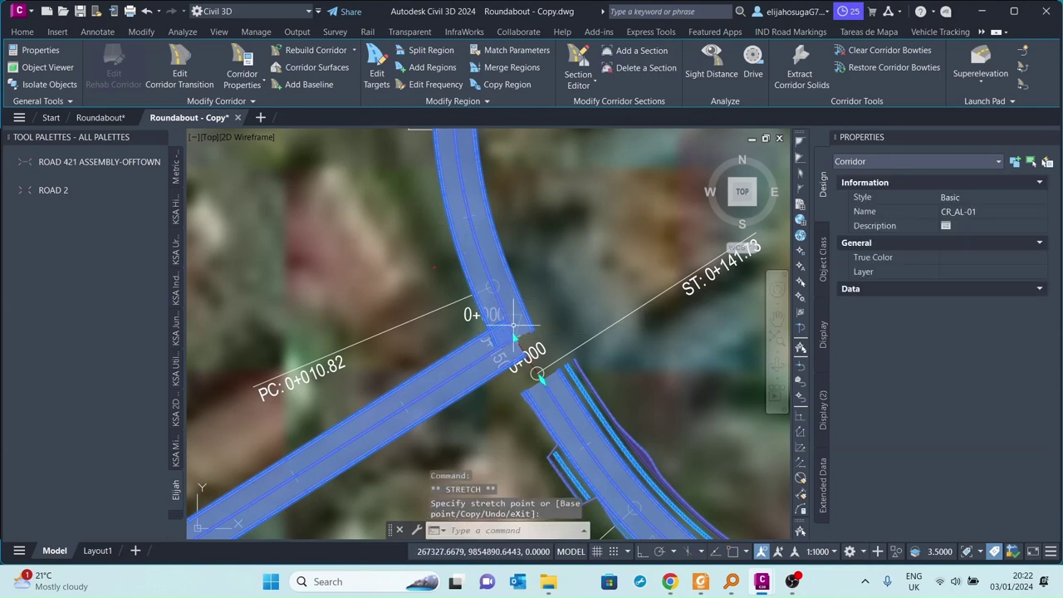
scroll(508, 270, "down", 2)
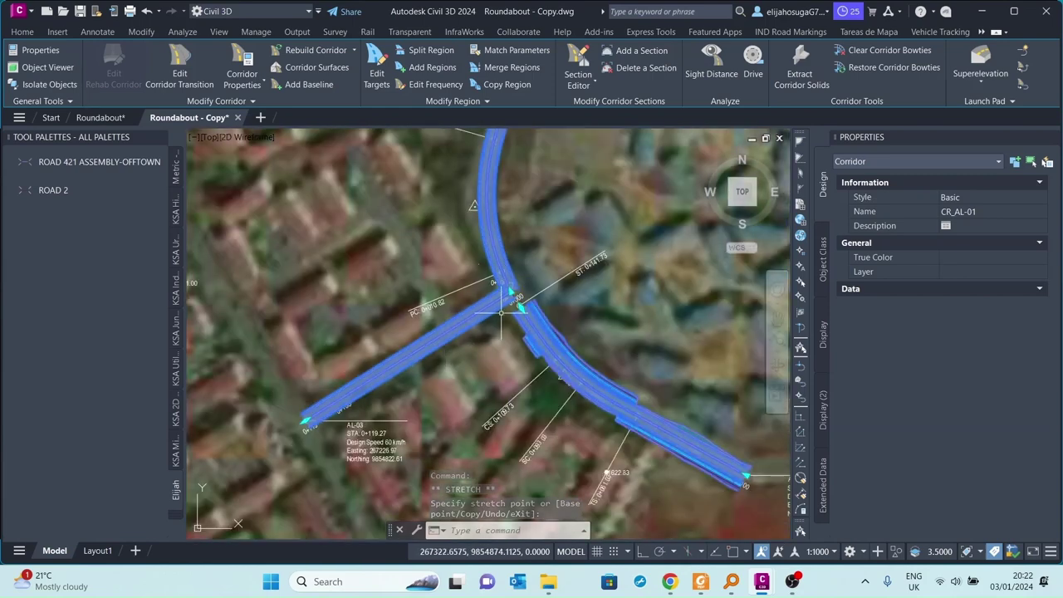
key("Escape")
left_click(457, 326)
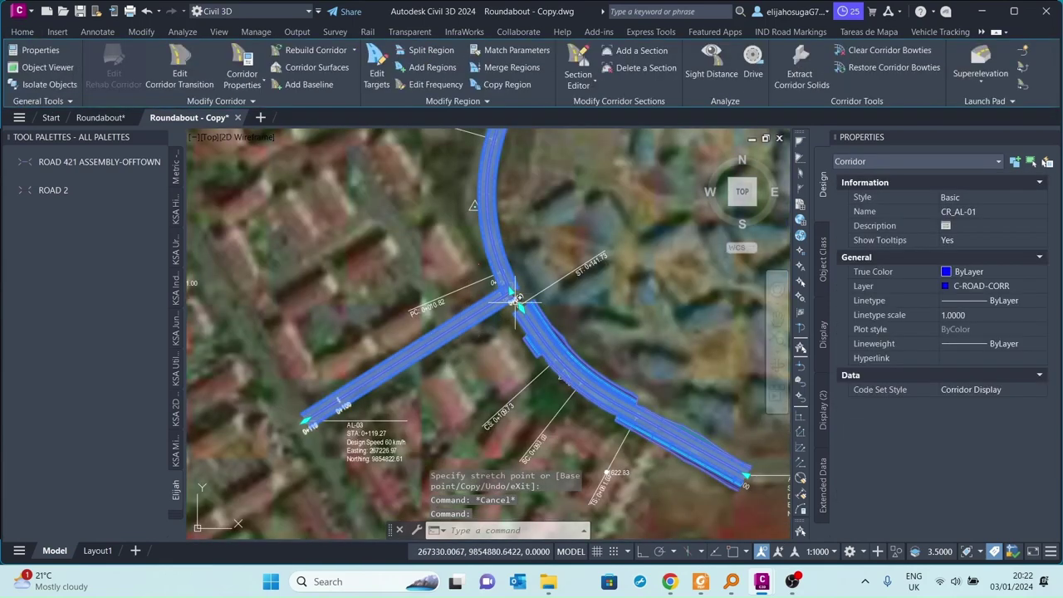
scroll(506, 294, "up", 3)
left_click(506, 294)
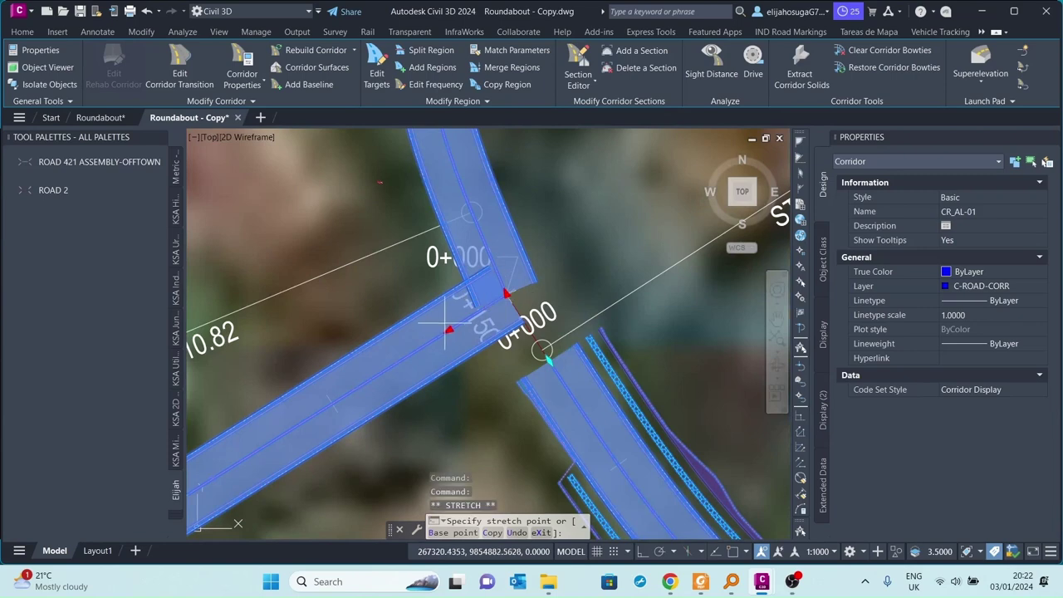
key("Escape")
scroll(478, 301, "up", 3)
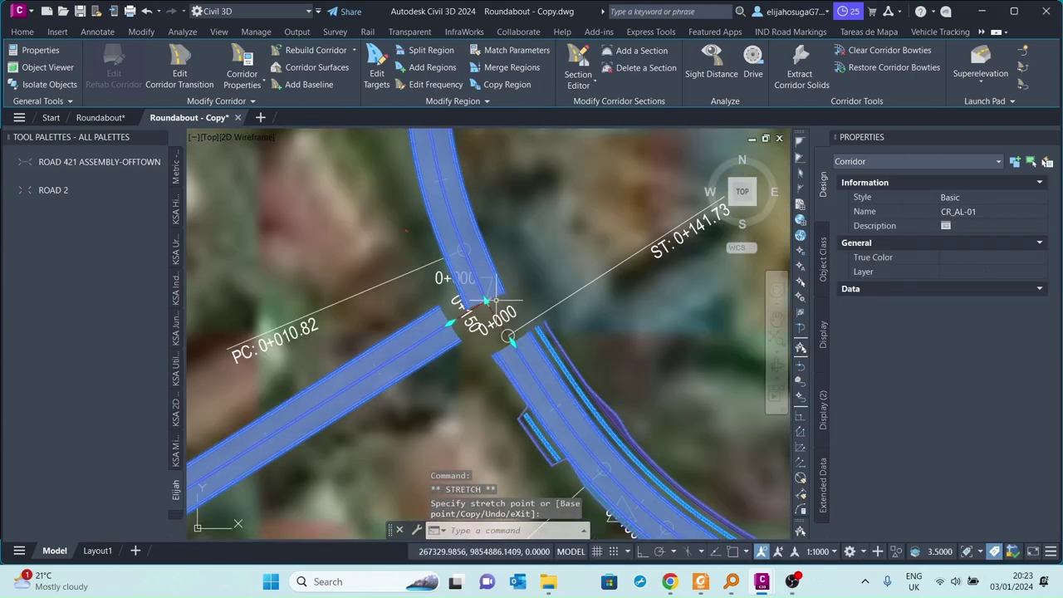
key("Escape")
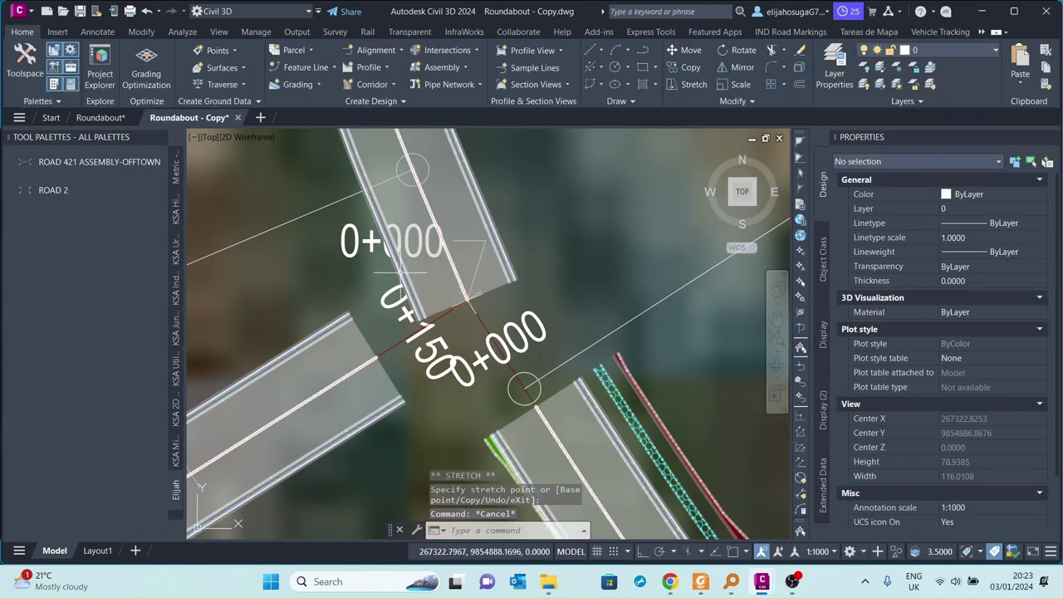
Pull the AL-02 region's start slightly back from the junction and extend the AL-01 region's end toward the intersection point
left_click(451, 300)
left_click(468, 299)
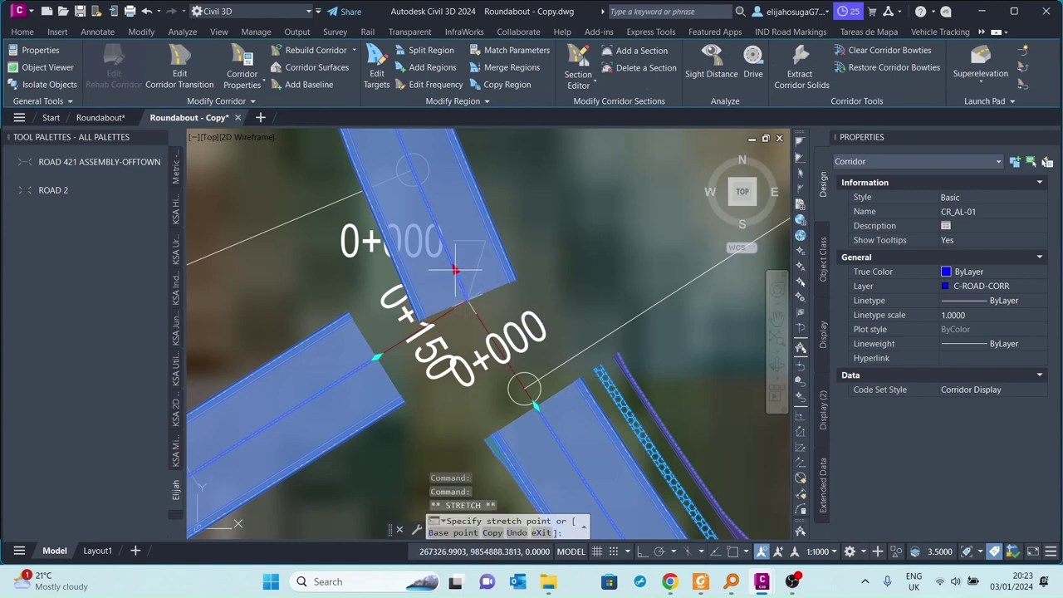
left_click(454, 267)
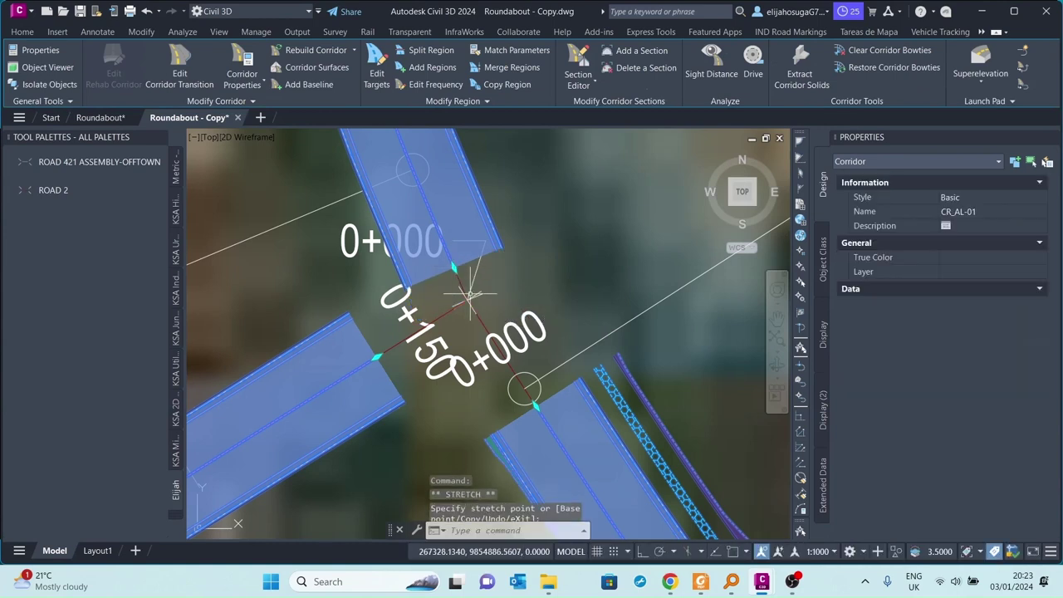
left_click(536, 406)
left_click(536, 406)
left_click(481, 323)
left_click(473, 322)
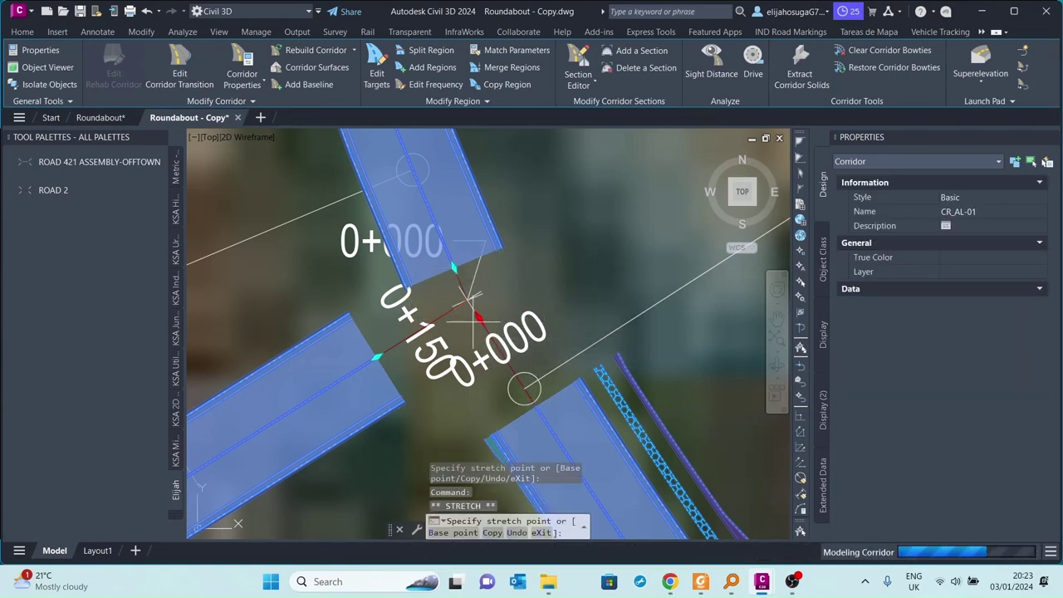
Move the AL-02 region's start and the AL-01 region's end closer together, leaving only a narrow gap at the intersection point
left_click(451, 270)
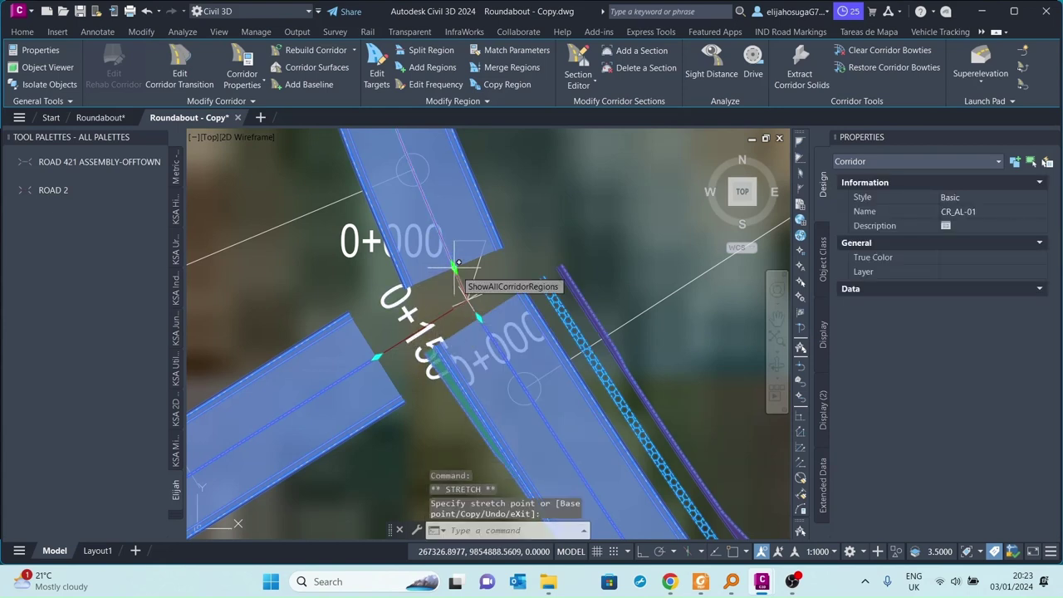
left_click(454, 270)
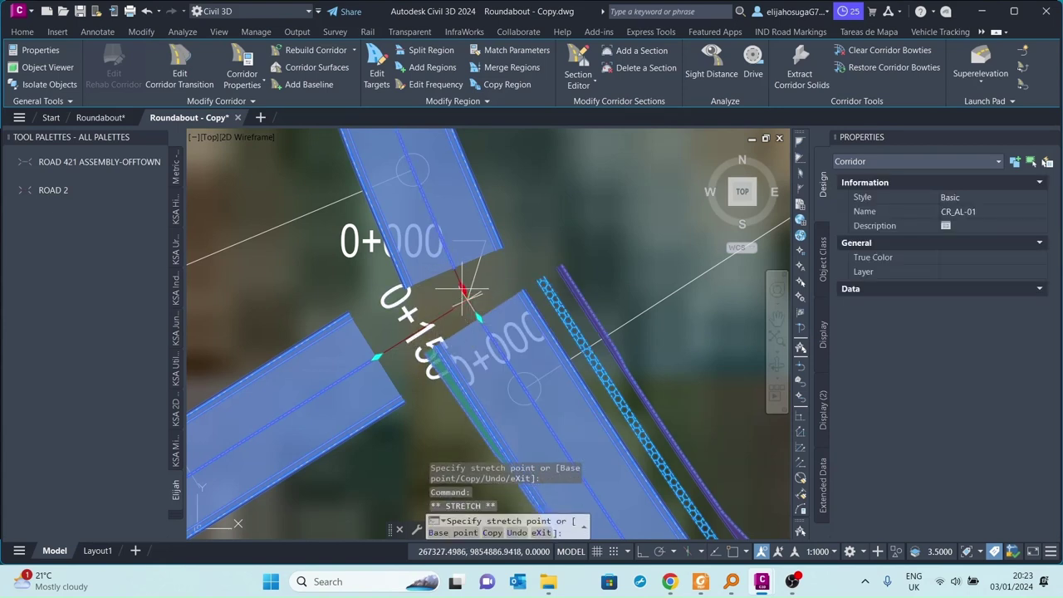
left_click(466, 290)
left_click(463, 289)
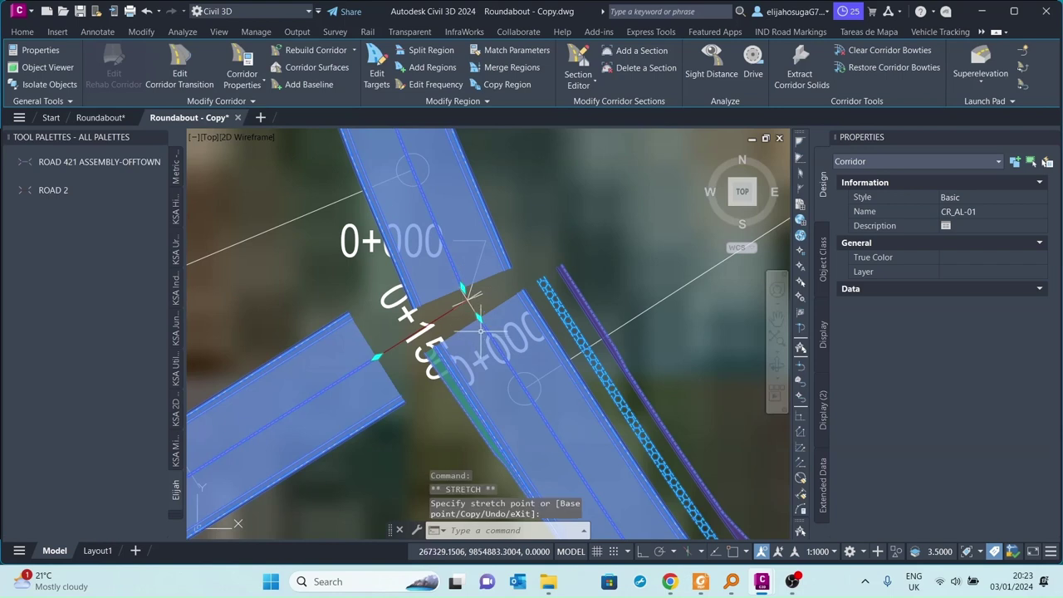
left_click(469, 292)
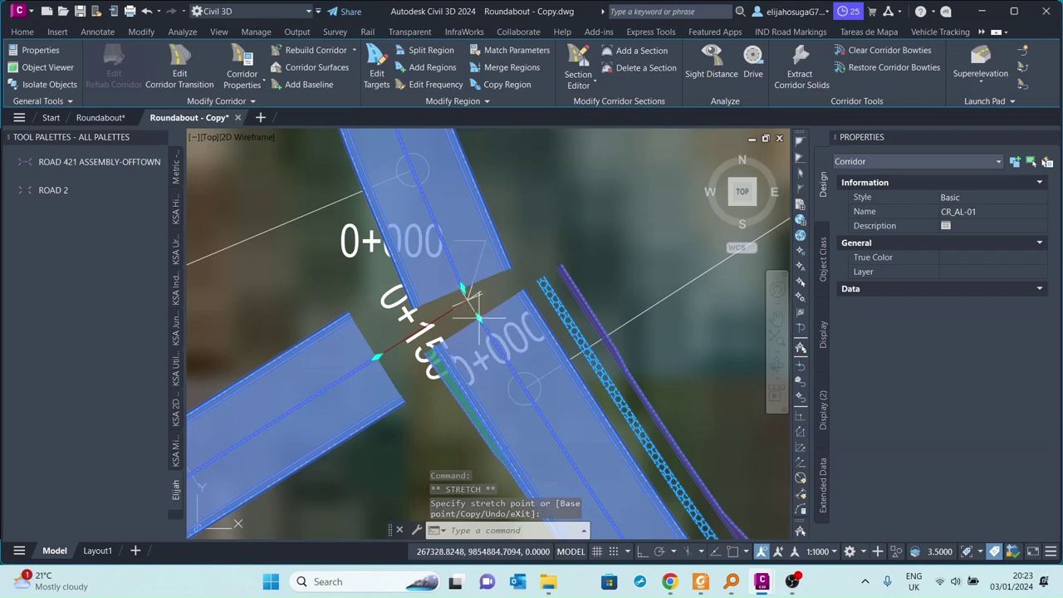
left_click(477, 316)
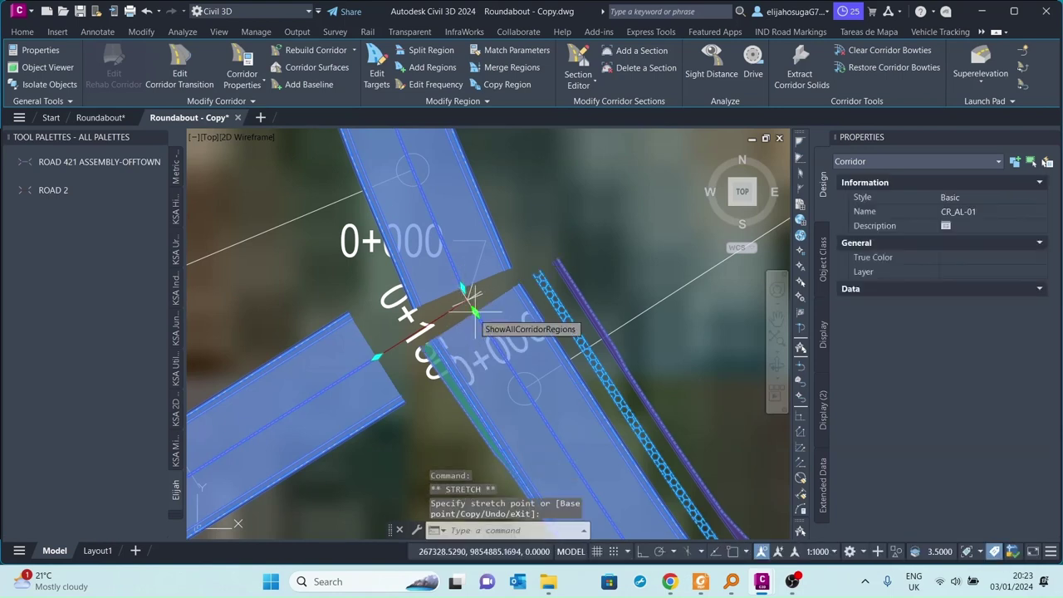
key("Escape")
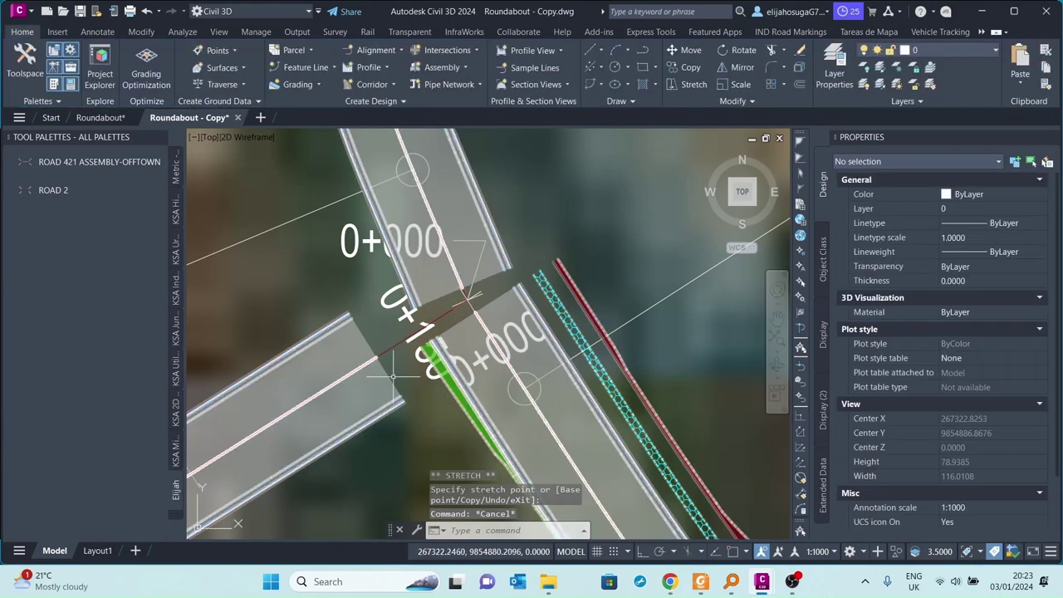
Extend the AL-03 region's start toward the junction until it nearly meets the edge of the AL-01 and AL-02 roads
left_click(378, 370)
left_click(378, 359)
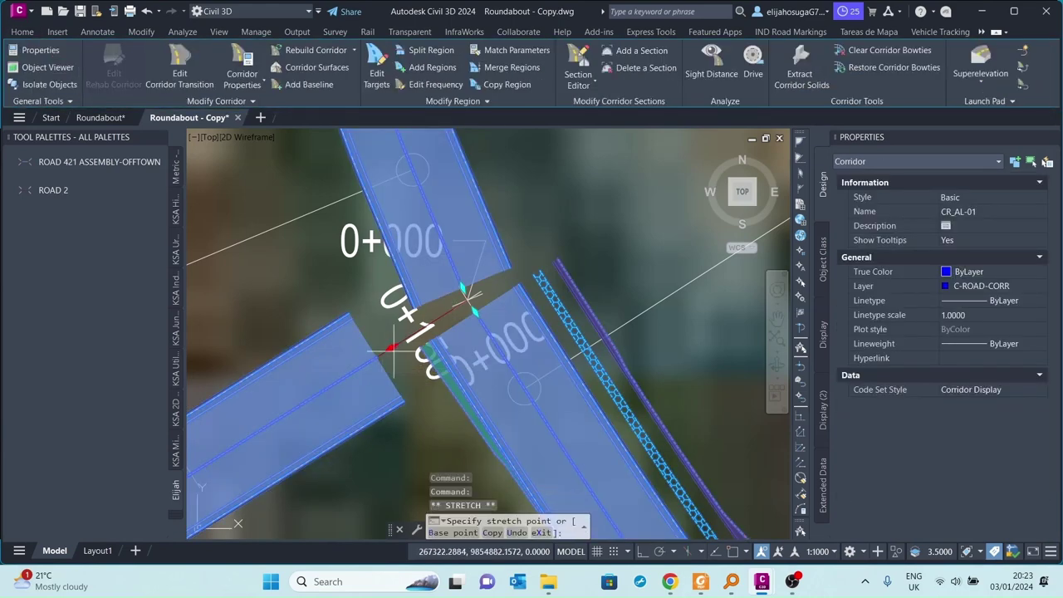
left_click(394, 348)
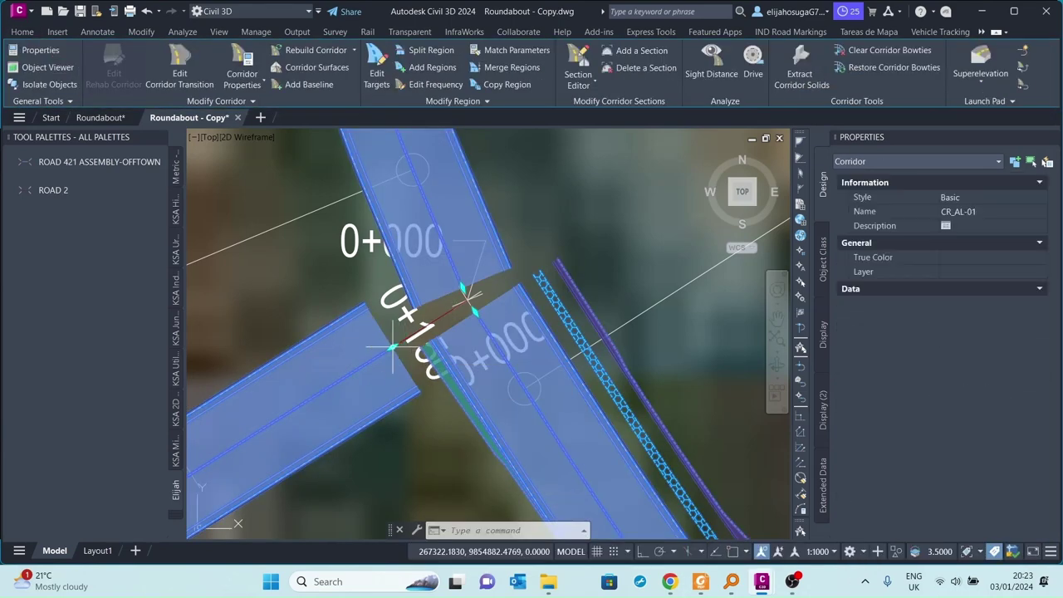
left_click(393, 347)
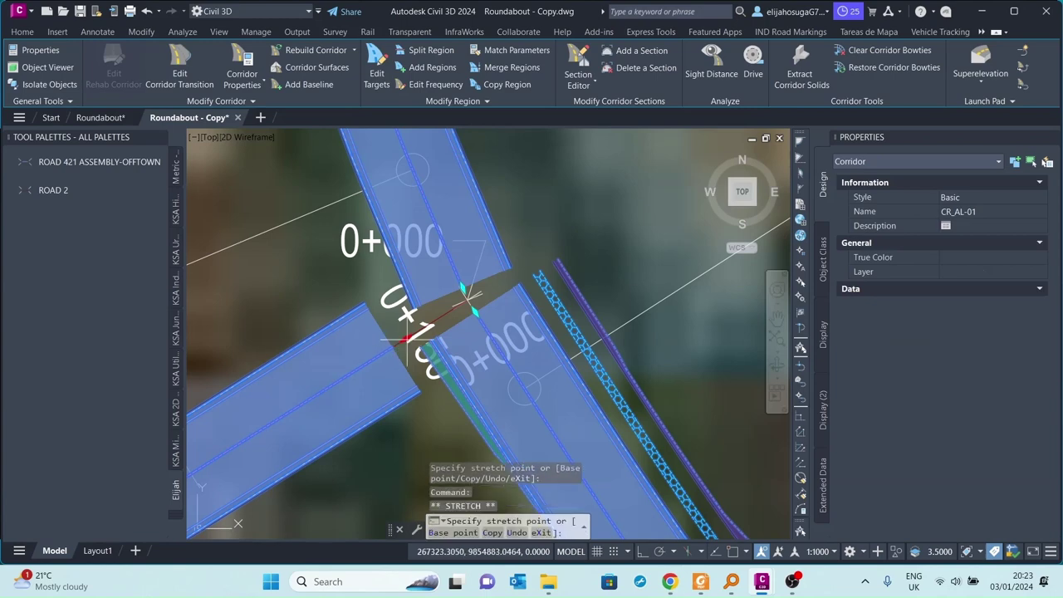
left_click(406, 339)
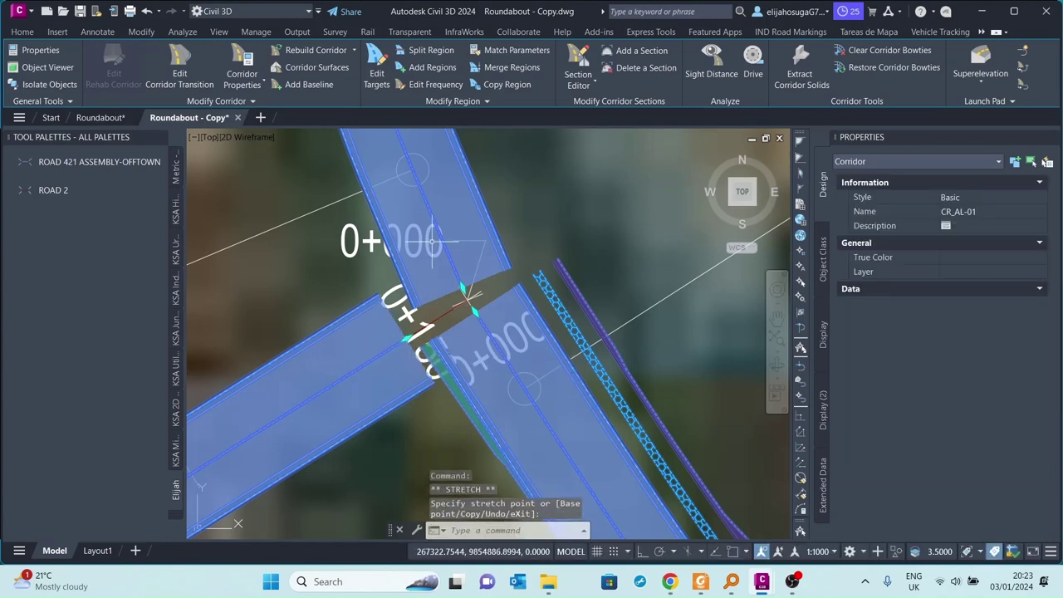
key("Escape")
scroll(524, 378, "down", 2)
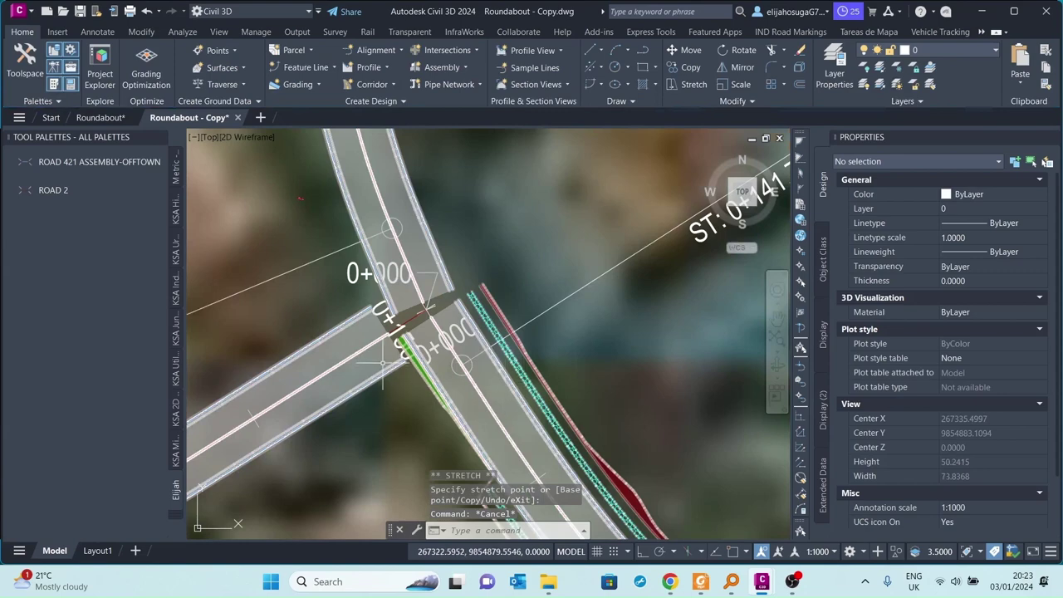
scroll(384, 363, "down", 5)
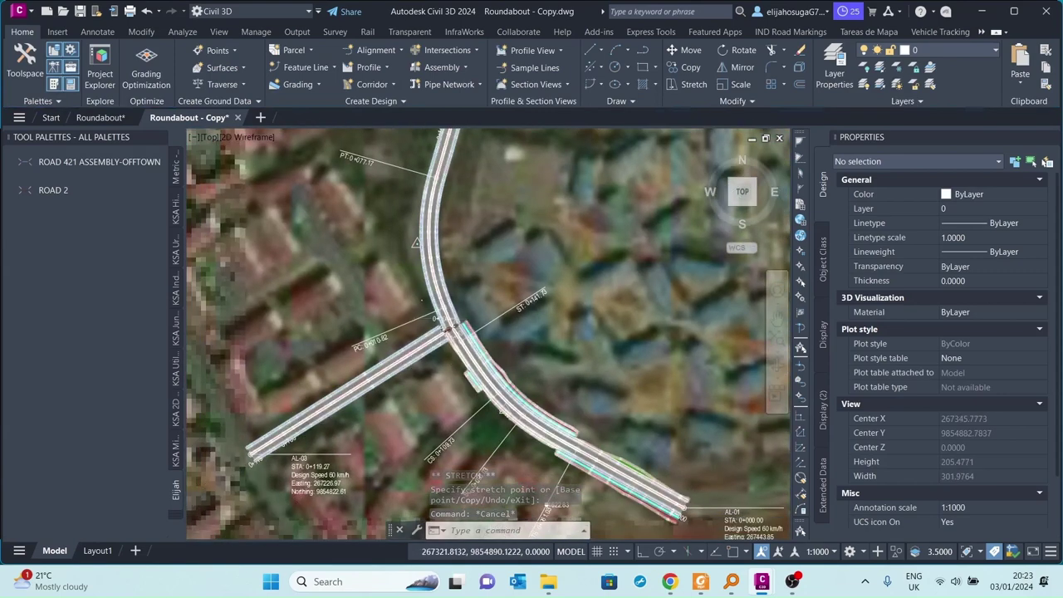
Set the surface target of every region in the corridor to estate and rebuild the corridor
scroll(446, 325, "up", 3)
left_click(442, 331)
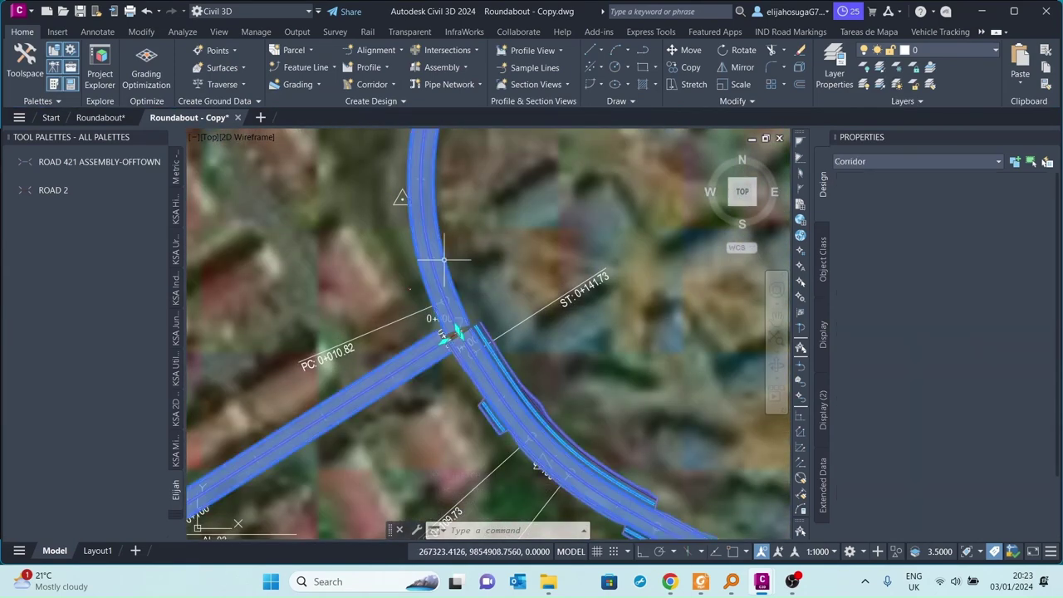
right_click(467, 366)
left_click(518, 188)
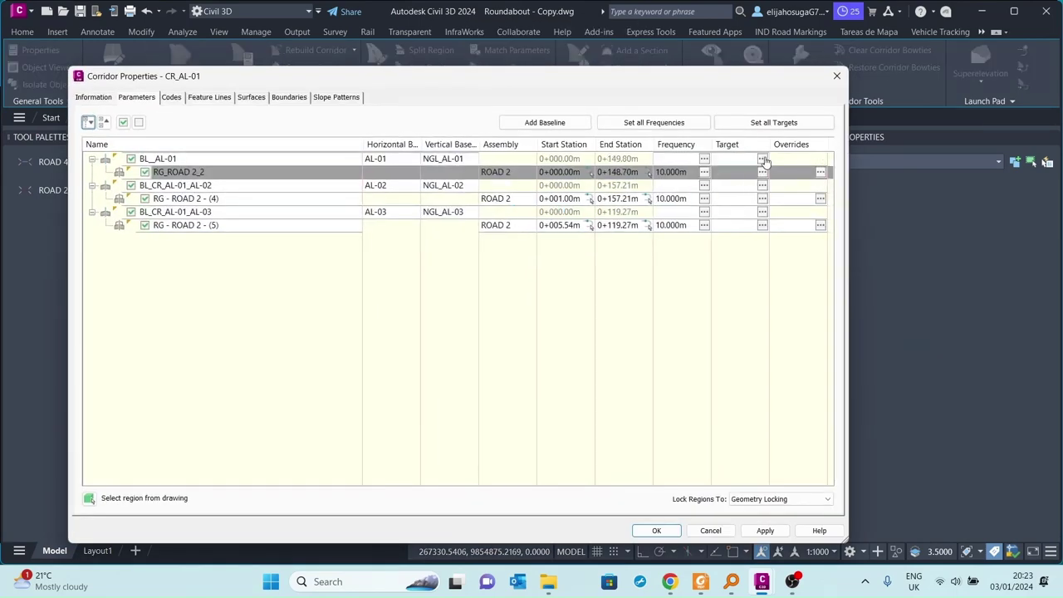
left_click(773, 122)
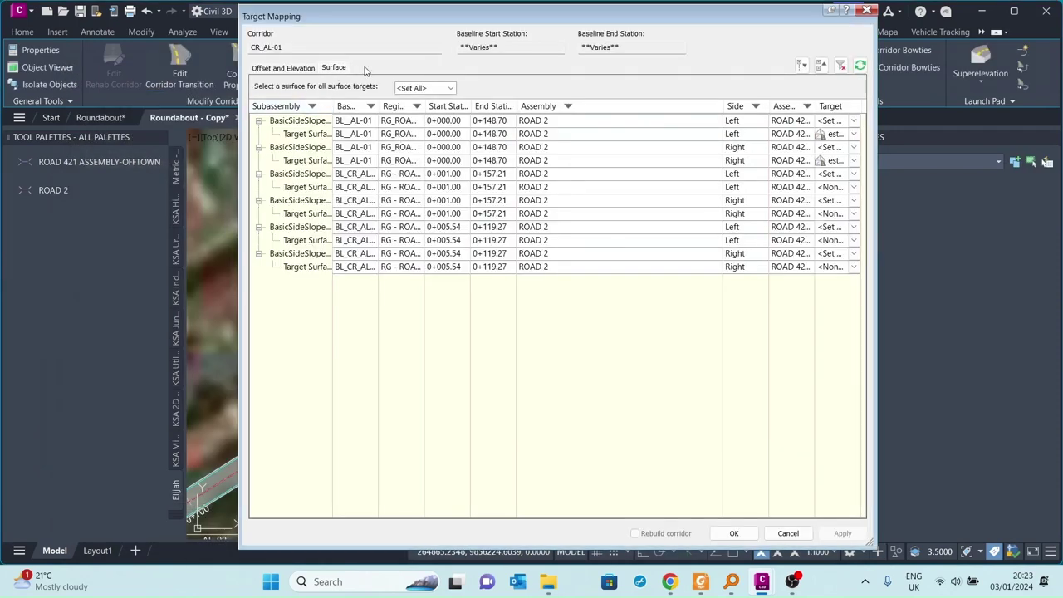
left_click(422, 88)
left_click(426, 113)
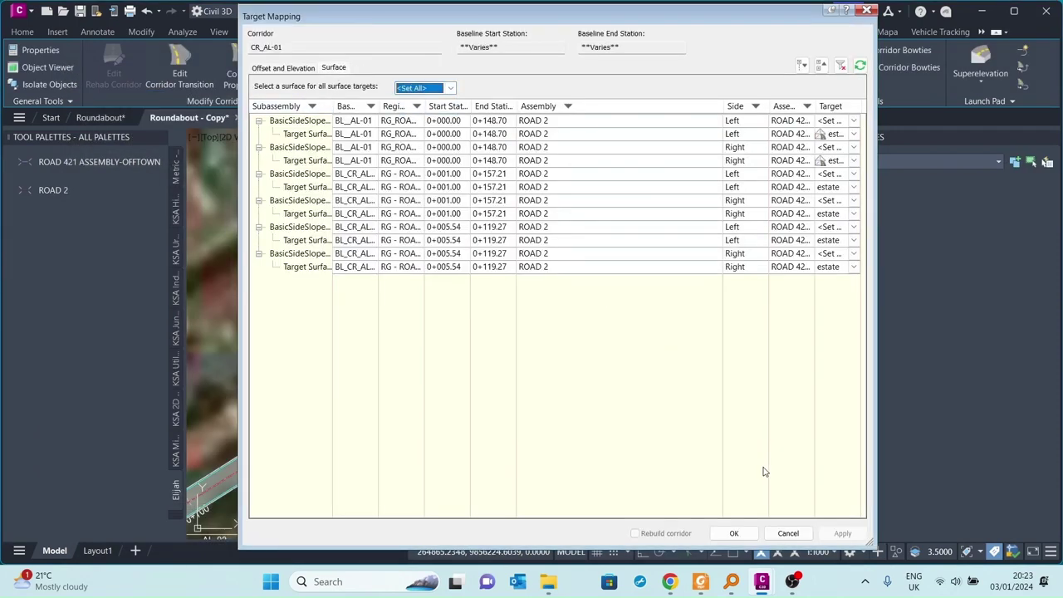
left_click(735, 534)
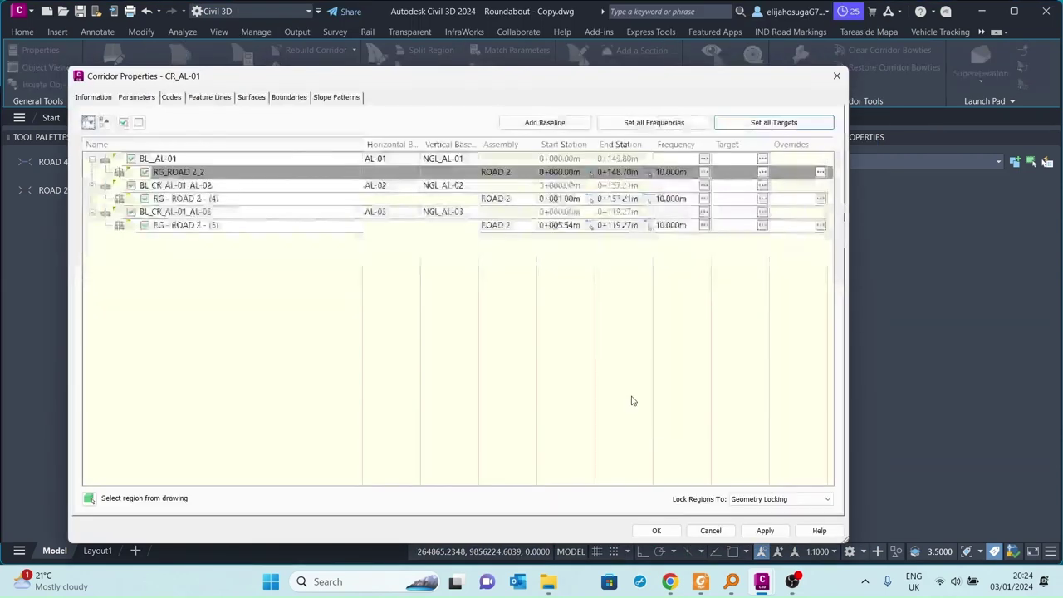
left_click(766, 532)
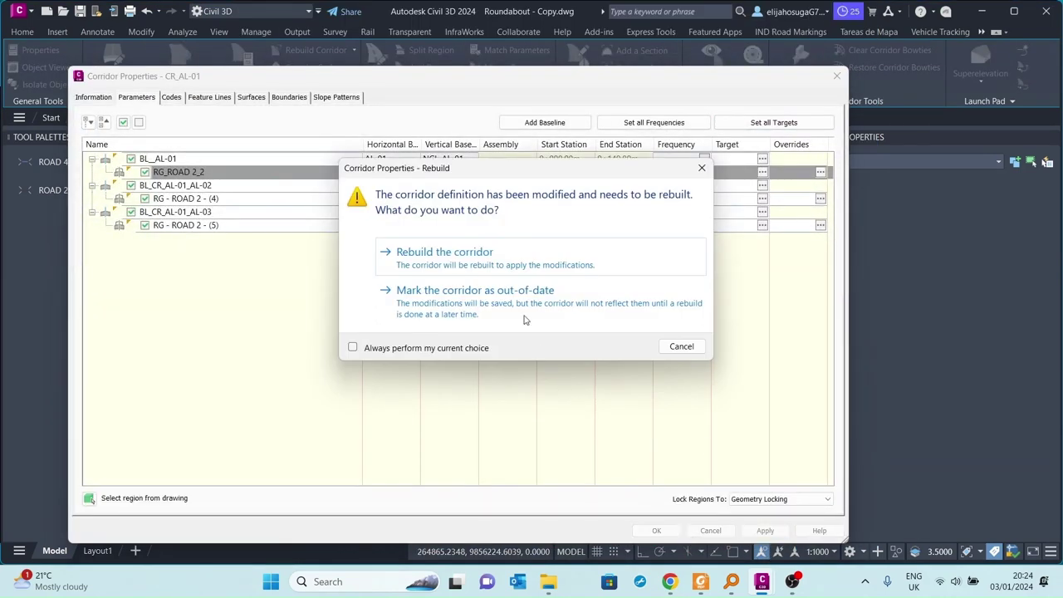
left_click(508, 264)
left_click(657, 530)
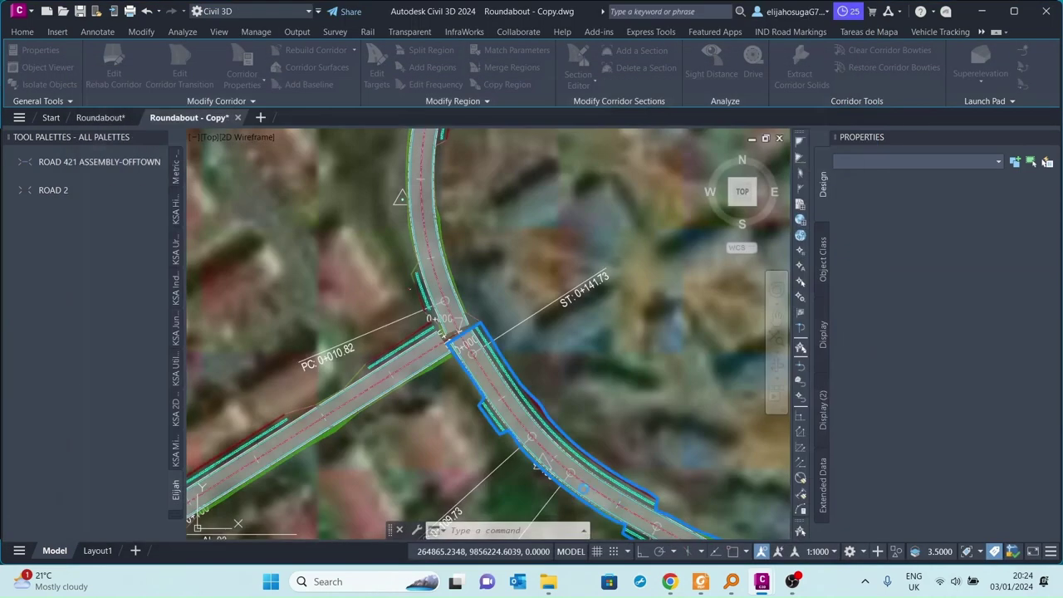
Examine the rebuilt corridor's side slopes along the three roads and around the junction
scroll(401, 372, "down", 2)
scroll(400, 371, "up", 2)
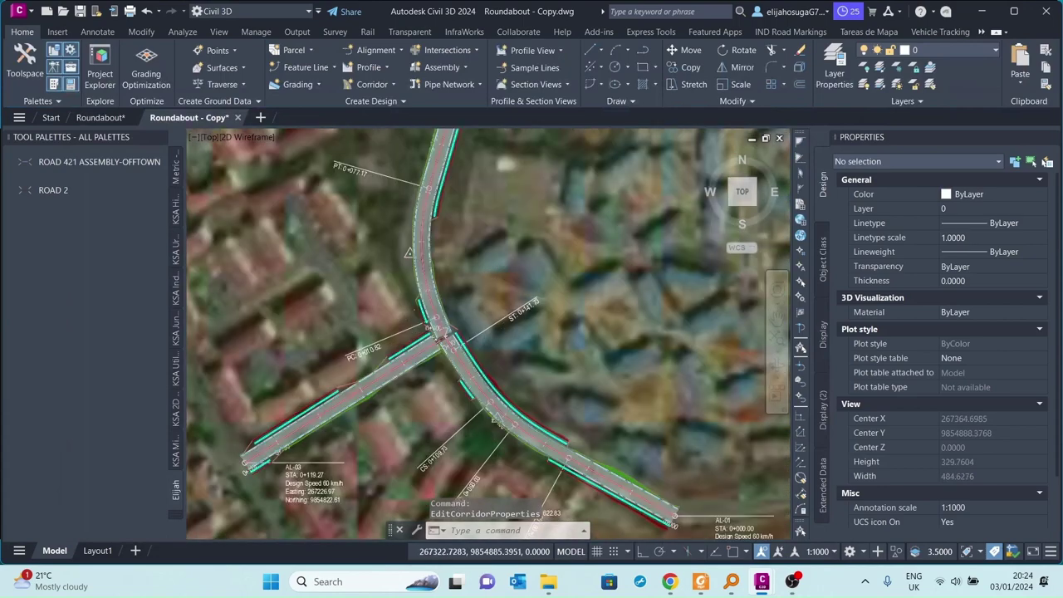
scroll(400, 371, "down", 6)
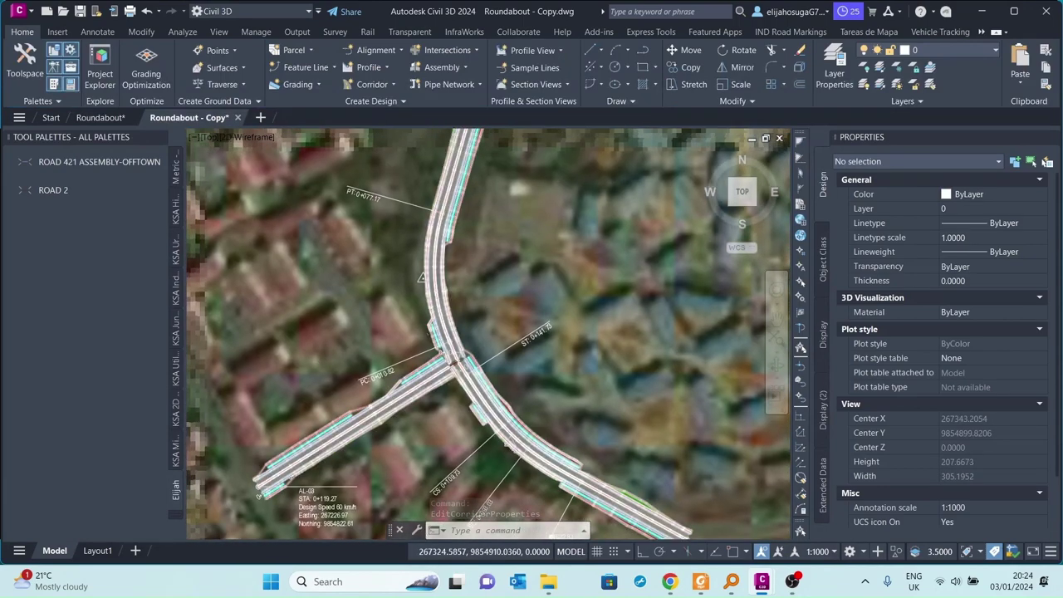
scroll(450, 319, "up", 10)
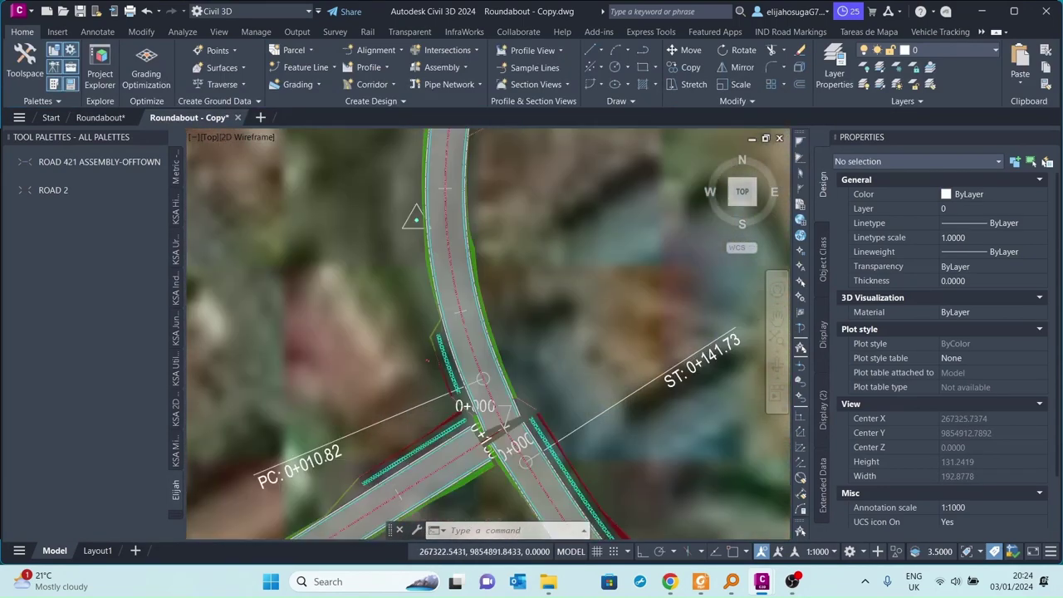
scroll(460, 366, "down", 6)
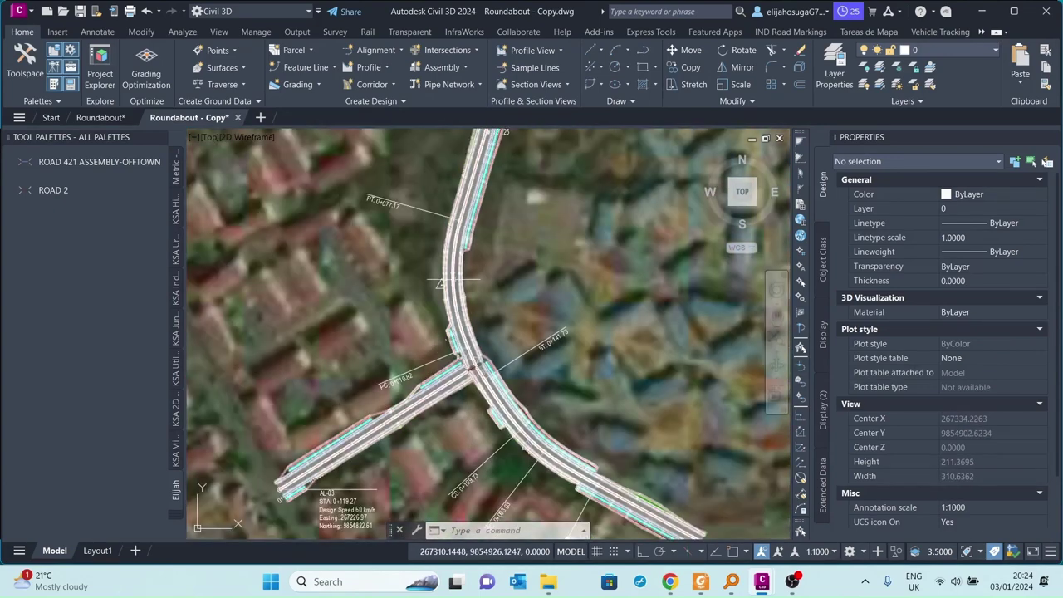
scroll(441, 349, "up", 4)
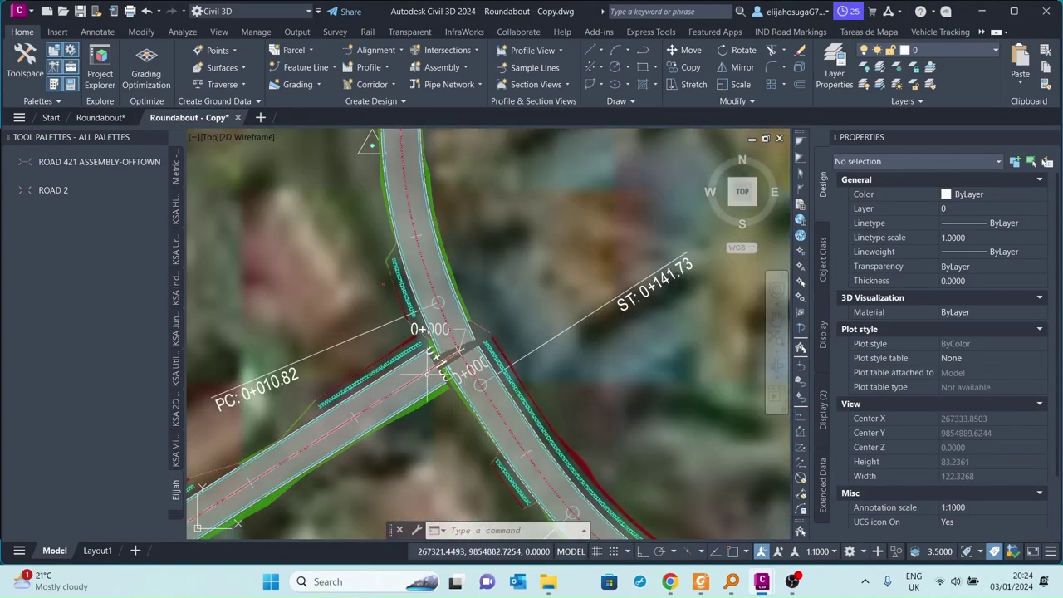
scroll(436, 355, "down", 2)
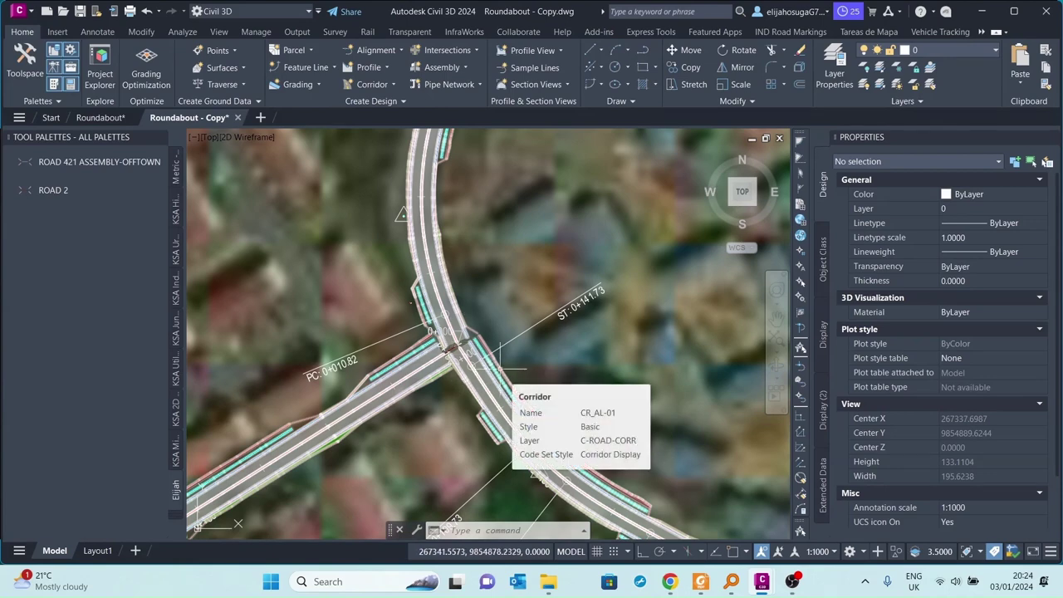
scroll(500, 366, "down", 6)
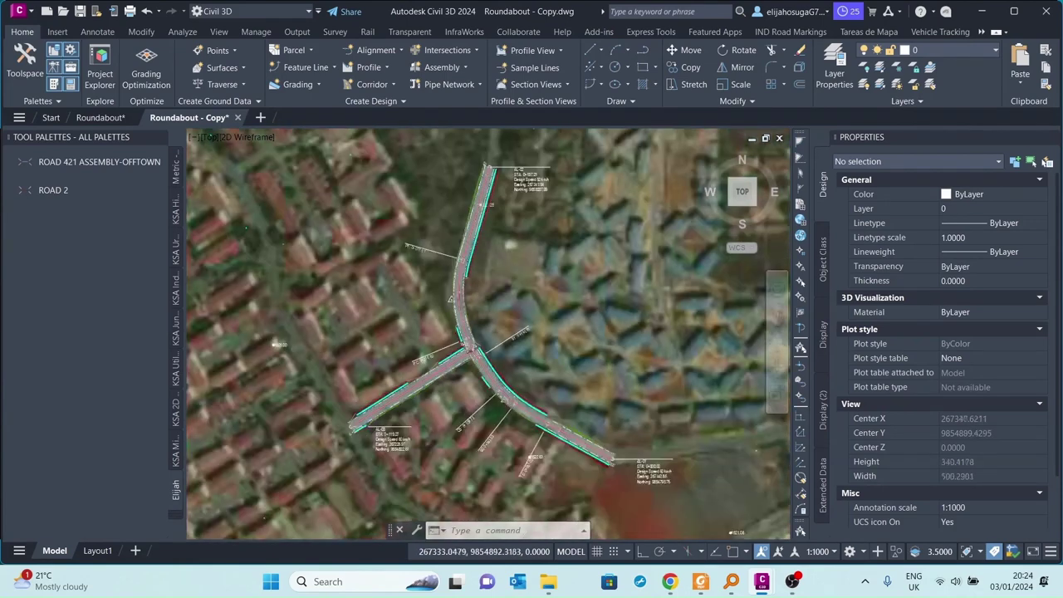
scroll(492, 359, "up", 8)
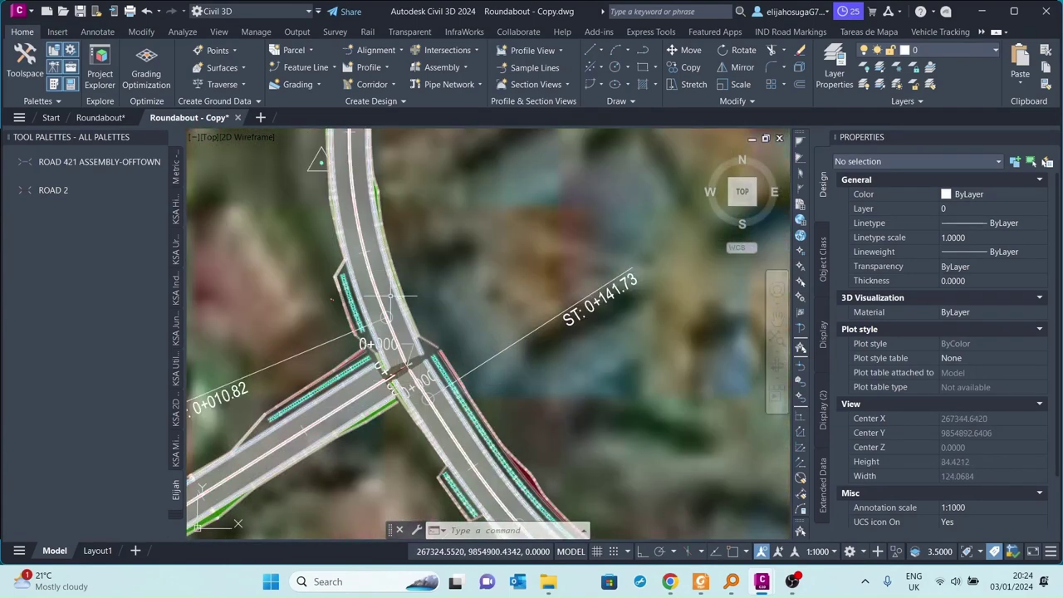
scroll(359, 247, "down", 2)
mouse_move(357, 249)
middle_mouse_down()
mouse_move(363, 242)
mouse_move(379, 273)
middle_mouse_up()
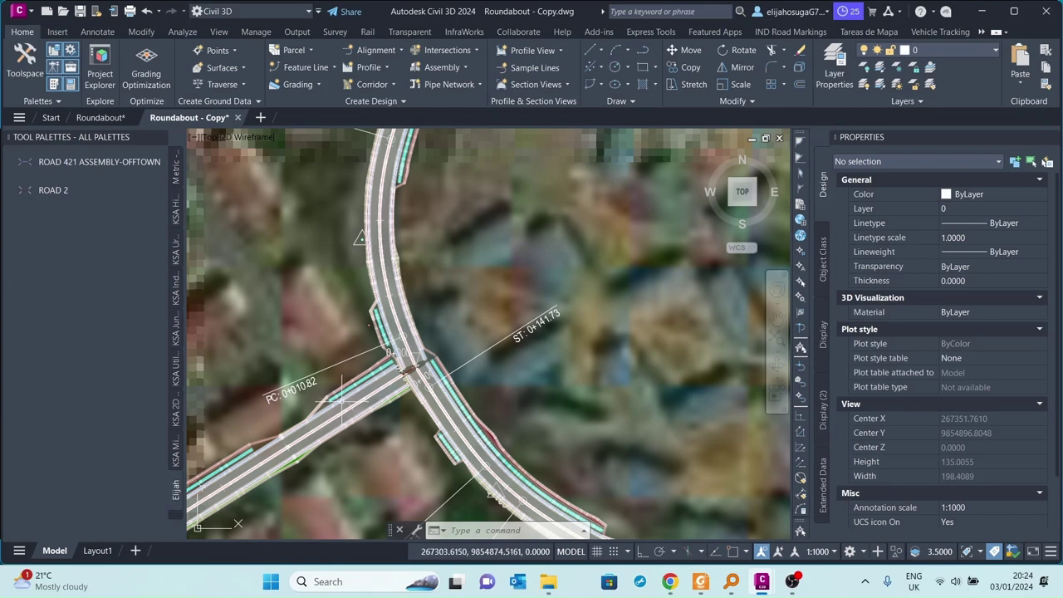
scroll(347, 397, "up", 4)
scroll(349, 392, "down", 4)
scroll(357, 386, "down", 4)
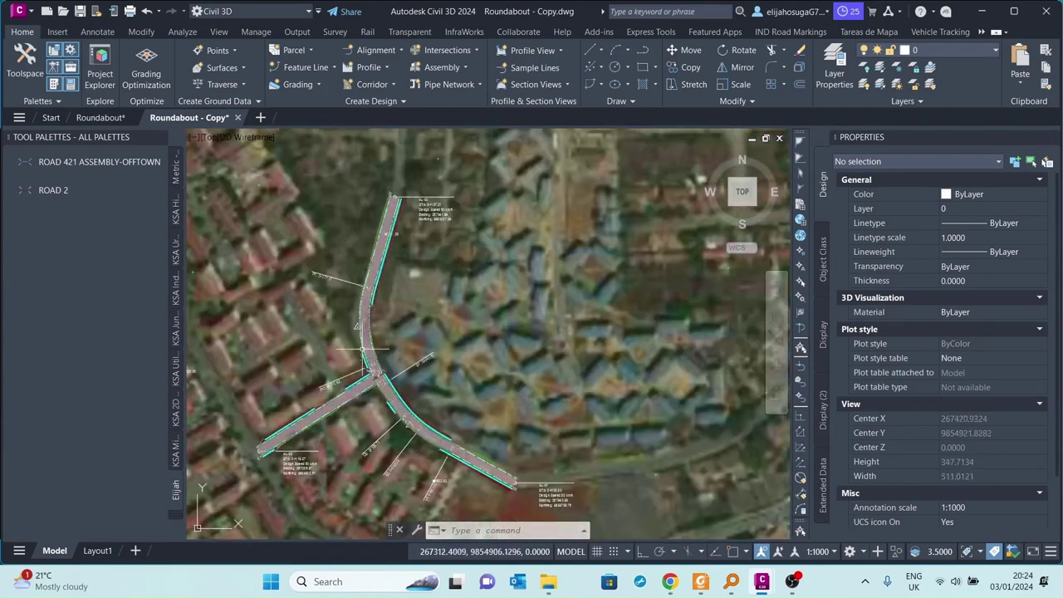
Create a corridor surface for CR_AL-01 and add the Top link code as its data
left_click(366, 283)
right_click(366, 283)
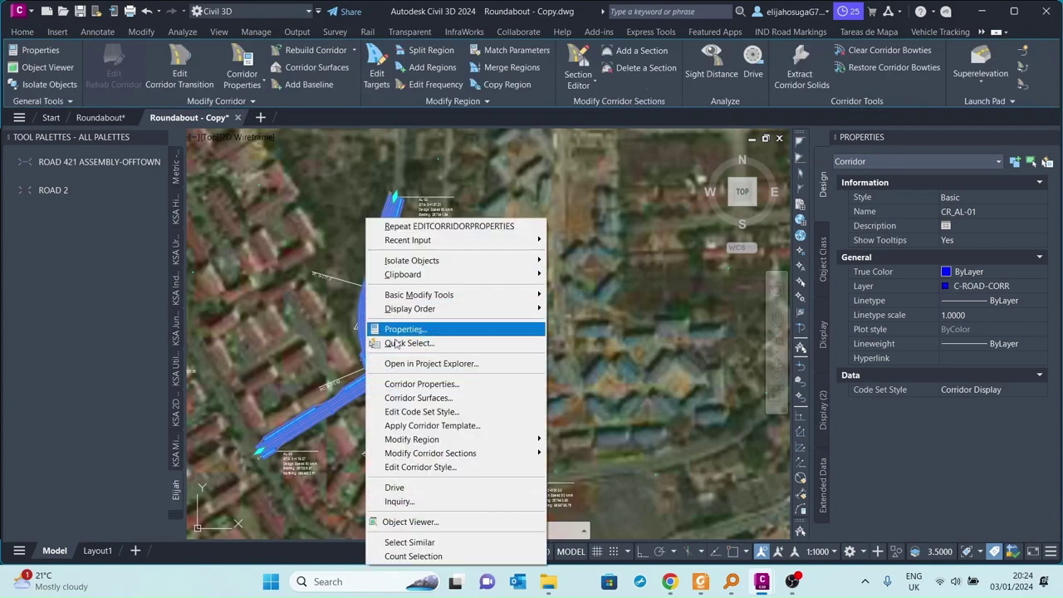
left_click(407, 382)
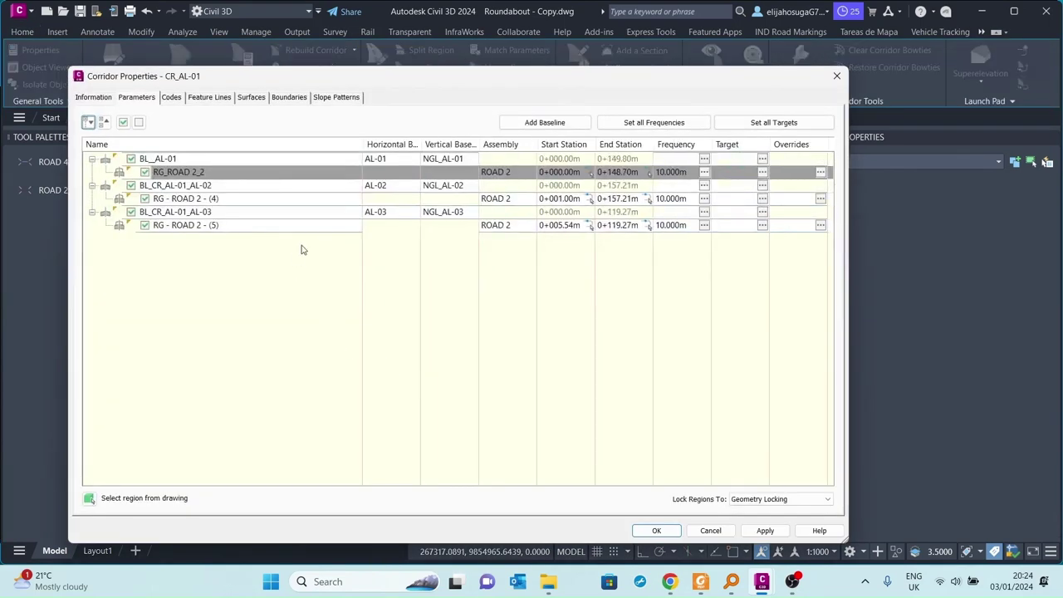
left_click(253, 99)
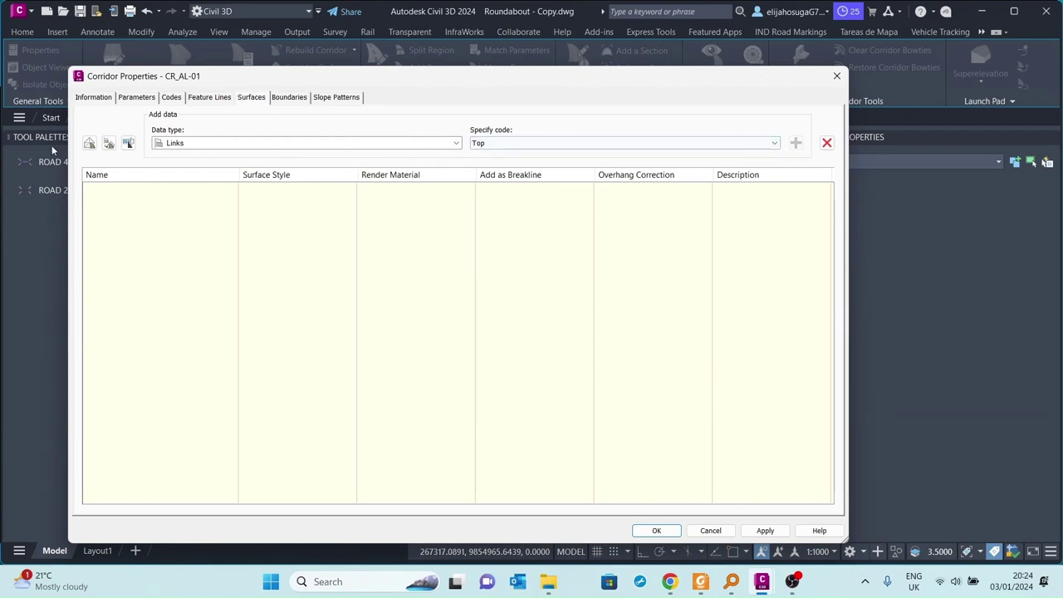
left_click(90, 143)
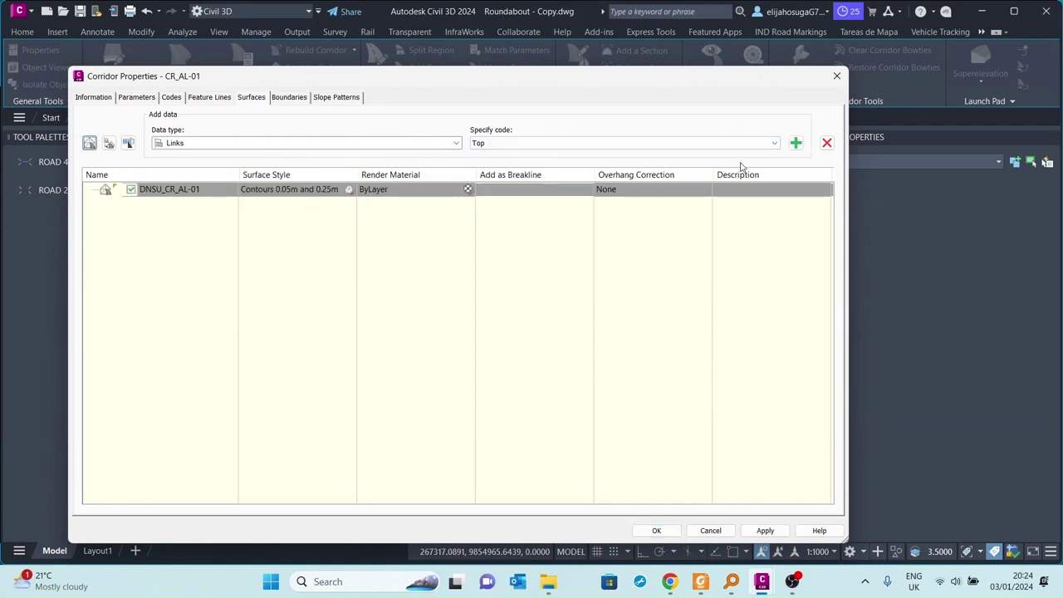
left_click(796, 142)
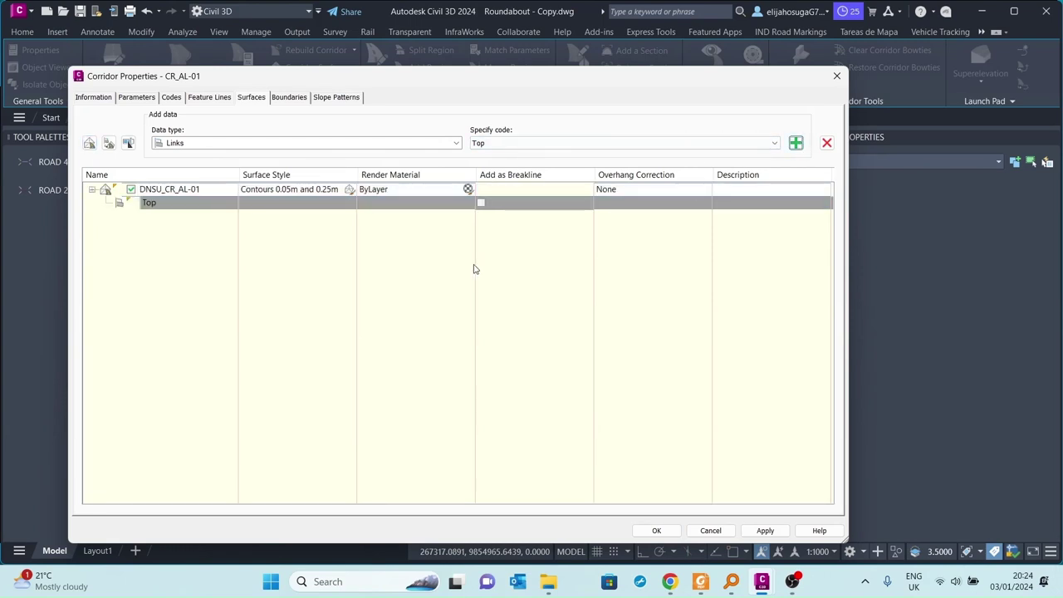
left_click(481, 203)
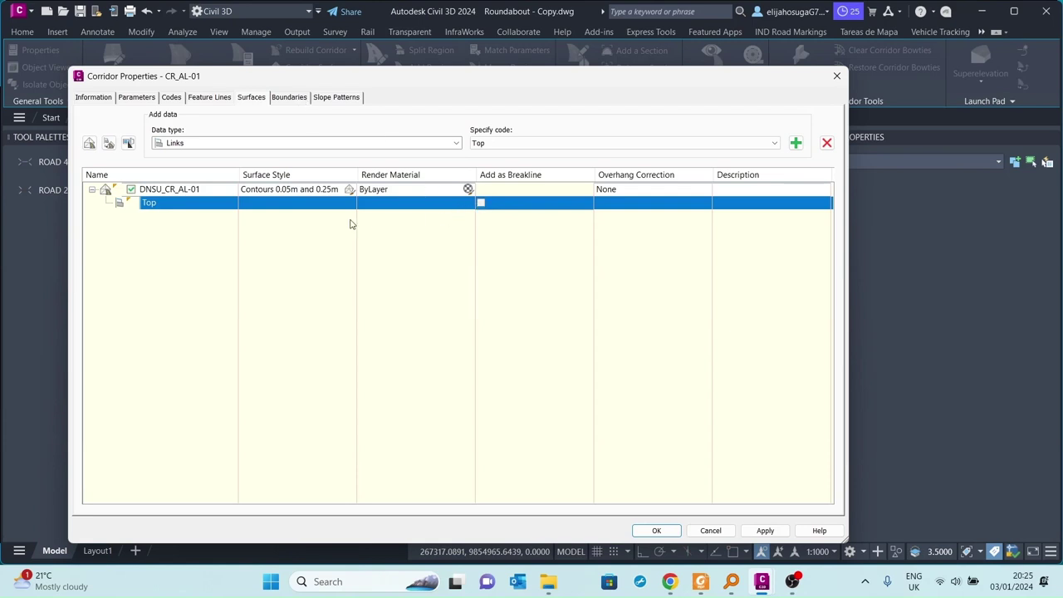
Add the corridor extents as the outer boundary of the new corridor surface and rebuild the corridor
left_click(287, 98)
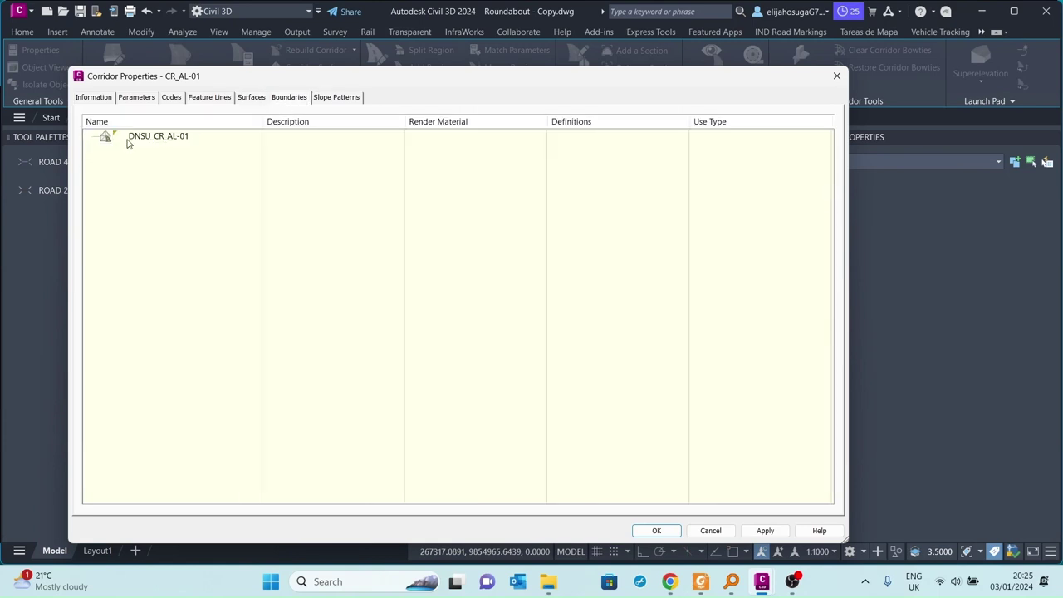
left_click(160, 138)
right_click(160, 135)
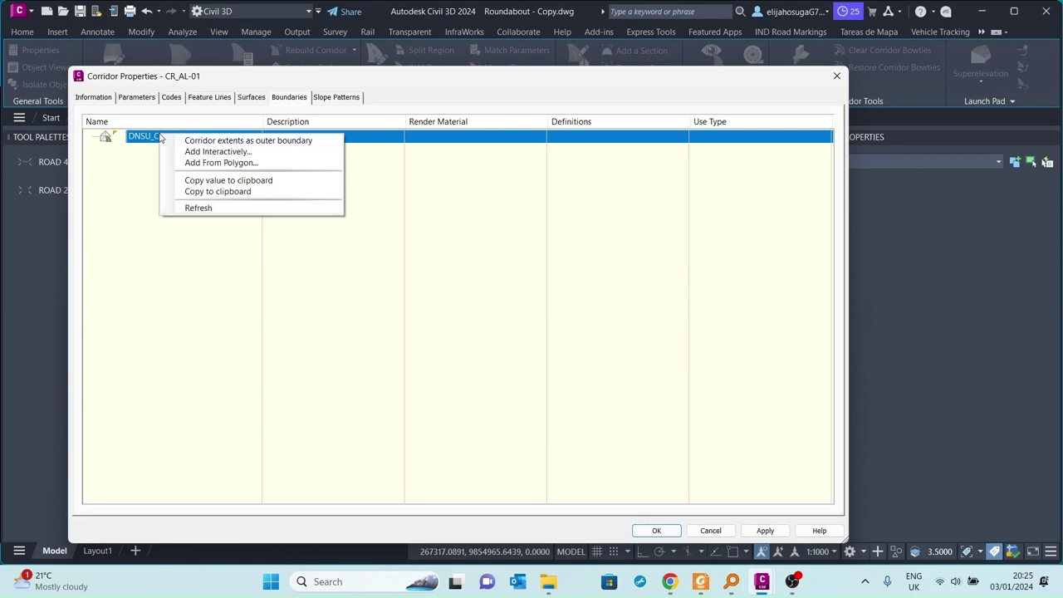
left_click(237, 140)
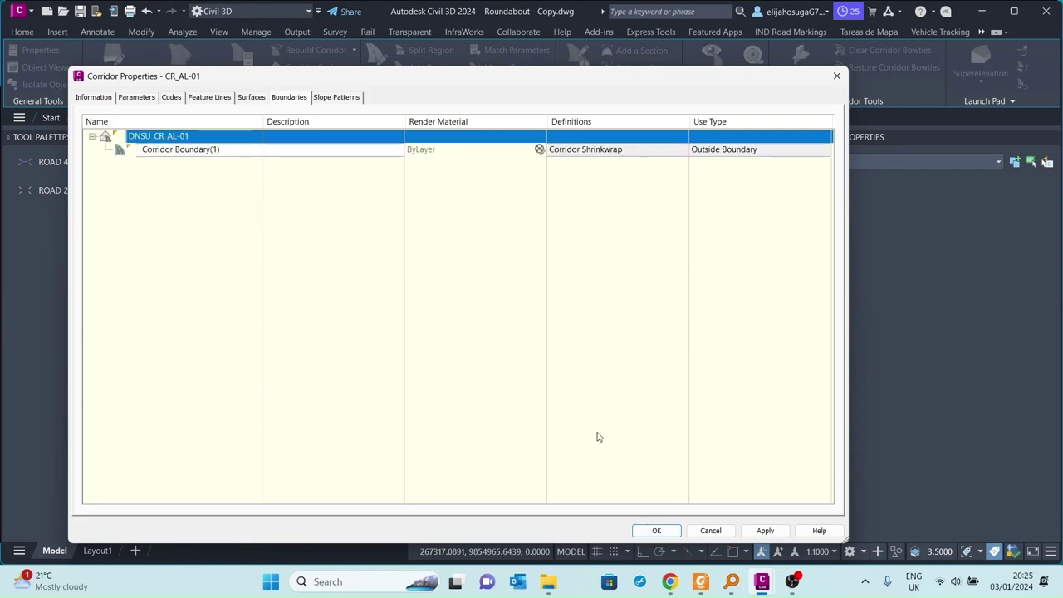
left_click(788, 530)
left_click(444, 275)
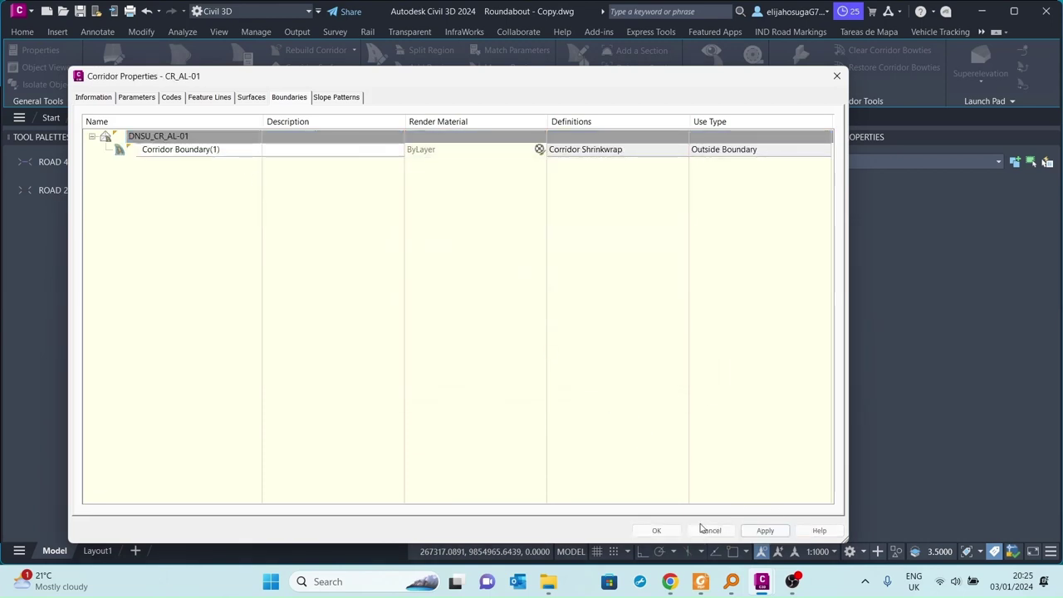
left_click(657, 530)
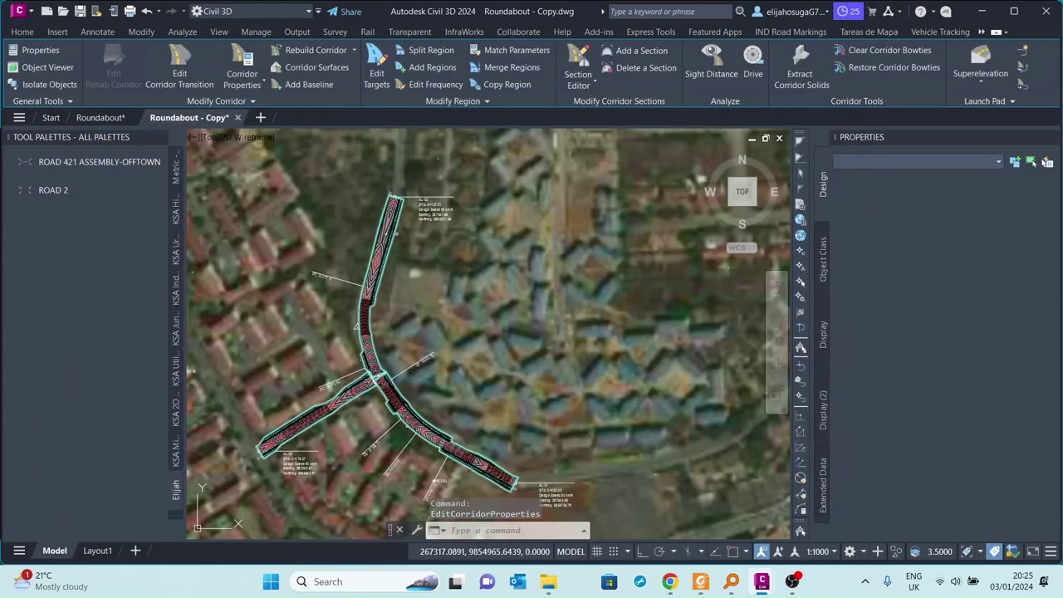
key("Escape")
Examine the corridor surface's contours along the roads and at the gap between the regions at the junction
scroll(399, 343, "up", 5)
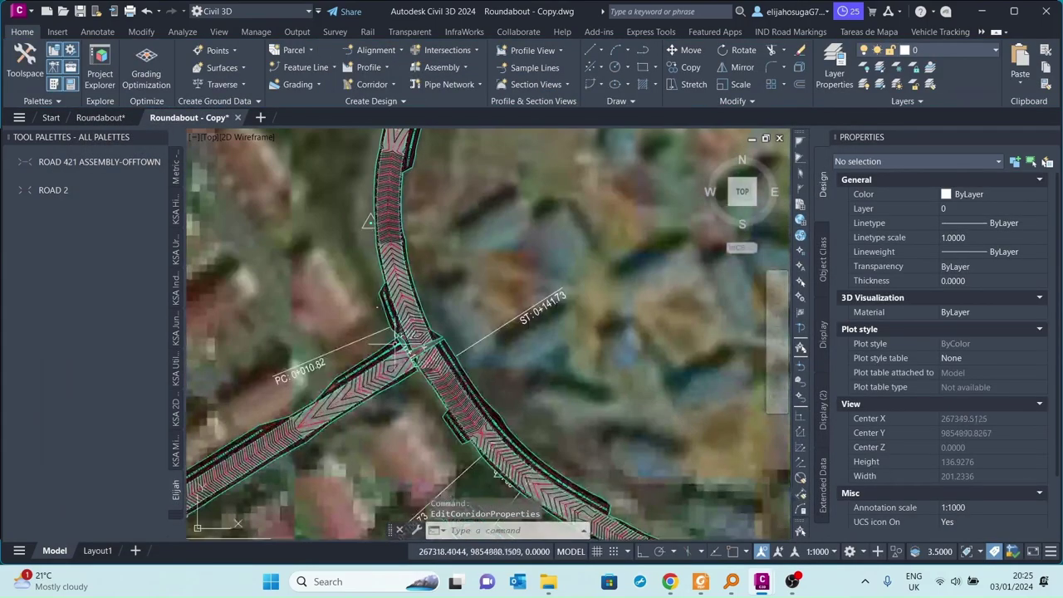
scroll(399, 342, "up", 2)
scroll(426, 329, "down", 4)
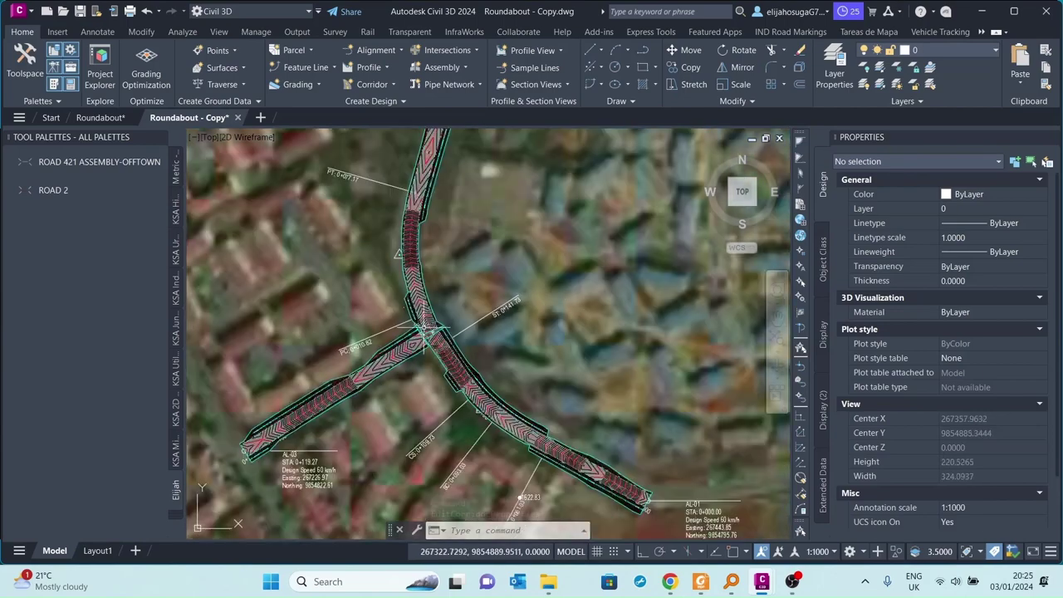
scroll(425, 329, "up", 10)
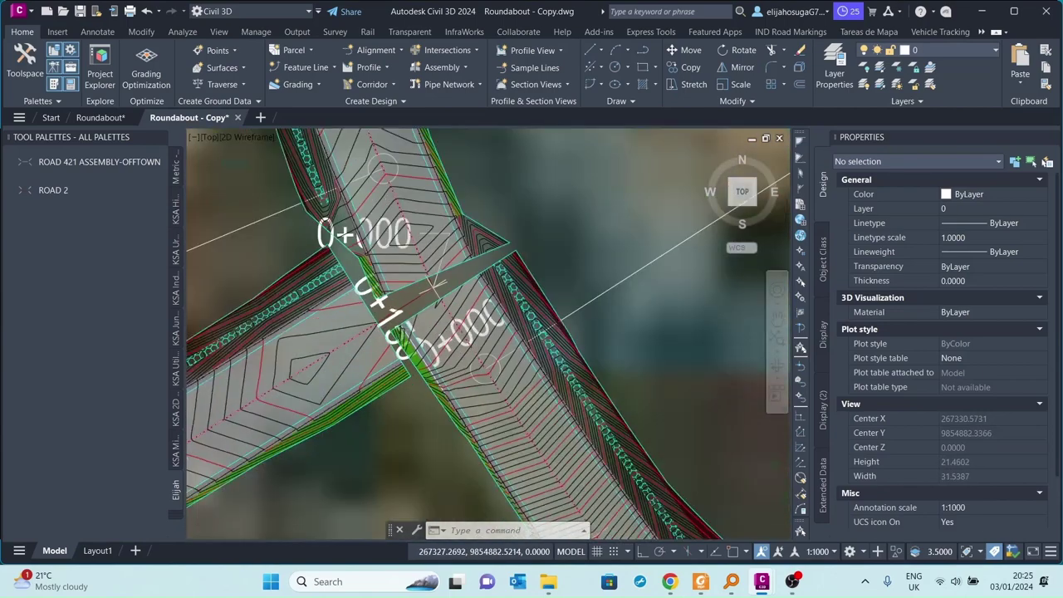
scroll(434, 288, "down", 8)
scroll(428, 349, "up", 4)
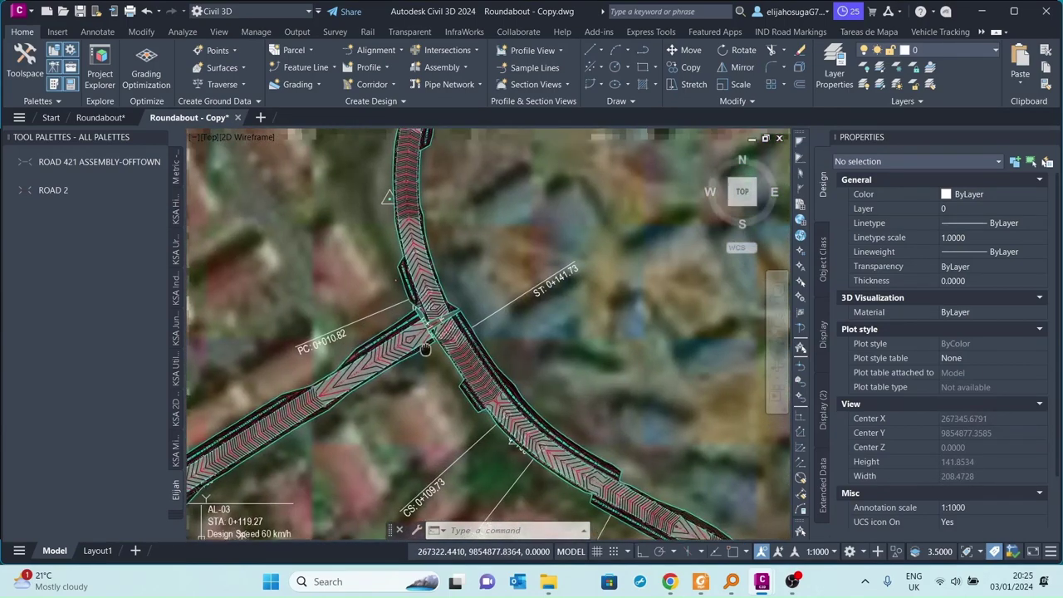
scroll(426, 349, "up", 3)
scroll(420, 342, "down", 5)
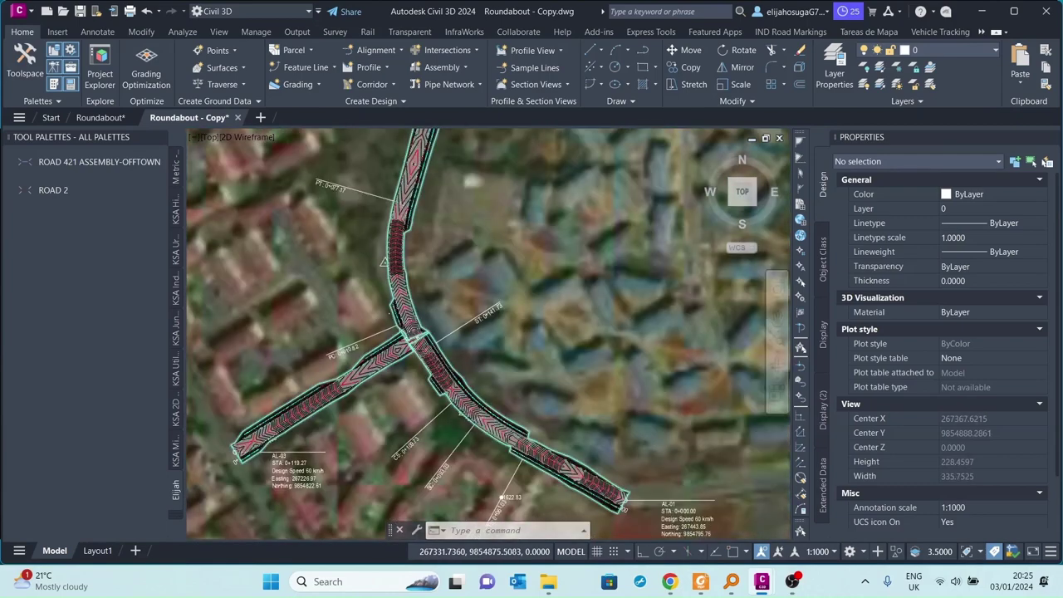
scroll(419, 343, "down", 4)
scroll(378, 330, "up", 10)
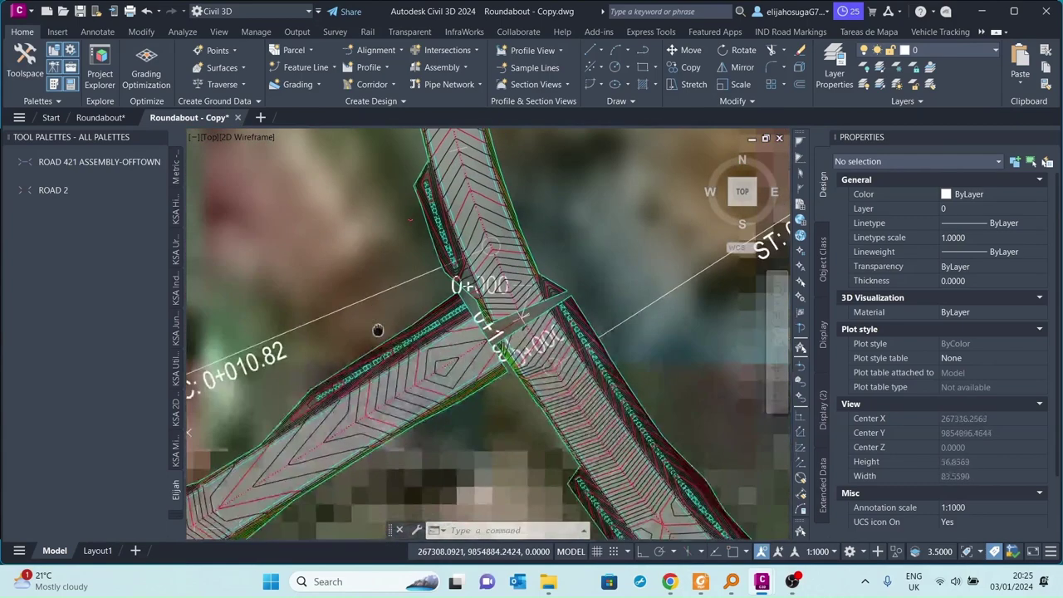
Set the surface style of the corridor surface DNSU_CR_AL-01 to _No Display
left_click(407, 366)
right_click(407, 365)
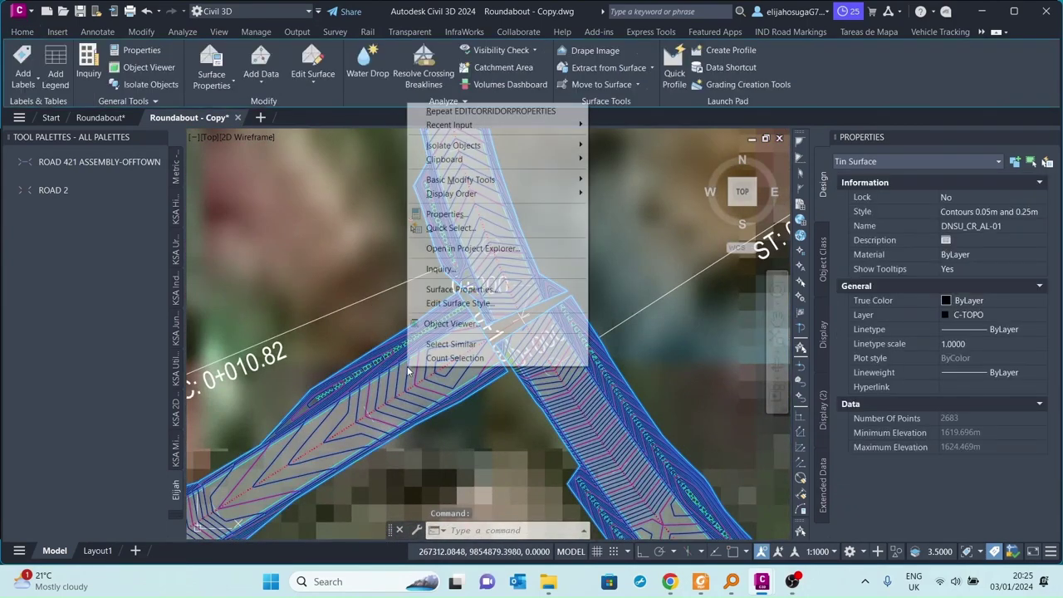
left_click(458, 290)
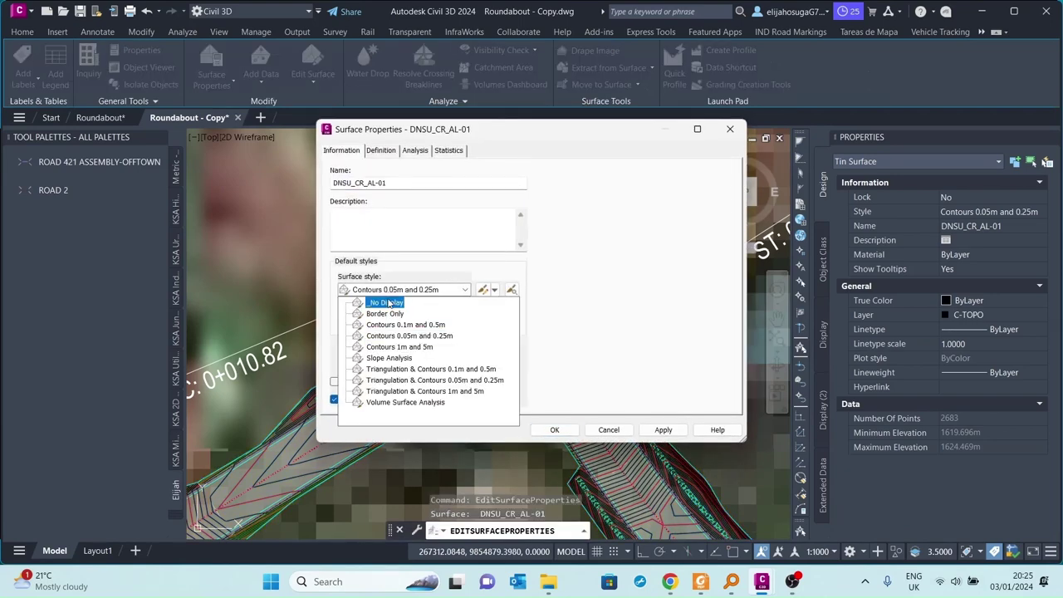
left_click(389, 304)
left_click(663, 430)
left_click(609, 430)
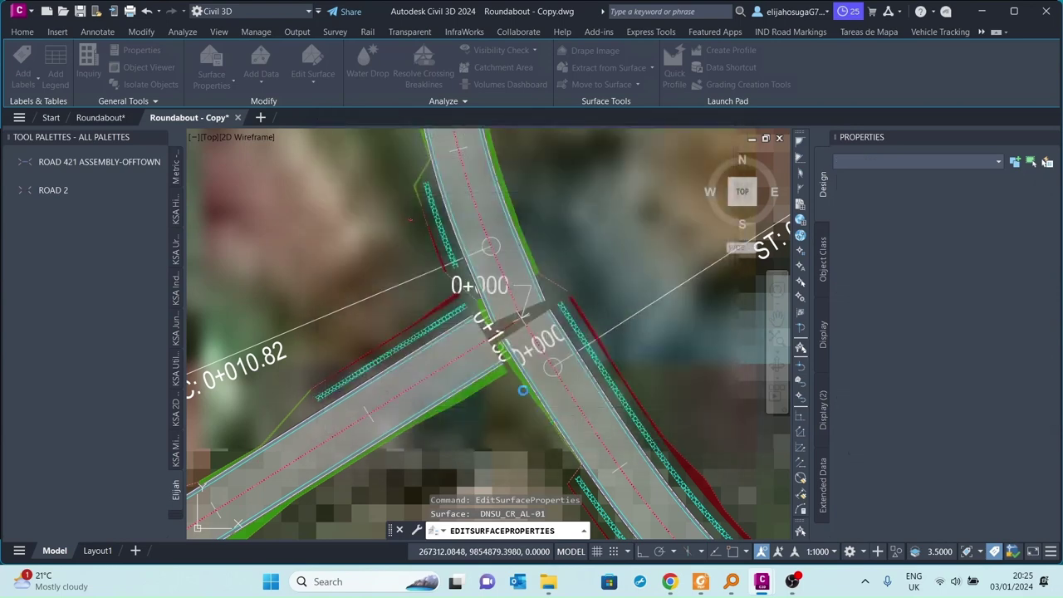
Examine the corridor along the three roads and the gap between its regions at the junction
scroll(218, 482, "down", 5)
scroll(218, 482, "up", 1)
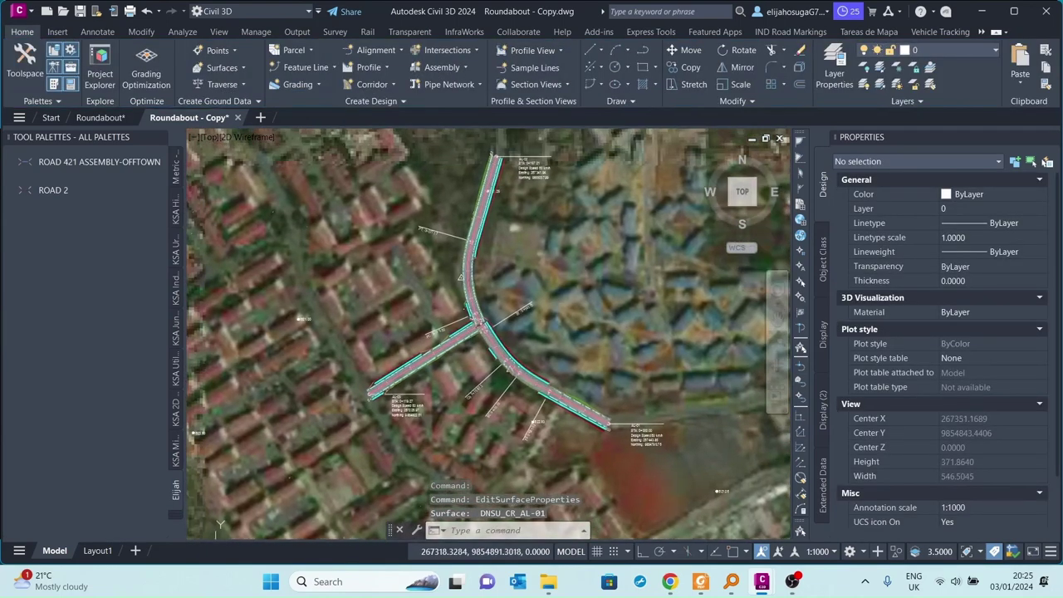
scroll(217, 482, "up", 2)
scroll(499, 314, "down", 3)
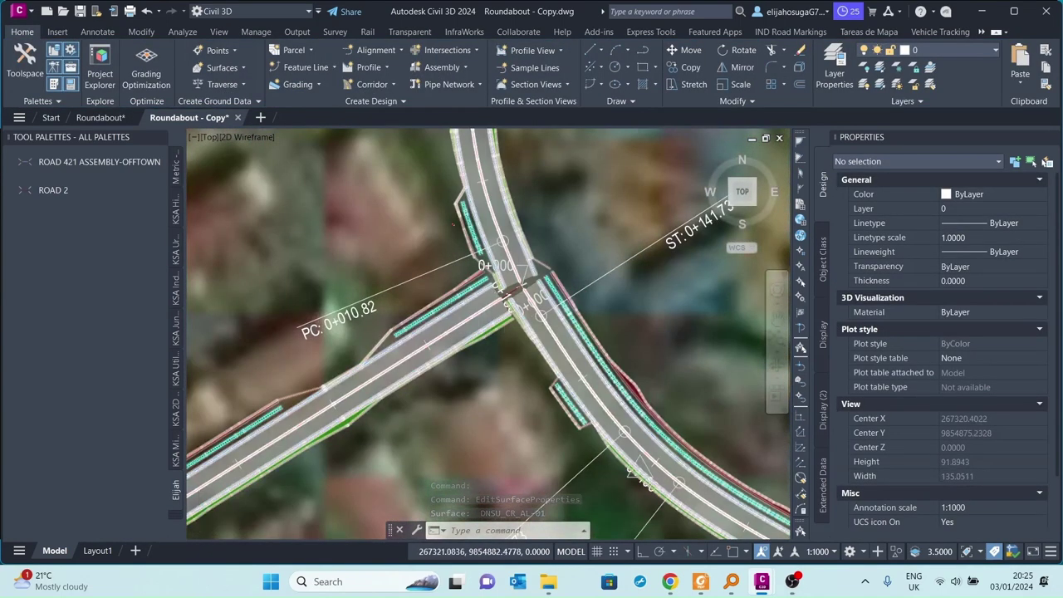
scroll(490, 319, "down", 3)
middle_click_drag(487, 320, 438, 335)
scroll(438, 336, "down", 4)
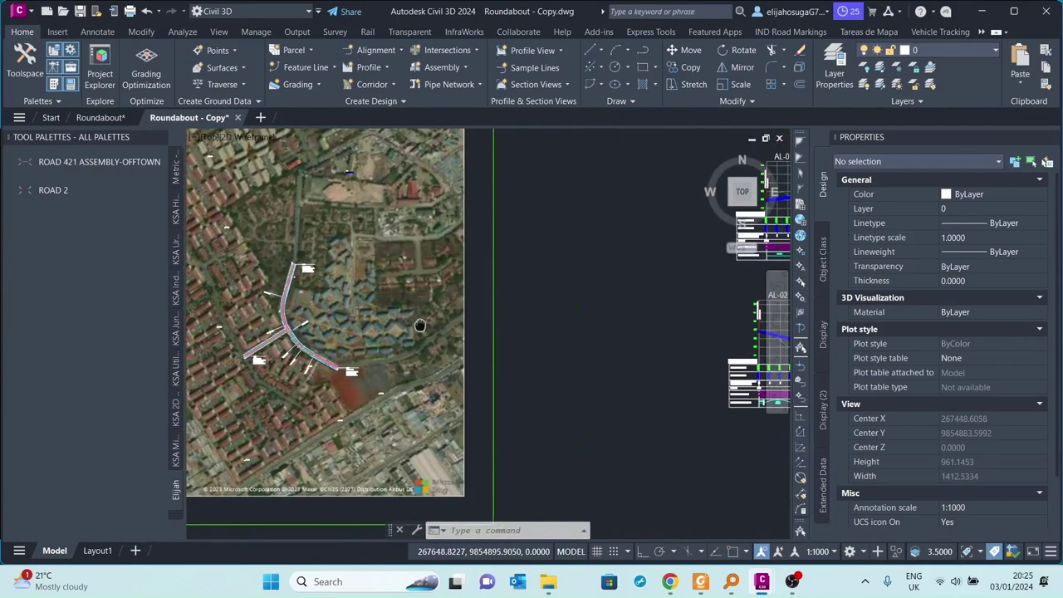
scroll(442, 346, "up", 12)
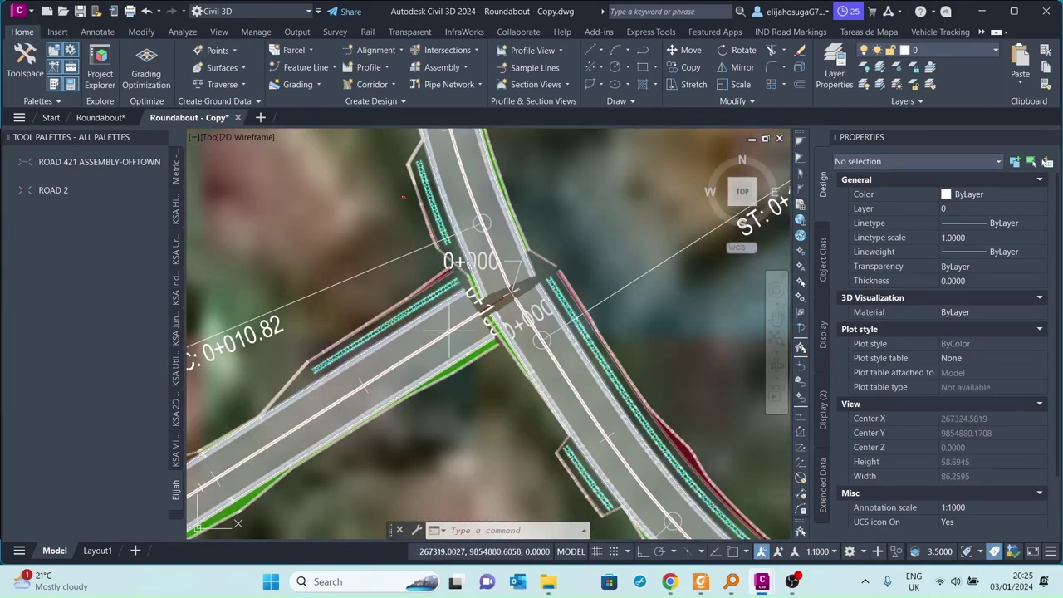
left_click(453, 331)
scroll(485, 311, "down", 5)
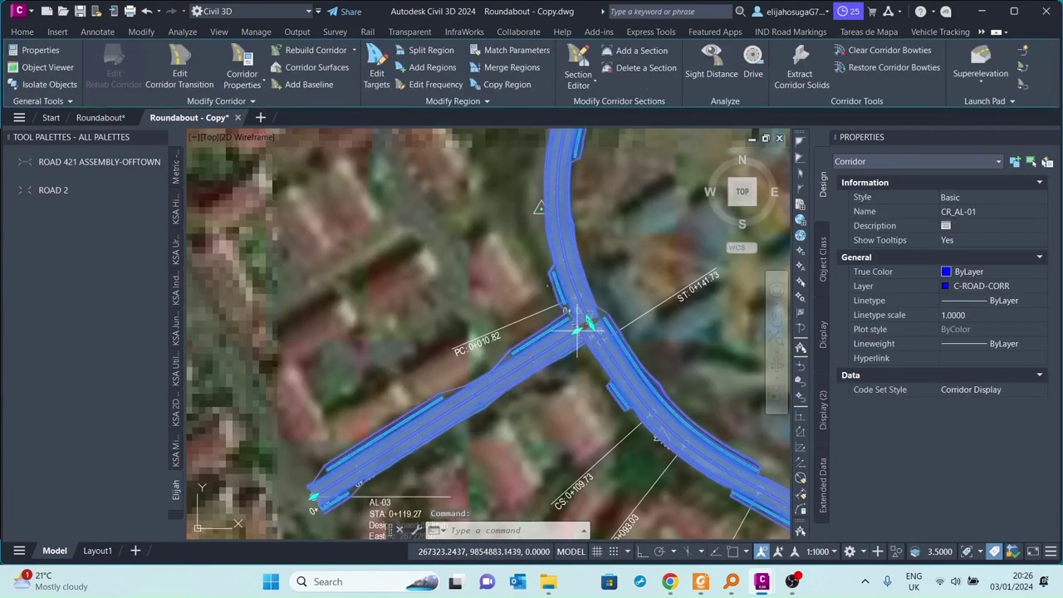
left_click(576, 330)
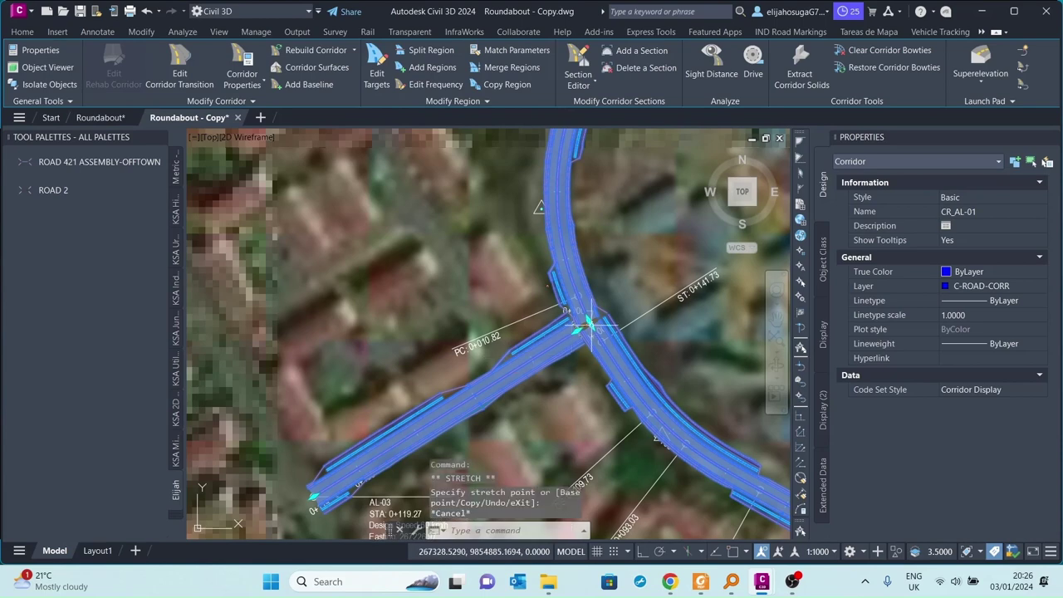
scroll(584, 316, "up", 5)
key("Escape")
middle_click_drag(584, 315, 537, 324)
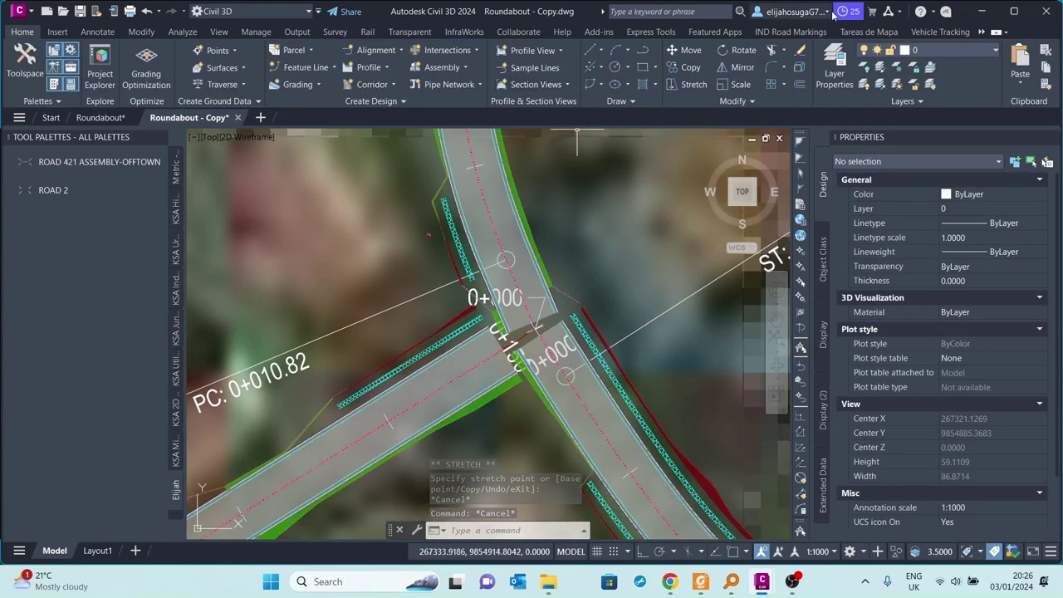
Start a new roundabout with the British standard TD16/07: Compact Roundabouts (< 40mph), without making it the default standard
left_click(914, 34)
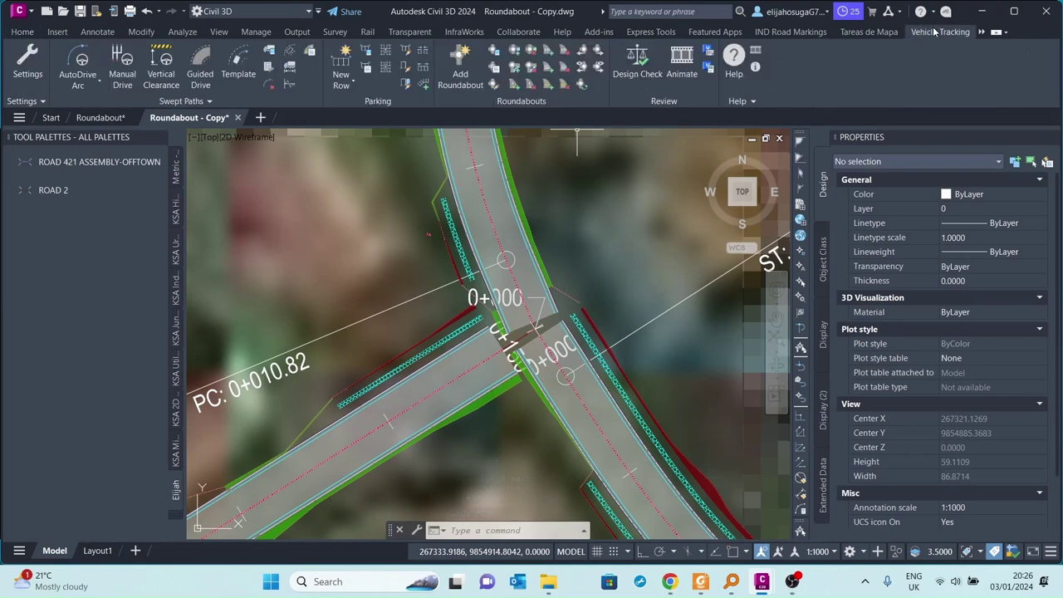
left_click(457, 57)
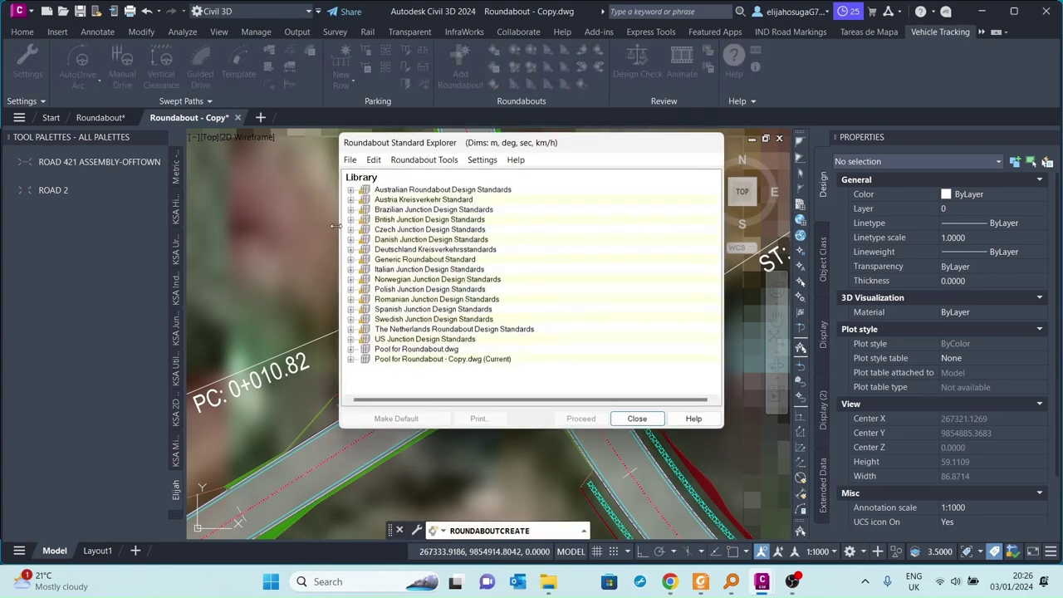
left_click(351, 220)
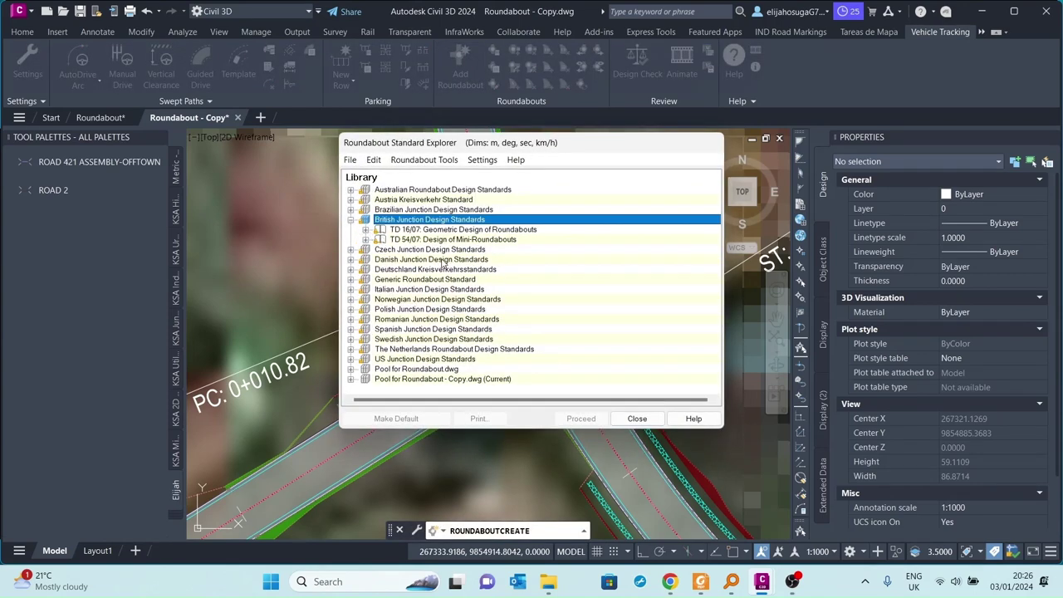
left_click(366, 231)
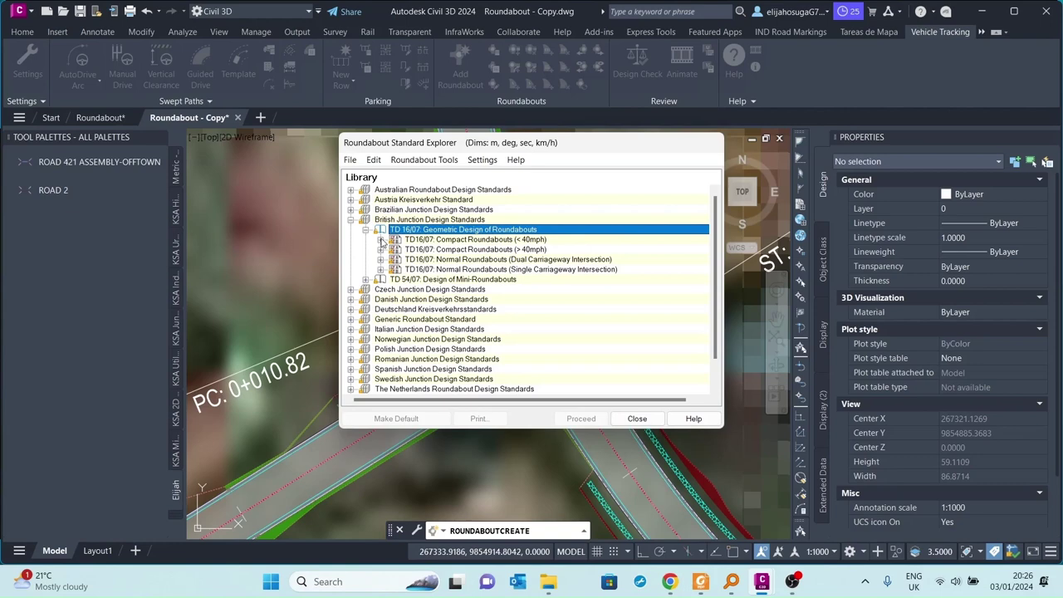
left_click(381, 240)
left_click(380, 240)
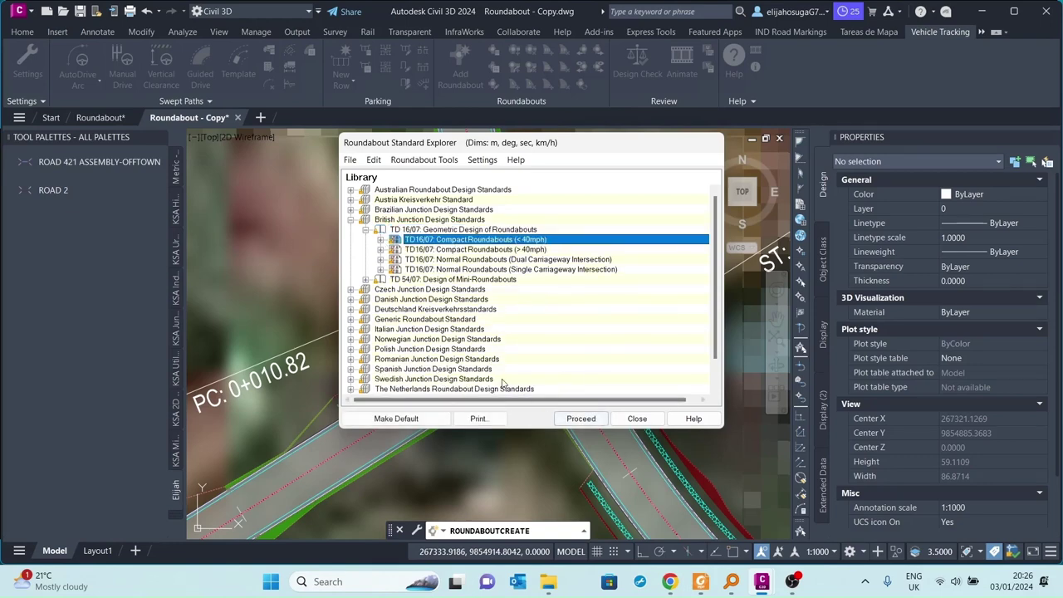
left_click(596, 417)
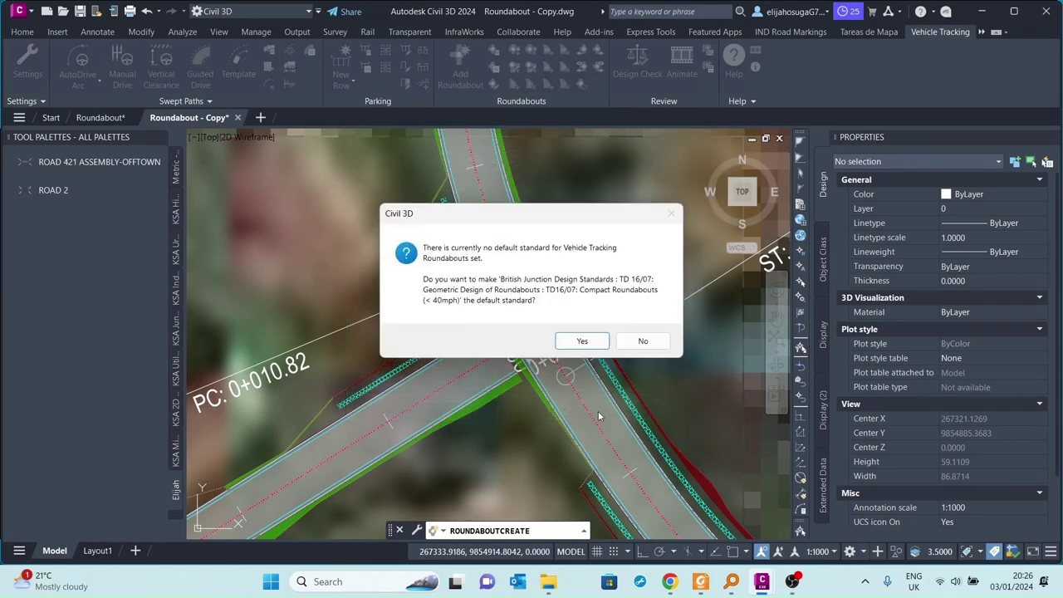
left_click(642, 340)
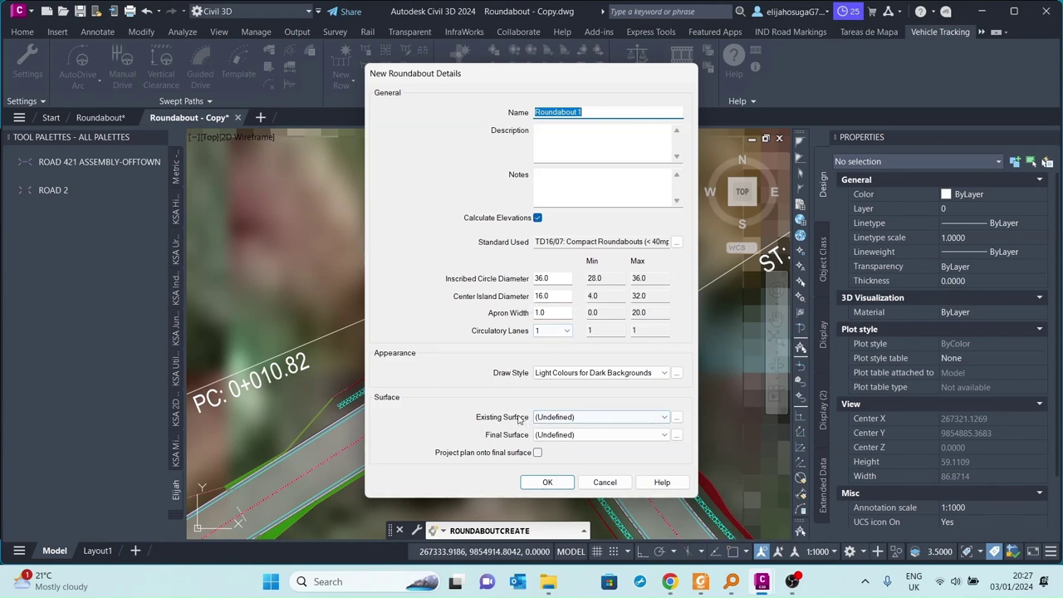
Set the roundabout's existing surface to estate and final surface to DNSU_CR_AL-01, and project the plan onto the final surface
left_click(577, 423)
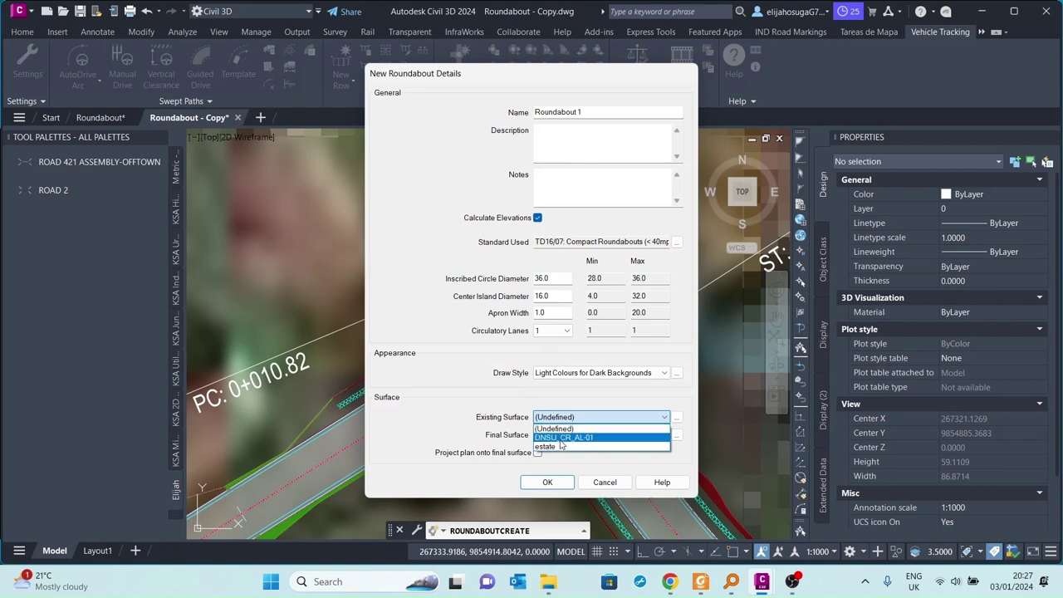
left_click(542, 450)
left_click(580, 434)
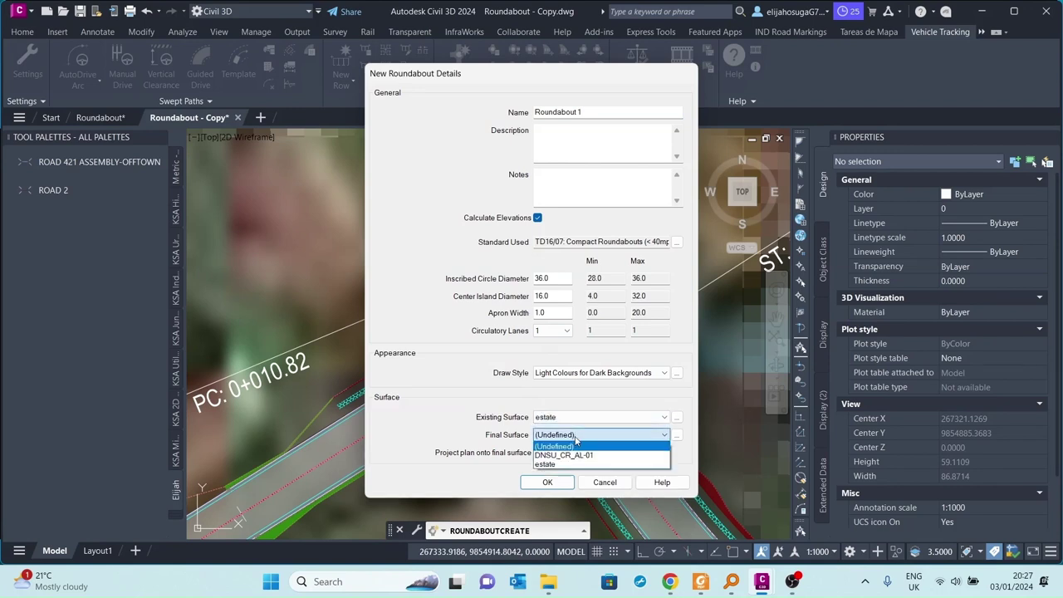
left_click(565, 457)
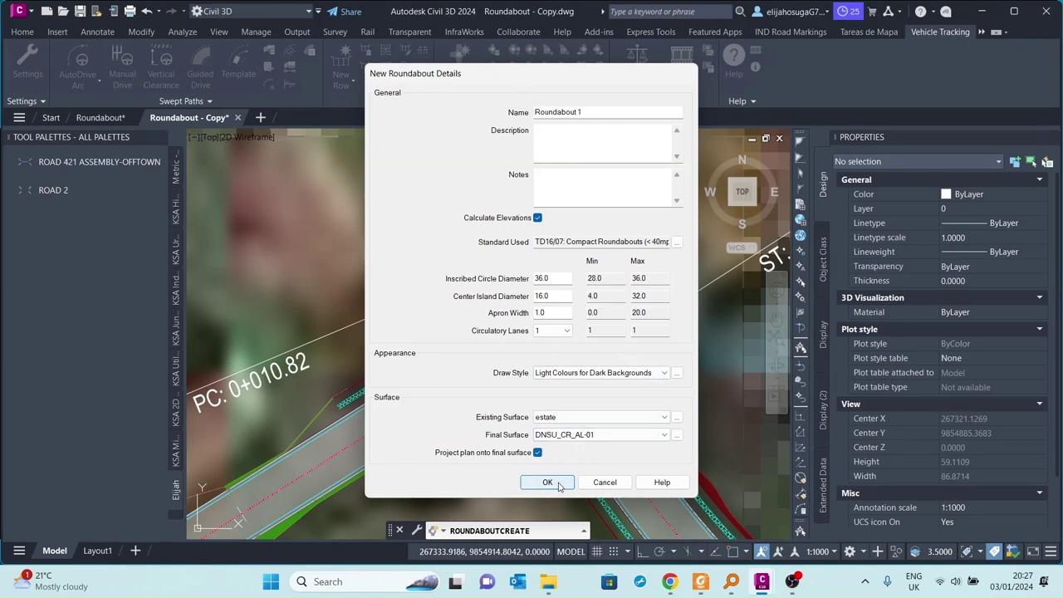
left_click(559, 486)
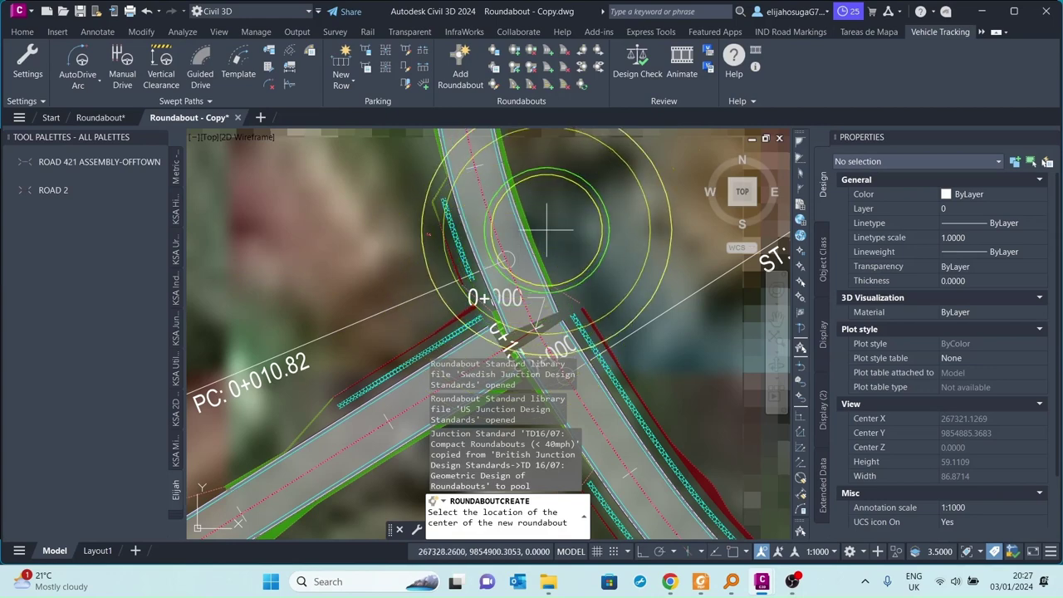
Turn on object snap and place the roundabout's centre where the three road centre lines meet
scroll(606, 254, "up", 3)
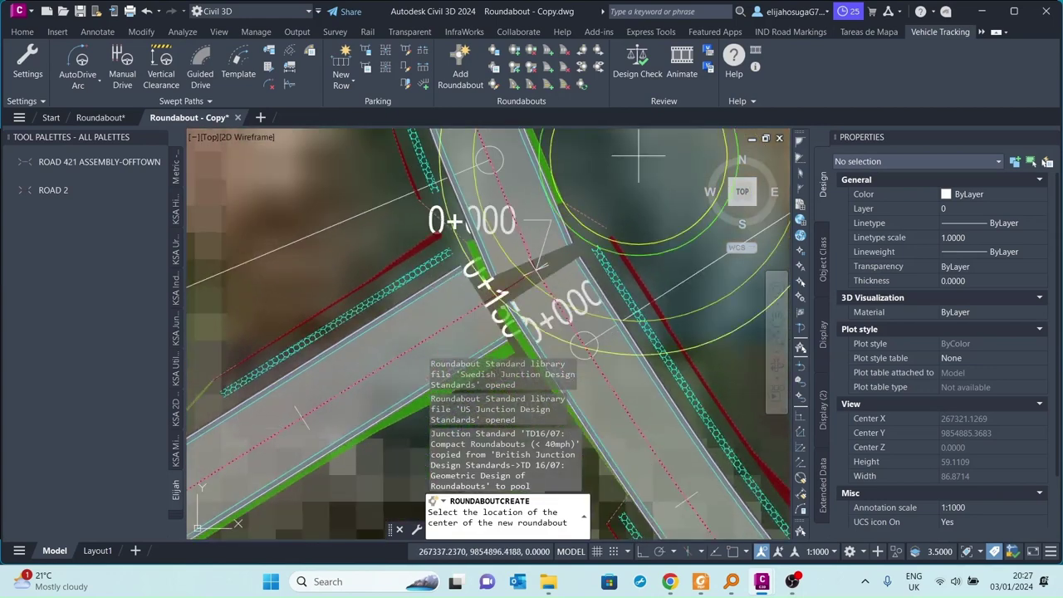
scroll(609, 227, "up", 3)
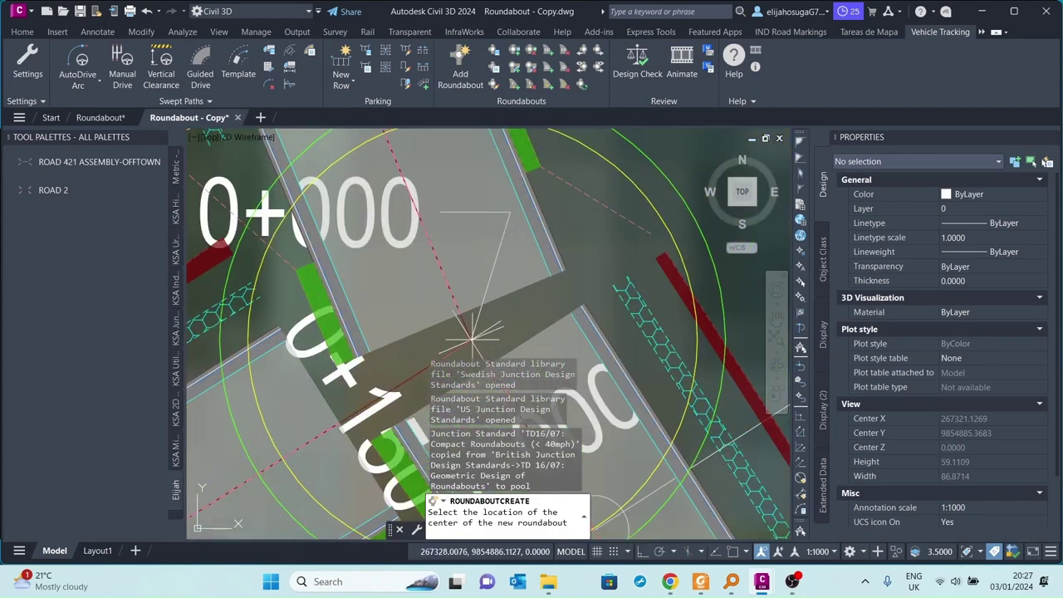
scroll(472, 339, "up", 2)
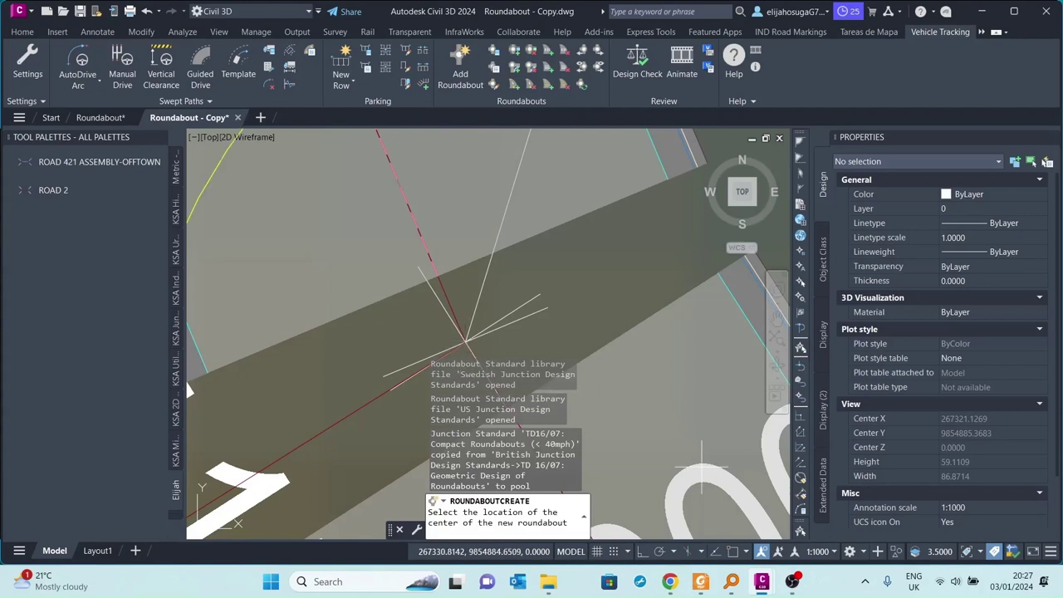
left_click(732, 552)
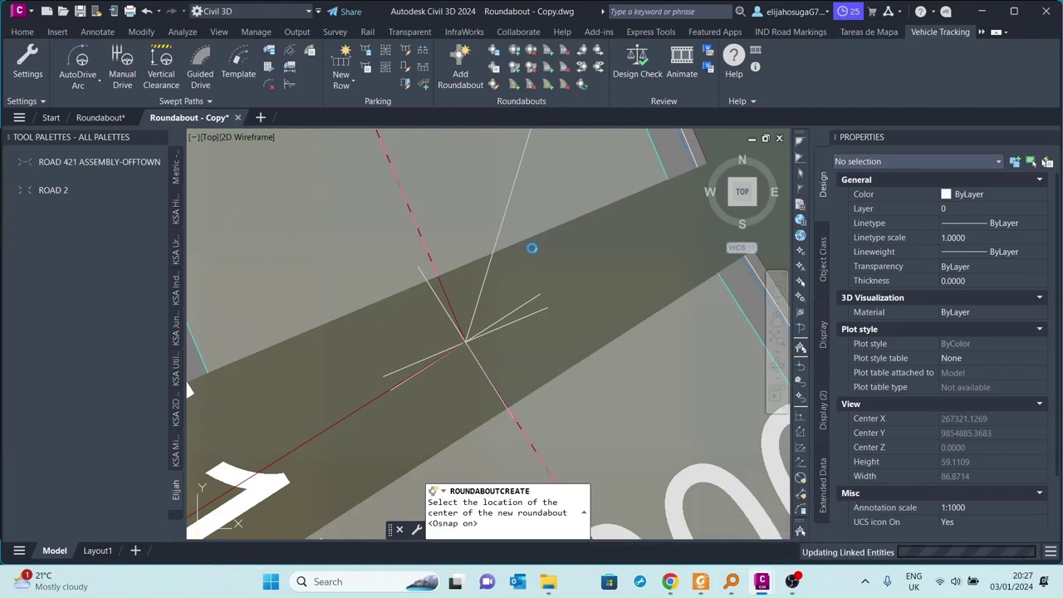
left_click(469, 337)
Add Arm 1 along the south-eastern road's centre line with one 3.5 m lane approaching and one departing
scroll(473, 330, "up", 5)
scroll(489, 295, "down", 5)
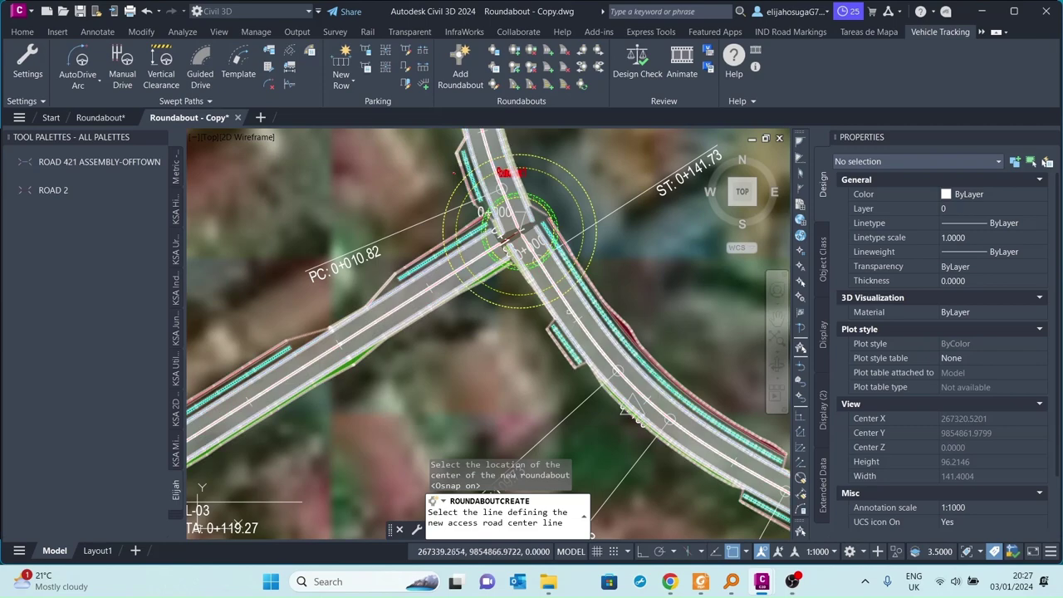
left_click(549, 340)
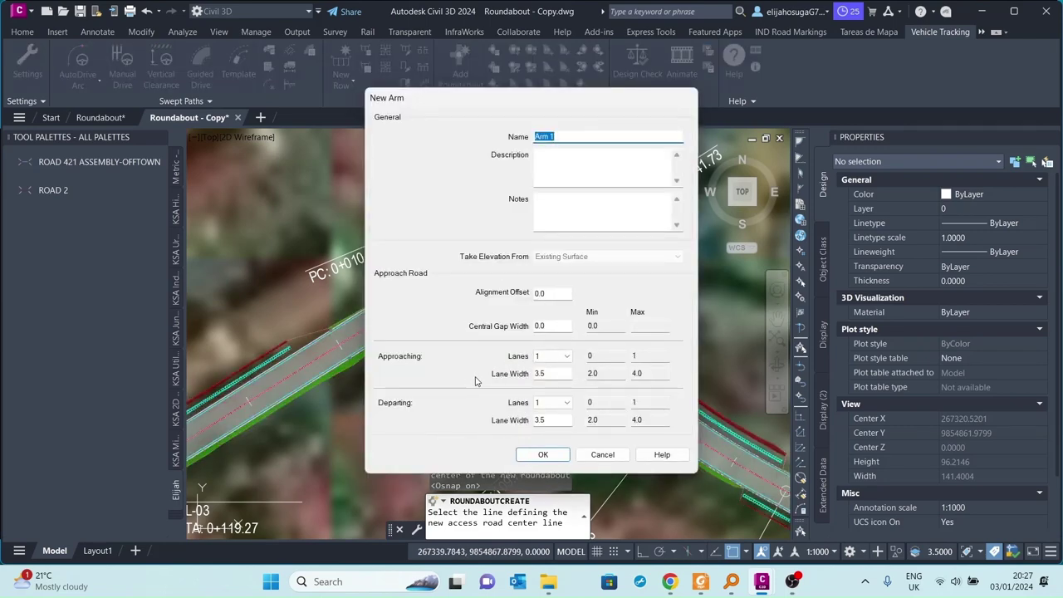
left_click(542, 357)
left_click(547, 454)
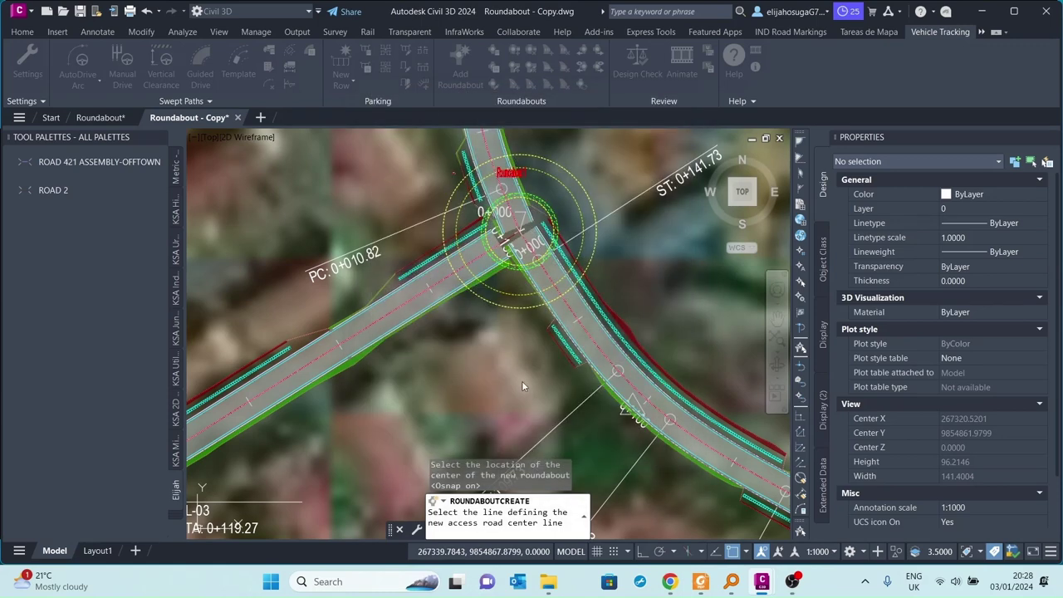
left_click(506, 312)
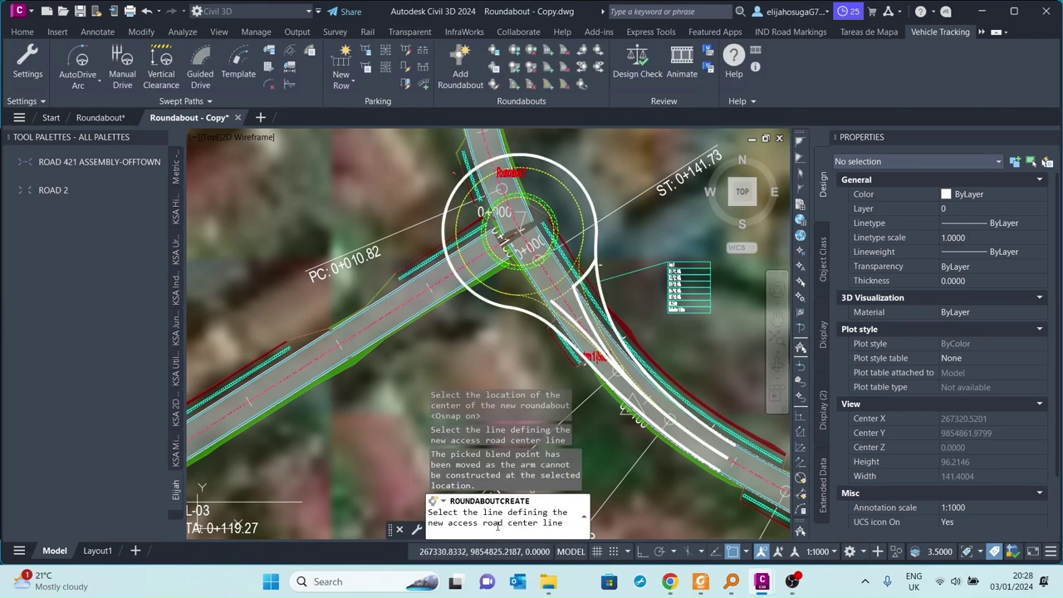
Add Arm 2 along the northern road's centre line with one 3.5 m lane in each direction
middle_click_drag(447, 162, 478, 222)
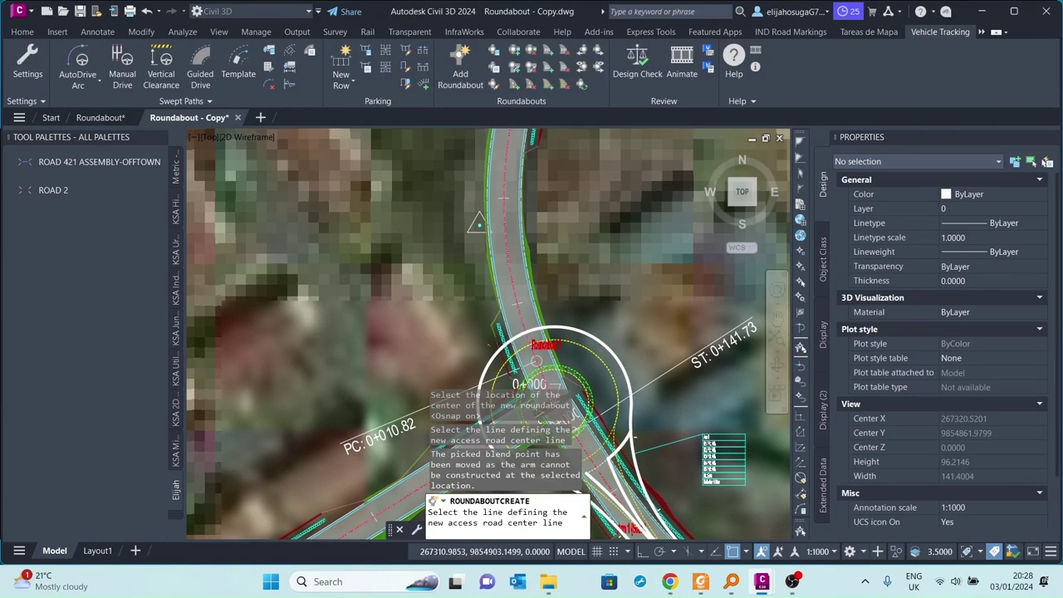
left_click(561, 353)
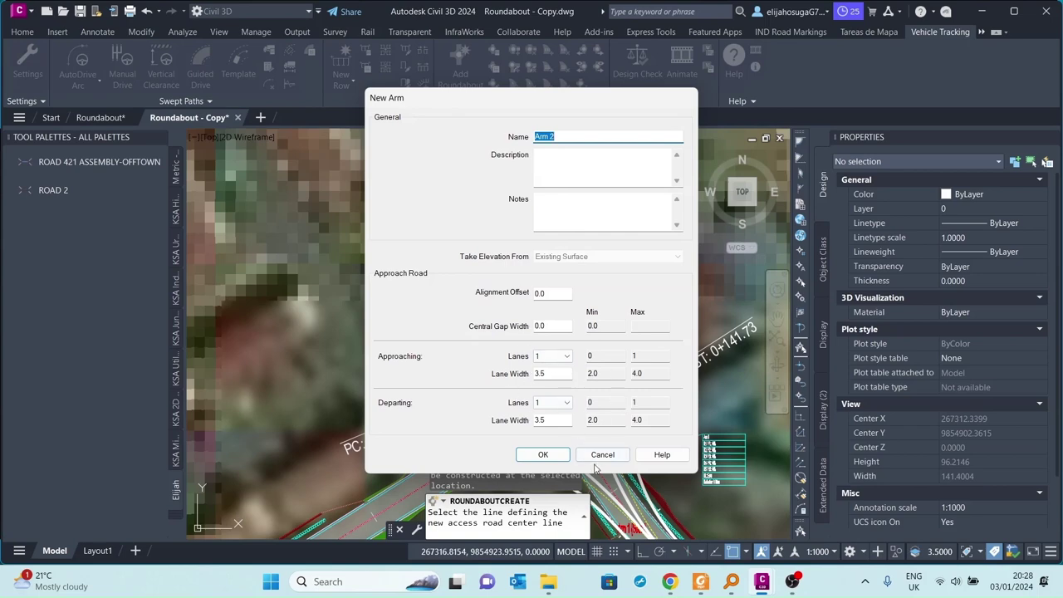
left_click(543, 455)
Add the third arm along the centre line of the south-western road AL-03, accepting its default lane settings
scroll(543, 176, "down", 6)
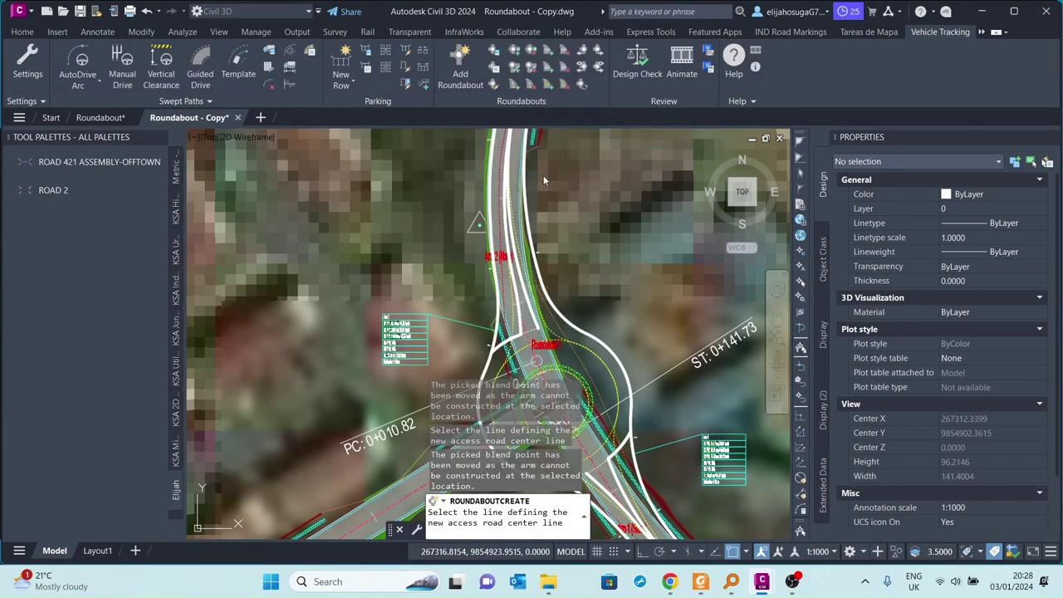
scroll(520, 266, "up", 8)
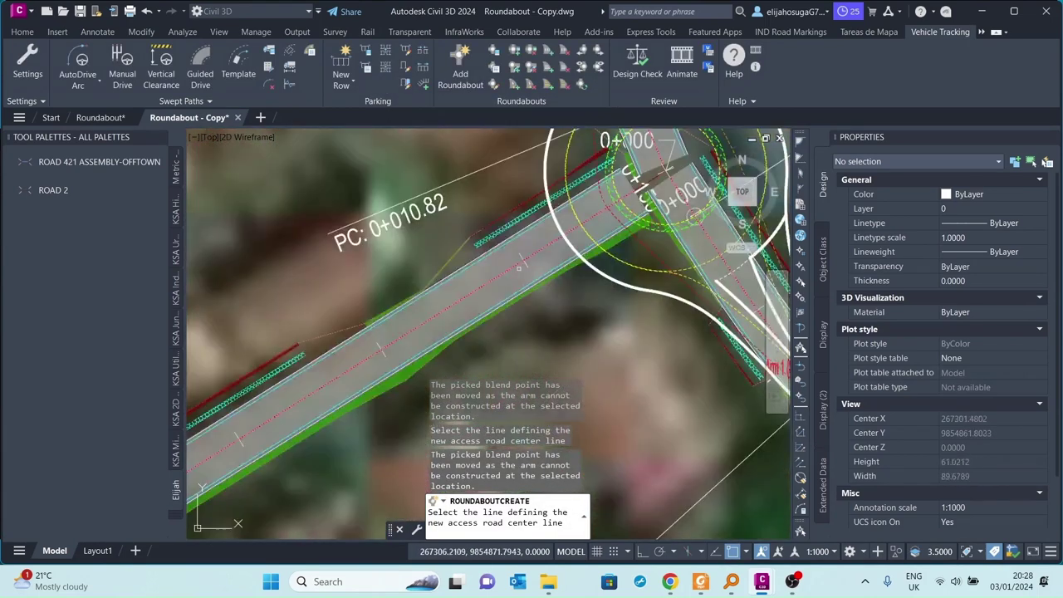
left_click(520, 265)
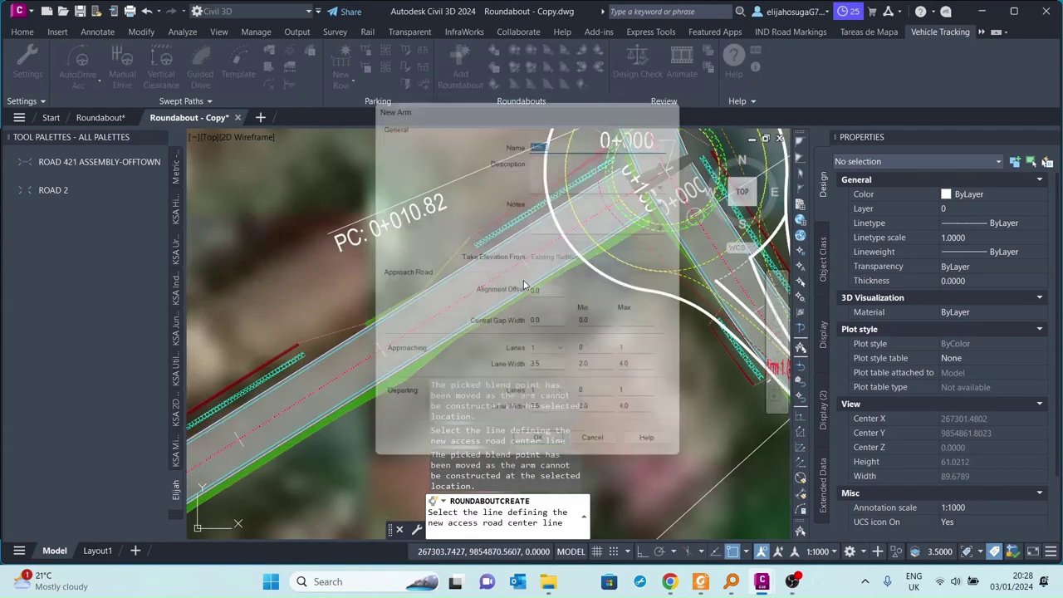
left_click(551, 459)
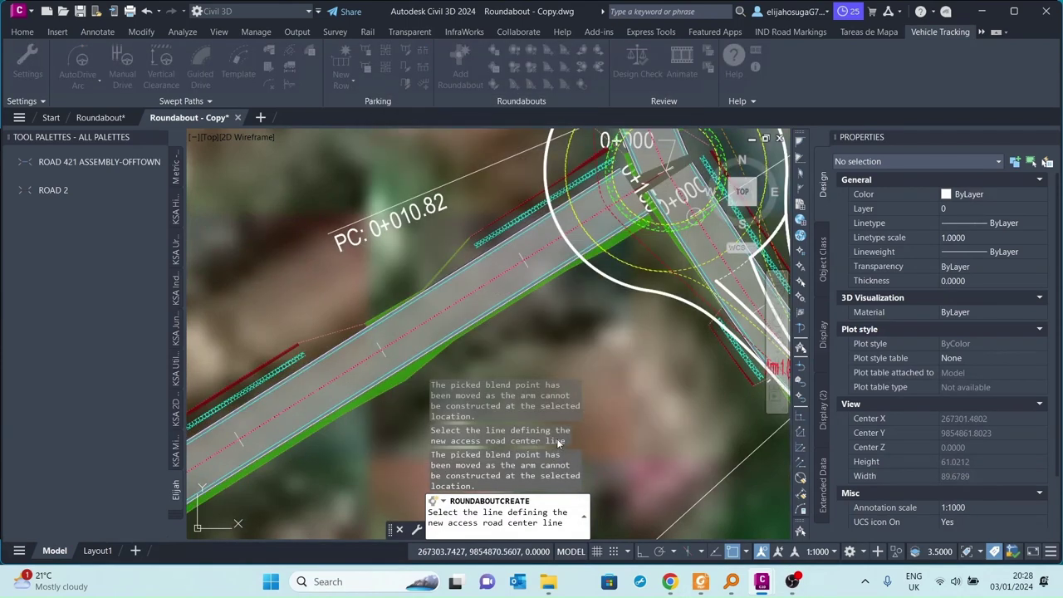
Finish adding arms and generate the three-arm roundabout
scroll(483, 198, "down", 2)
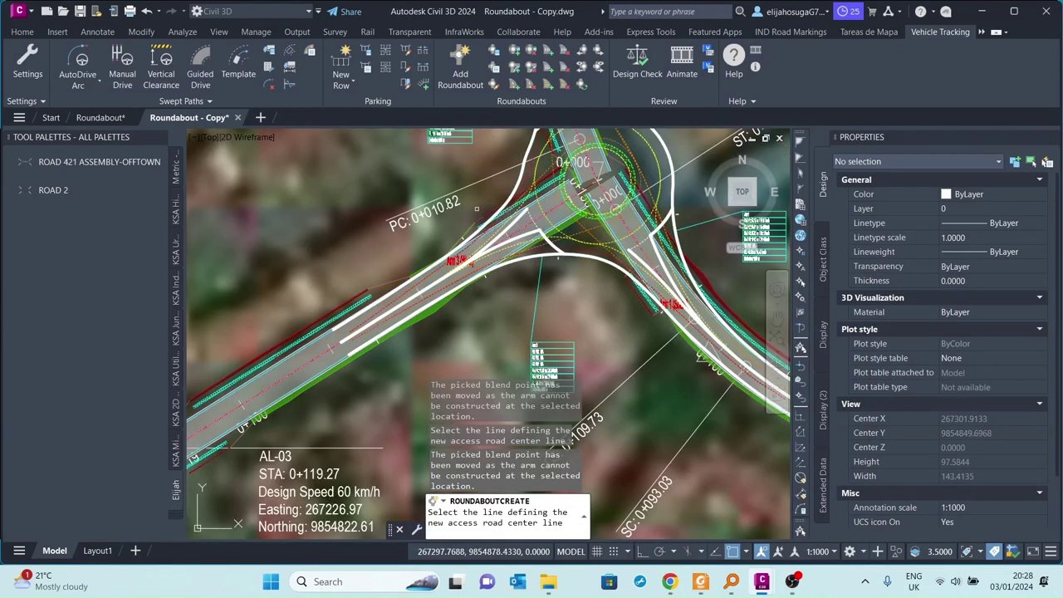
scroll(482, 198, "down", 2)
scroll(428, 253, "down", 2)
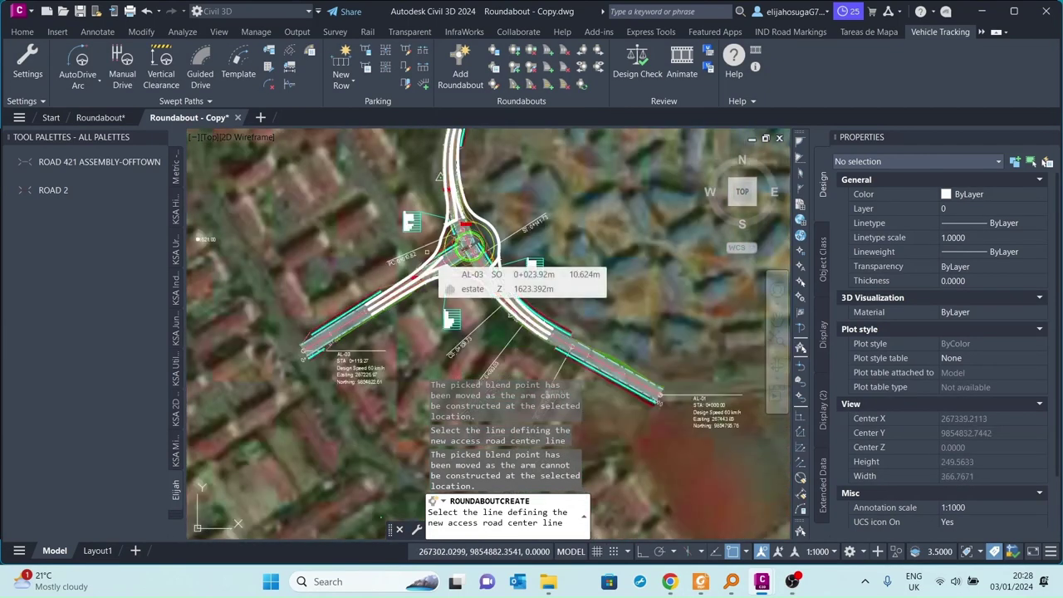
left_click(428, 254)
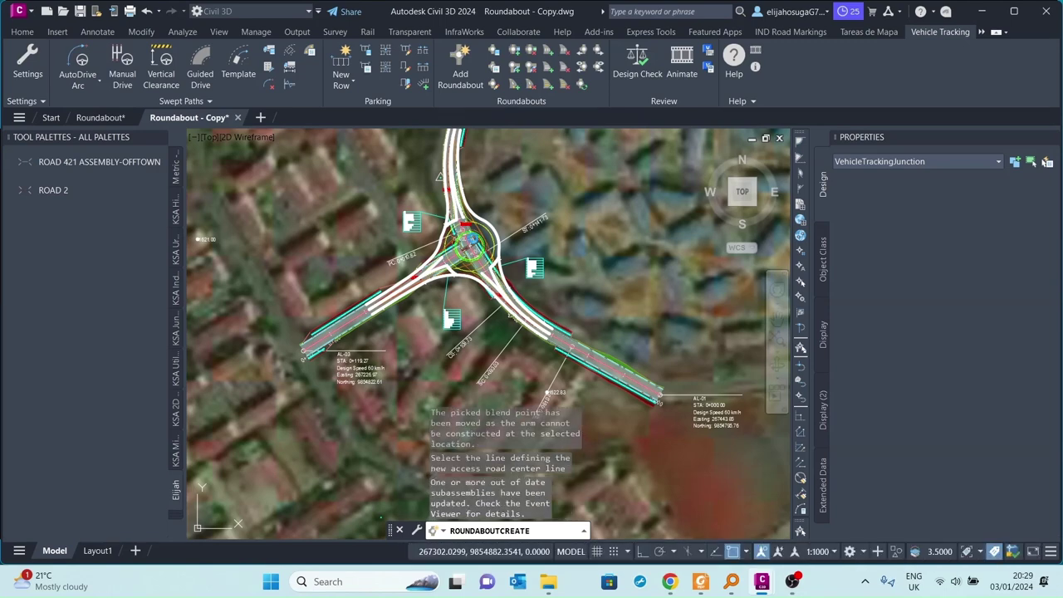
Hide the roundabout's triangulated surface, Roundabout 1 Top, by setting its surface style to _No Display
left_click(478, 231)
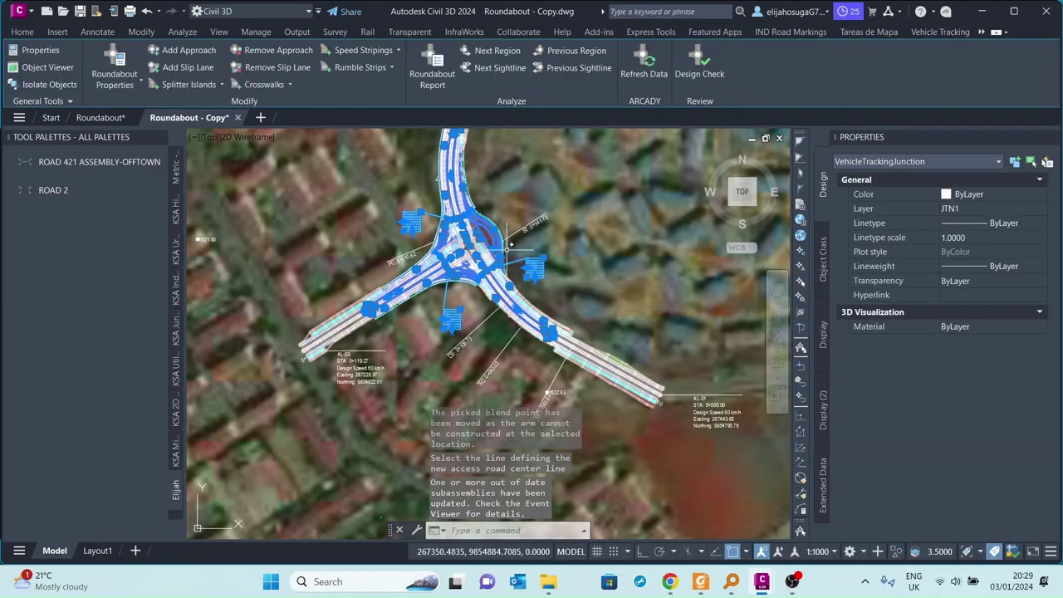
scroll(420, 274, "up", 7)
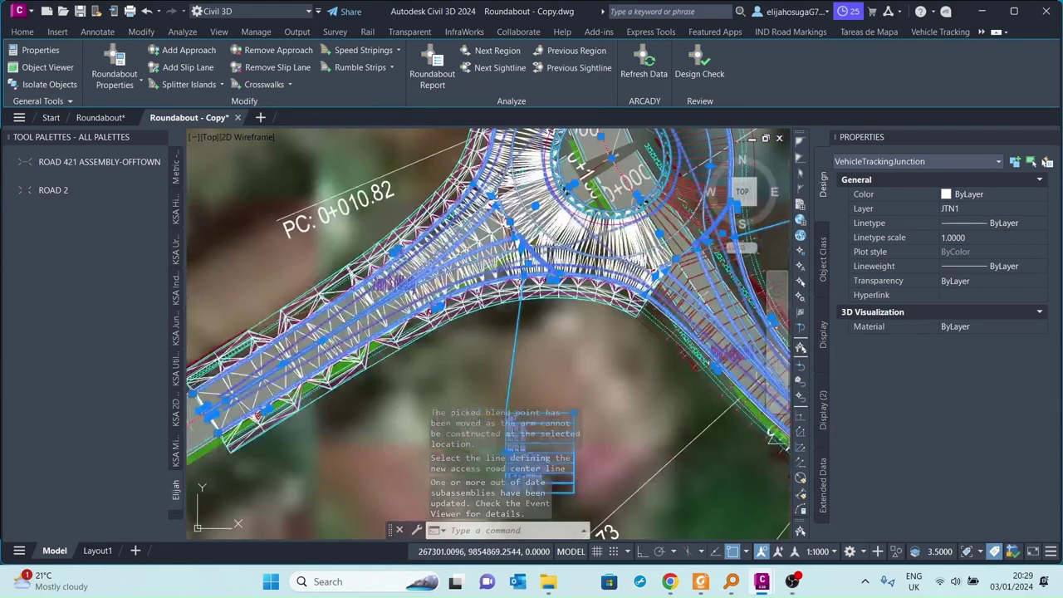
scroll(466, 274, "down", 4)
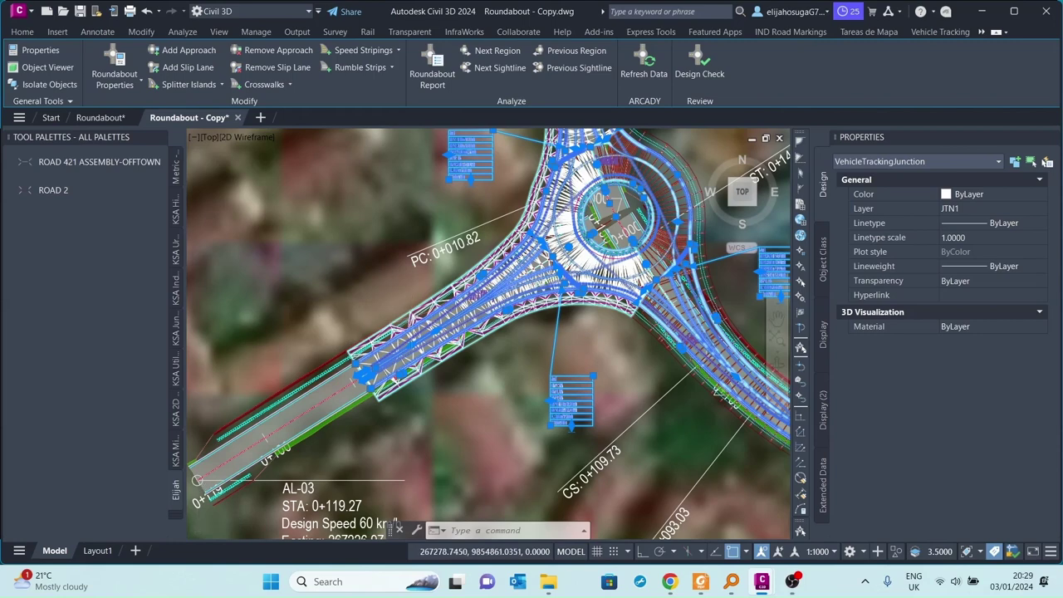
scroll(436, 285, "up", 5)
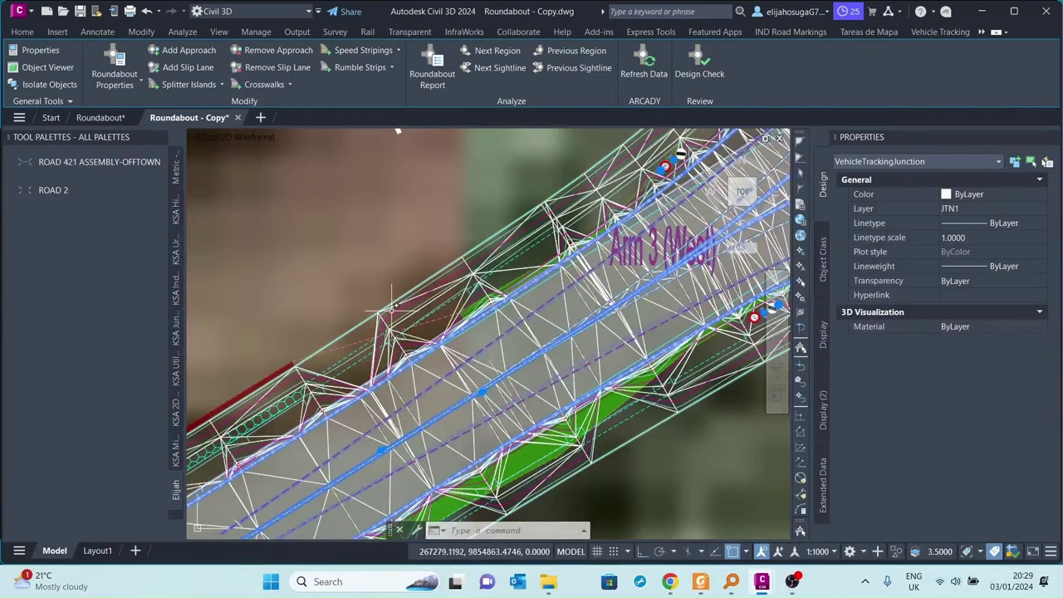
key("Escape")
left_click(424, 369)
right_click(418, 353)
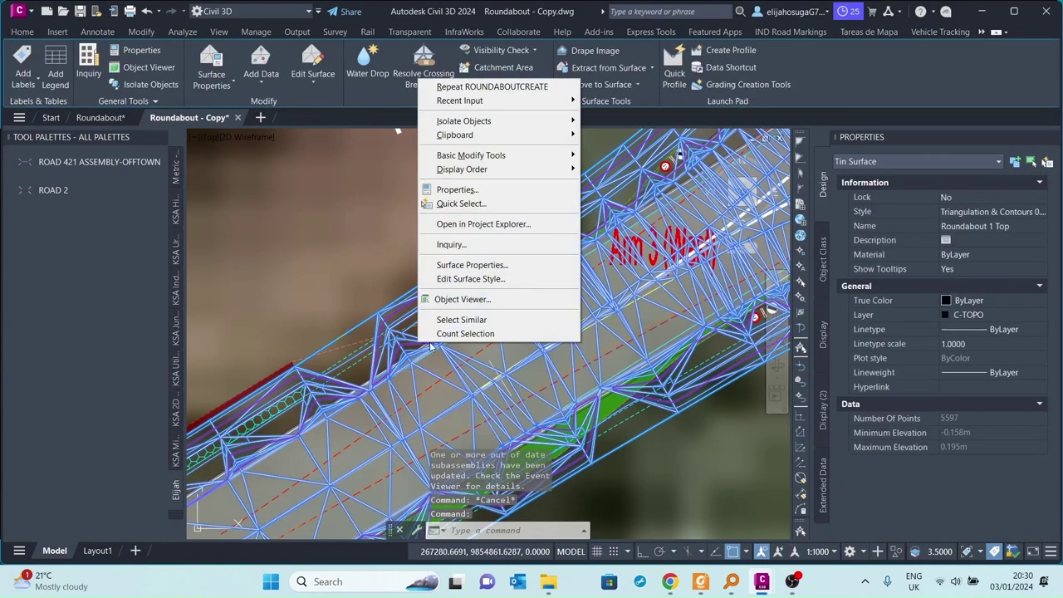
left_click(468, 264)
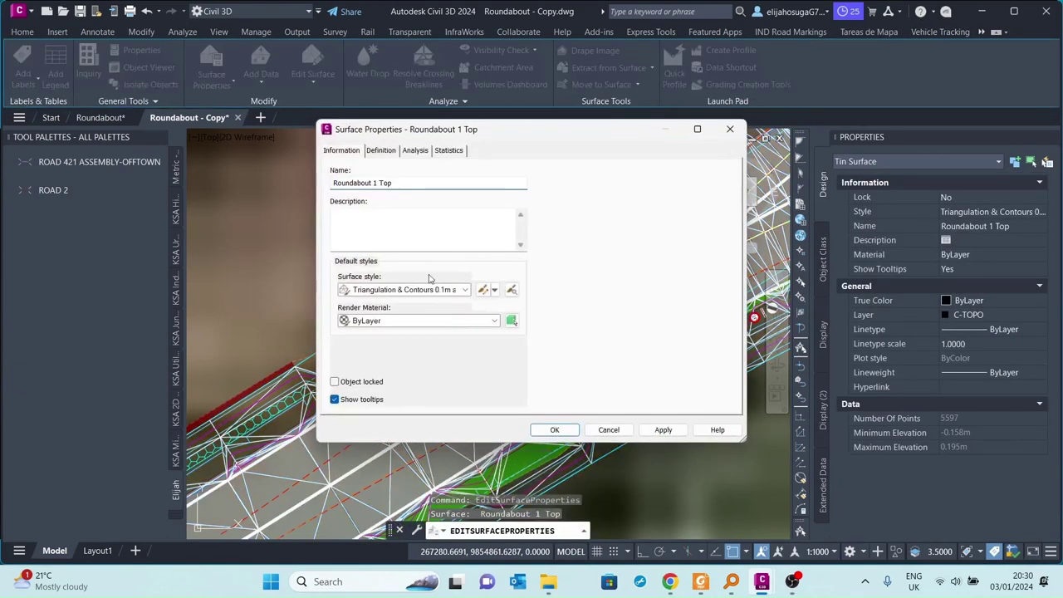
left_click(399, 289)
left_click(388, 303)
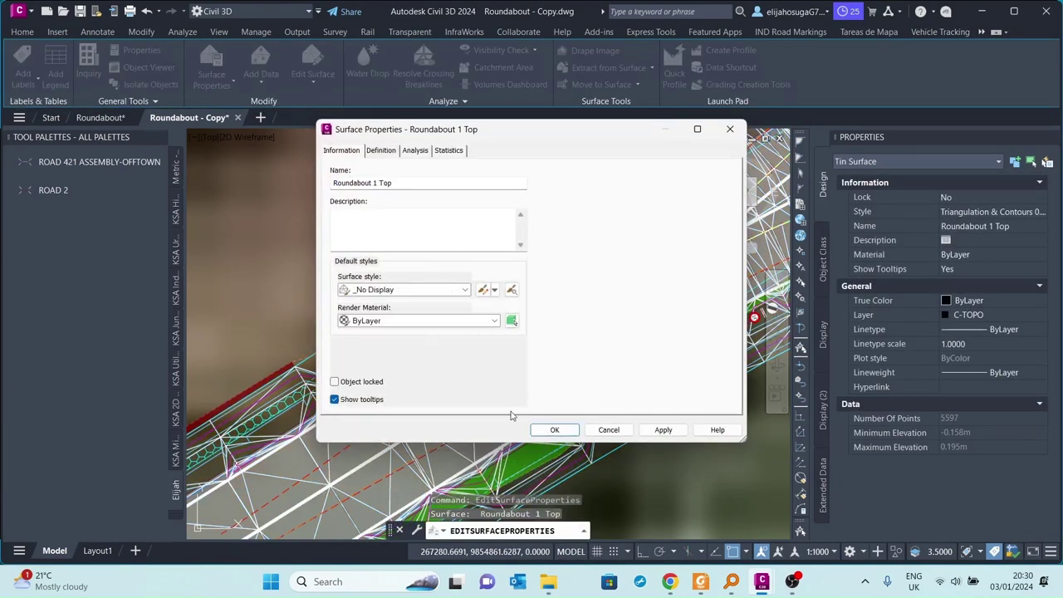
left_click(663, 430)
left_click(555, 431)
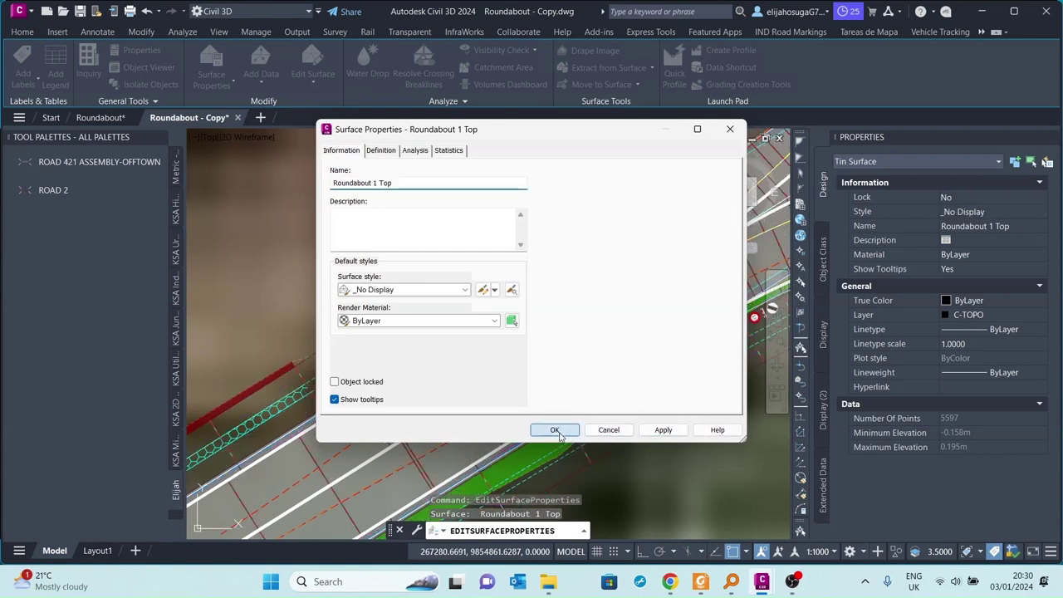
Shorten the south-eastern region of corridor CR_AL-01 from the roundabout centre back to the outer end of Arm 1
scroll(489, 333, "down", 5)
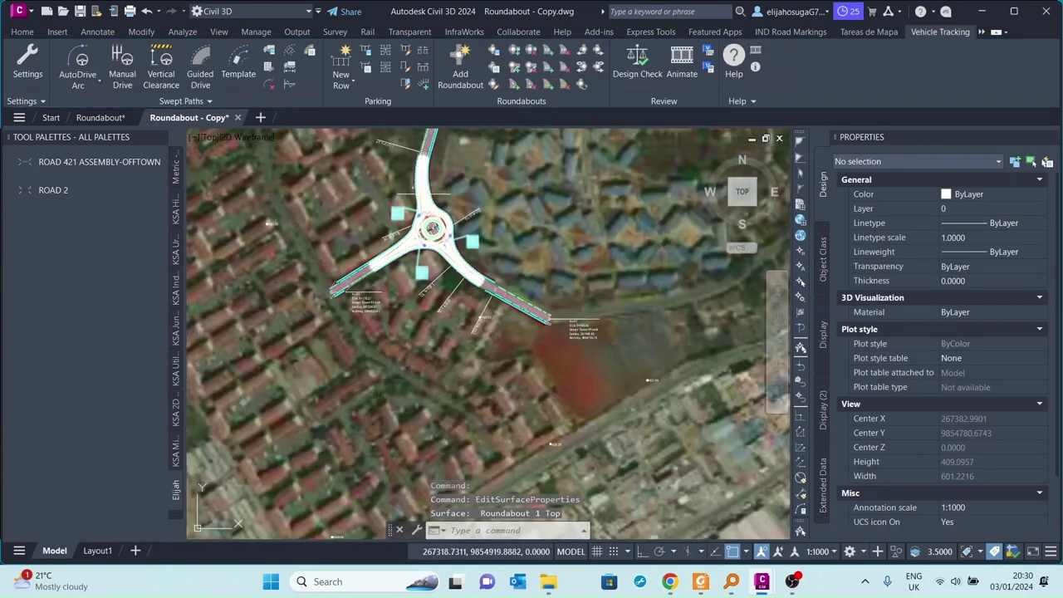
scroll(561, 391, "up", 4)
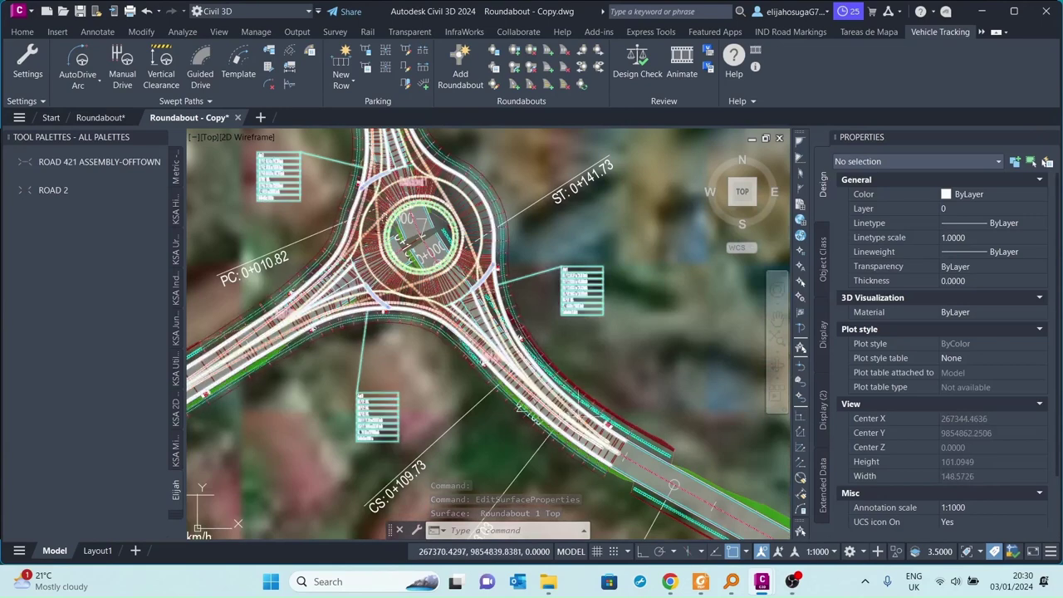
left_click(660, 453)
key("Escape")
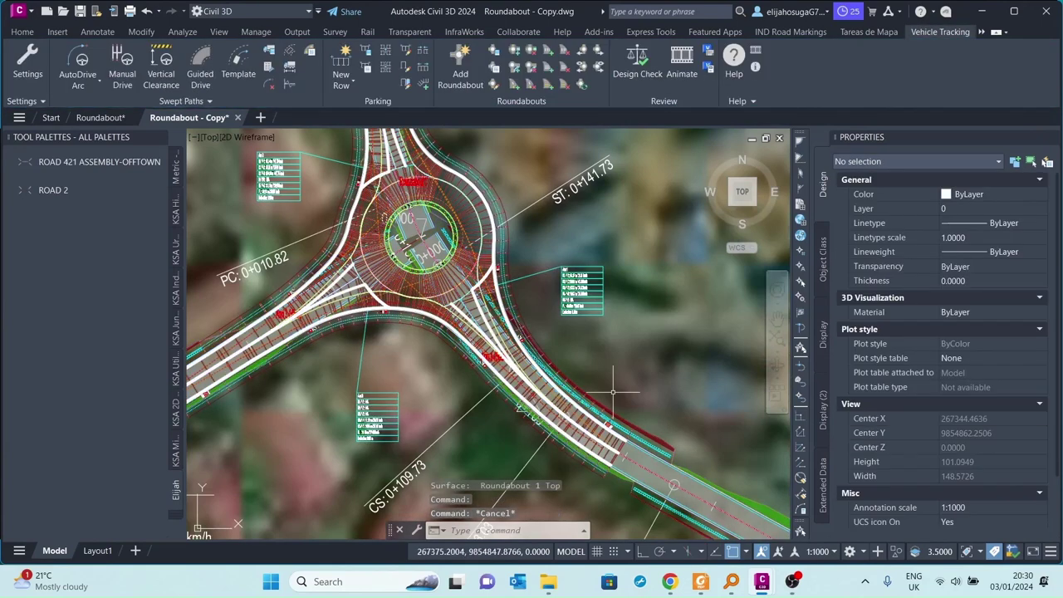
left_click(420, 237)
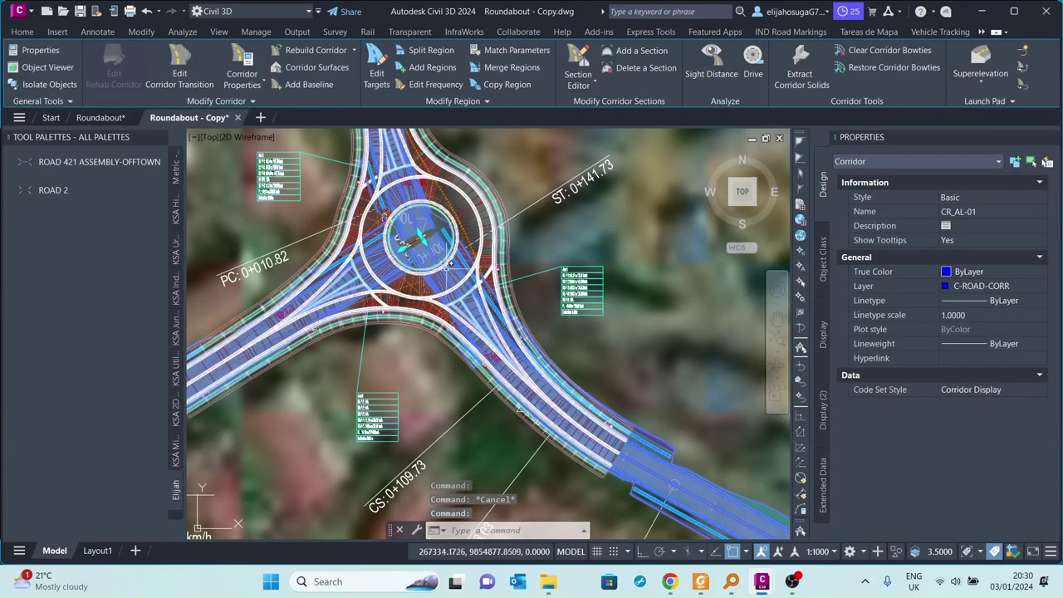
left_click(421, 237)
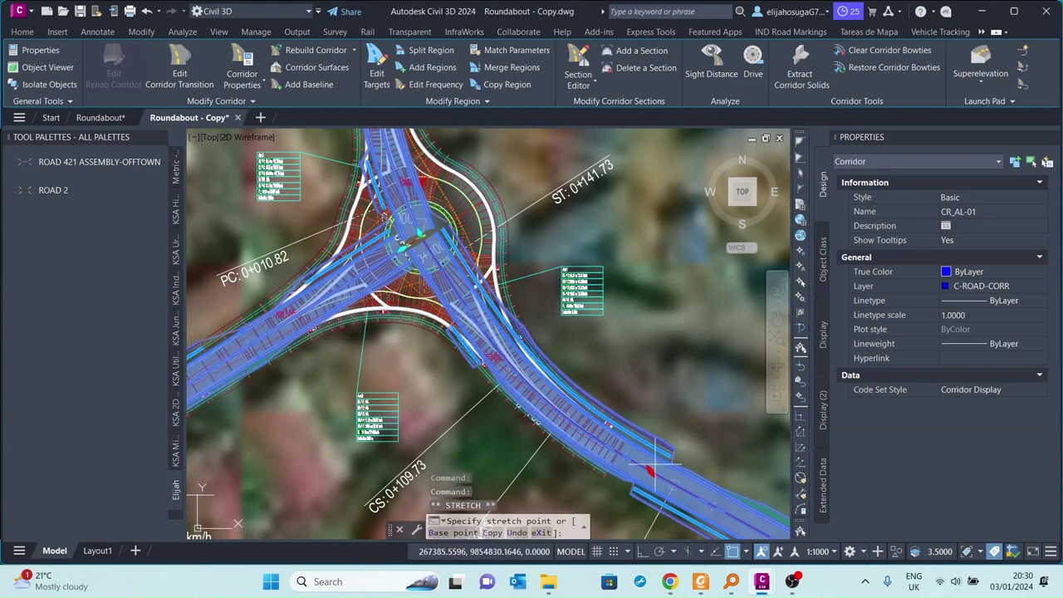
left_click(623, 456)
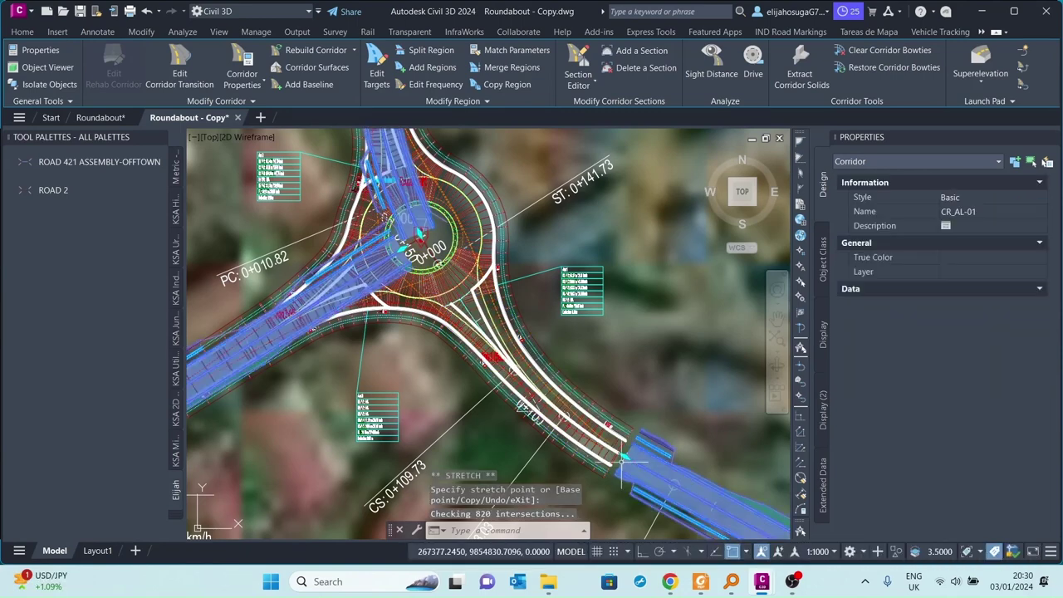
middle_click_drag(621, 457, 658, 532)
key("Escape")
Shorten the corridor's northern region from the roundabout centre back to the outer end of the northern arm
middle_click_drag(582, 349, 630, 437)
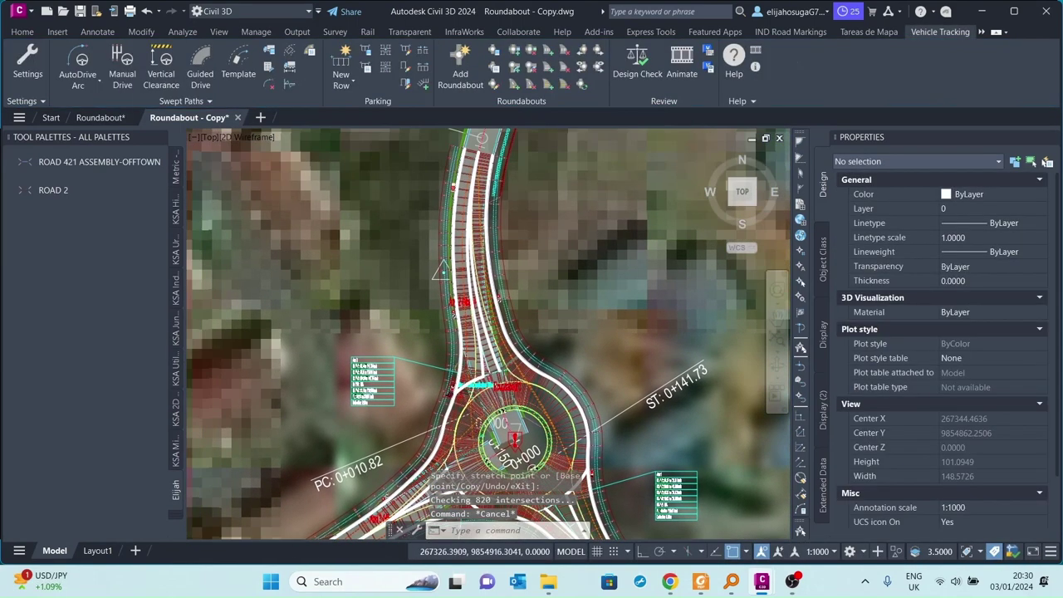
middle_click_drag(479, 199, 460, 289)
left_click(490, 195)
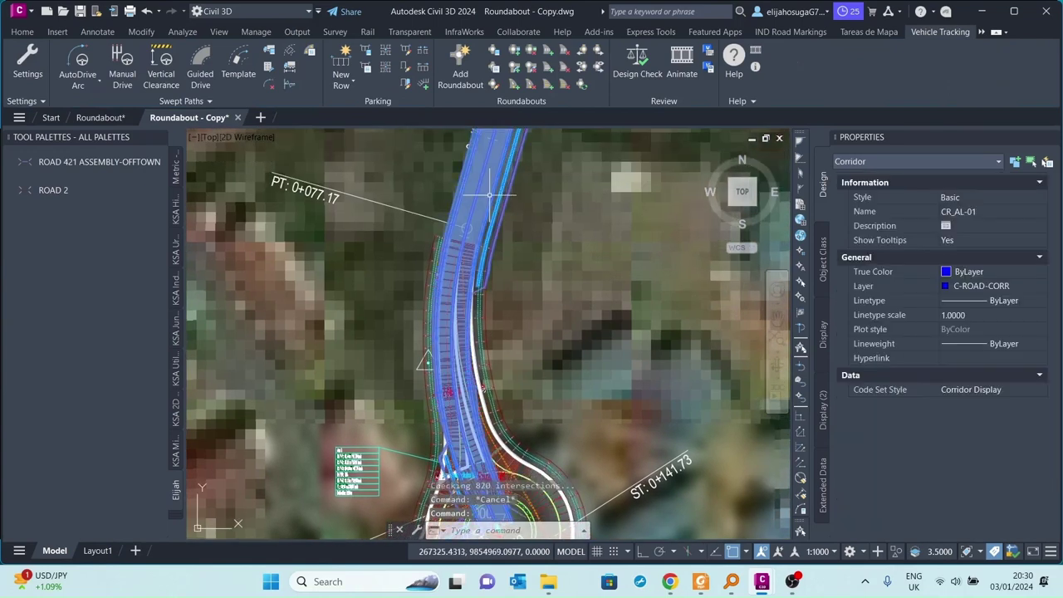
scroll(490, 196, "down", 2)
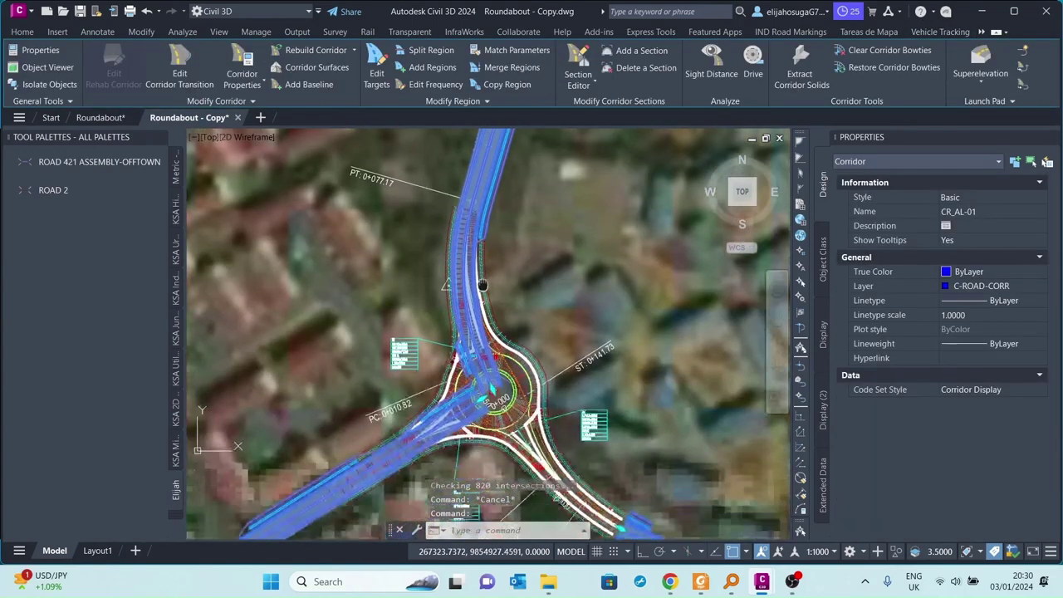
left_click(493, 389)
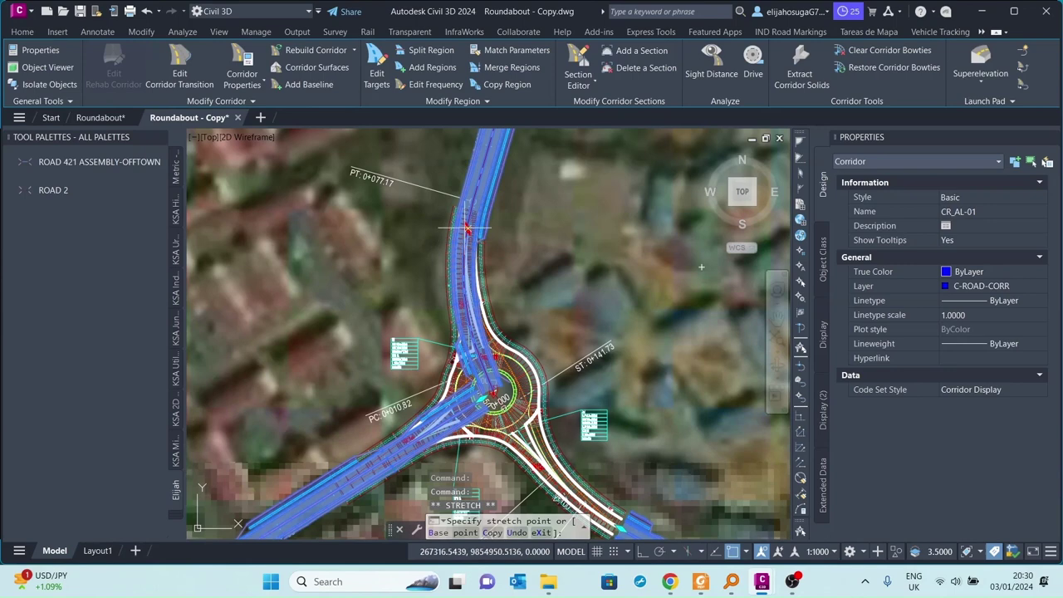
left_click(472, 200)
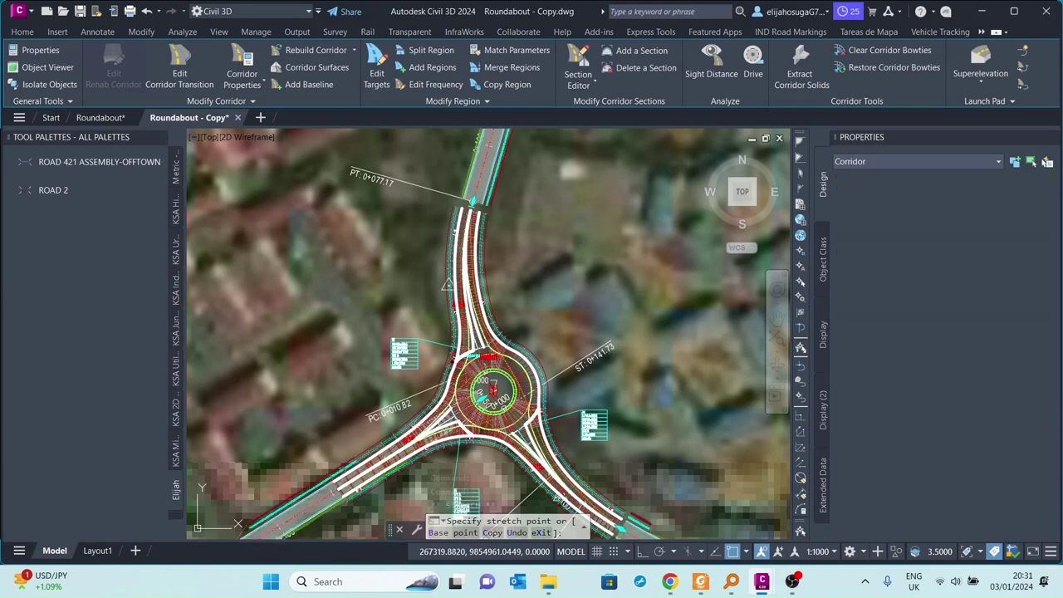
Try to pull the corridor's south-western region from the roundabout centre back to the outer end of Arm 3
left_click(448, 394)
left_click(420, 378)
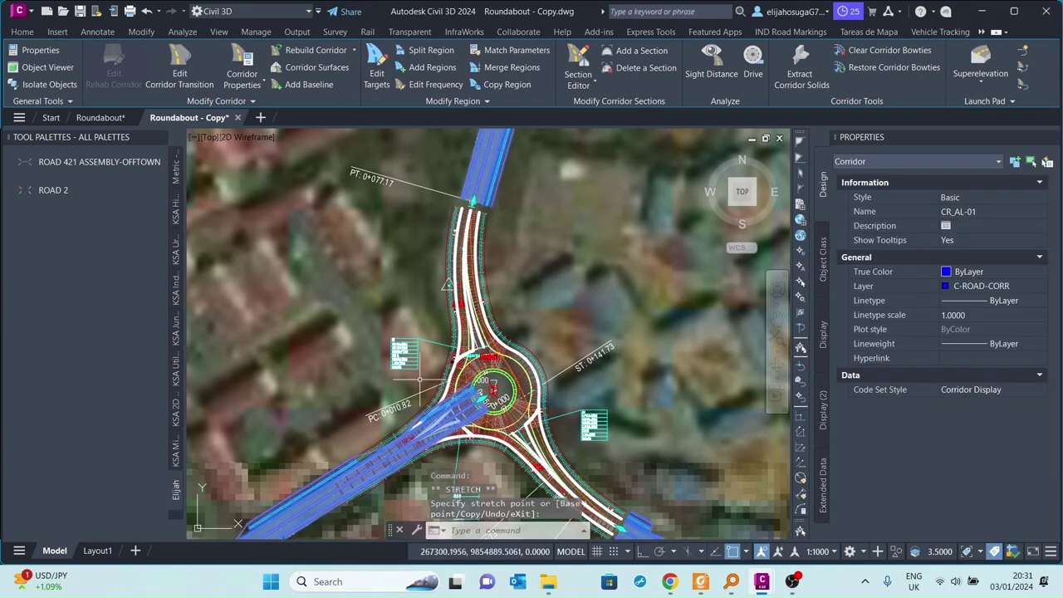
scroll(453, 383, "down", 4)
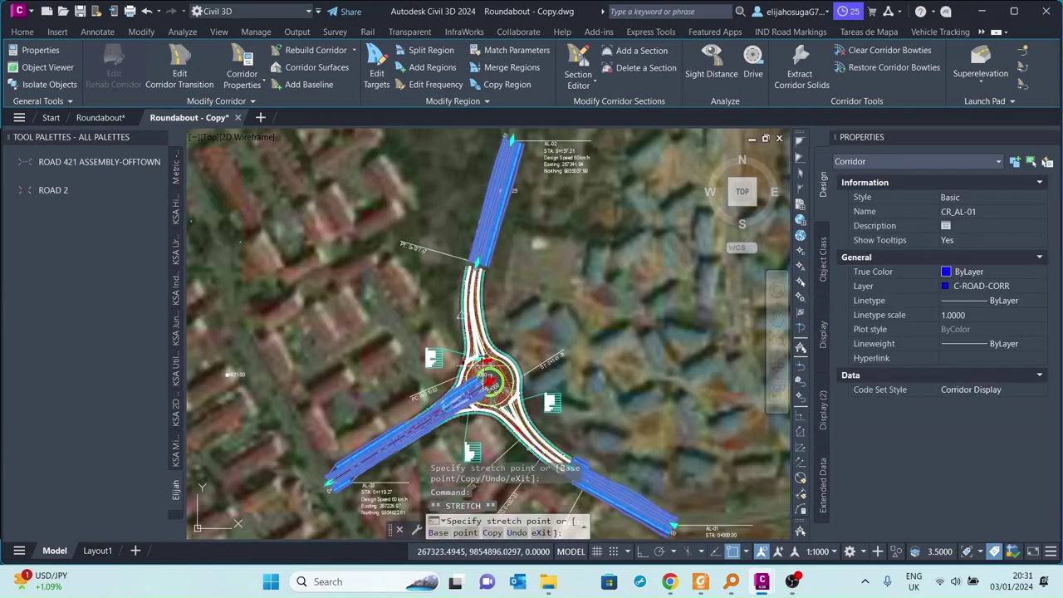
left_click(422, 420)
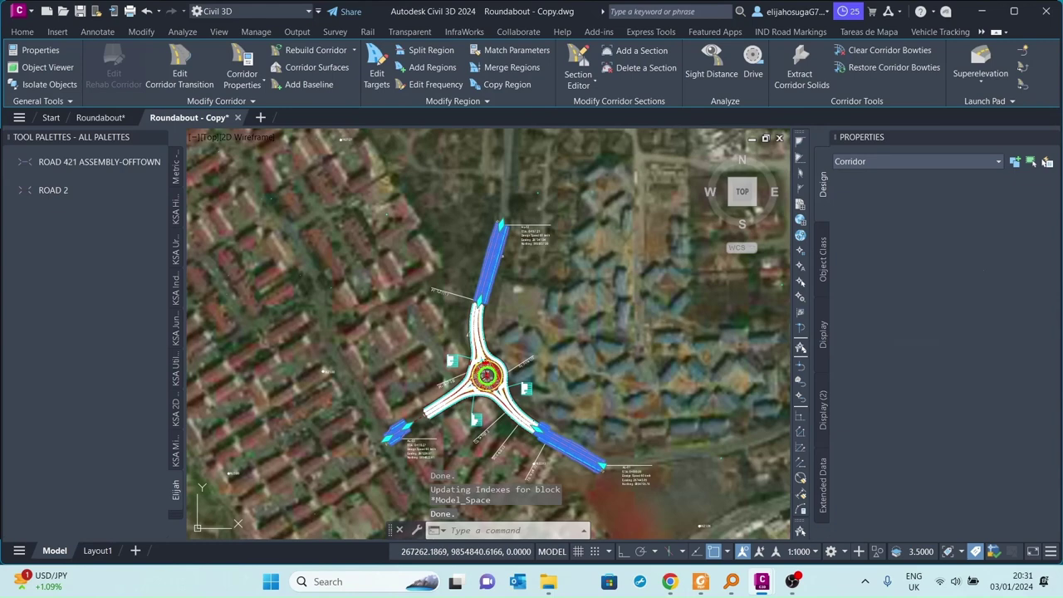
left_click(422, 413)
Turn off object snap and stretch the start of the south-western corridor region to just outside the end of Arm 3
scroll(422, 413, "up", 2)
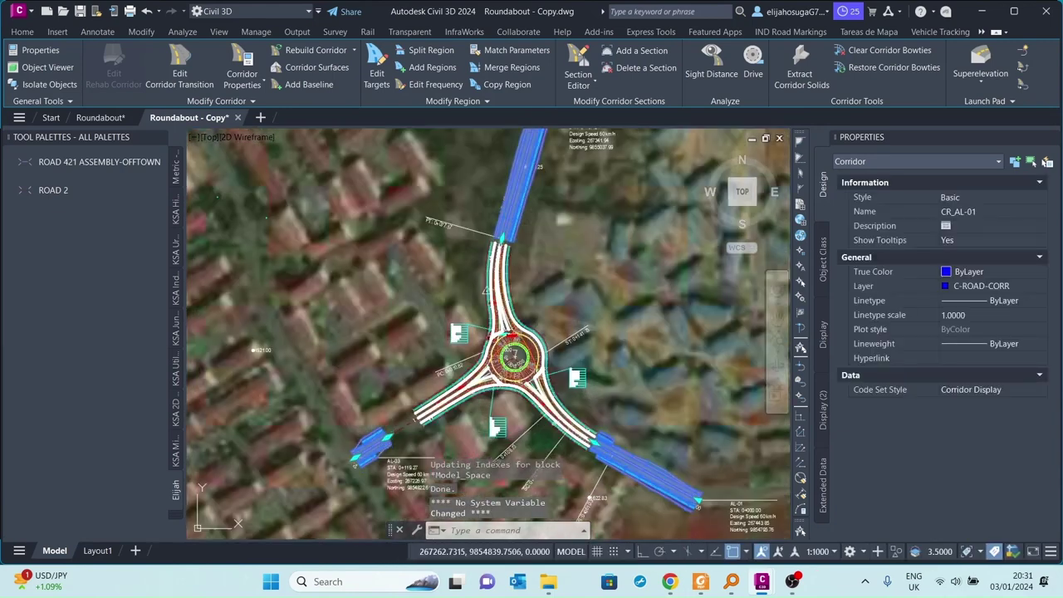
scroll(407, 418, "up", 3)
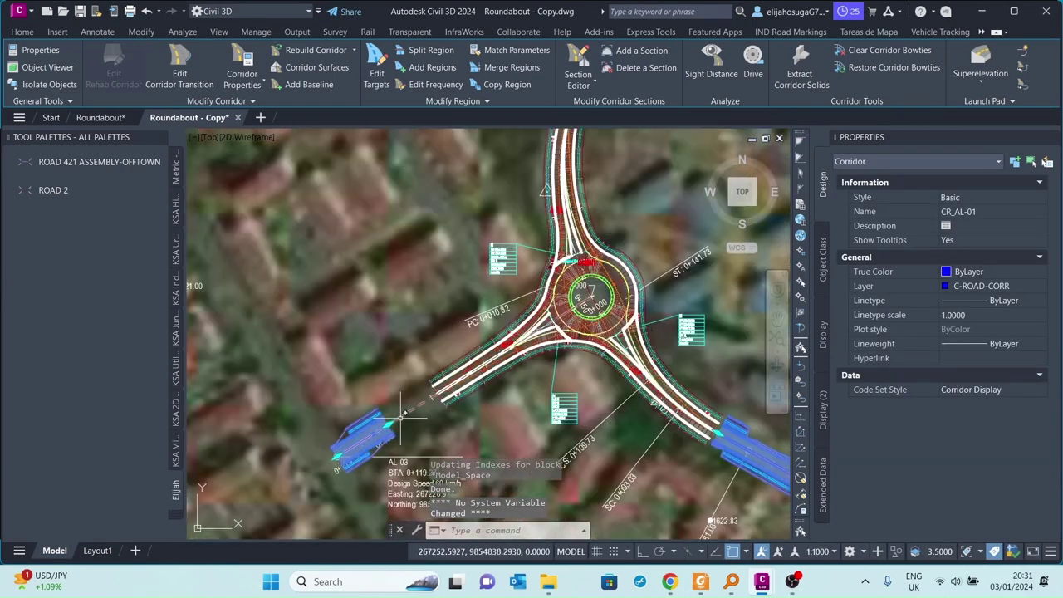
left_click(395, 418)
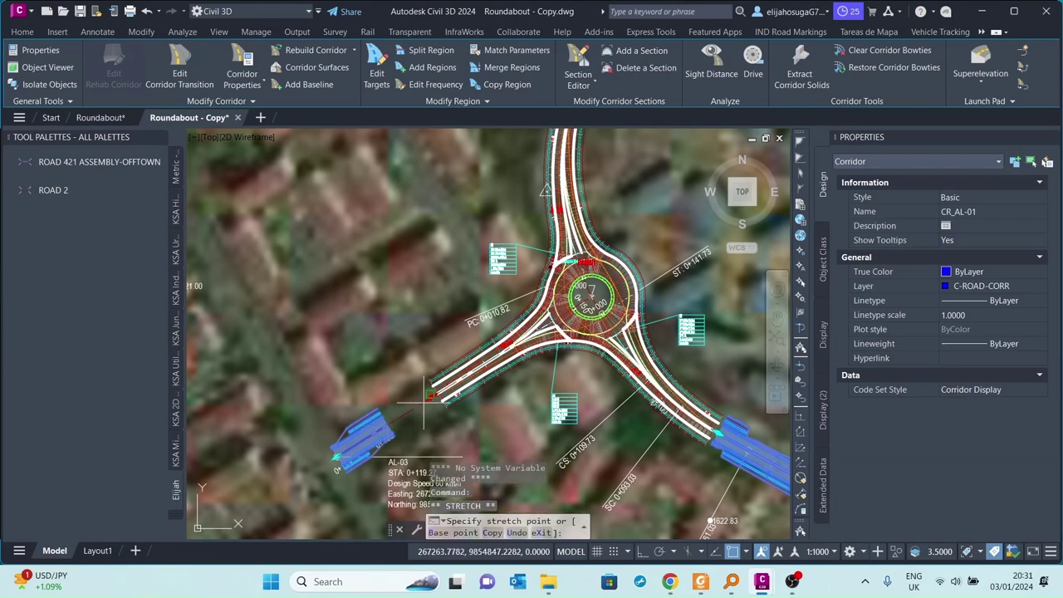
scroll(434, 399, "up", 4)
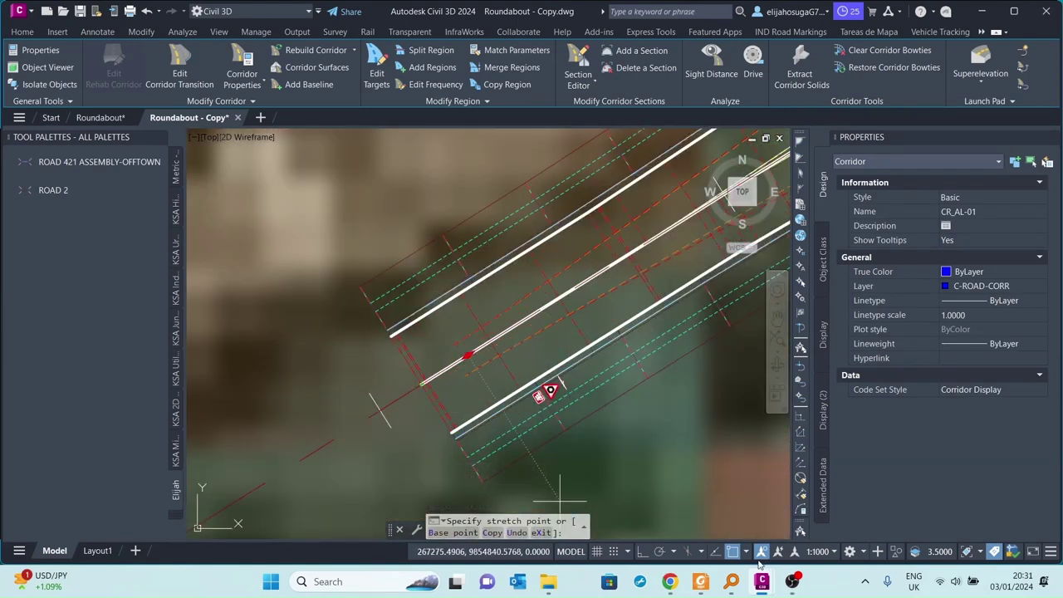
left_click(734, 553)
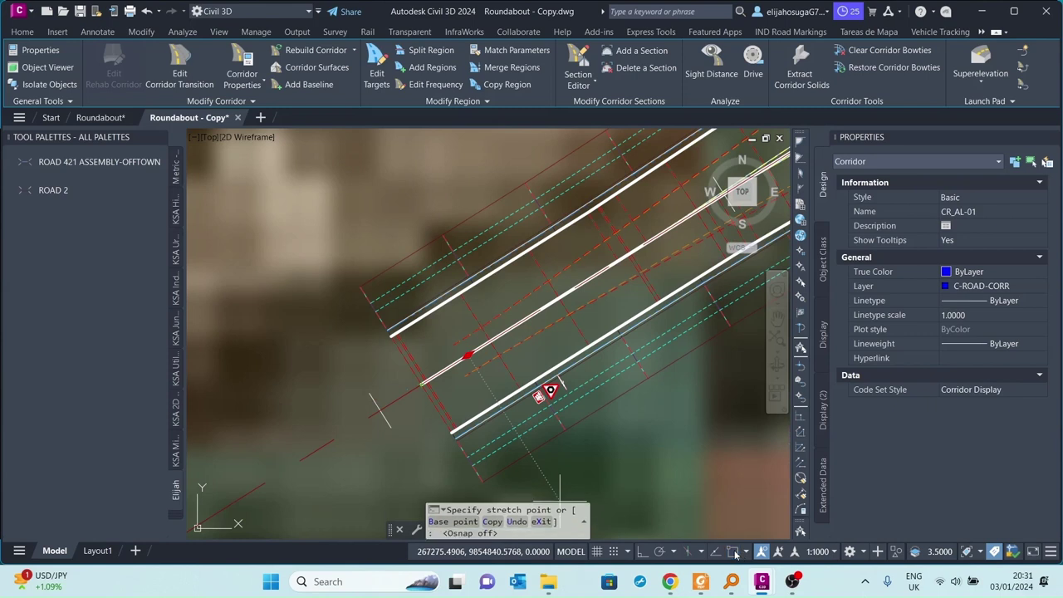
left_click(412, 390)
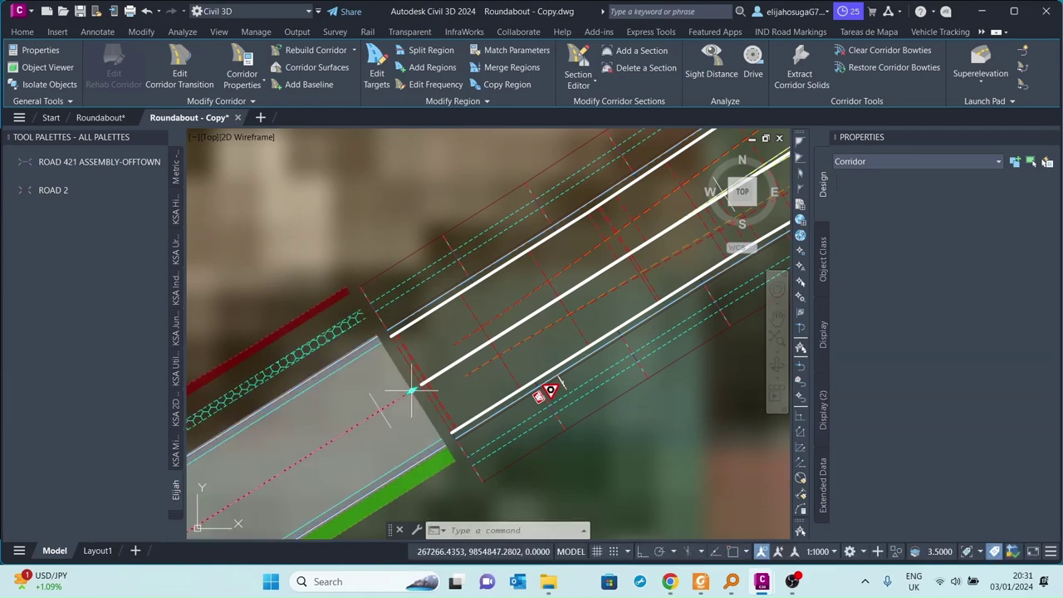
Fine-tune the start of the south-western corridor region so it sits closer to the end of Arm 3
left_click(412, 390)
scroll(412, 391, "up", 5)
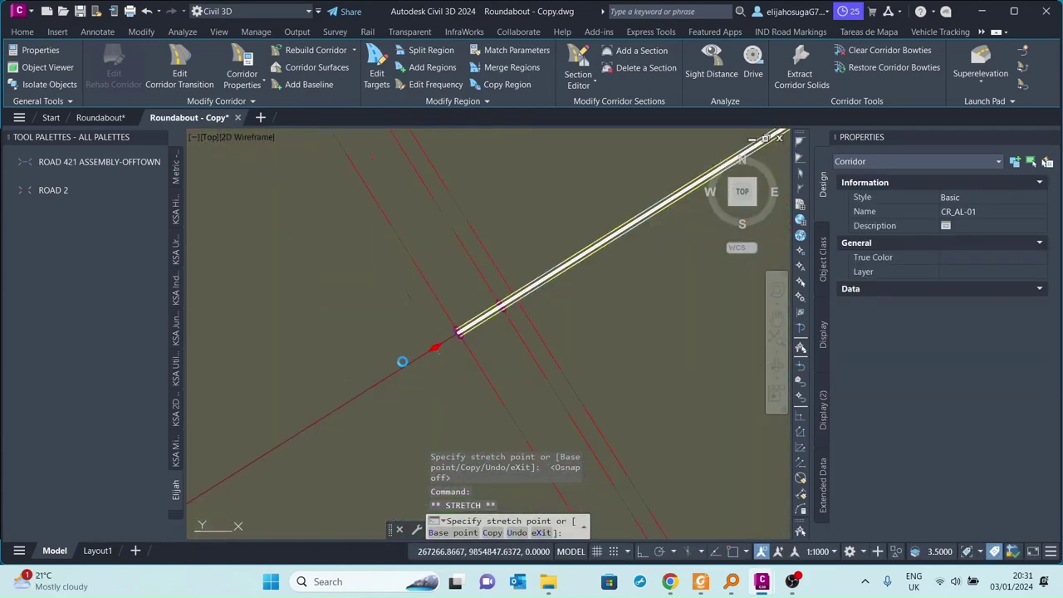
scroll(434, 349, "down", 5)
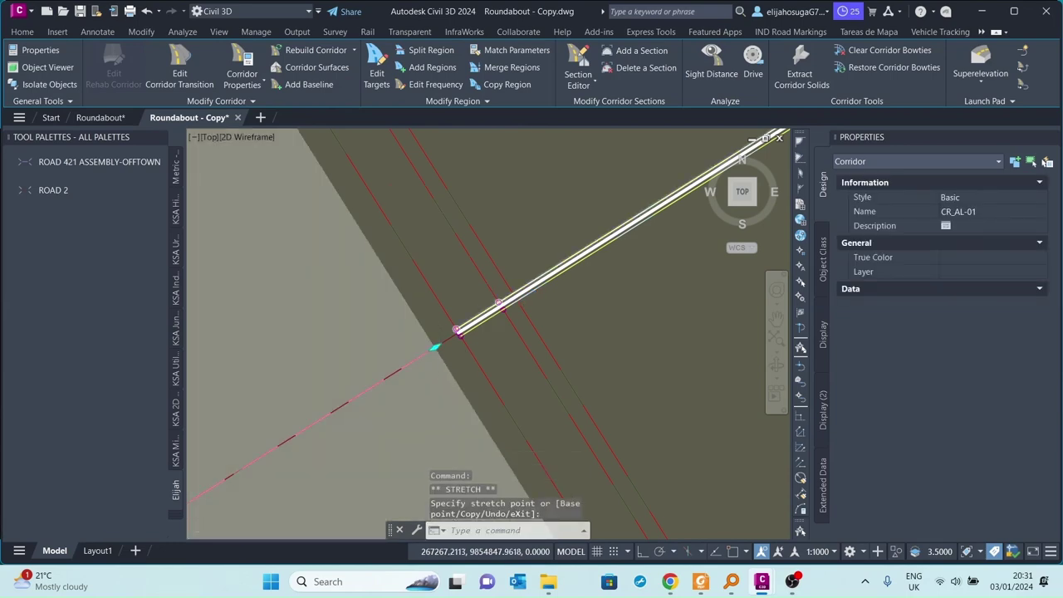
scroll(464, 309, "down", 5)
key("Escape")
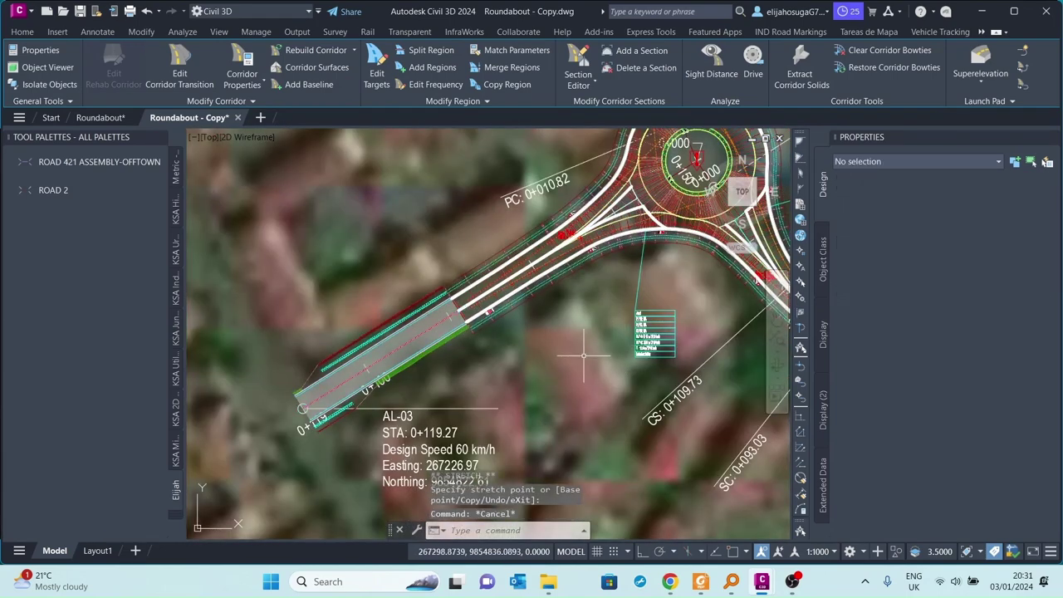
Stretch the inner end of corridor CR_AL-01's south-eastern region to meet the outer end of Arm 1
scroll(499, 207, "up", 3)
scroll(707, 383, "up", 6)
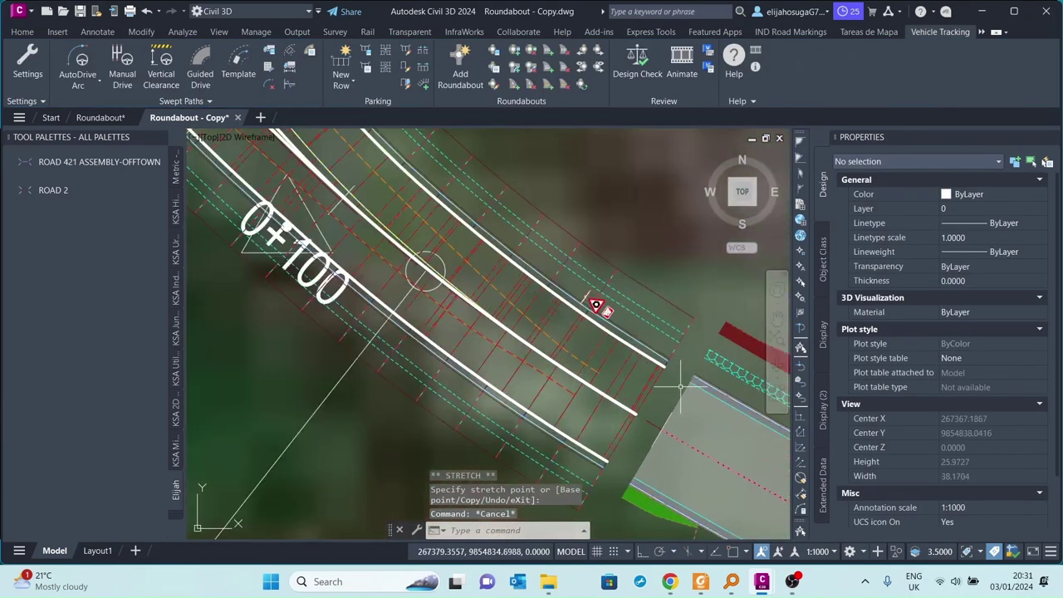
left_click(663, 409)
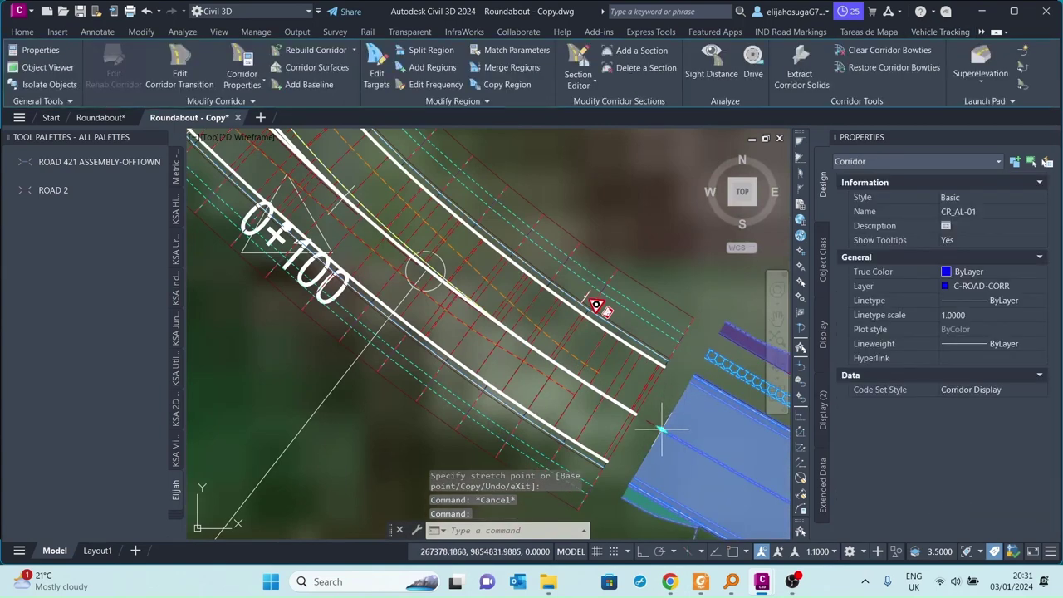
left_click(662, 428)
scroll(638, 416, "up", 5)
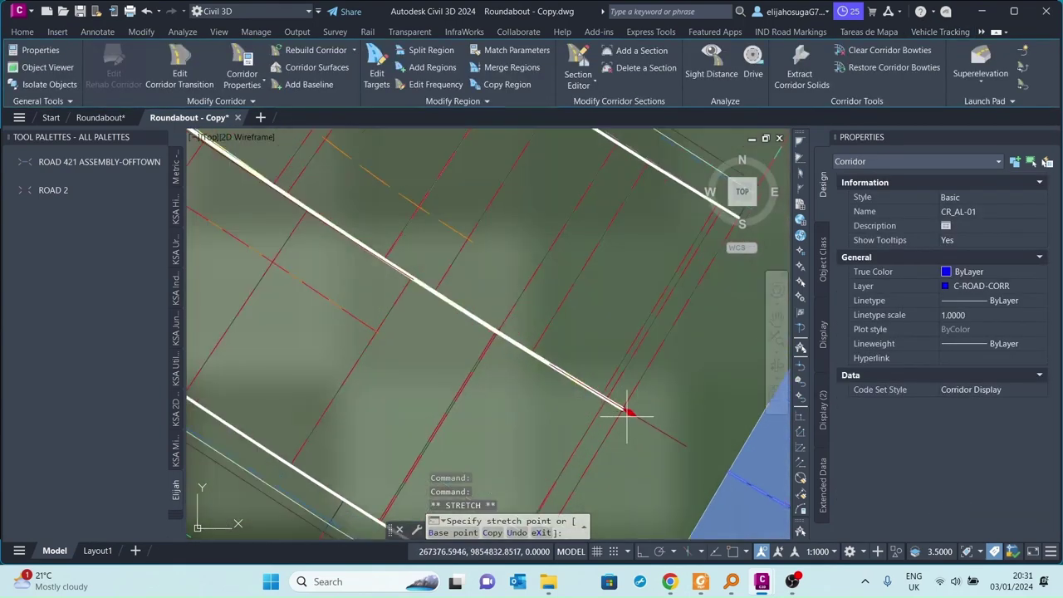
left_click(628, 412)
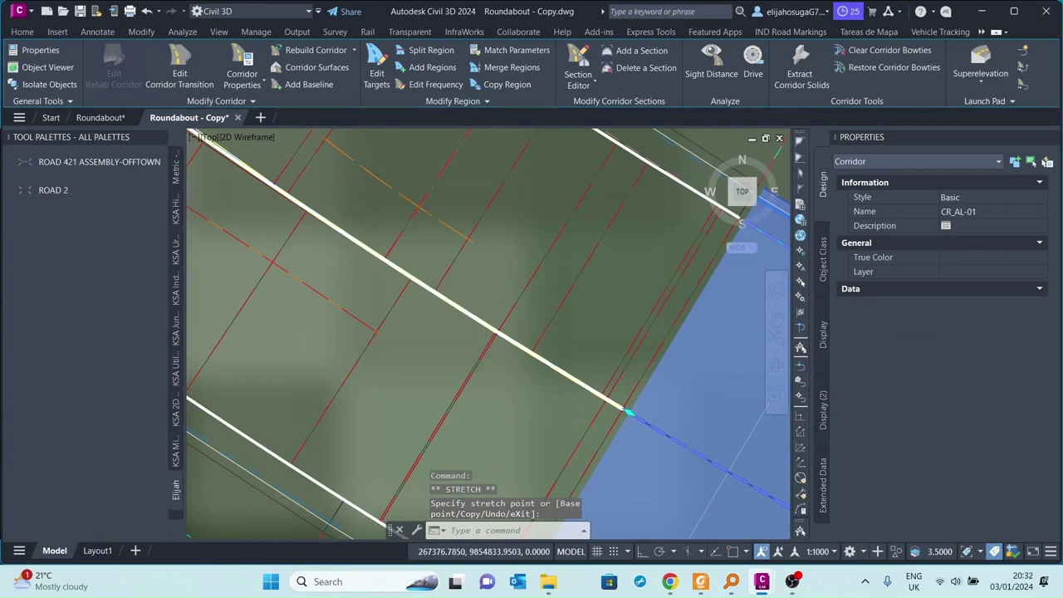
Stretch the inner end of the northern corridor region down to the outer end of Arm 2
scroll(516, 235, "down", 10)
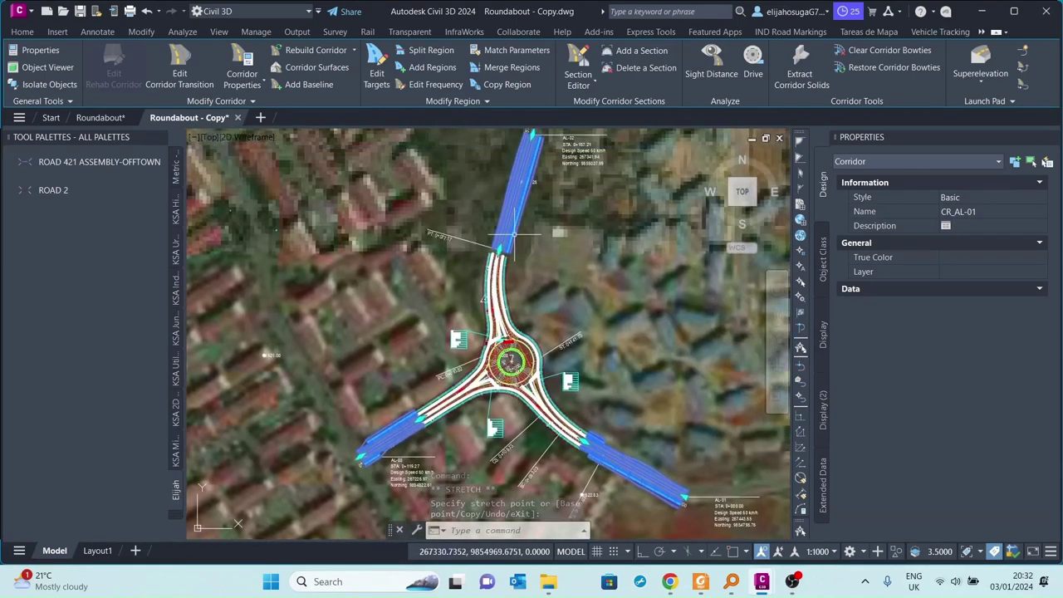
scroll(515, 235, "up", 8)
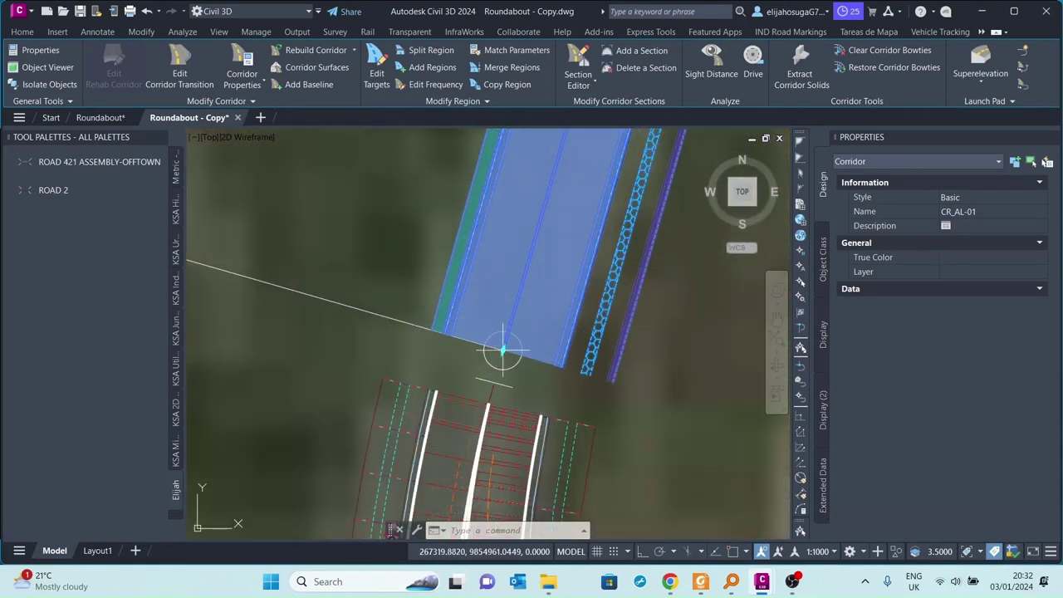
left_click(503, 350)
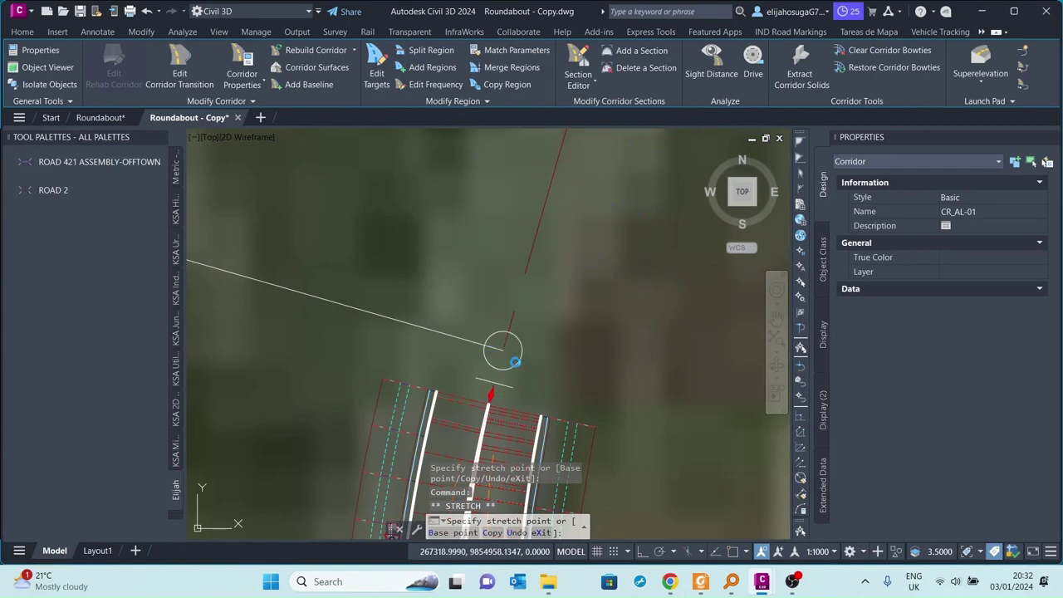
left_click(502, 350)
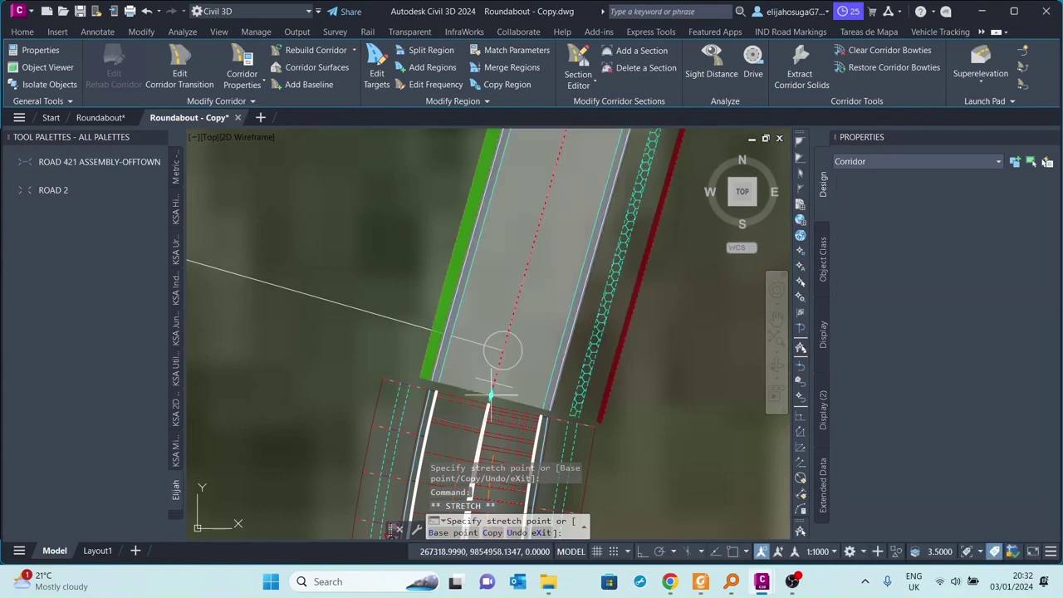
scroll(514, 347, "down", 6)
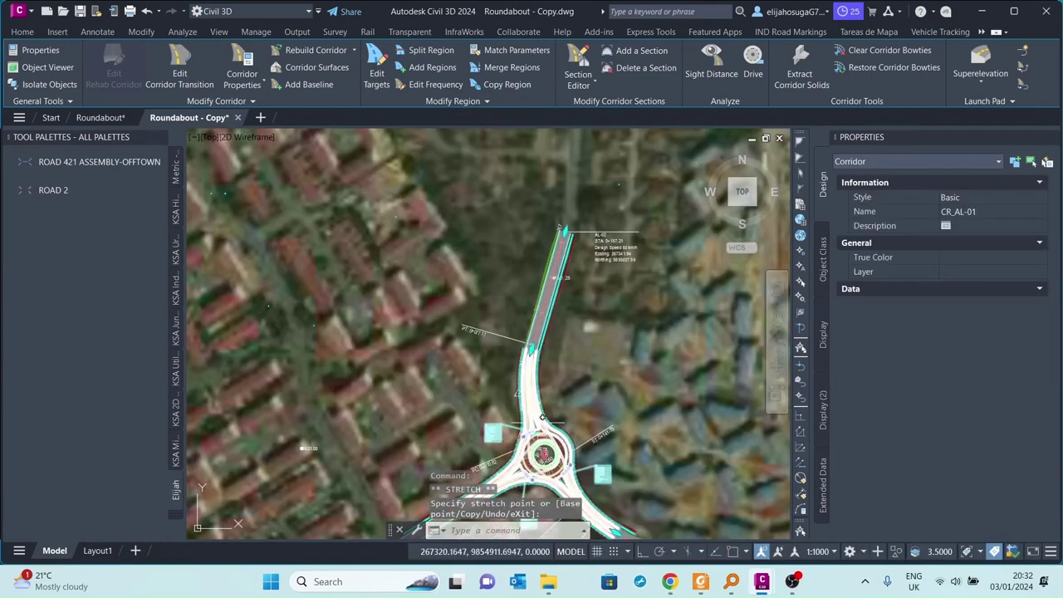
key("Escape")
Set the code set style of the Roundabout 1 corridor to Corridor Display
scroll(548, 384, "up", 10)
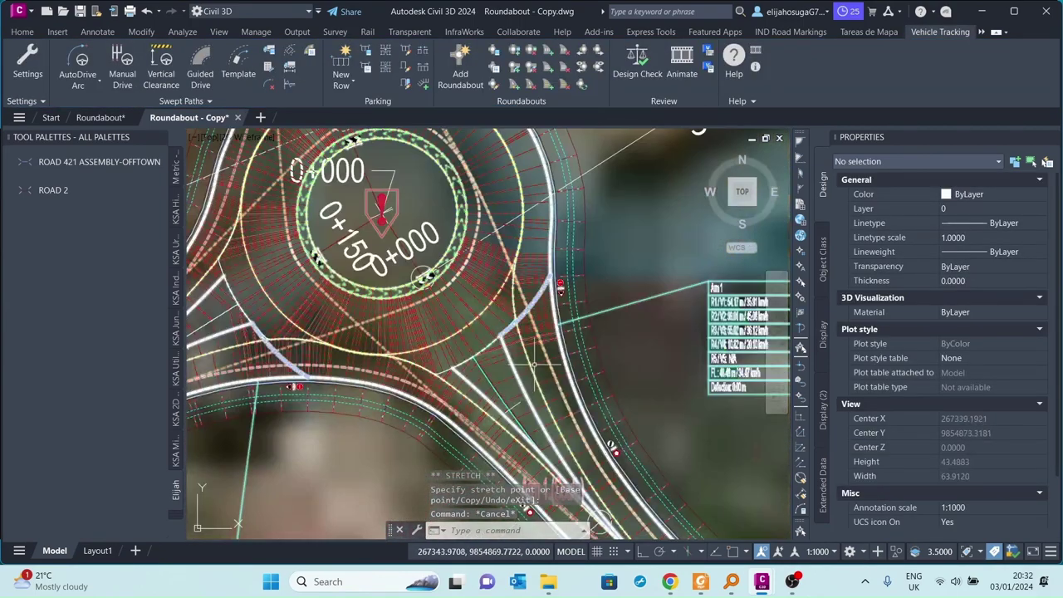
left_click(582, 366)
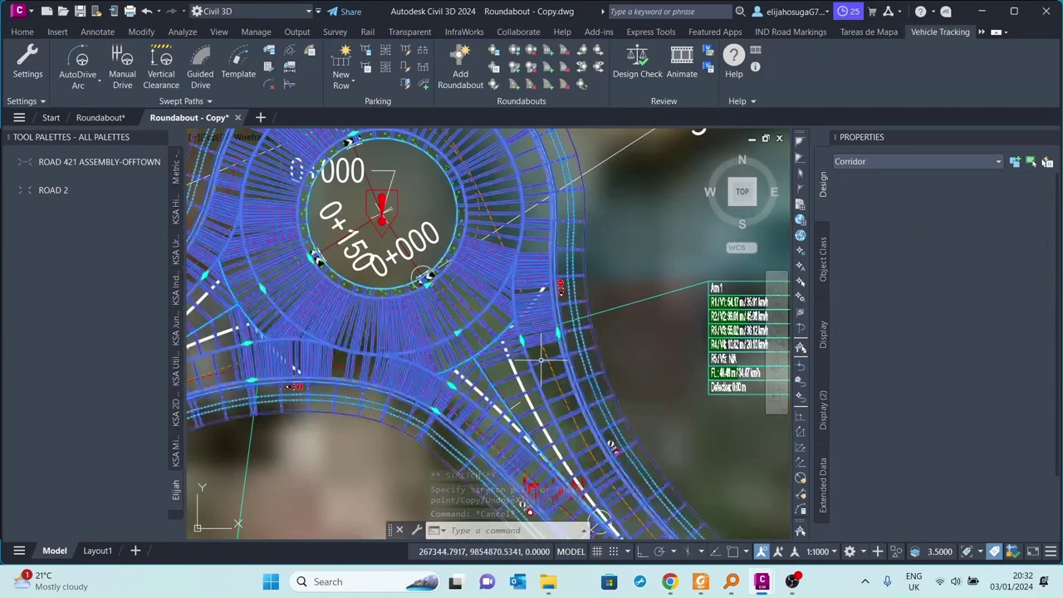
scroll(586, 366, "down", 6)
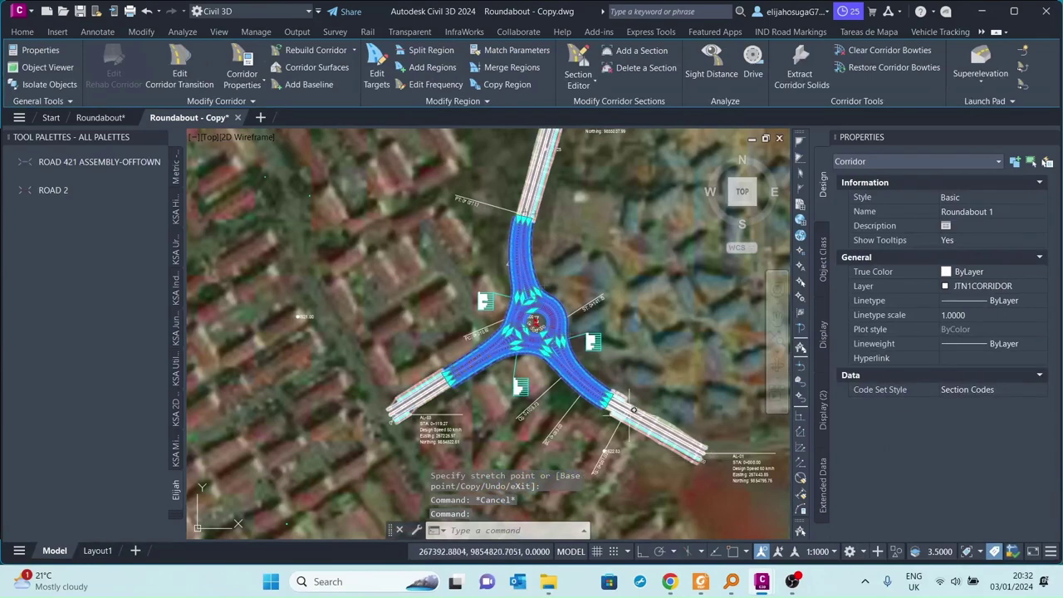
scroll(677, 465, "up", 10)
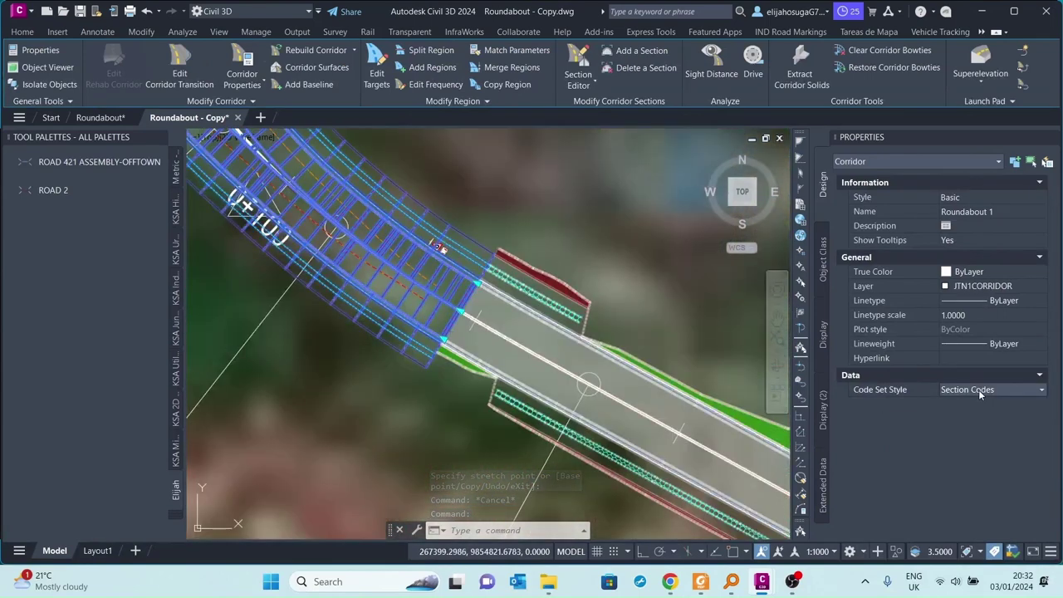
left_click(980, 393)
left_click(968, 408)
scroll(673, 422, "down", 8)
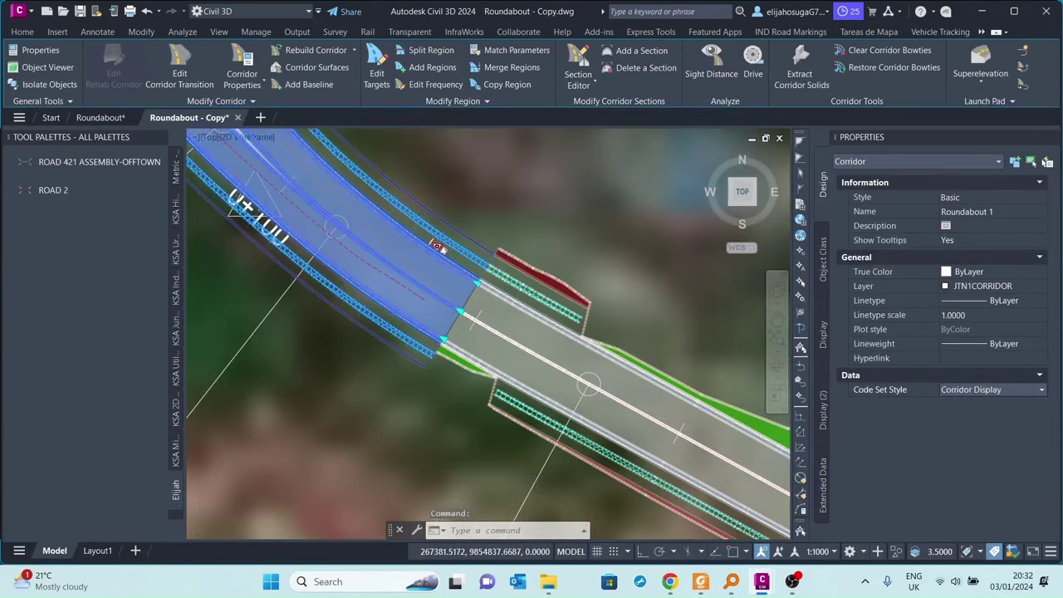
key("Escape")
Examine the restyled roundabout corridor and how its arms join the approach road corridors
scroll(432, 266, "up", 5)
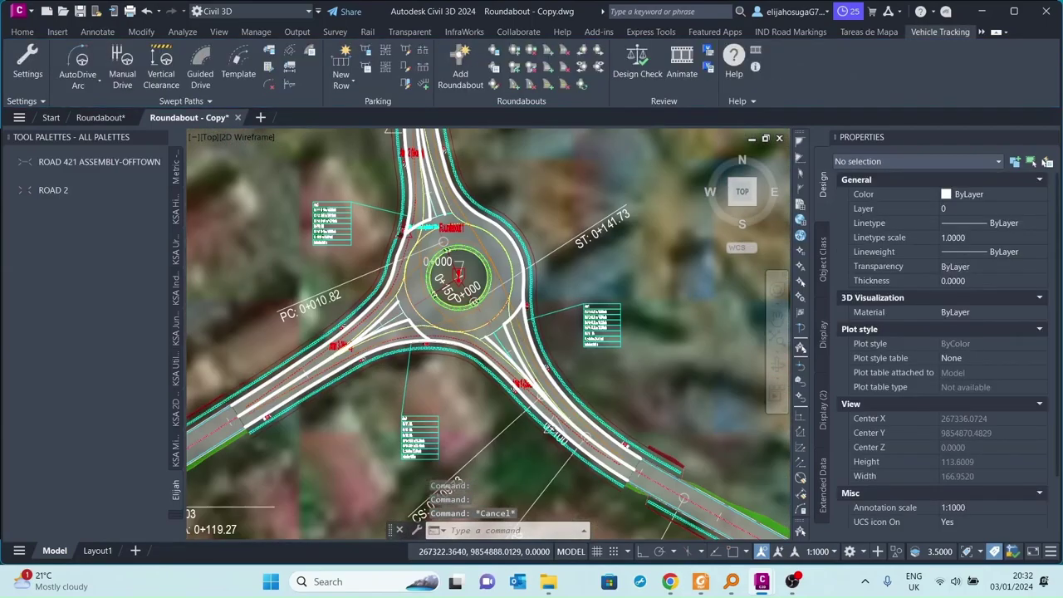
scroll(581, 374, "down", 5)
scroll(592, 365, "up", 6)
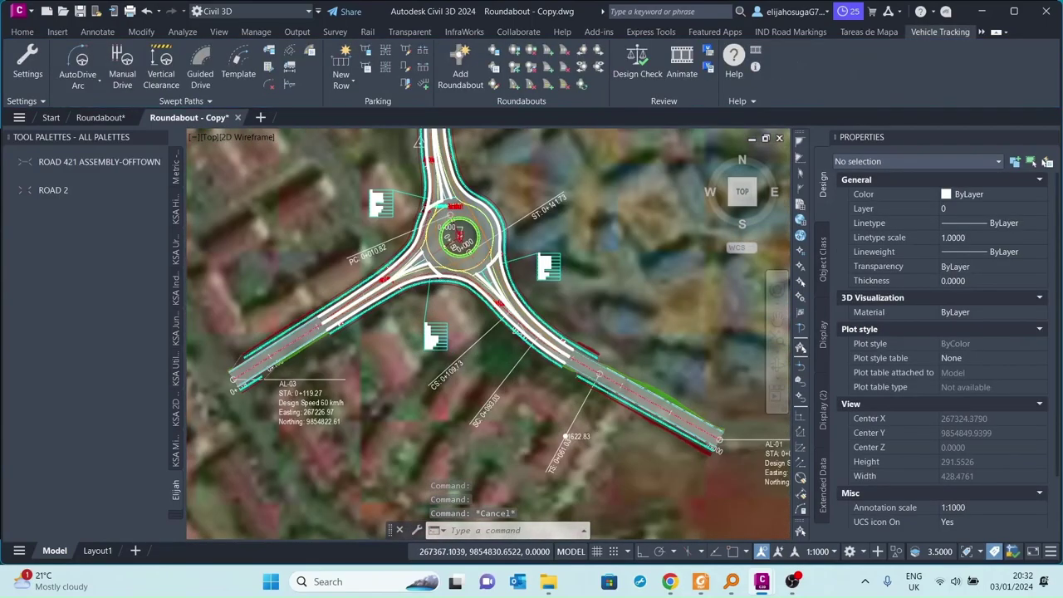
scroll(587, 398, "down", 6)
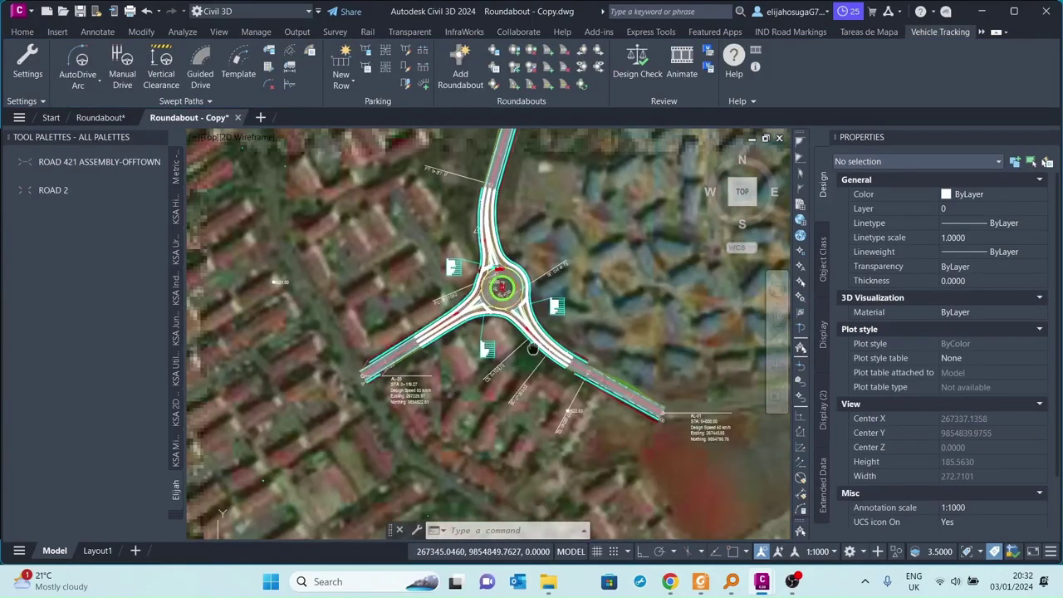
scroll(525, 318, "up", 8)
key("Escape")
key("Escape")
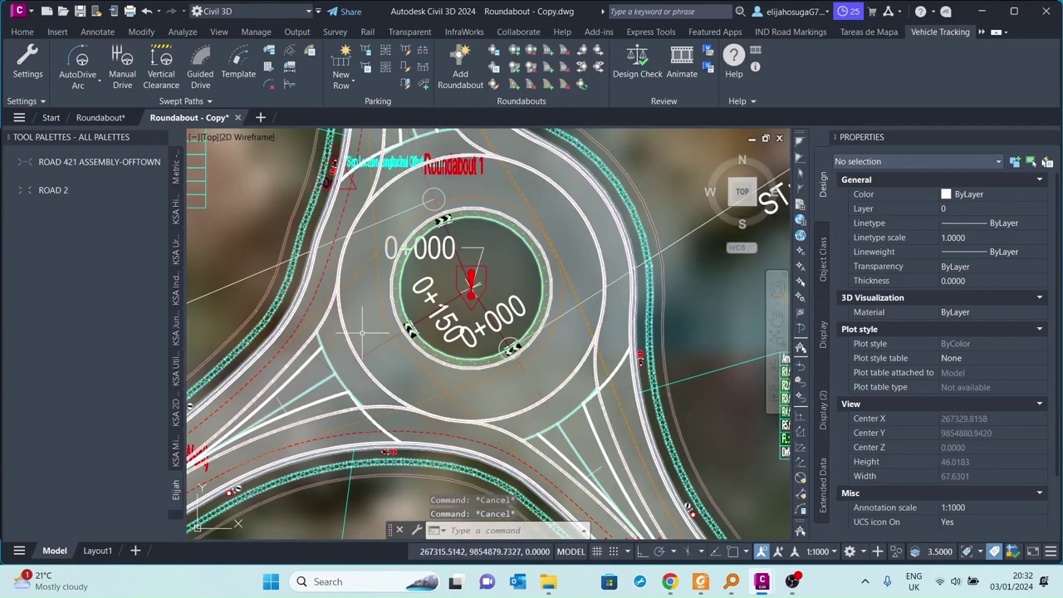
Add splitter islands to Roundabout 1 on Arm 1, Arm 2 and Arm 3
scroll(362, 332, "down", 3)
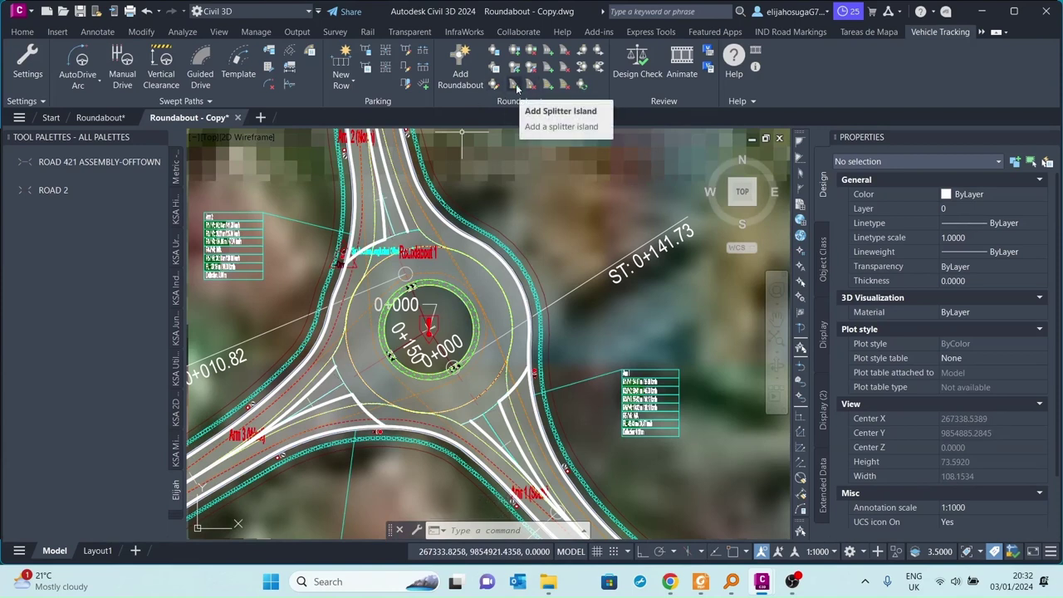
left_click(513, 86)
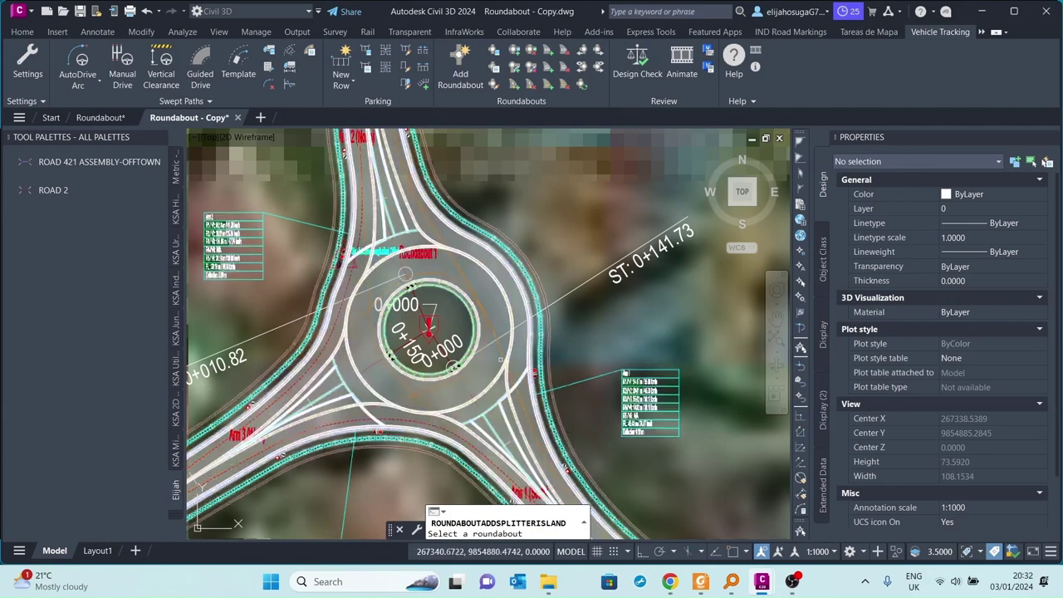
left_click(481, 392)
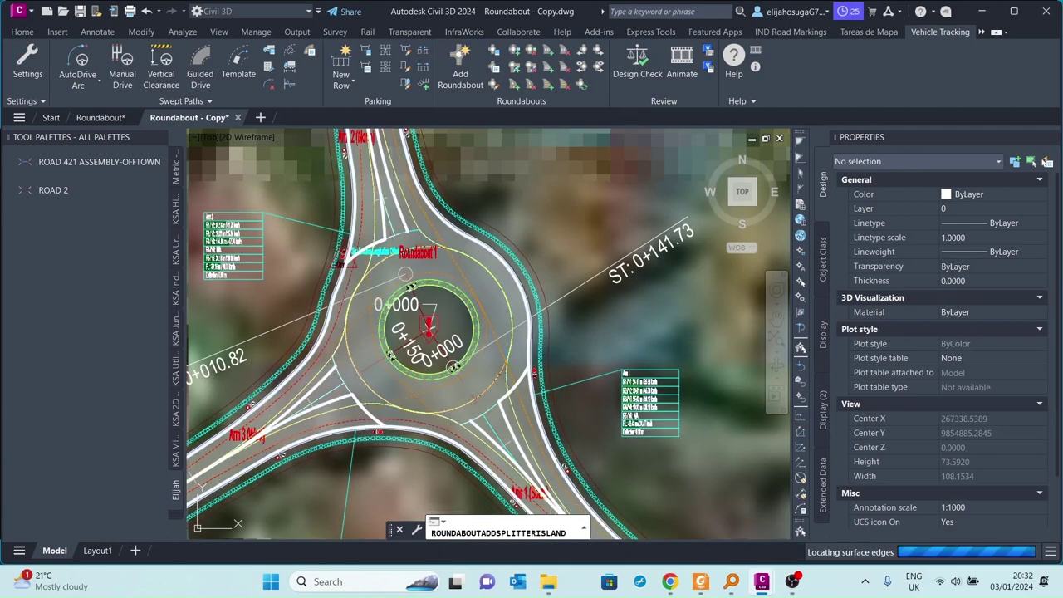
left_click(482, 413)
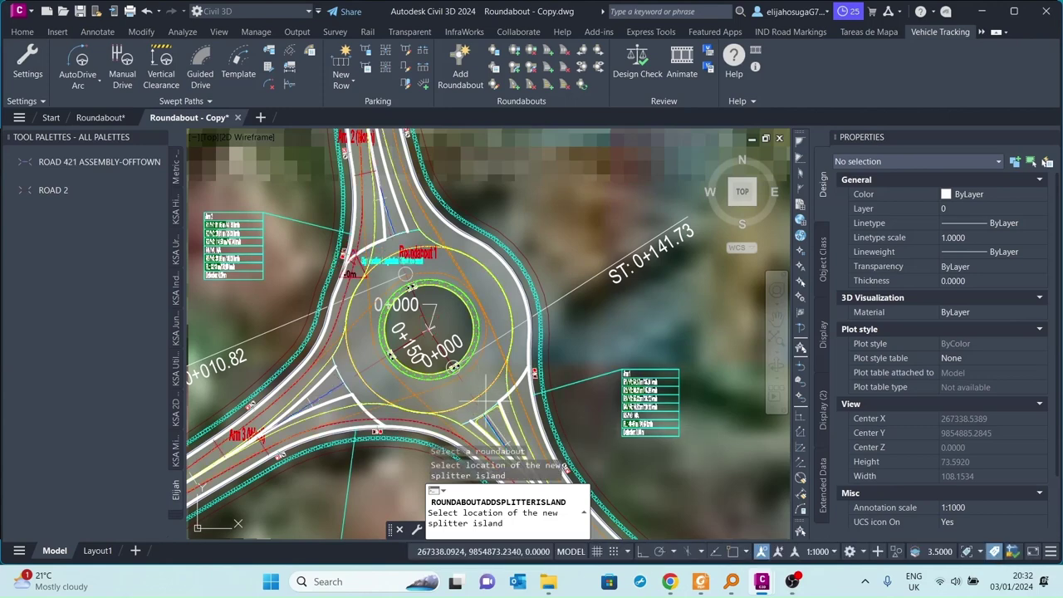
left_click(395, 235)
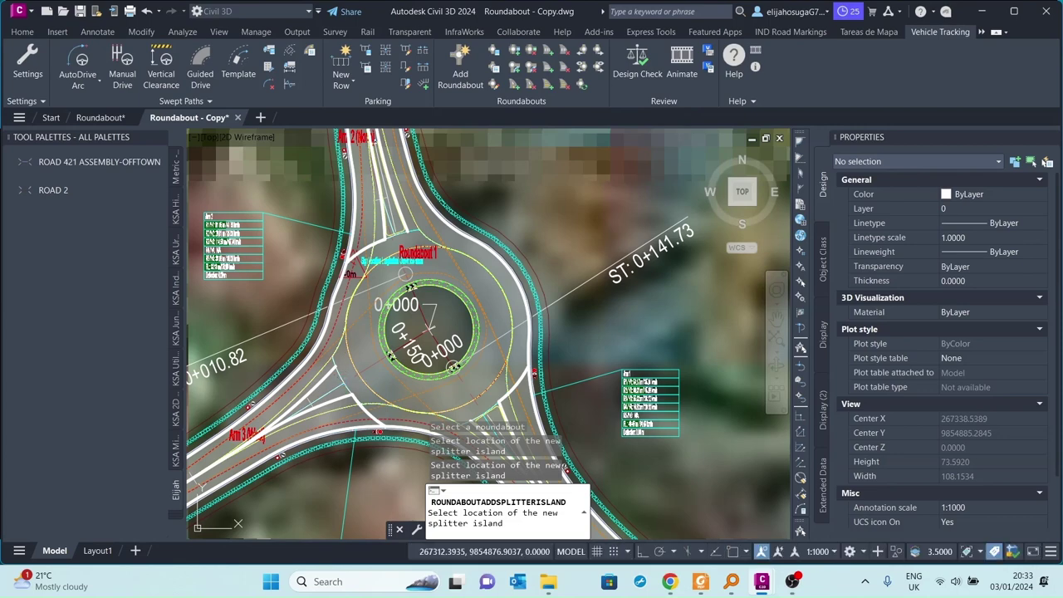
left_click(352, 380)
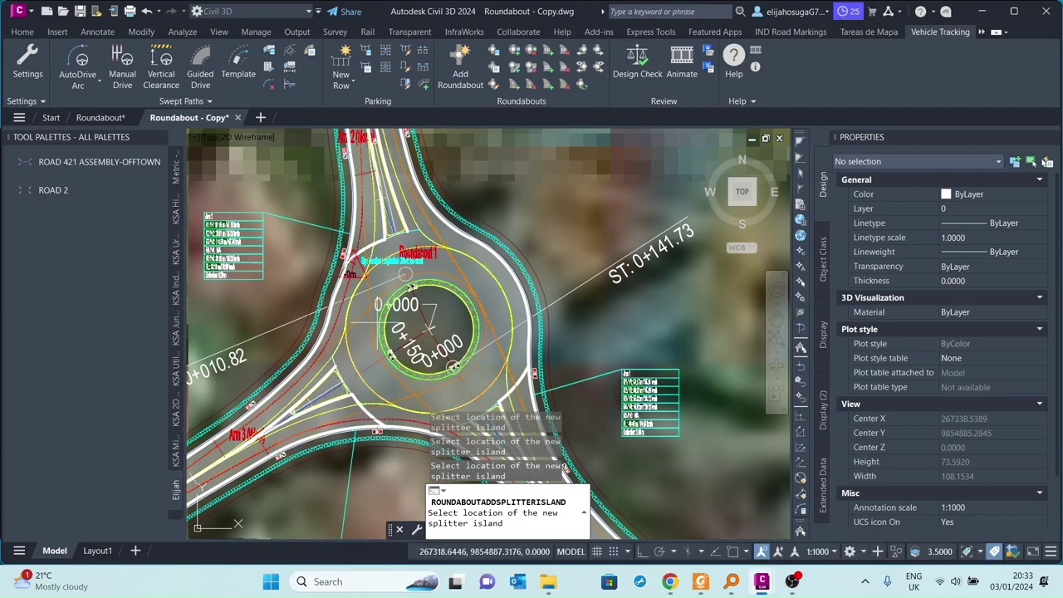
key("Escape")
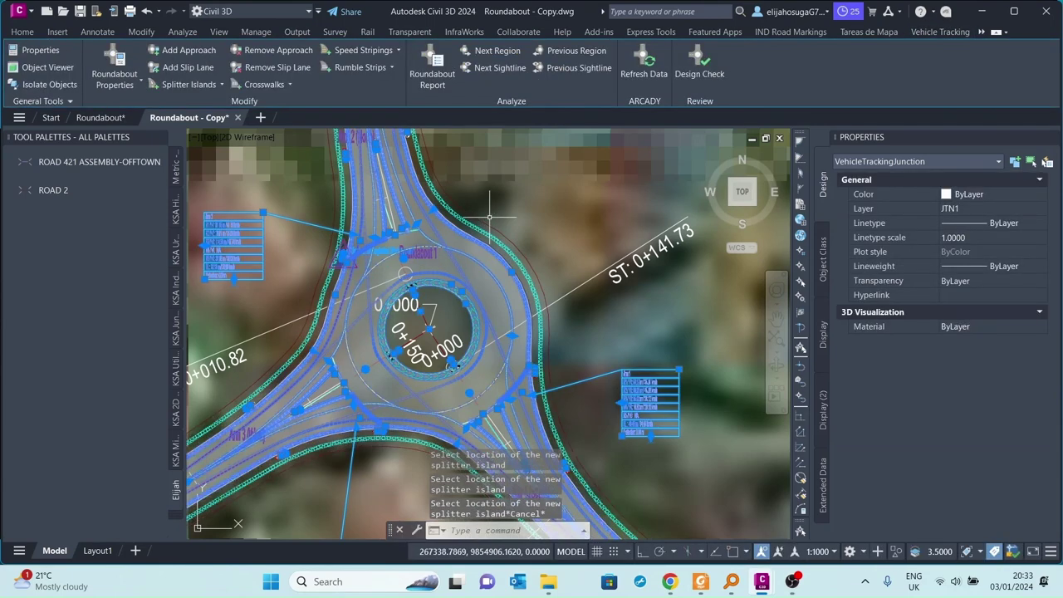
key("Escape")
Review the overall layout of the roundabout with its splitter islands and three approach roads
scroll(490, 218, "down", 5)
middle_click_drag(497, 211, 510, 230)
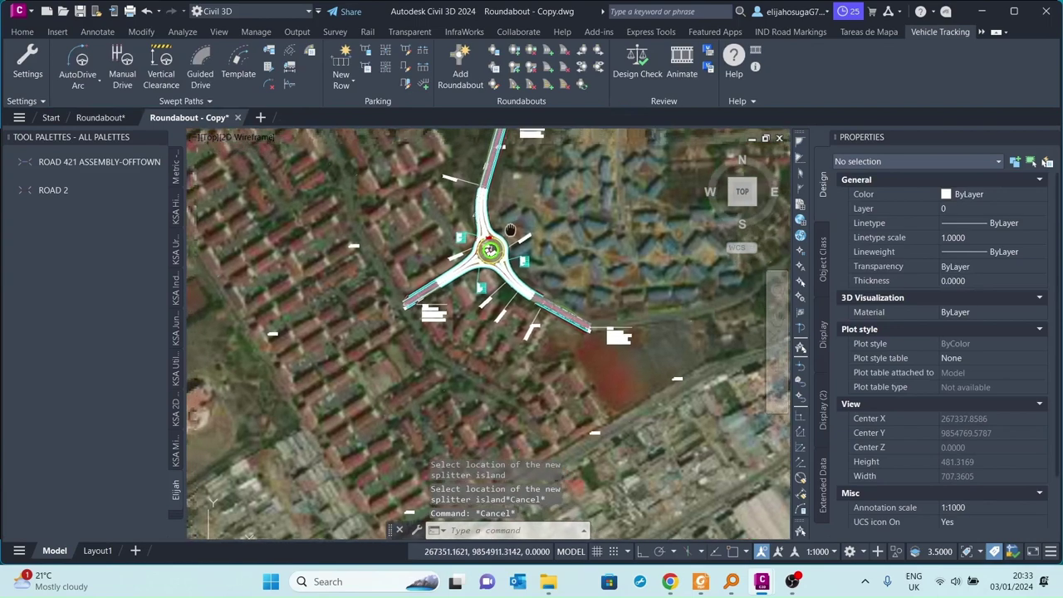
scroll(498, 249, "up", 6)
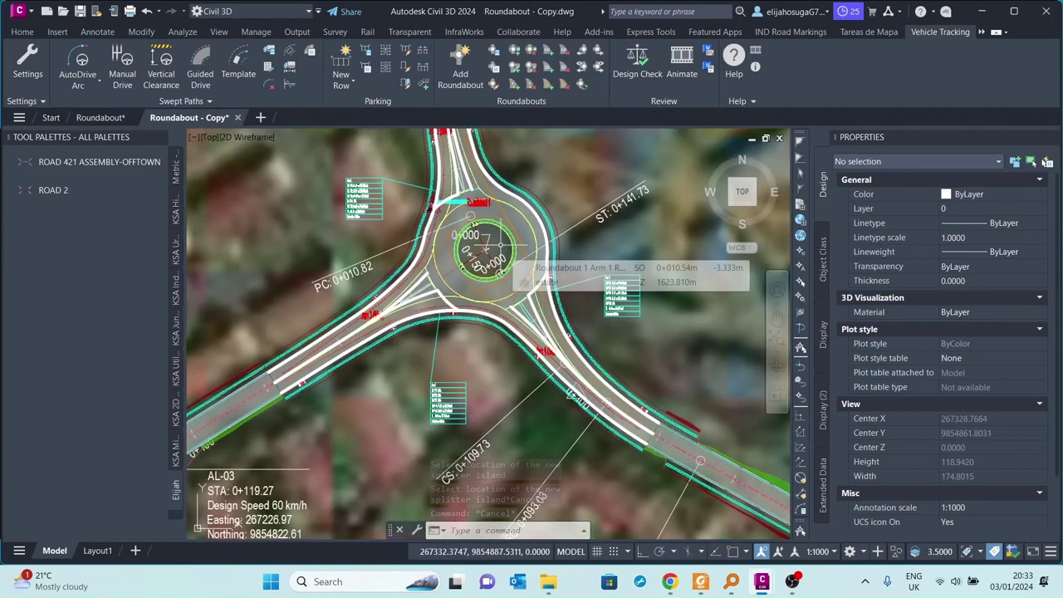
scroll(484, 241, "down", 5)
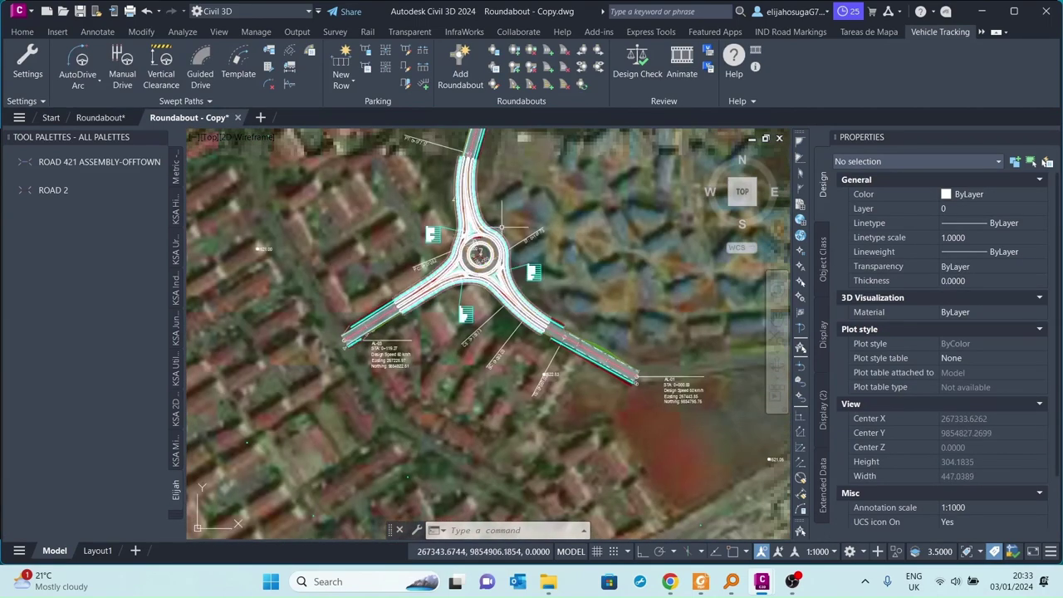
scroll(484, 236, "down", 3)
scroll(482, 233, "up", 4)
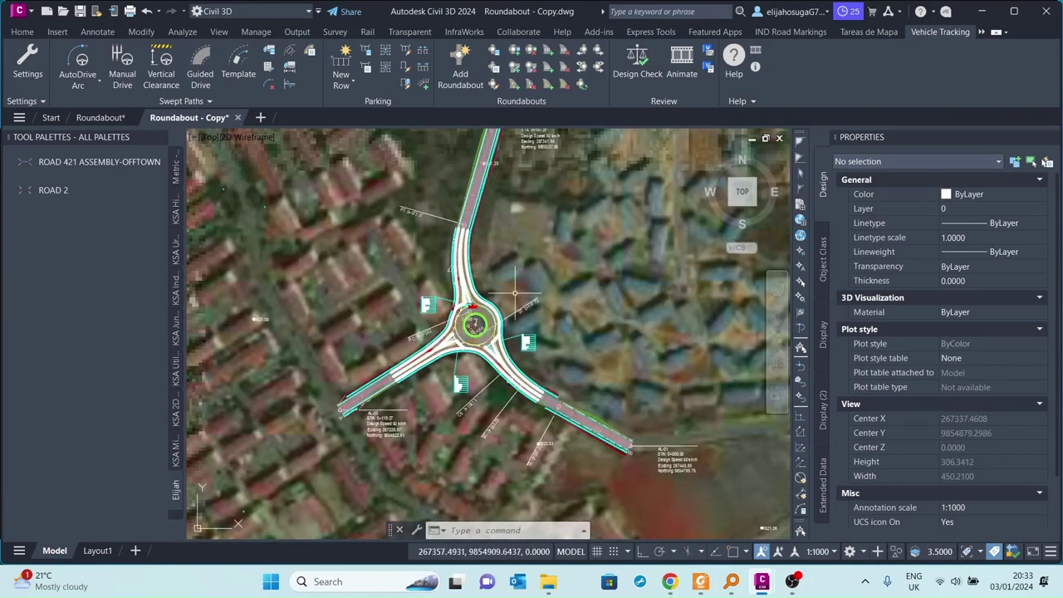
scroll(547, 281, "down", 2)
middle_click_drag(548, 281, 525, 340)
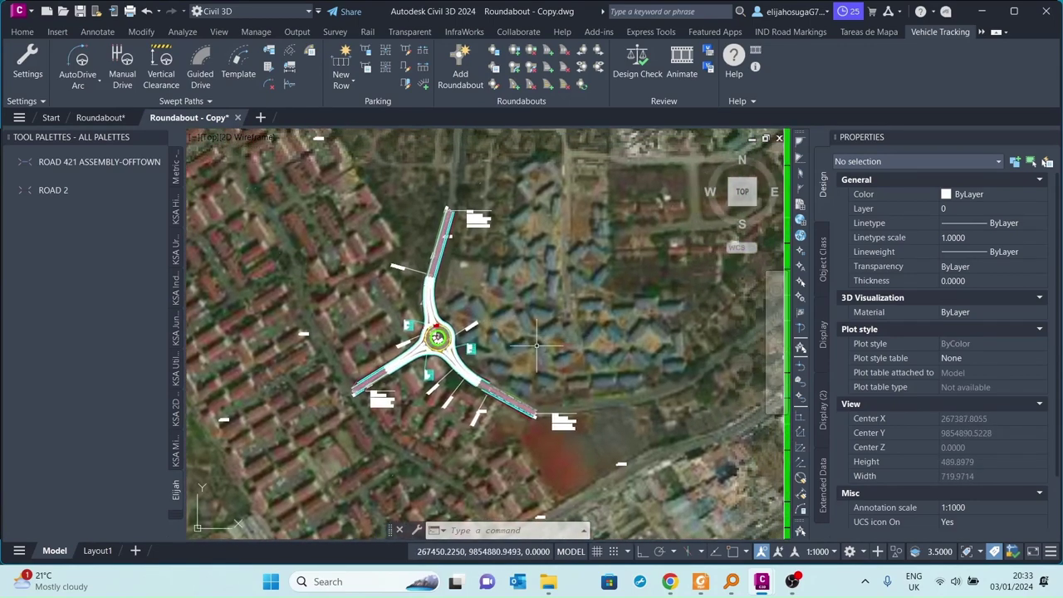